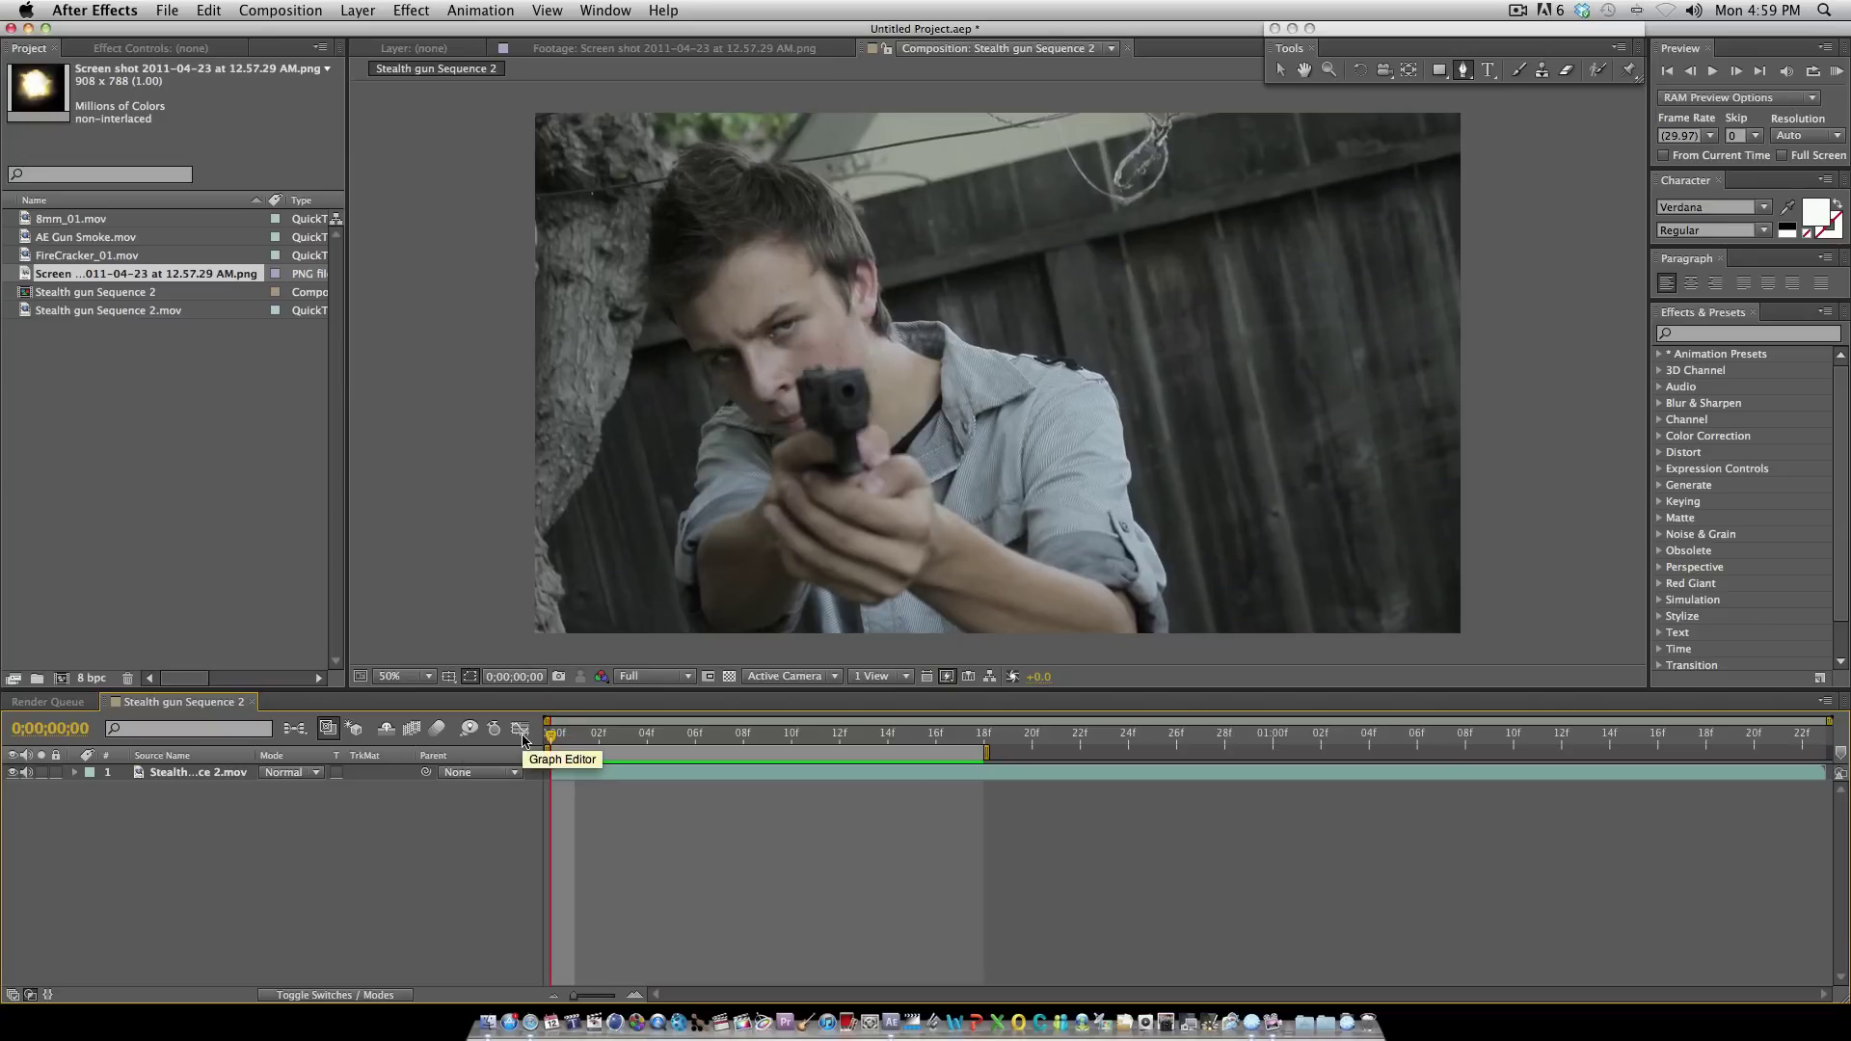
Step: Preview the gunman footage, then view the muzzle-flash PNG on its own
key(space)
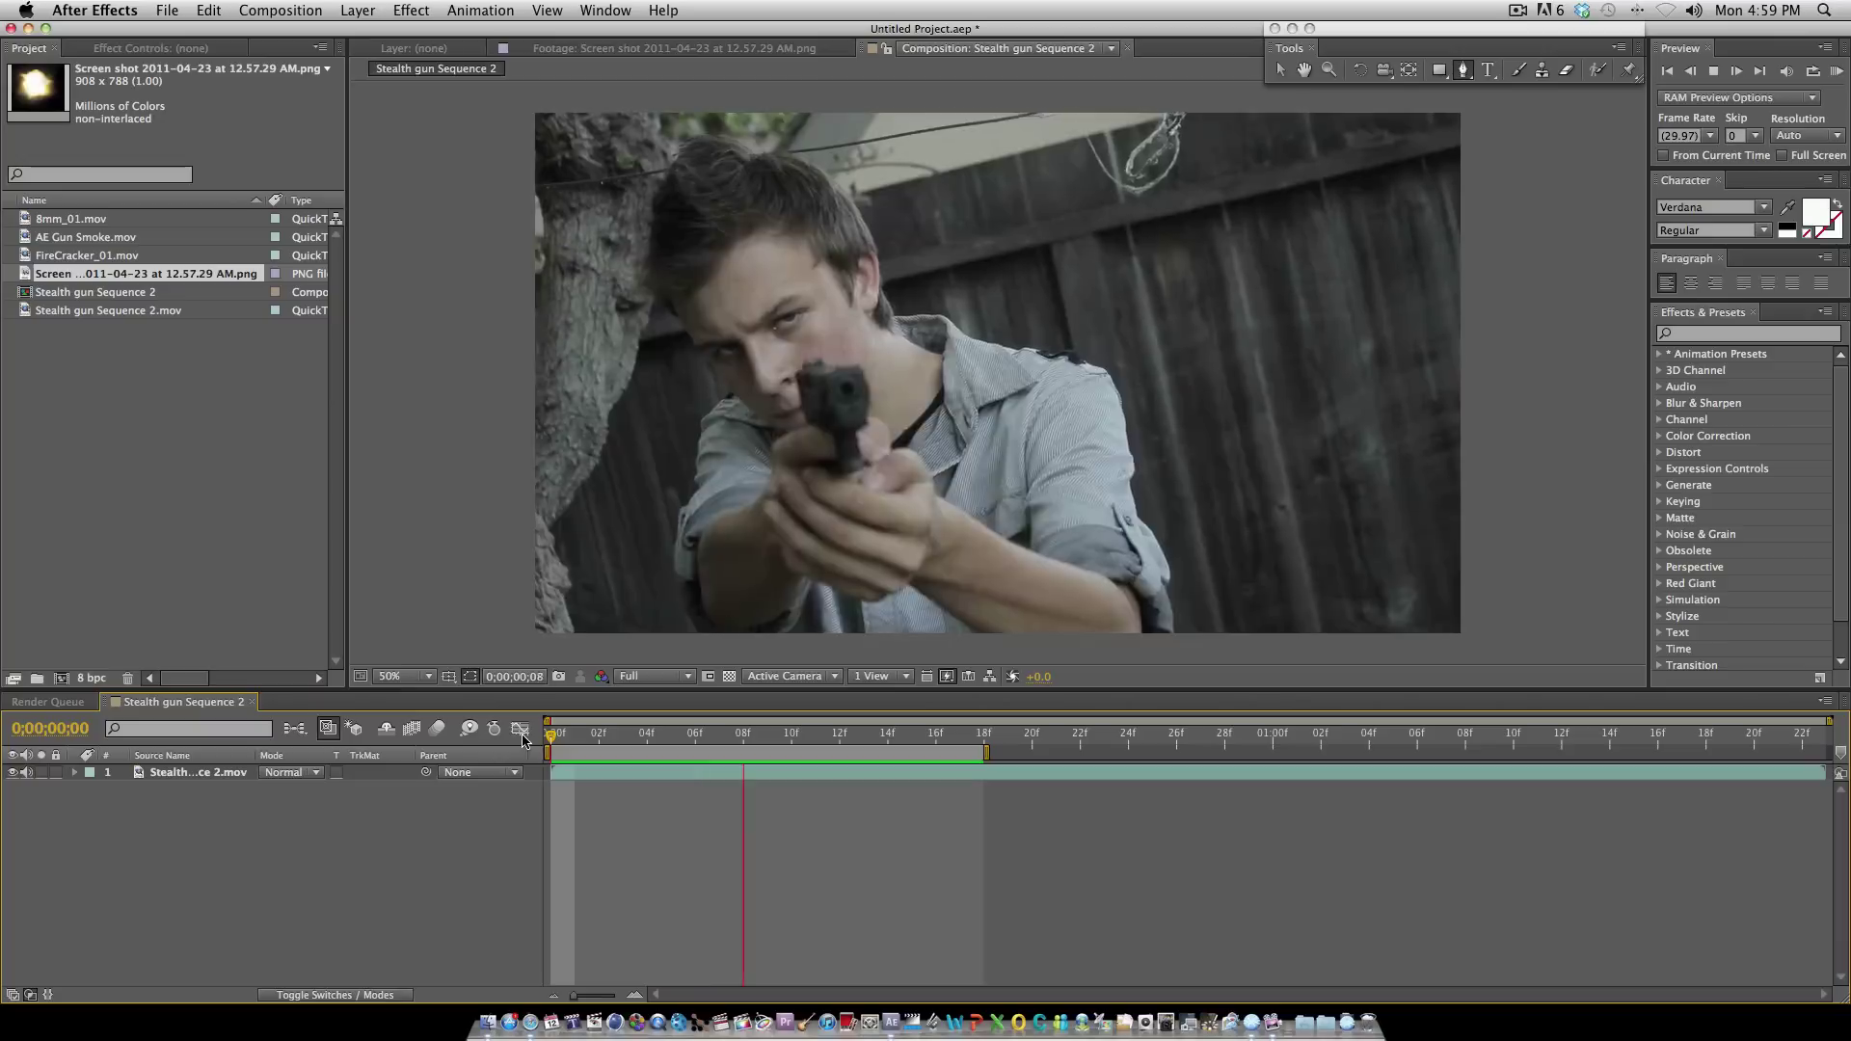
key(space)
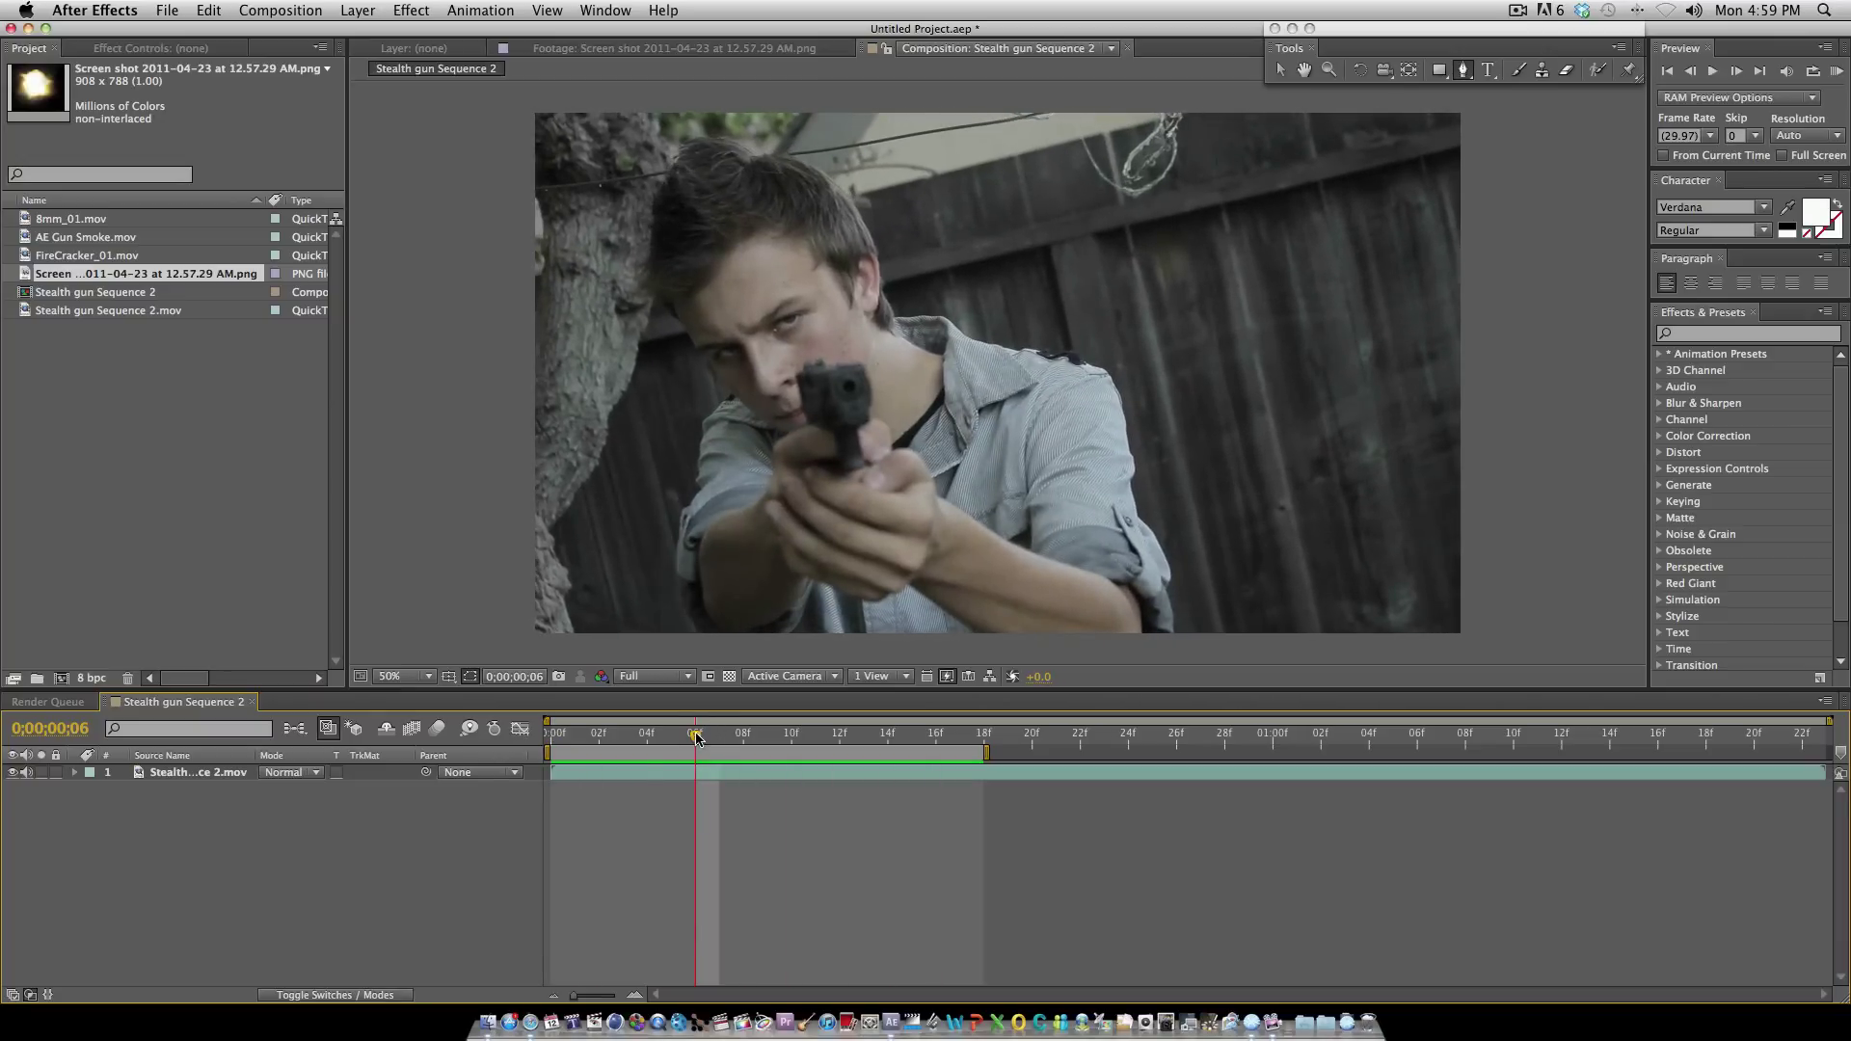
key(Home)
click(107, 360)
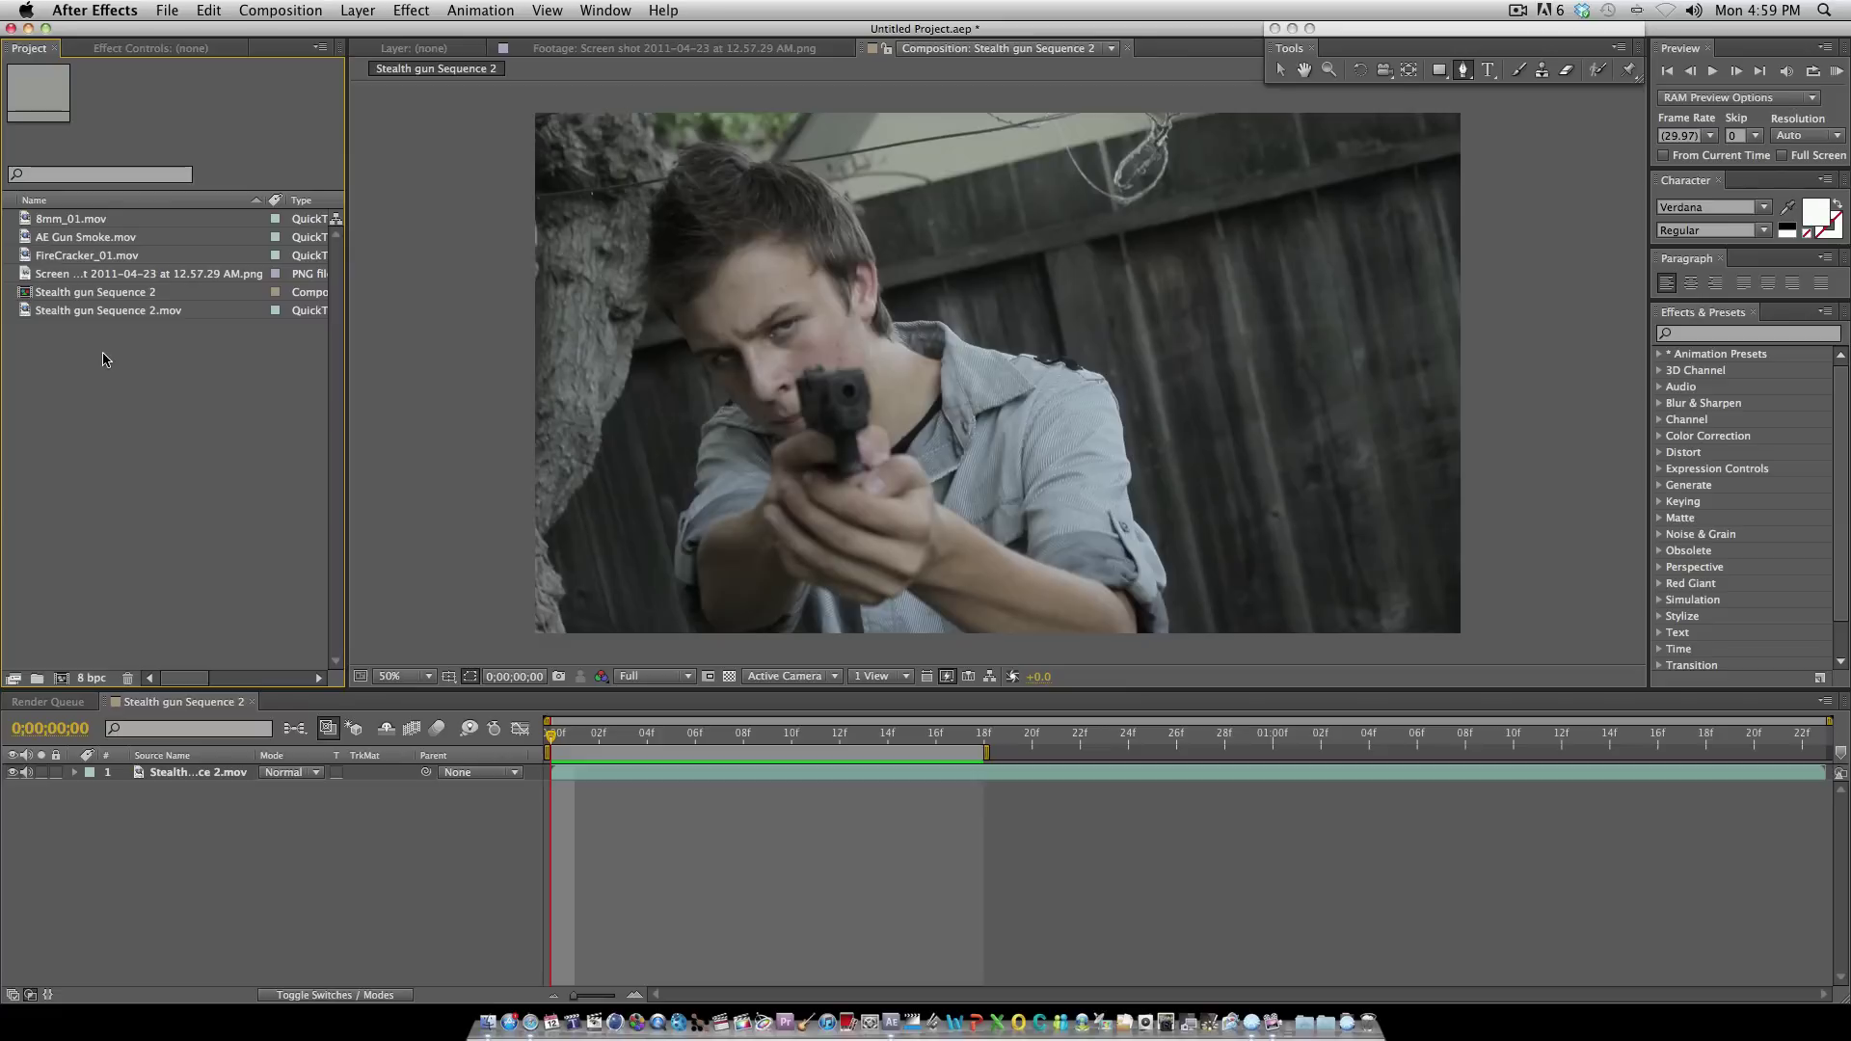
click(114, 278)
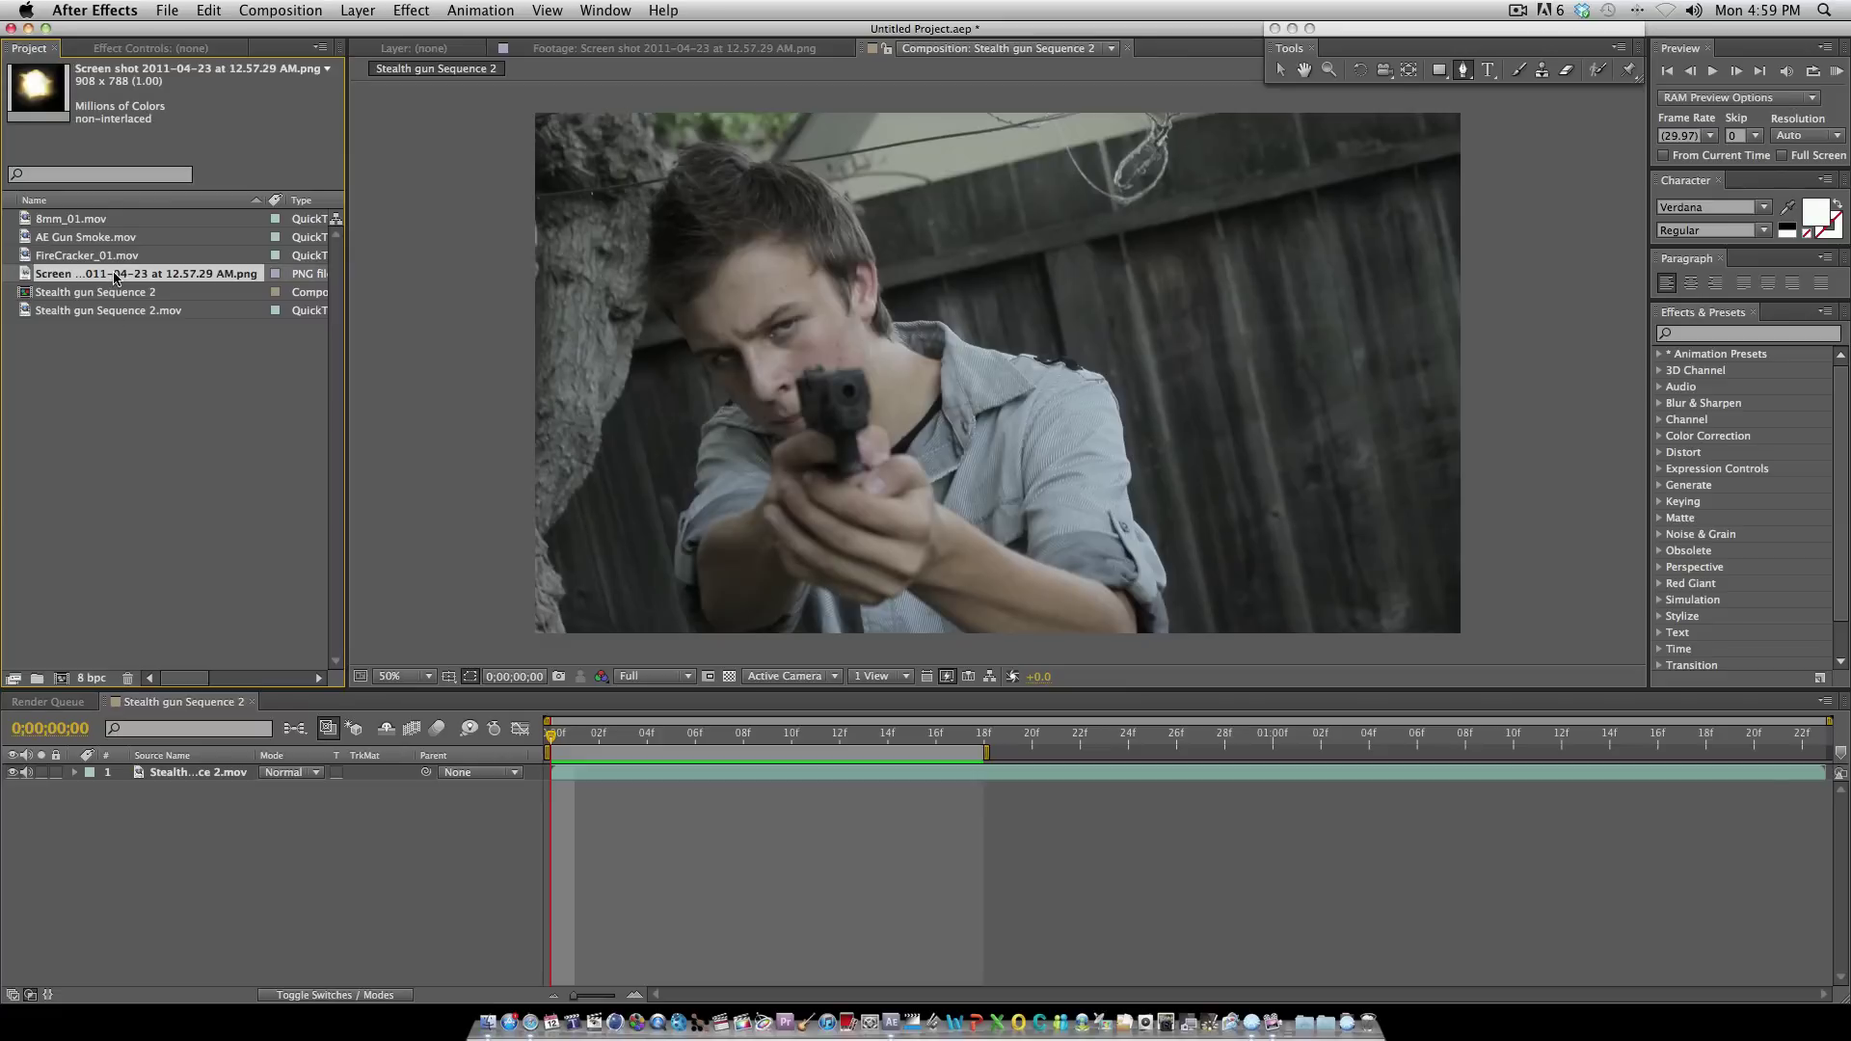
double_click(115, 277)
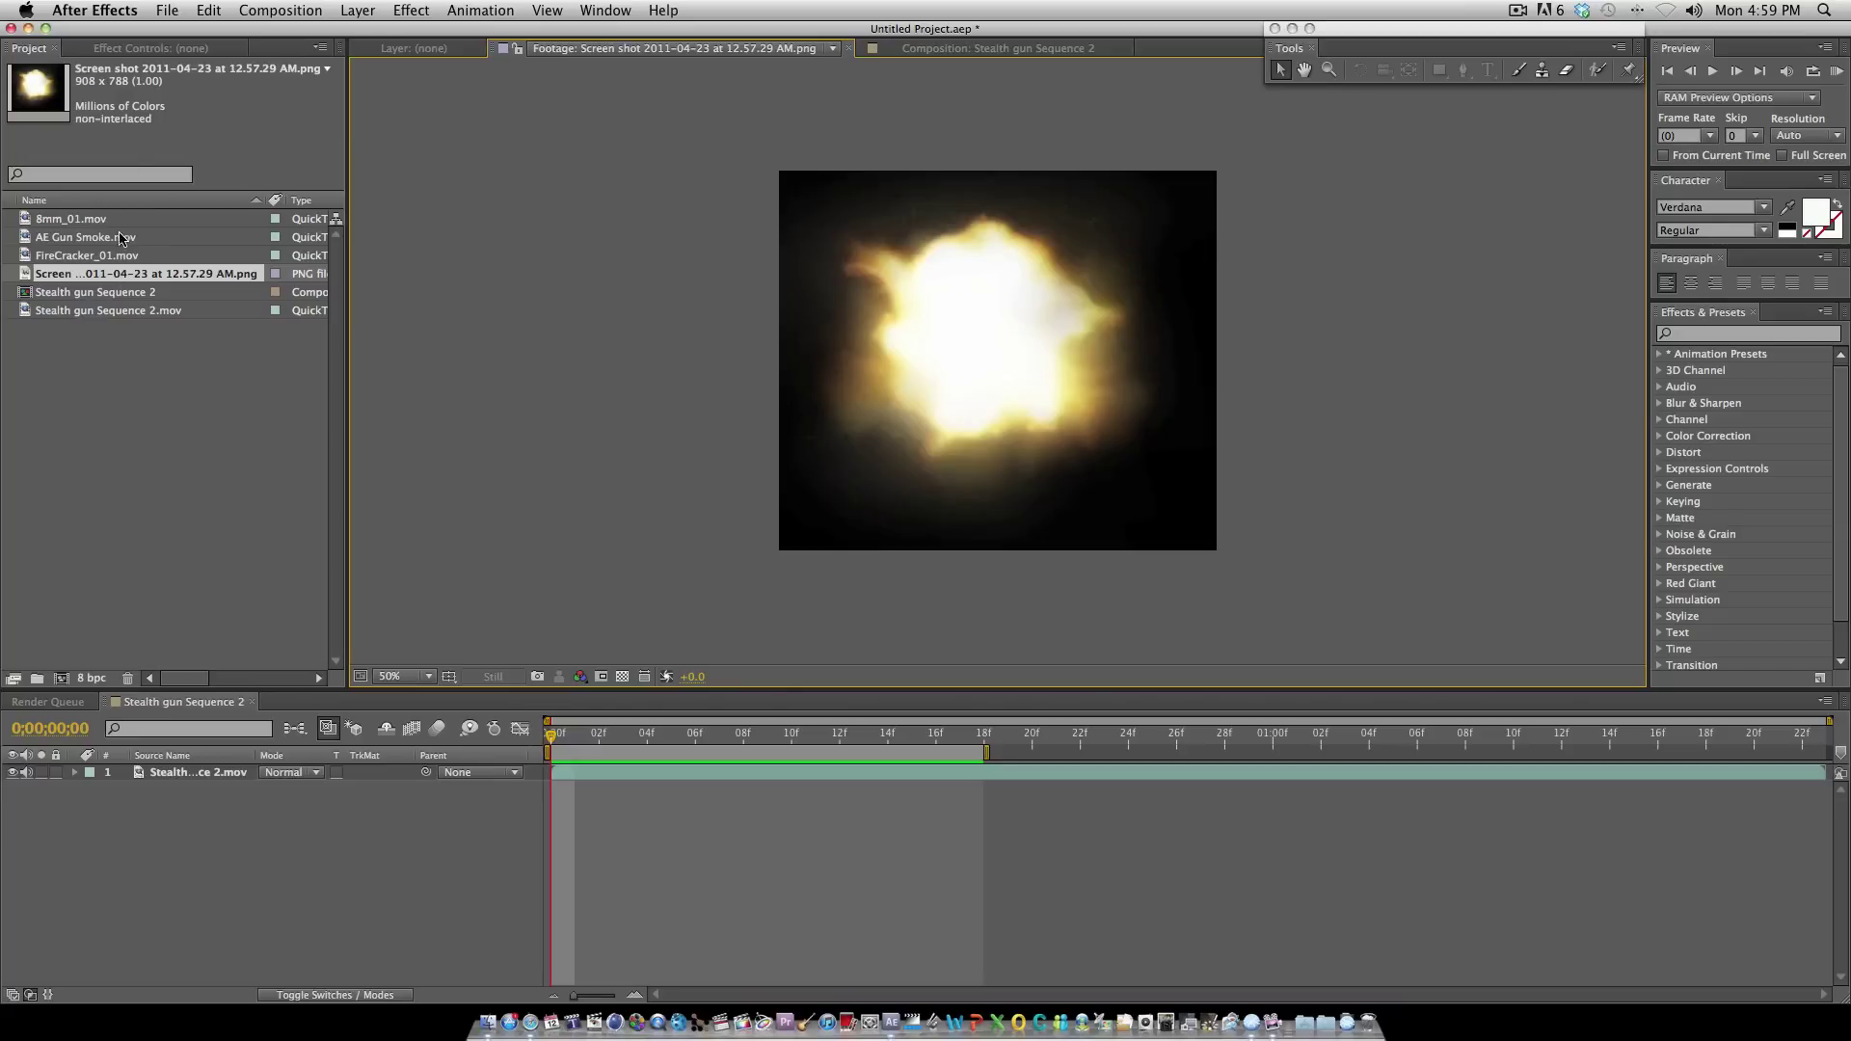
Step: Add the muzzle-flash PNG as a layer at frame 10 of the gunman comp
click(942, 54)
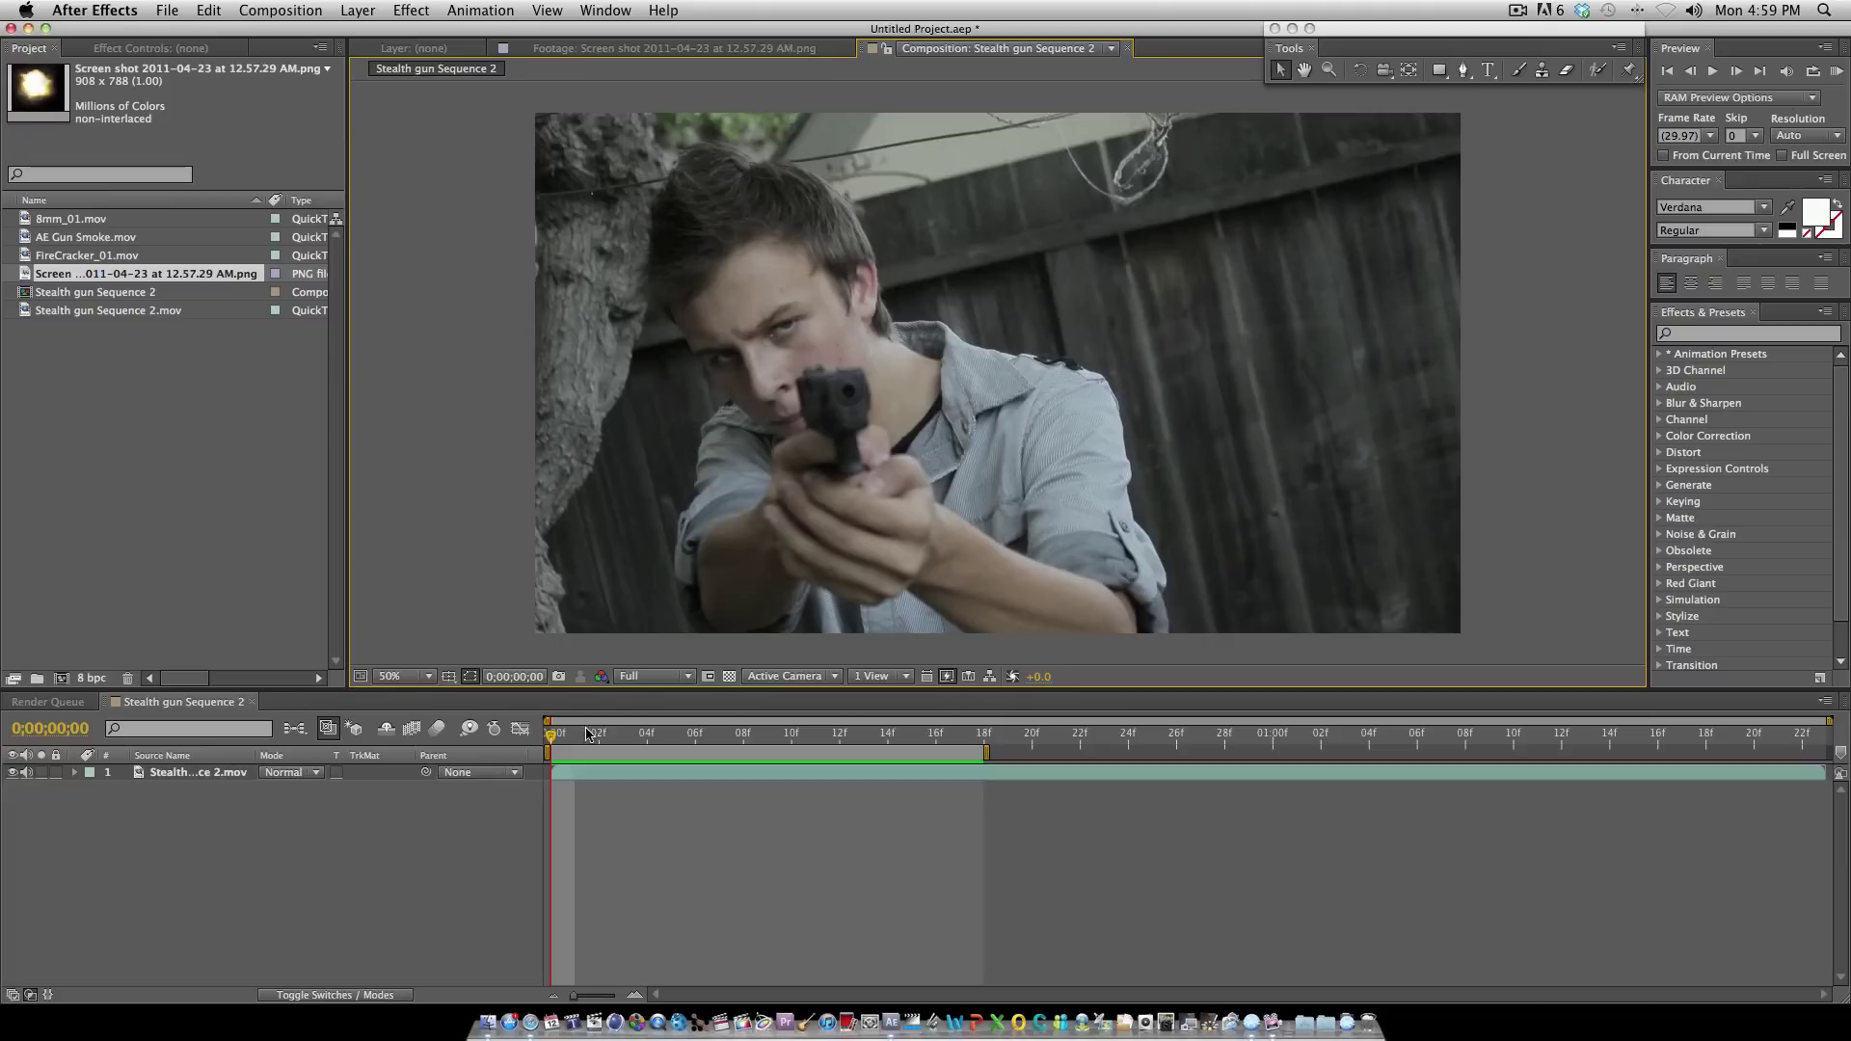
drag(552, 739, 792, 759)
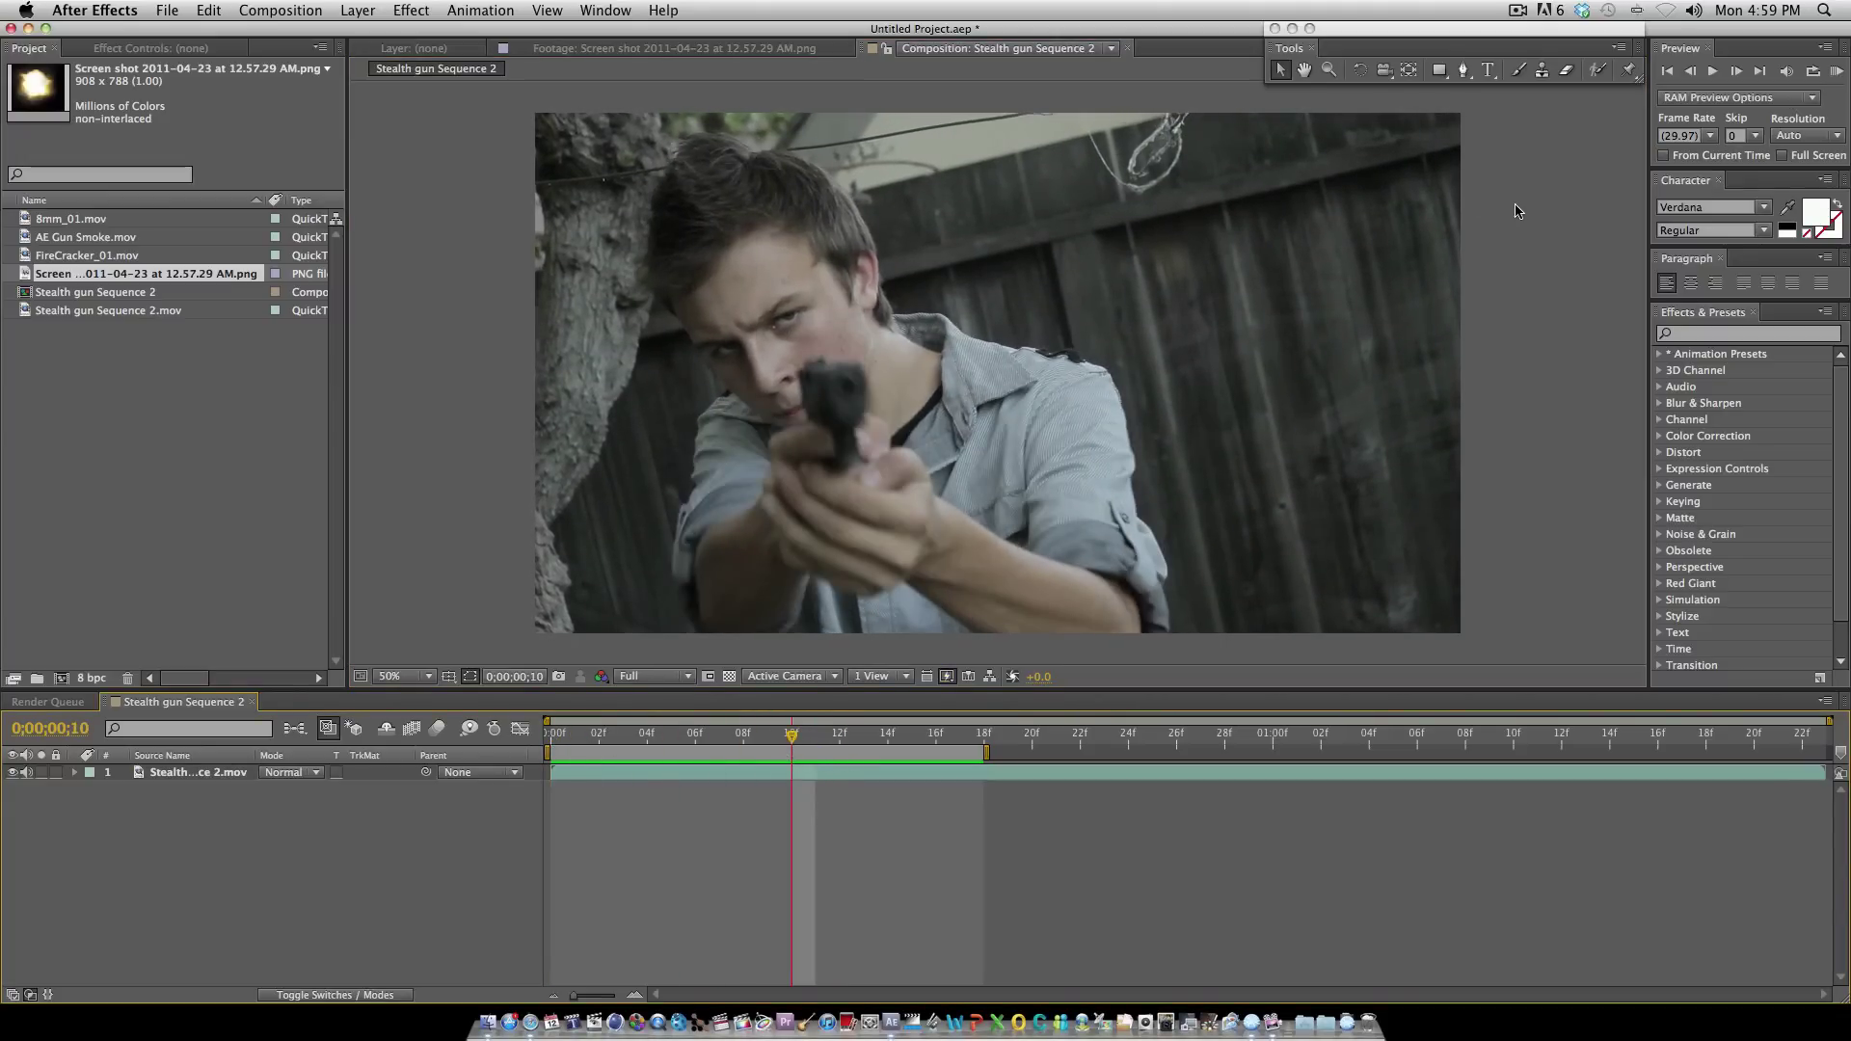
click(1739, 73)
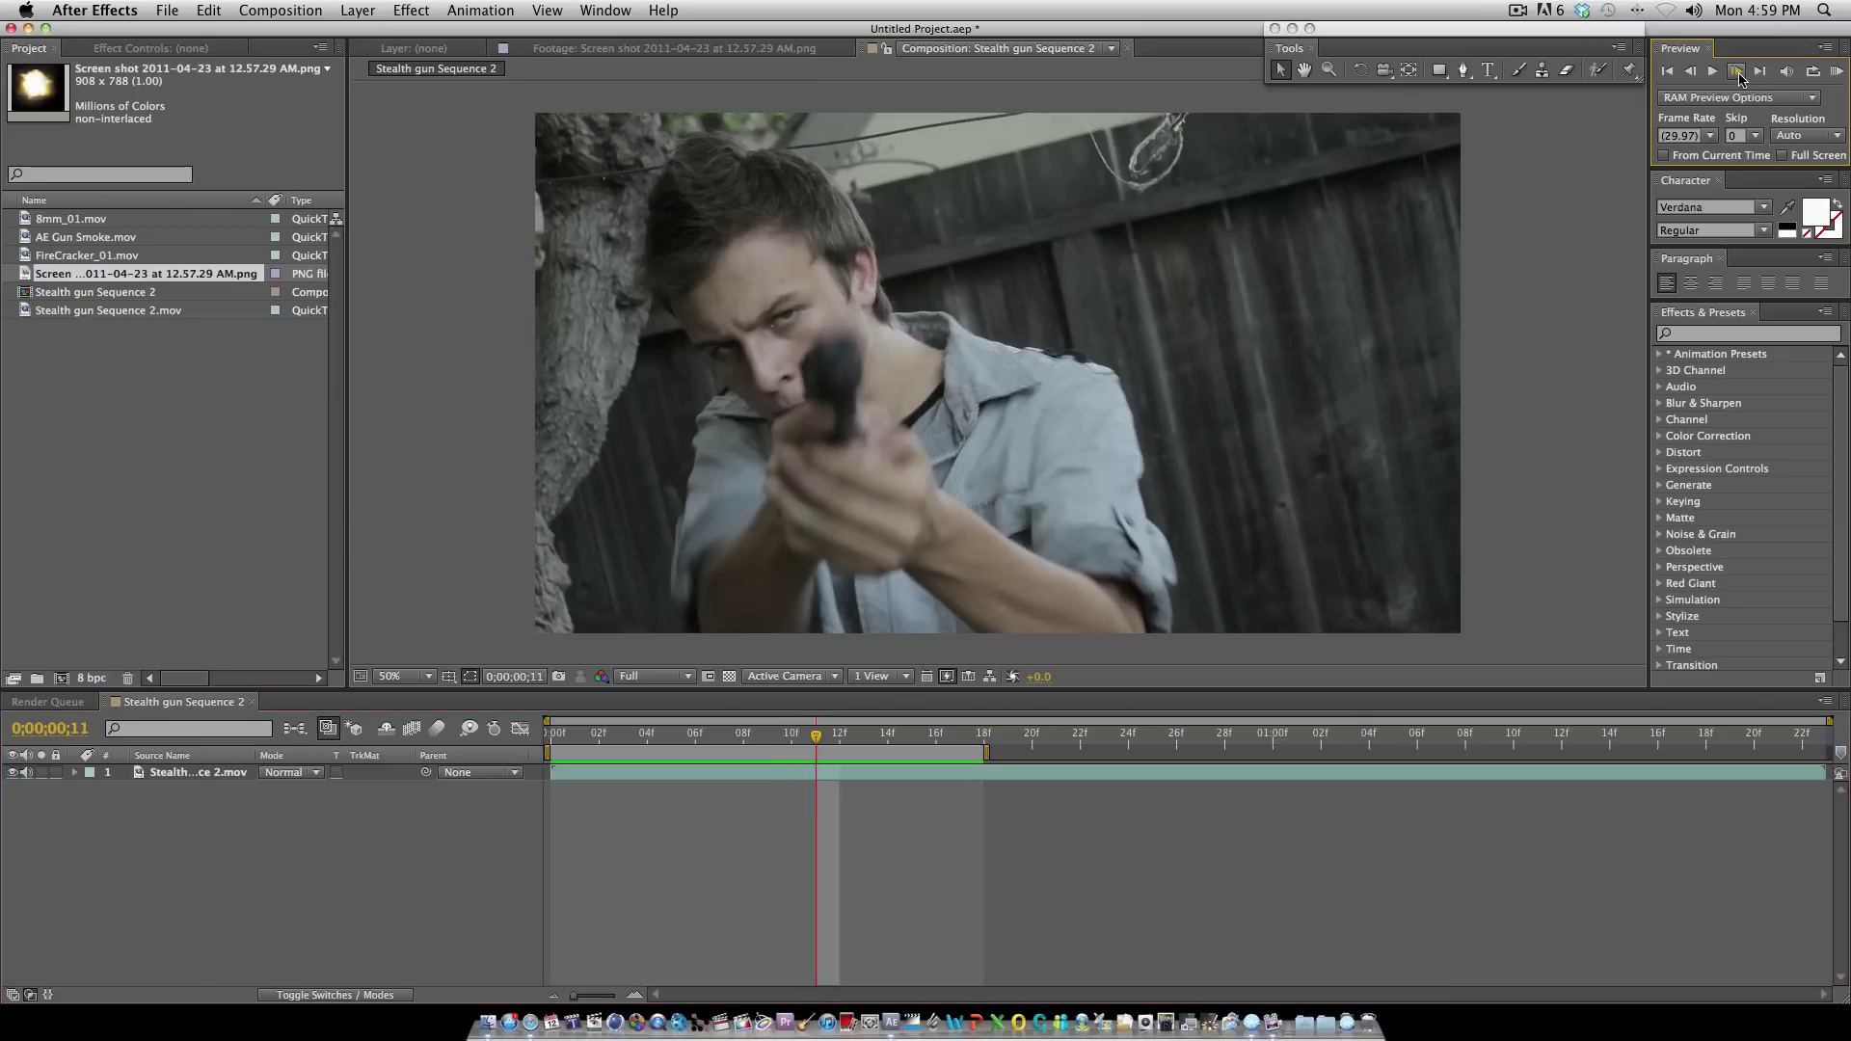
click(1692, 75)
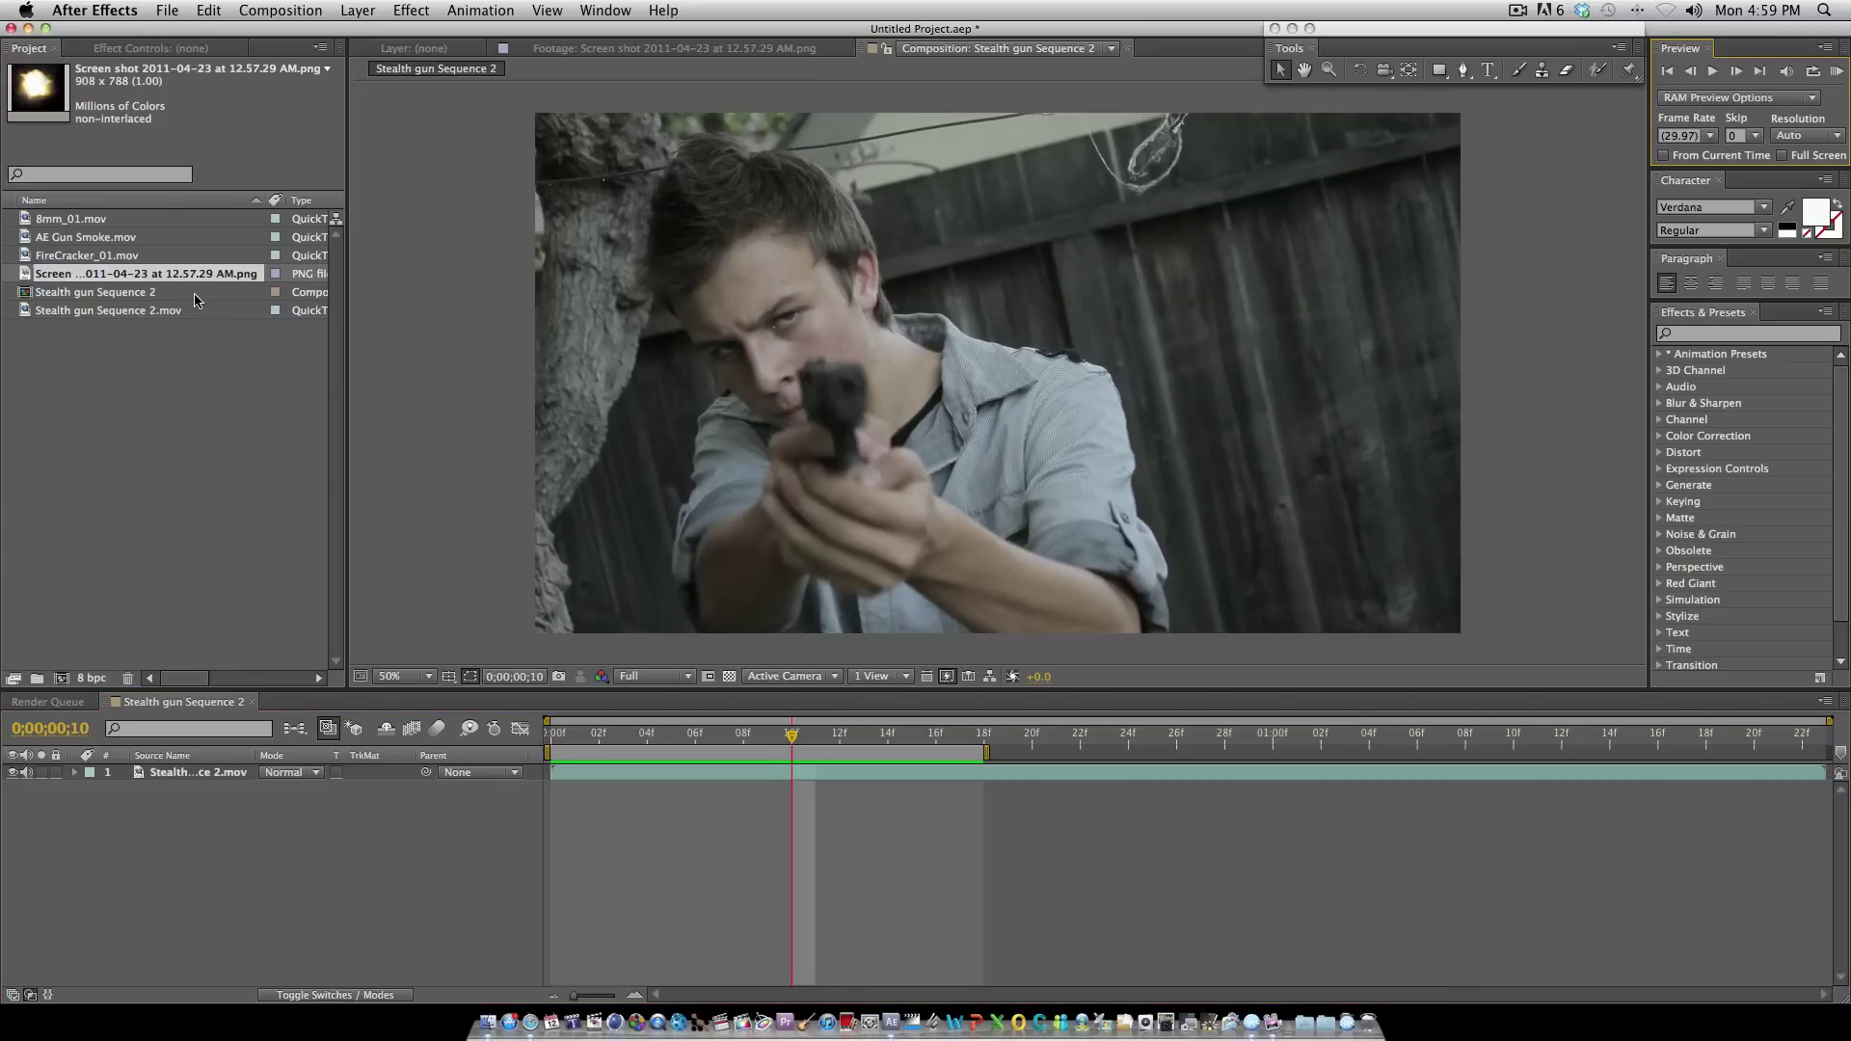
drag(159, 277, 854, 401)
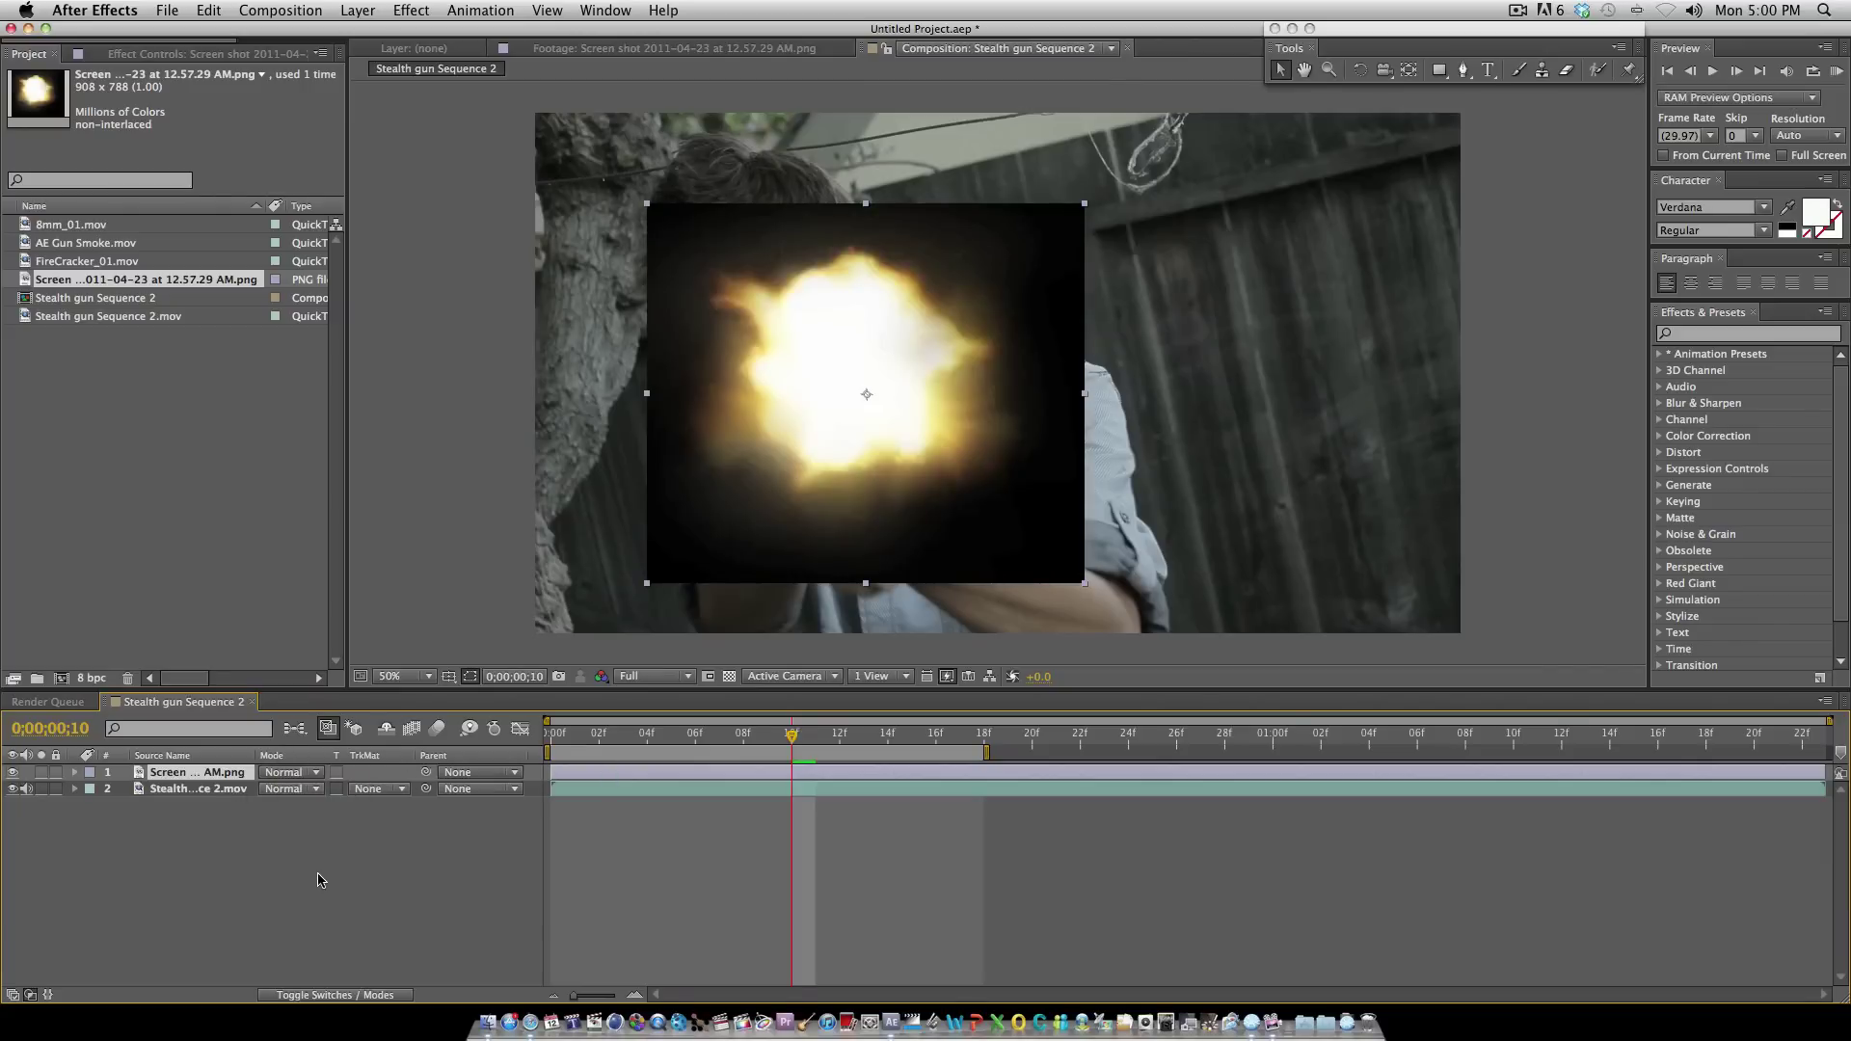
Step: Set the flash layer's blending mode to Screen
click(340, 996)
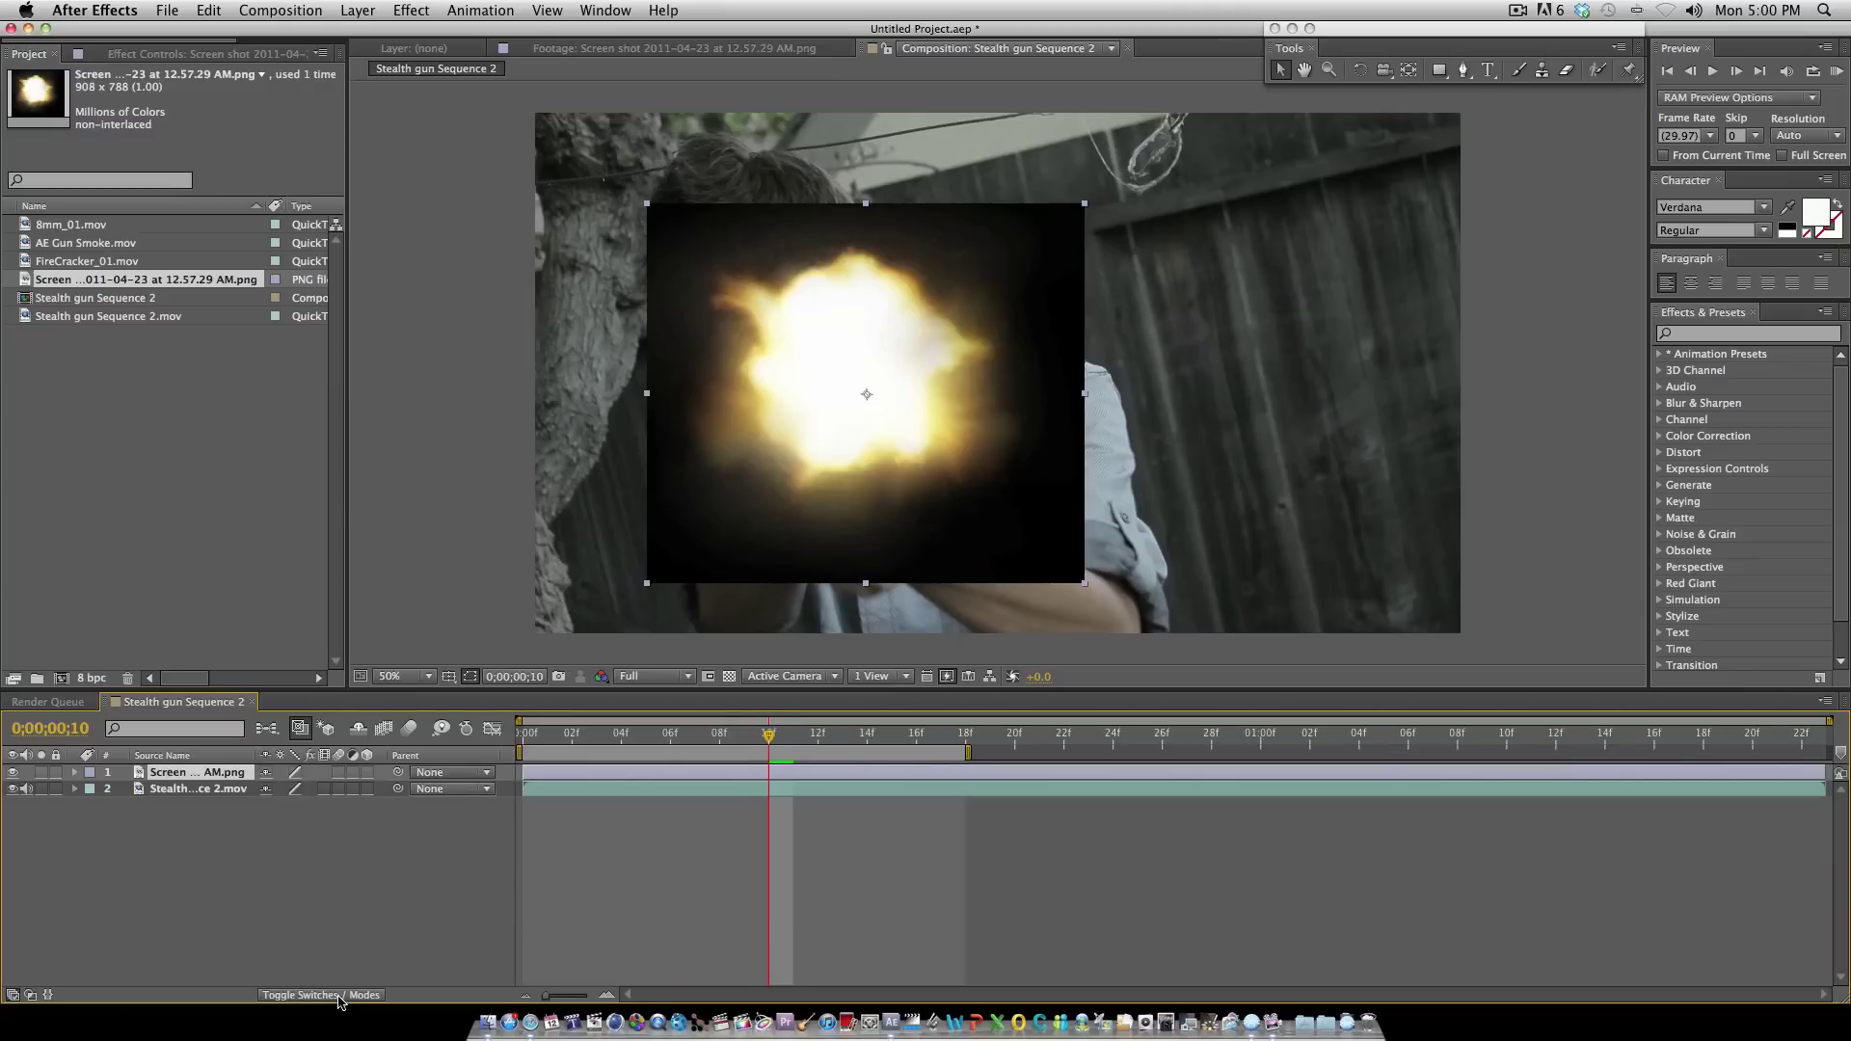
click(339, 997)
click(339, 997)
click(339, 997)
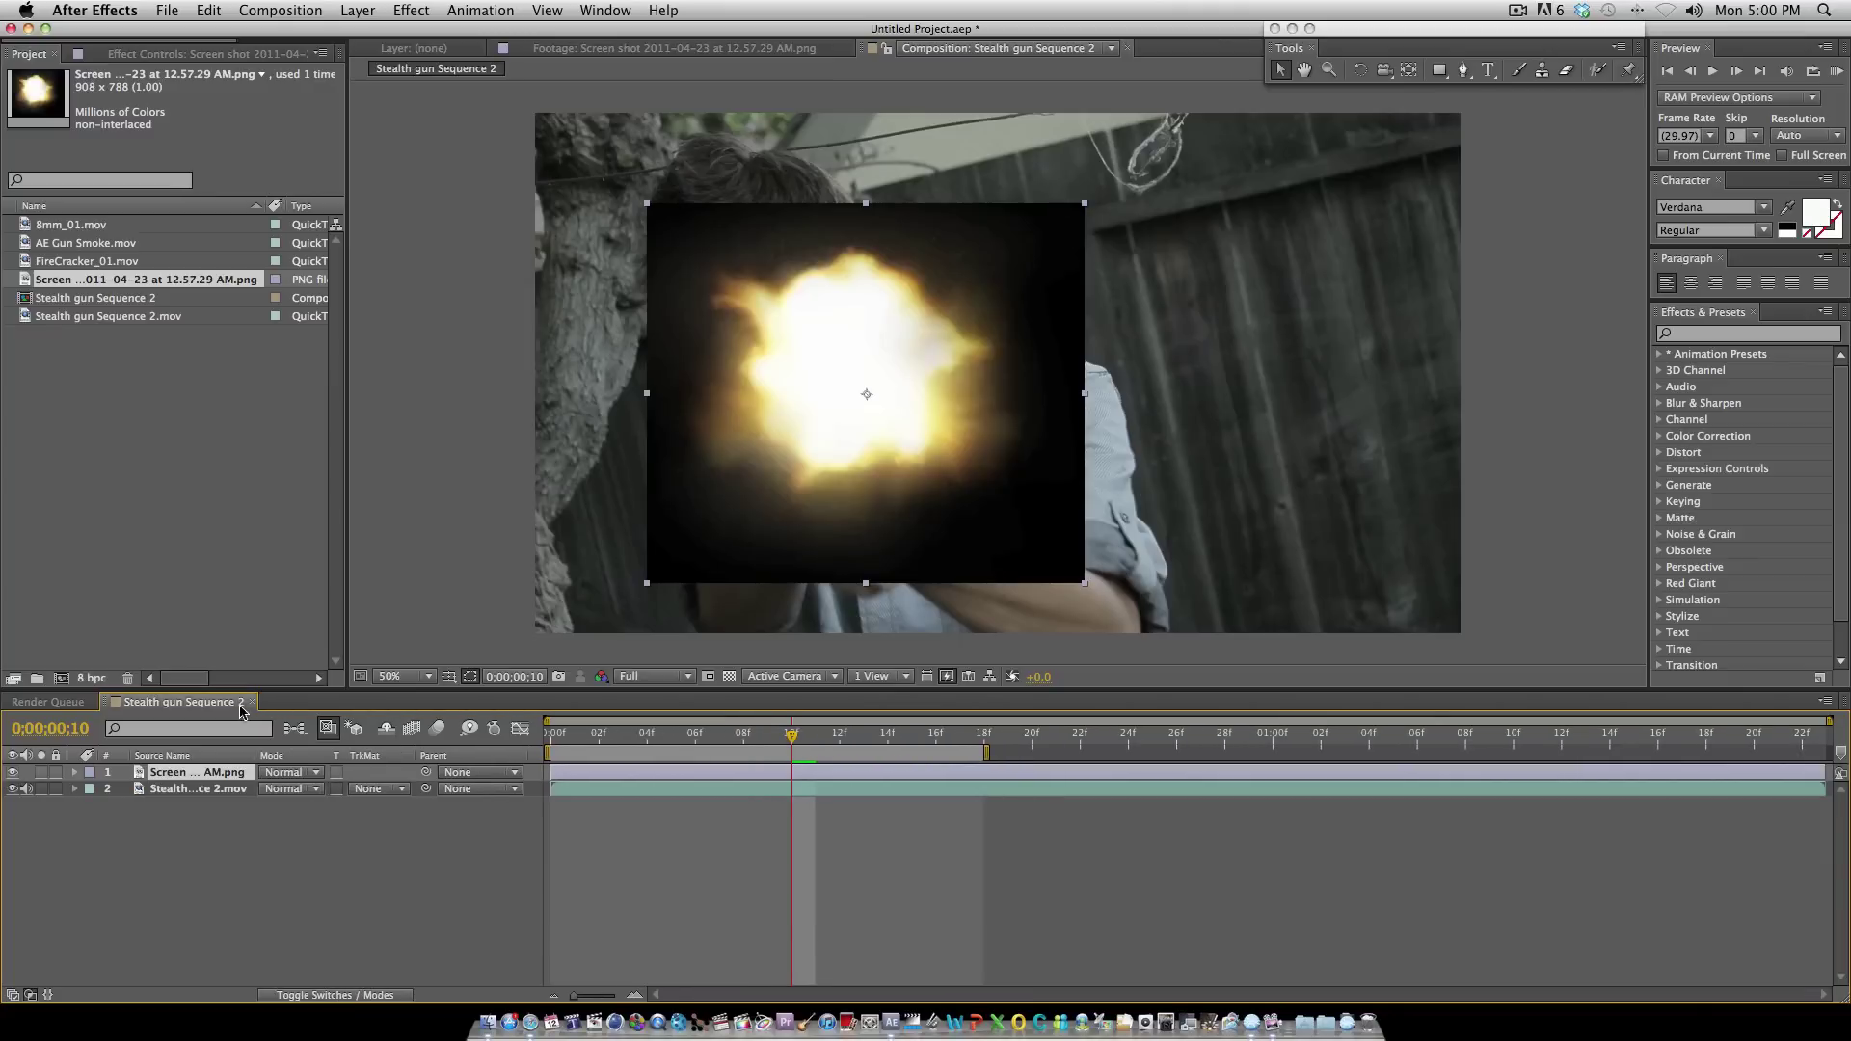
click(307, 790)
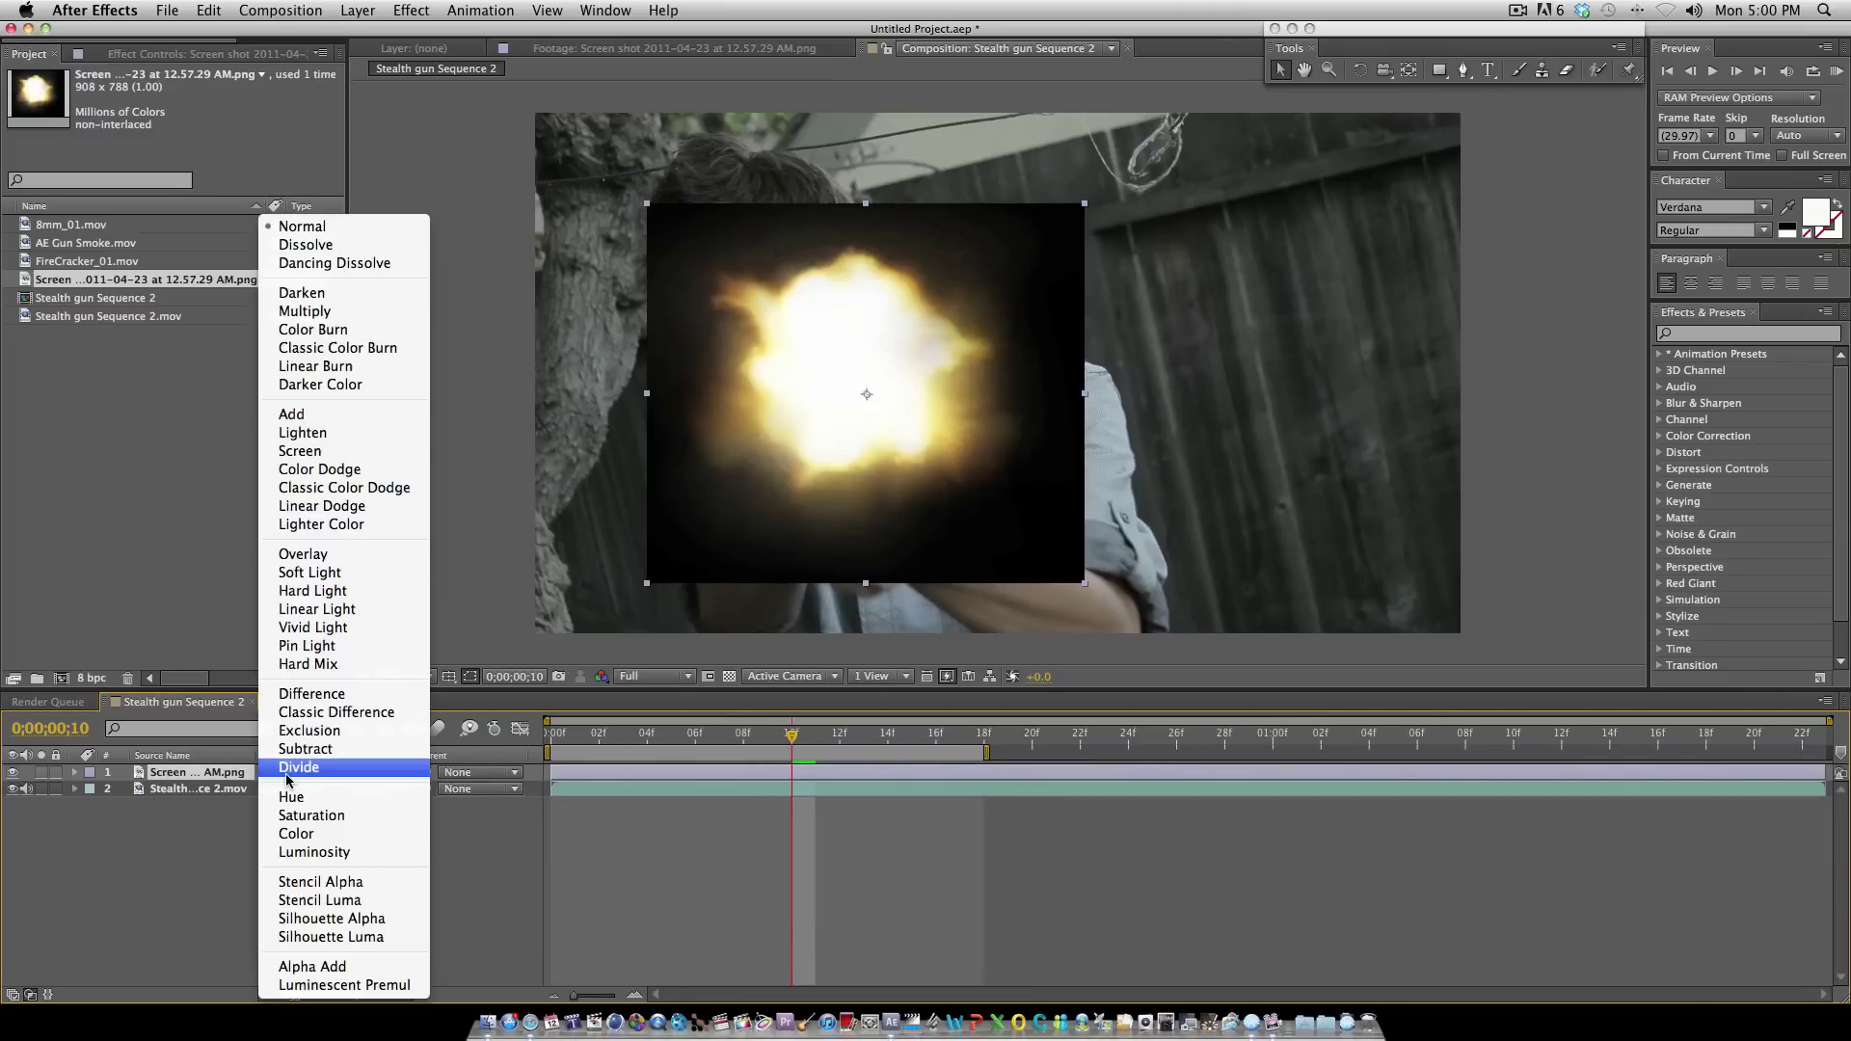
click(329, 453)
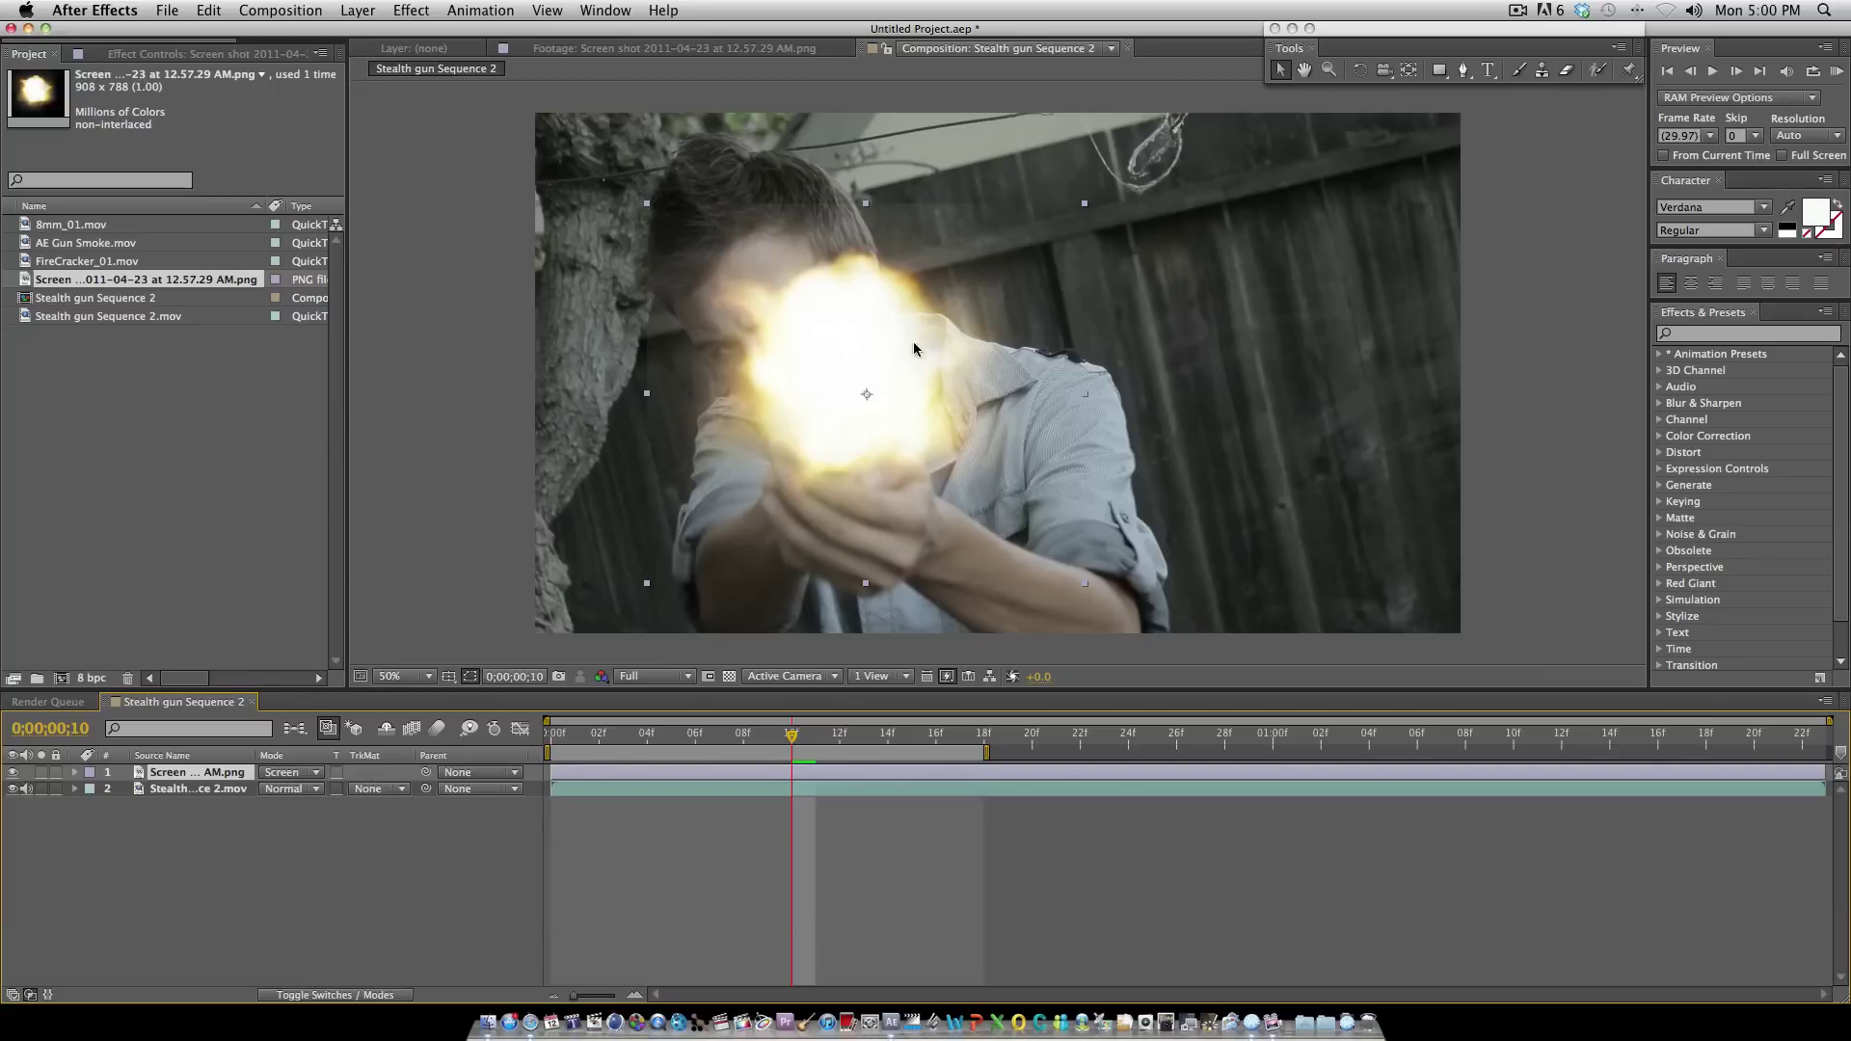
Step: Move and enlarge the flash so it sits over the gun muzzle
drag(913, 347, 895, 382)
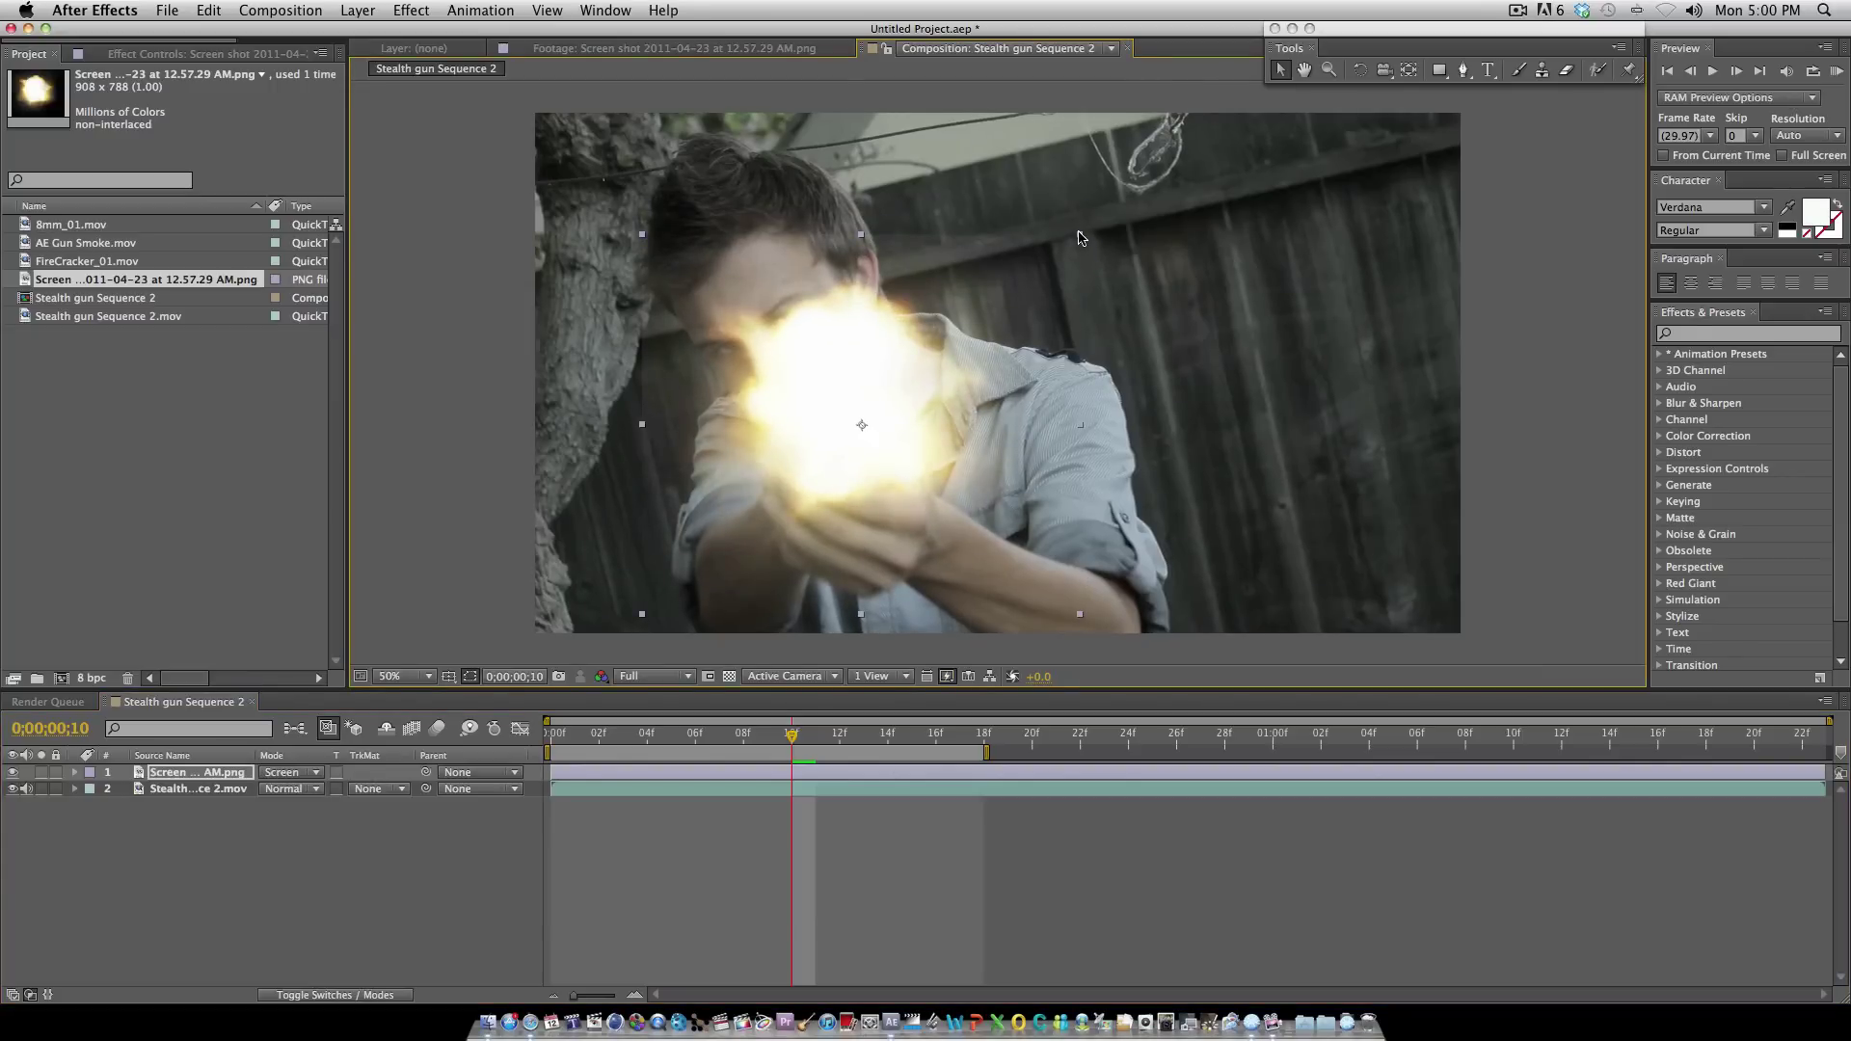
drag(1084, 237, 1107, 215)
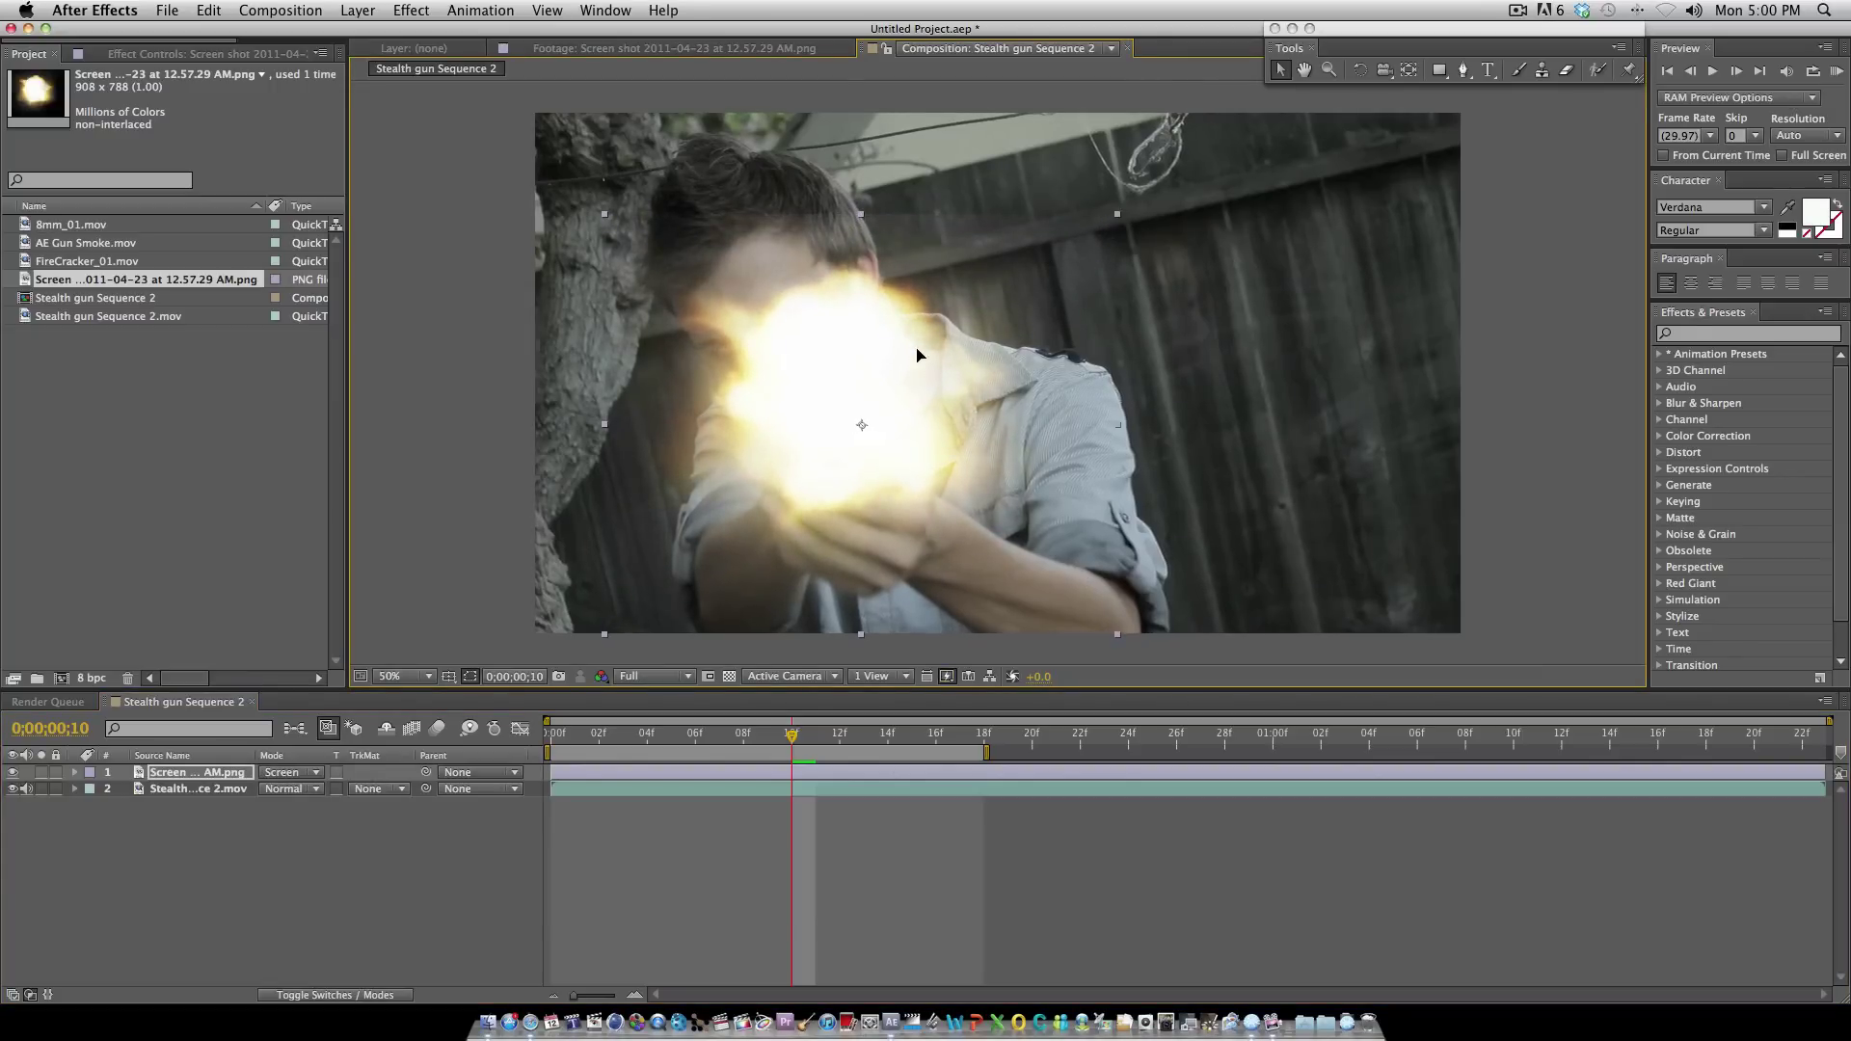
mouse_move(917, 356)
mouse_down()
mouse_move(1077, 348)
mouse_move(898, 367)
mouse_up()
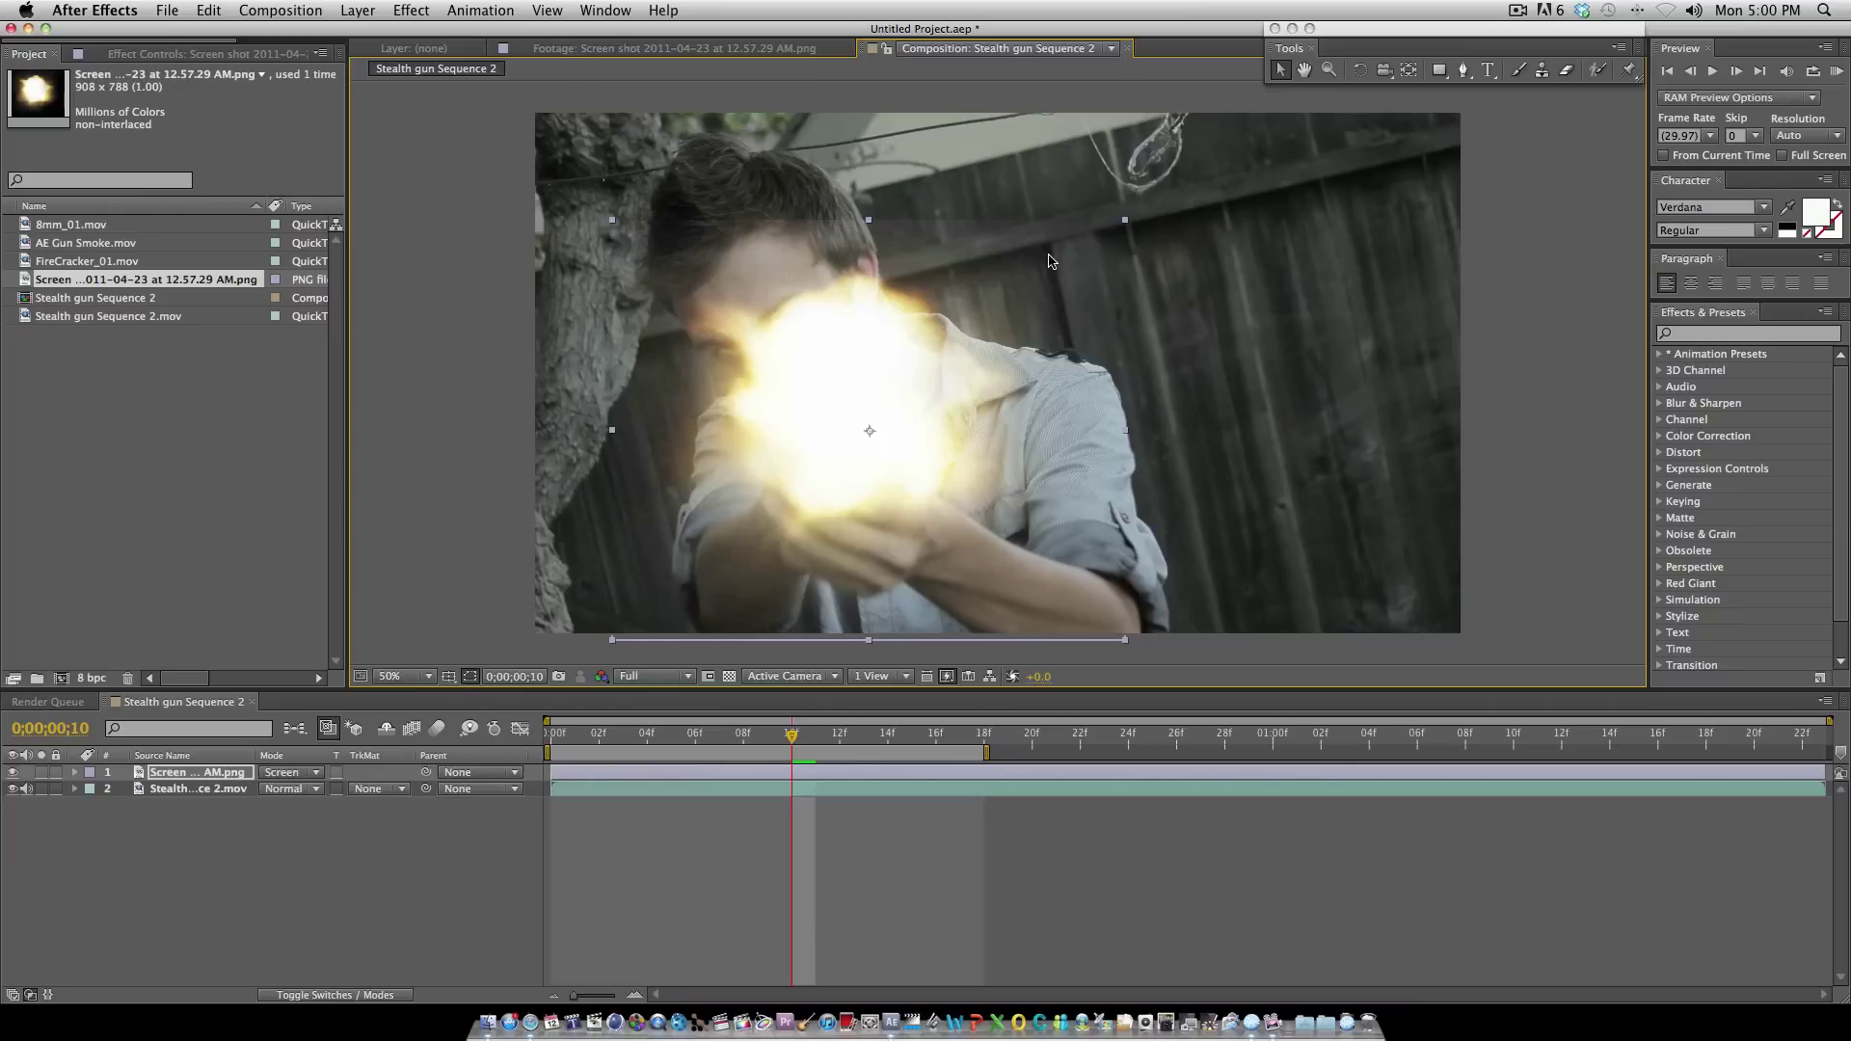
Step: Draw a closed polygon mask around the muzzle flash
click(1464, 70)
click(924, 234)
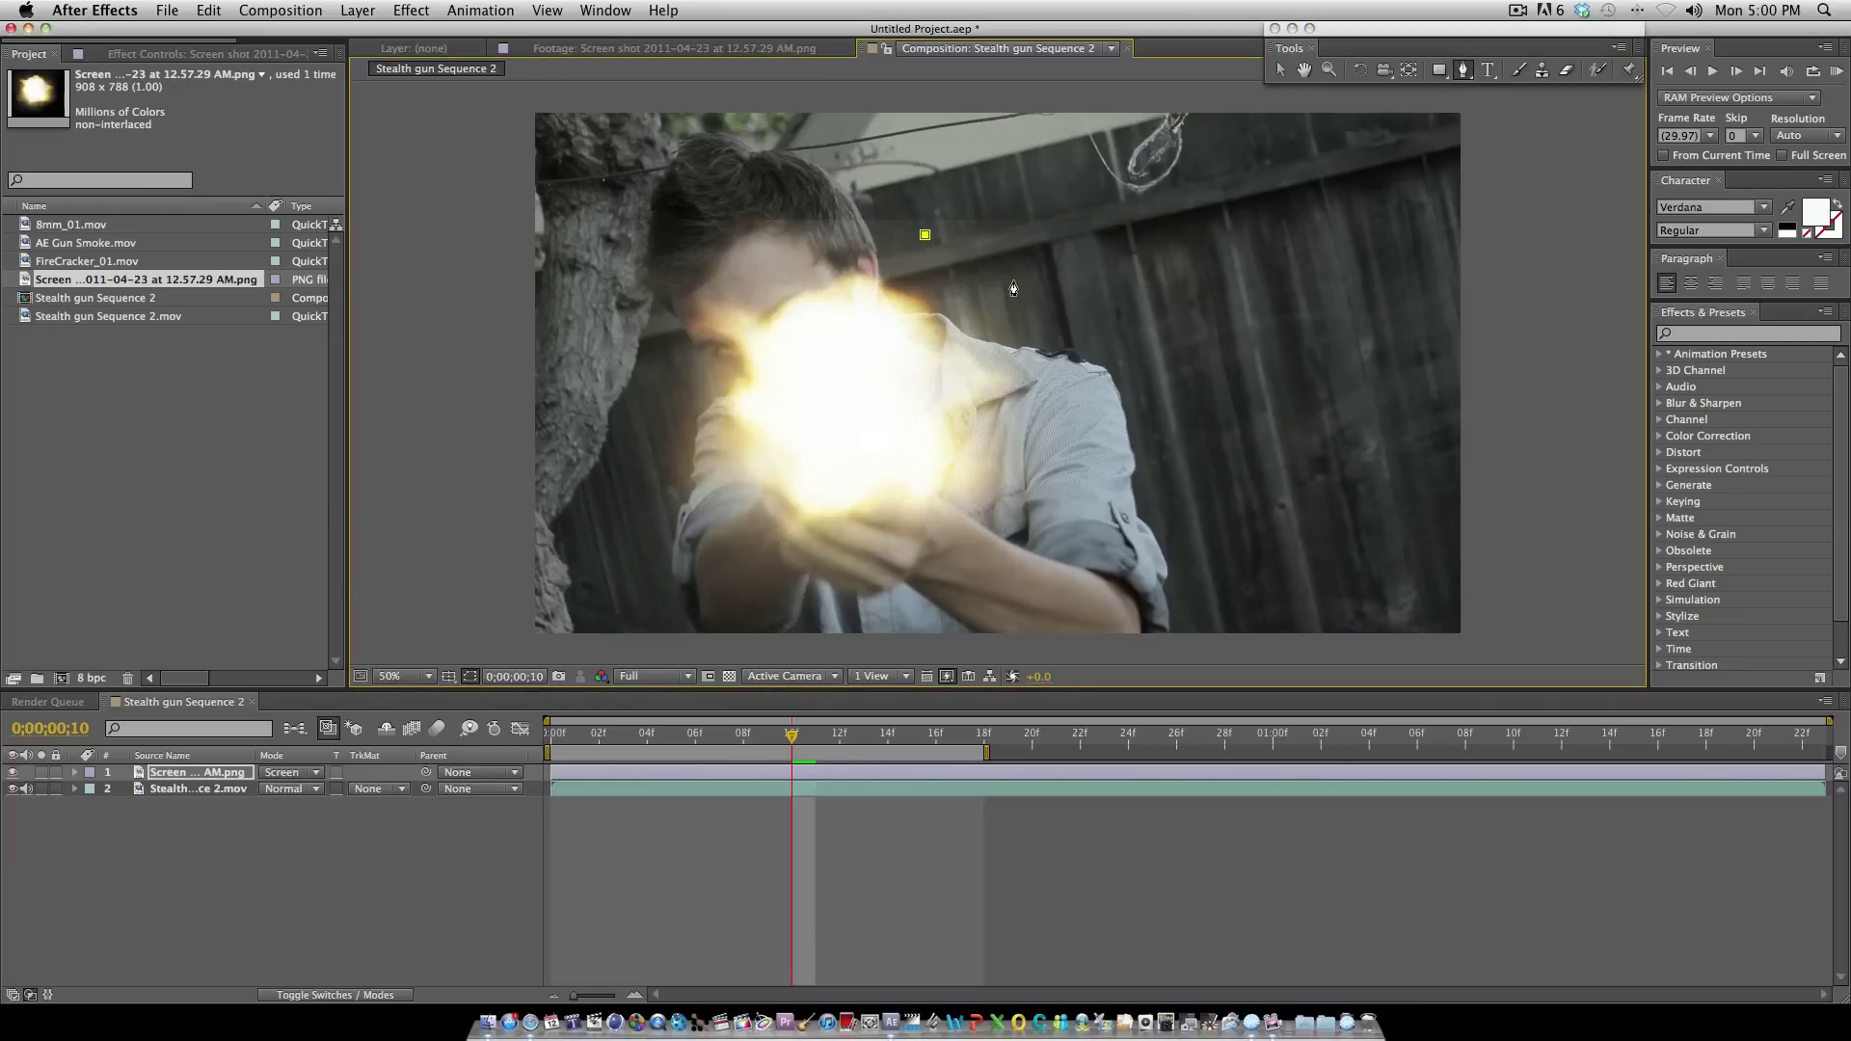
click(1012, 284)
click(1019, 377)
click(1009, 542)
click(768, 558)
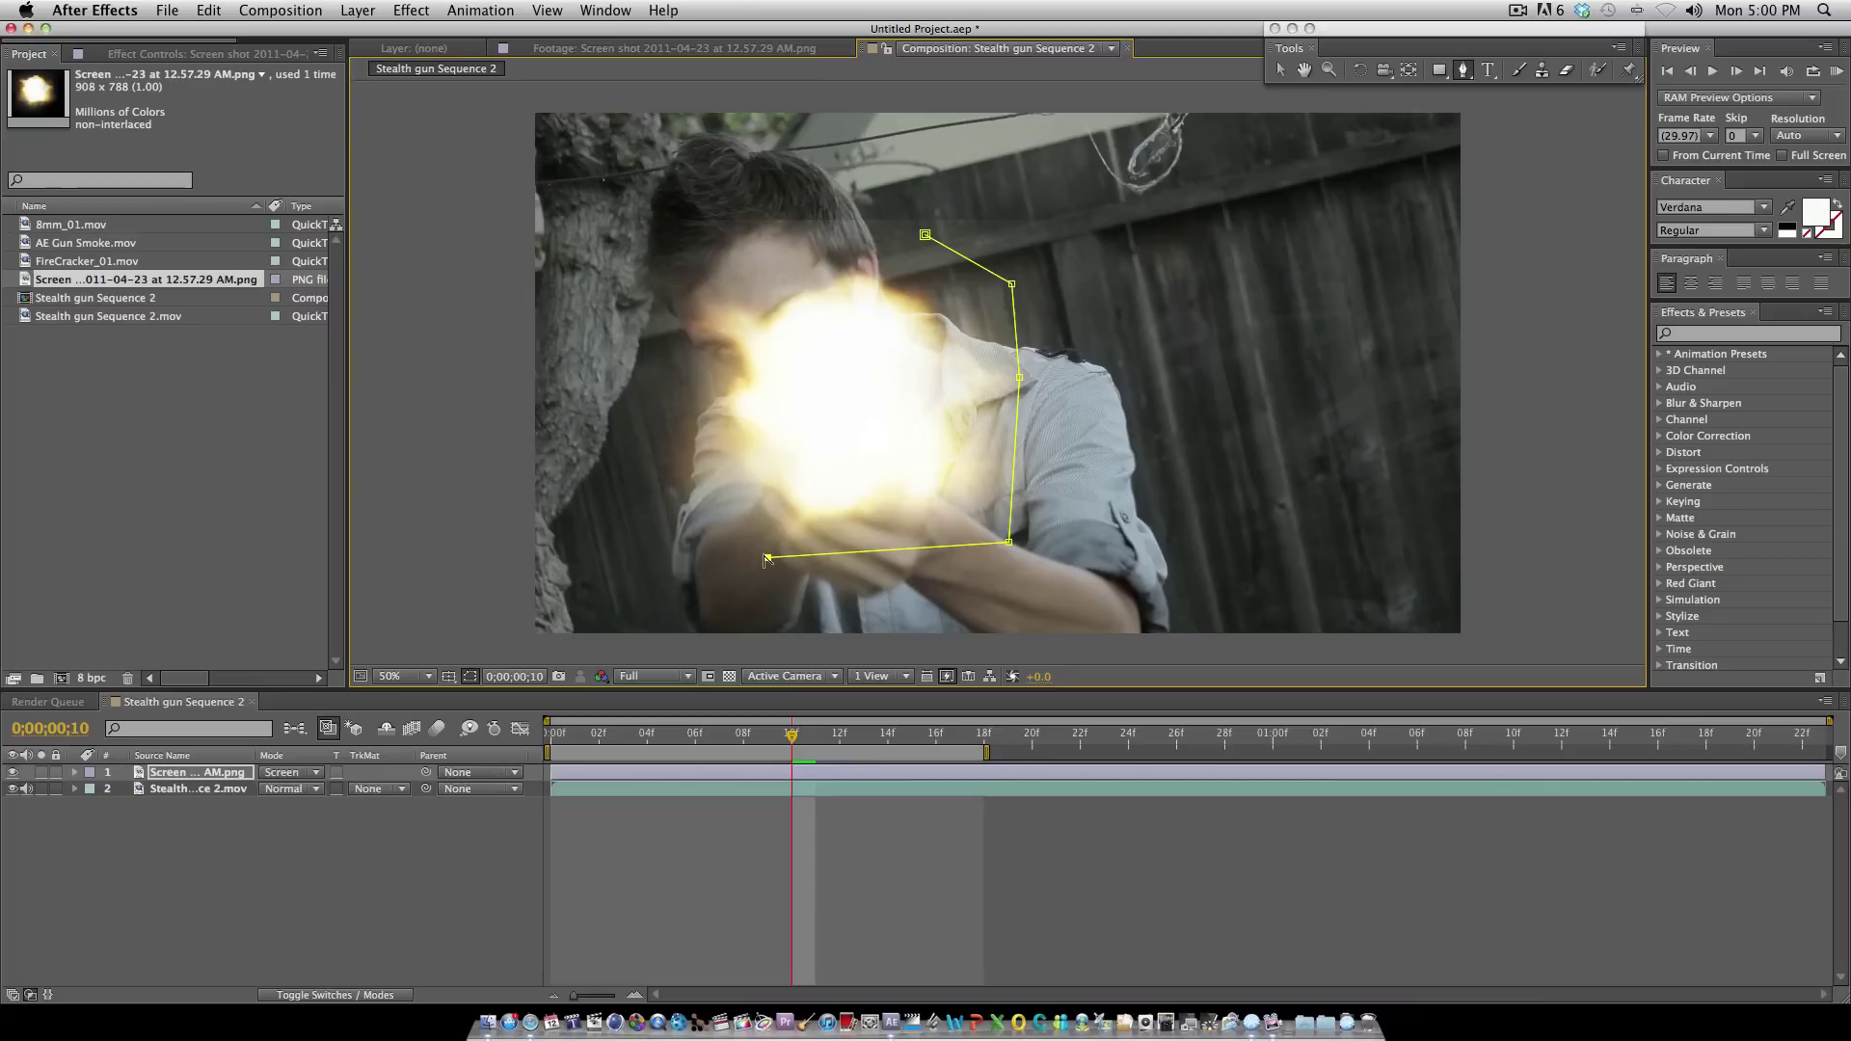
click(666, 483)
click(641, 372)
click(675, 264)
click(795, 242)
click(884, 233)
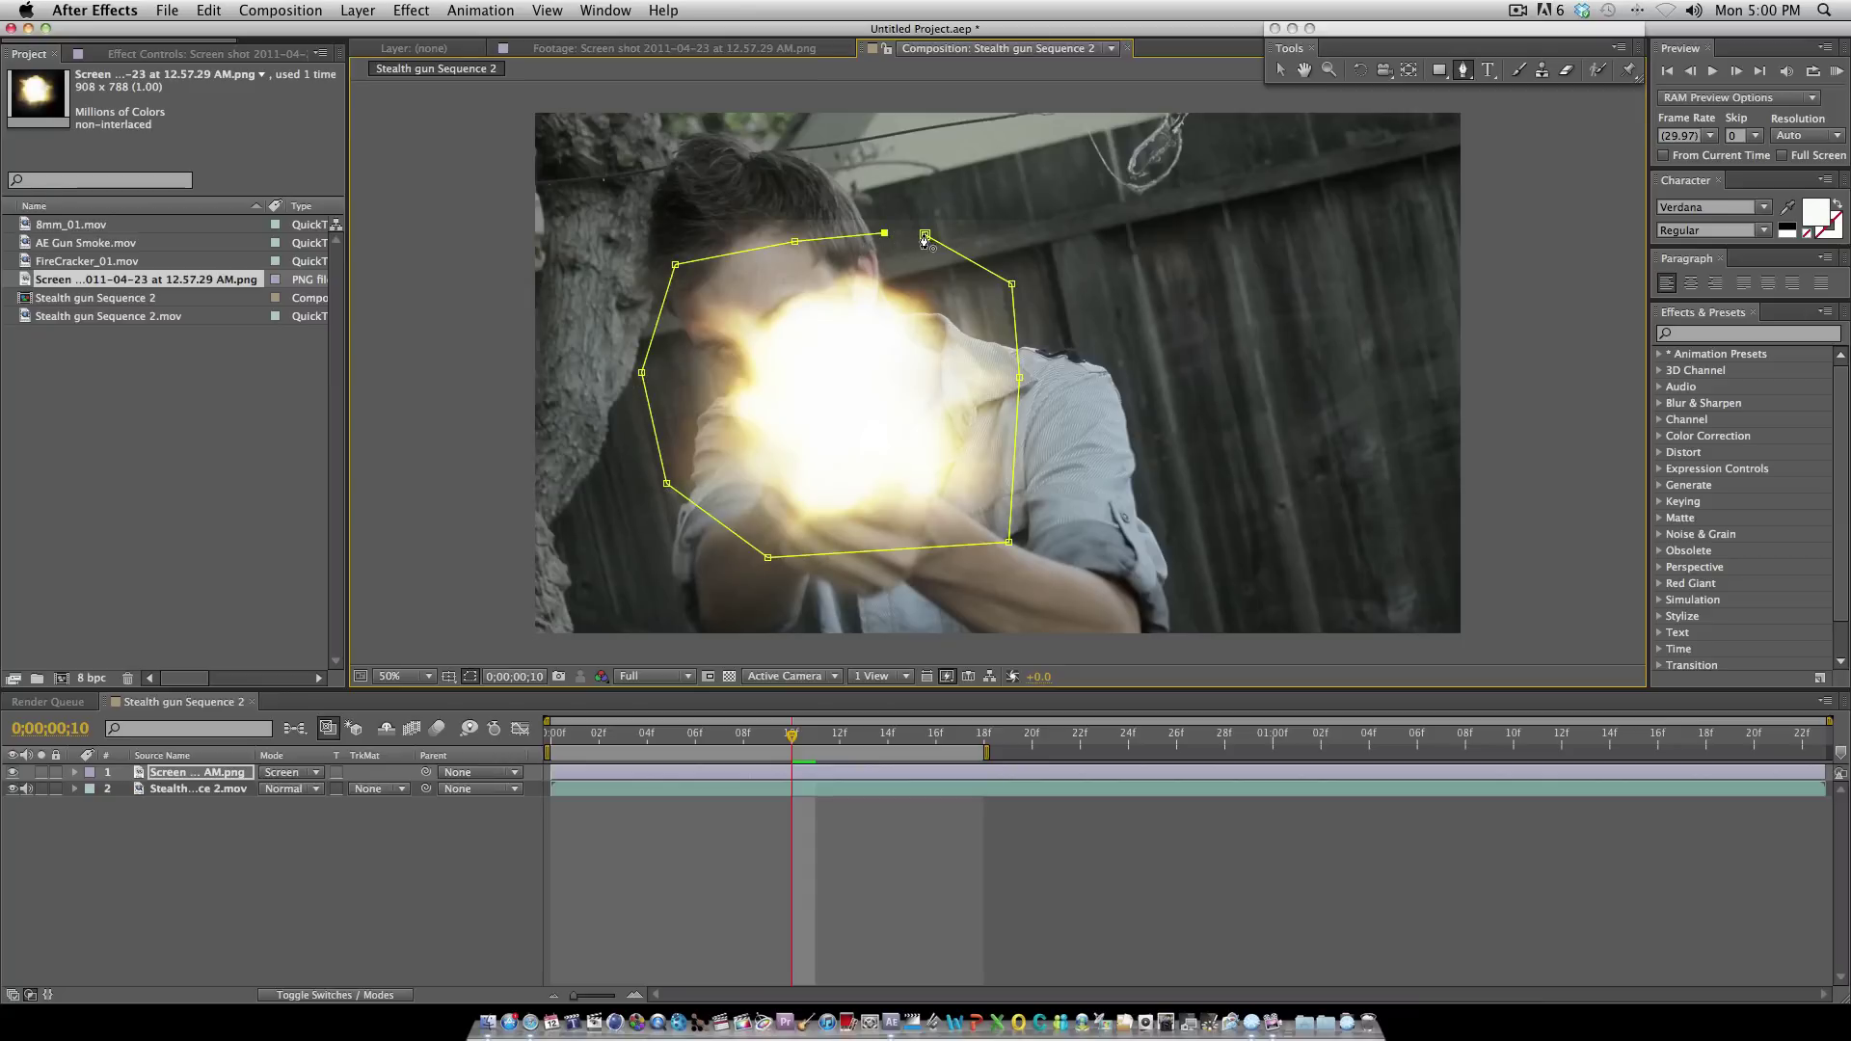
click(925, 235)
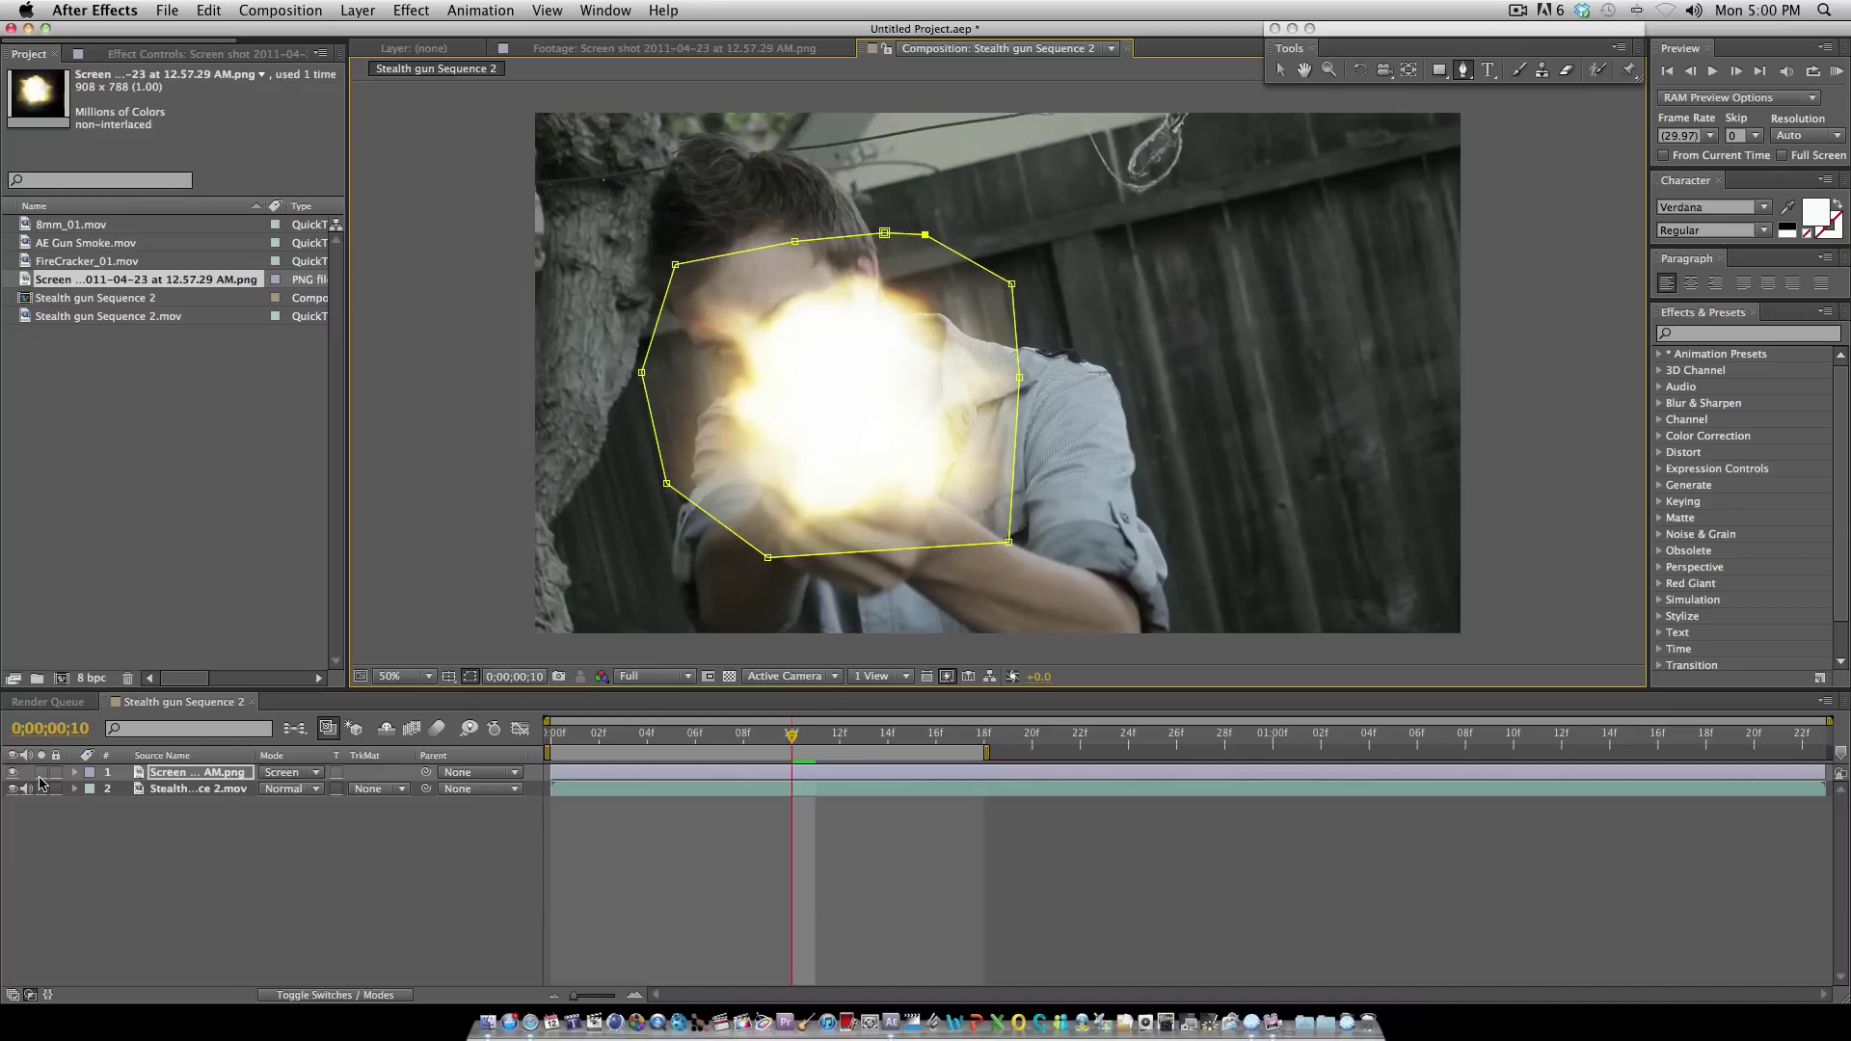
Step: Feather the flash layer's Mask 1 by about 110 pixels
click(87, 773)
click(74, 776)
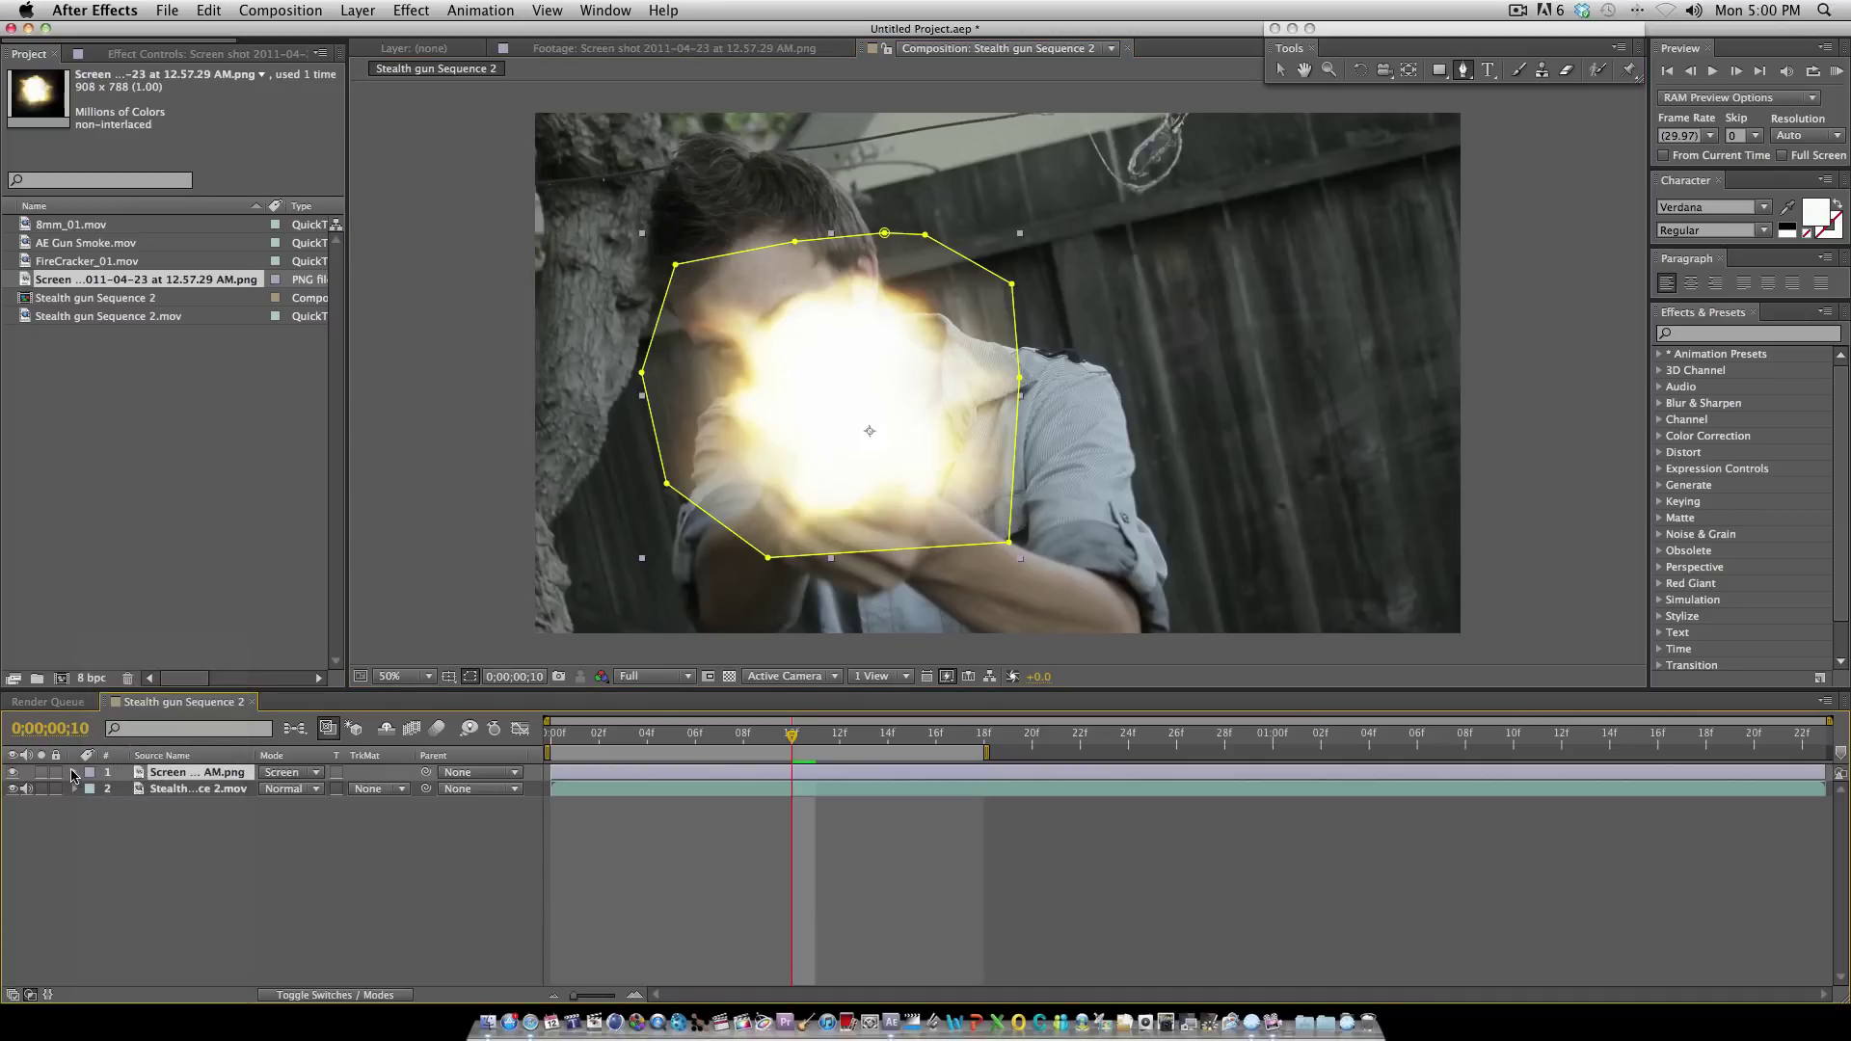
click(74, 773)
click(92, 788)
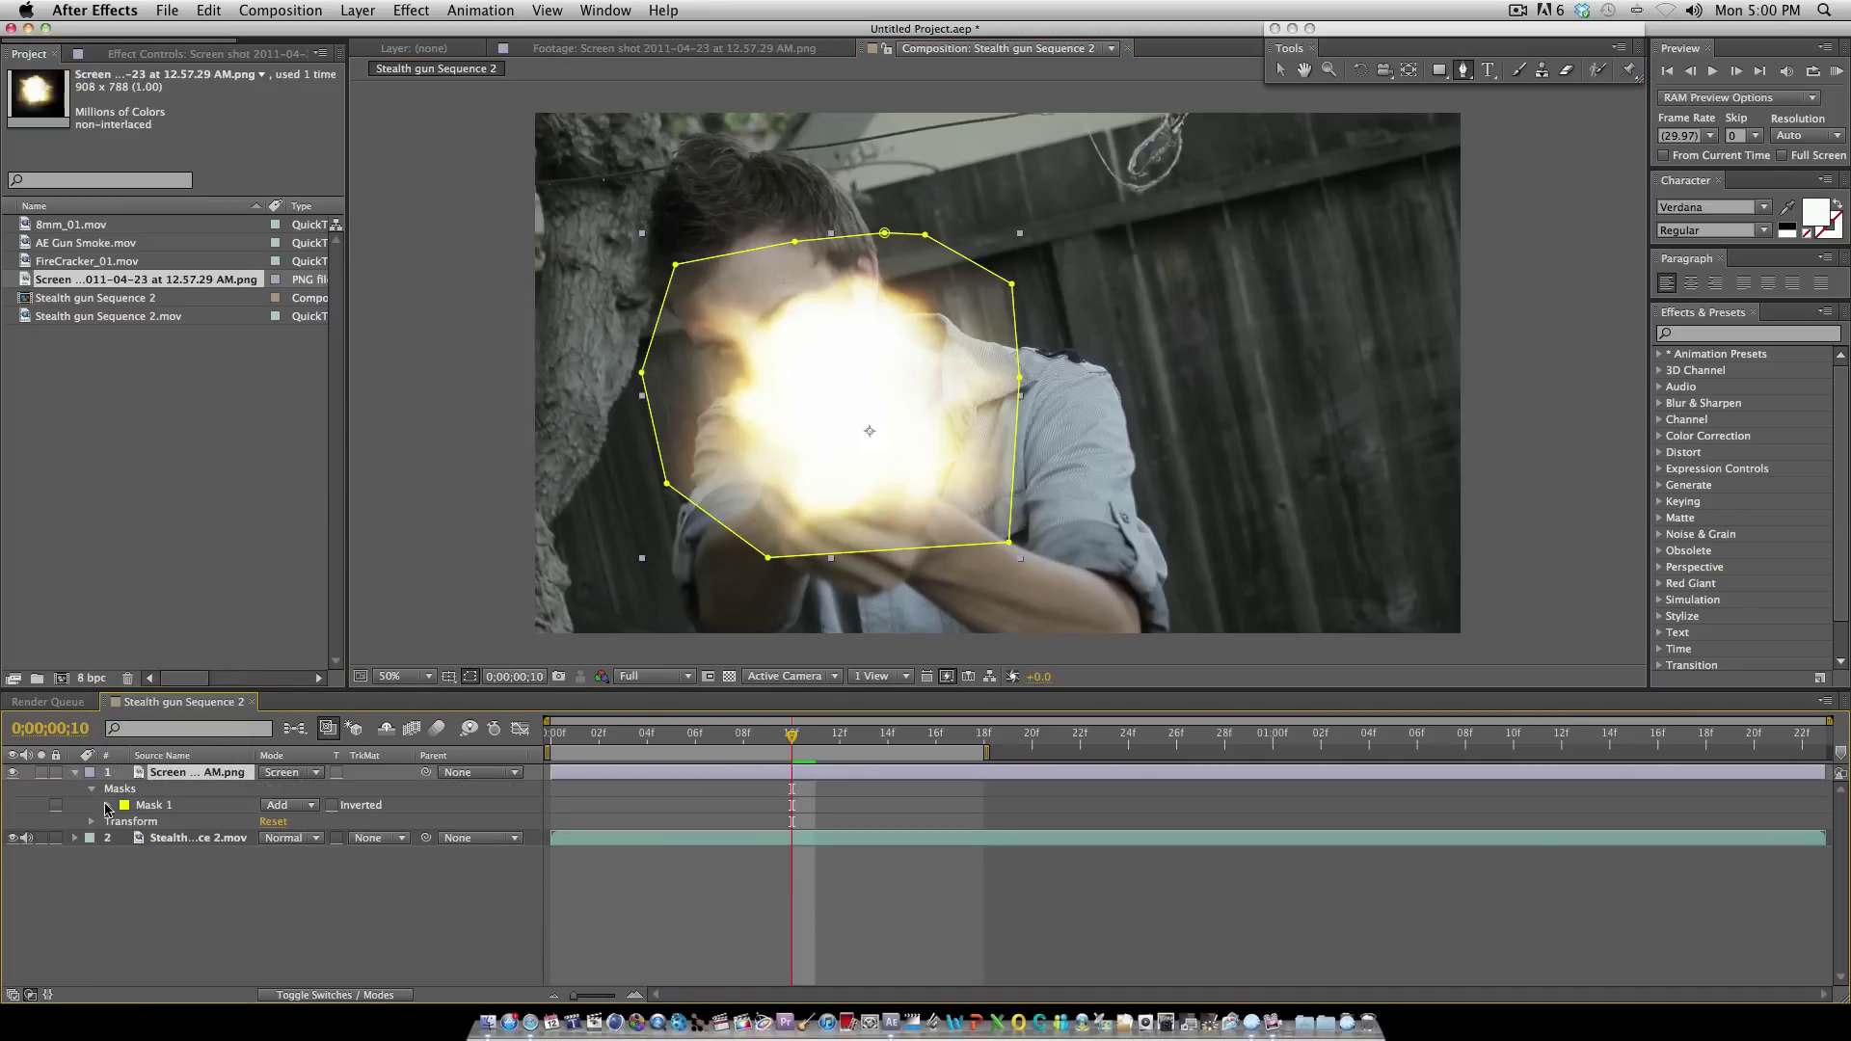
click(109, 806)
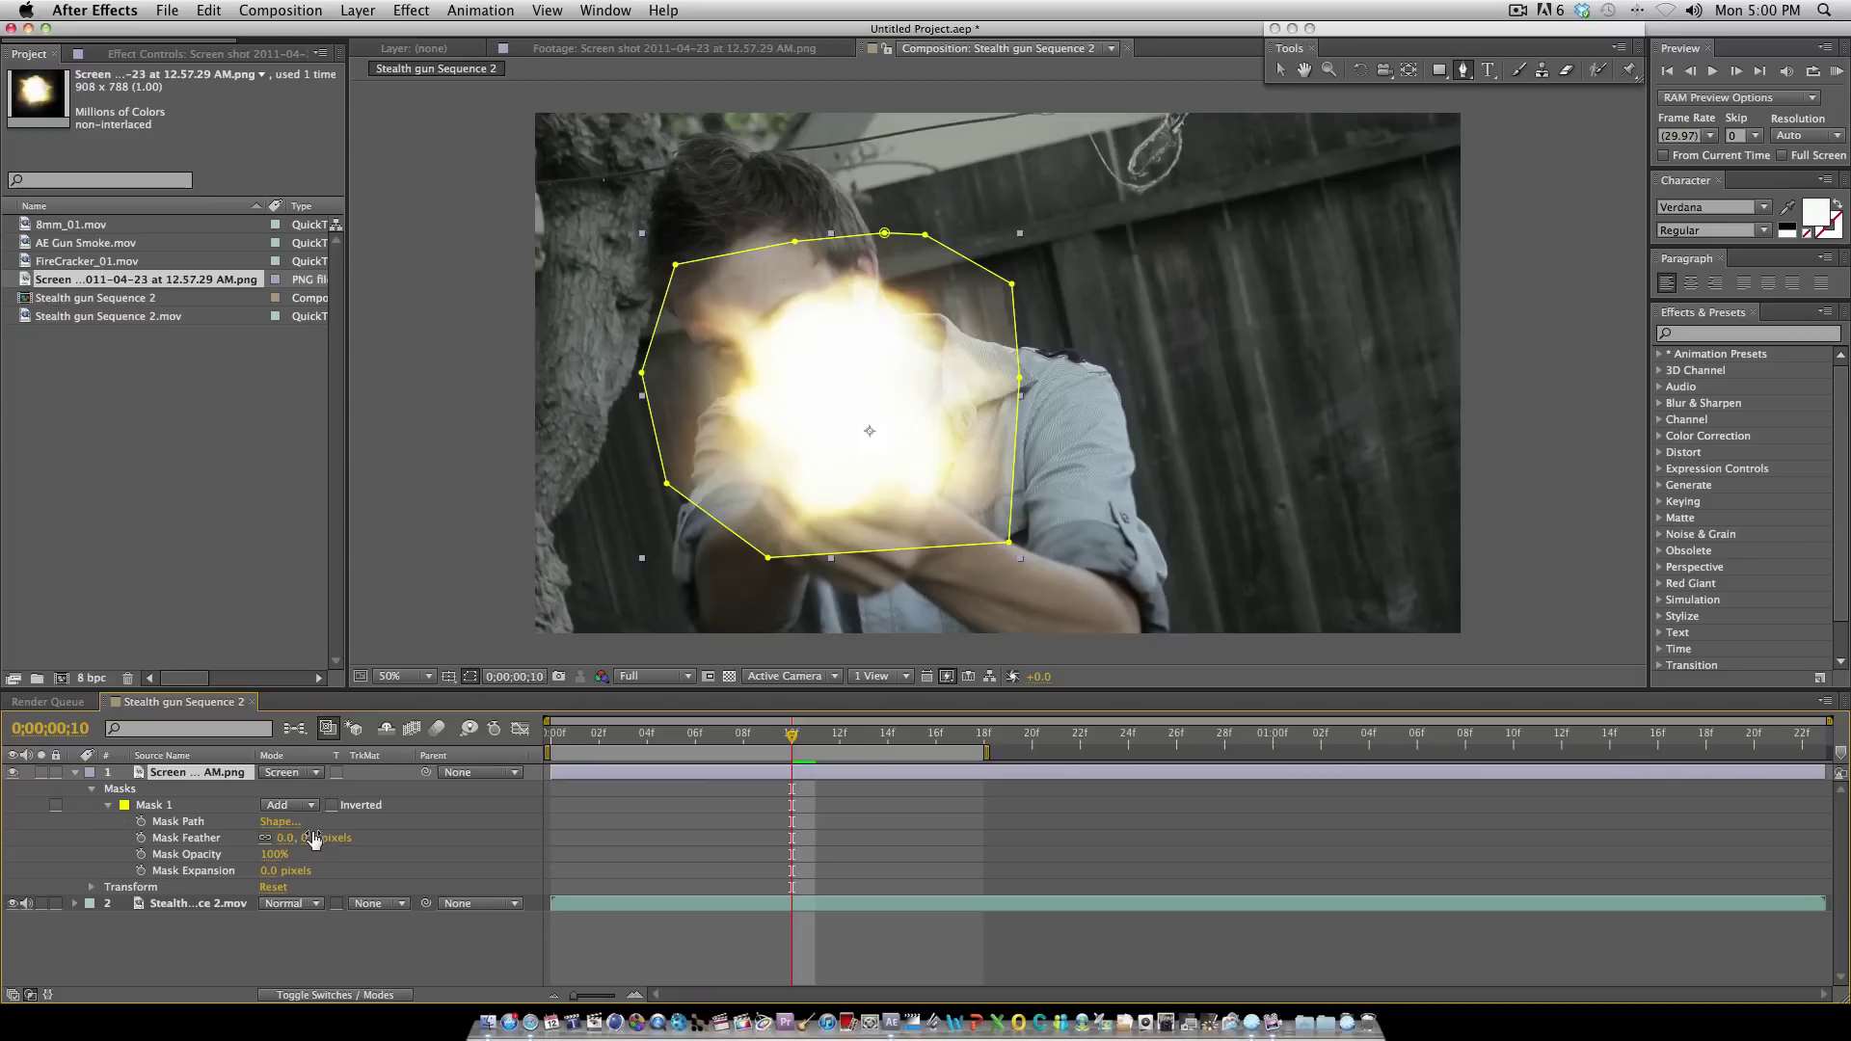
drag(307, 846, 415, 843)
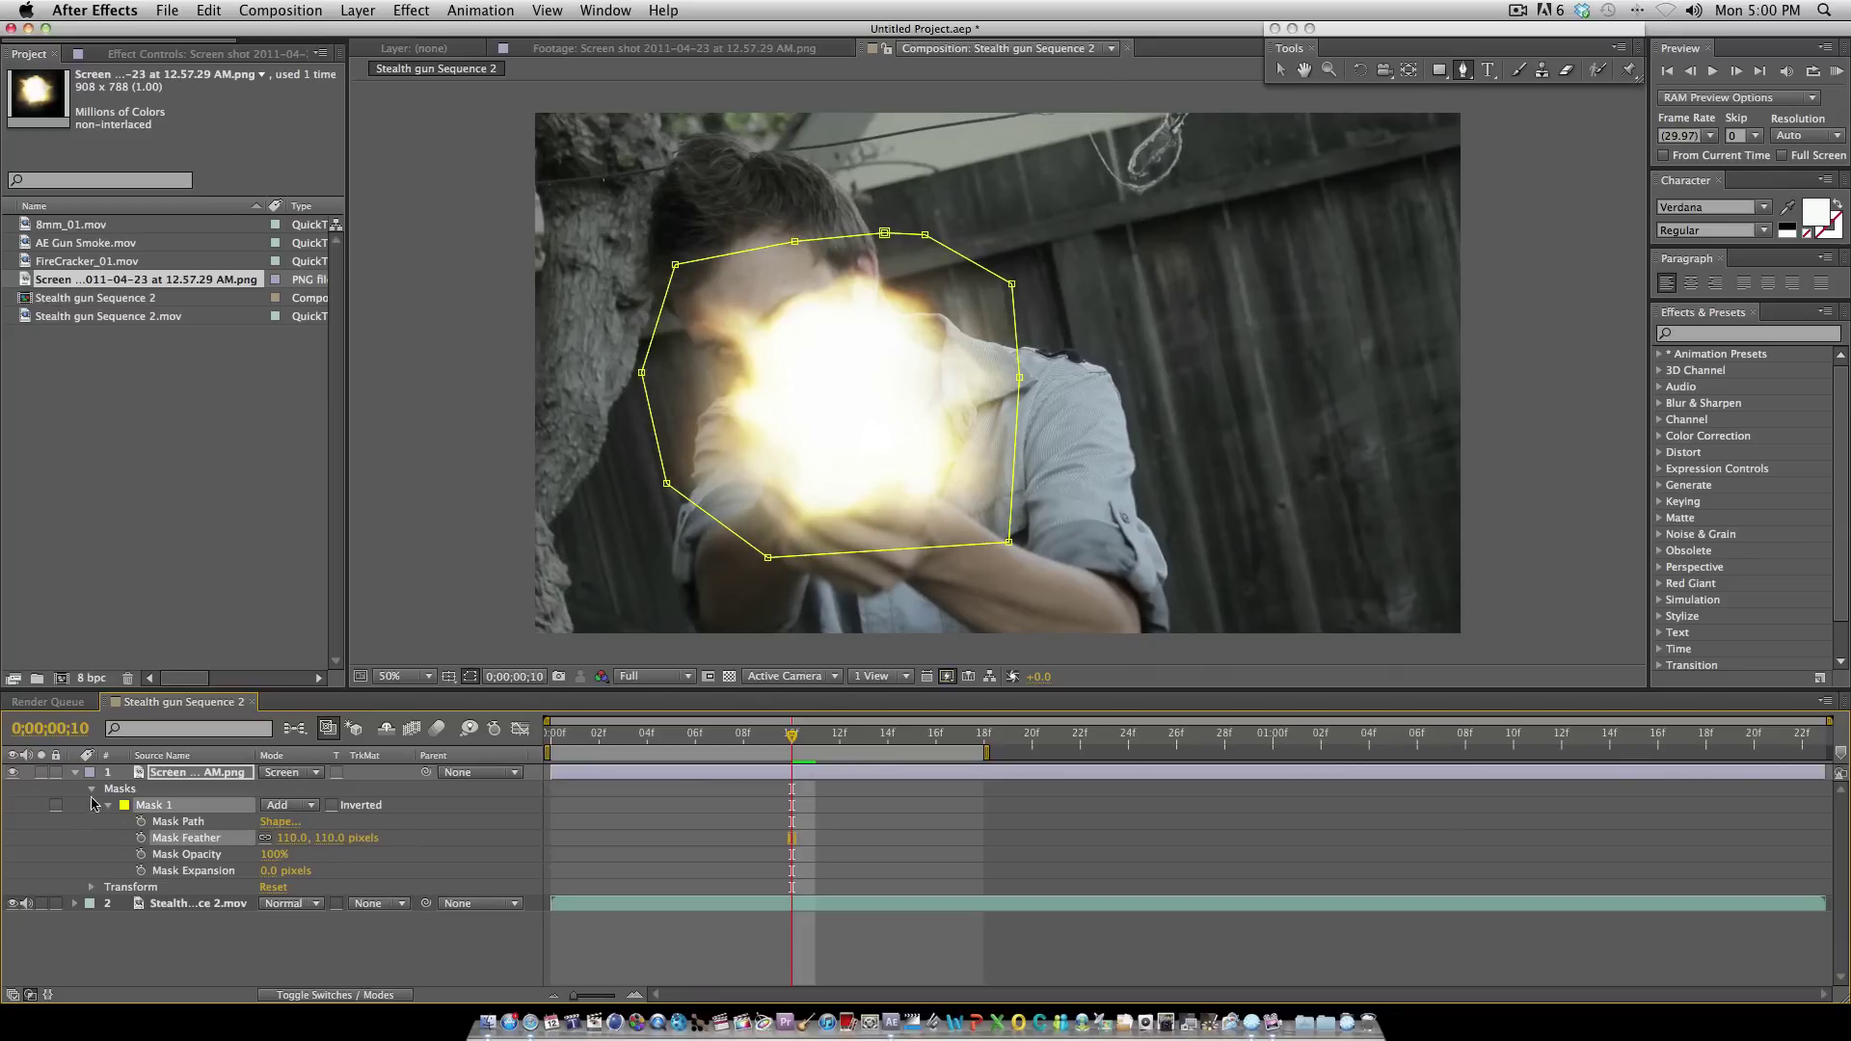
click(91, 789)
click(75, 774)
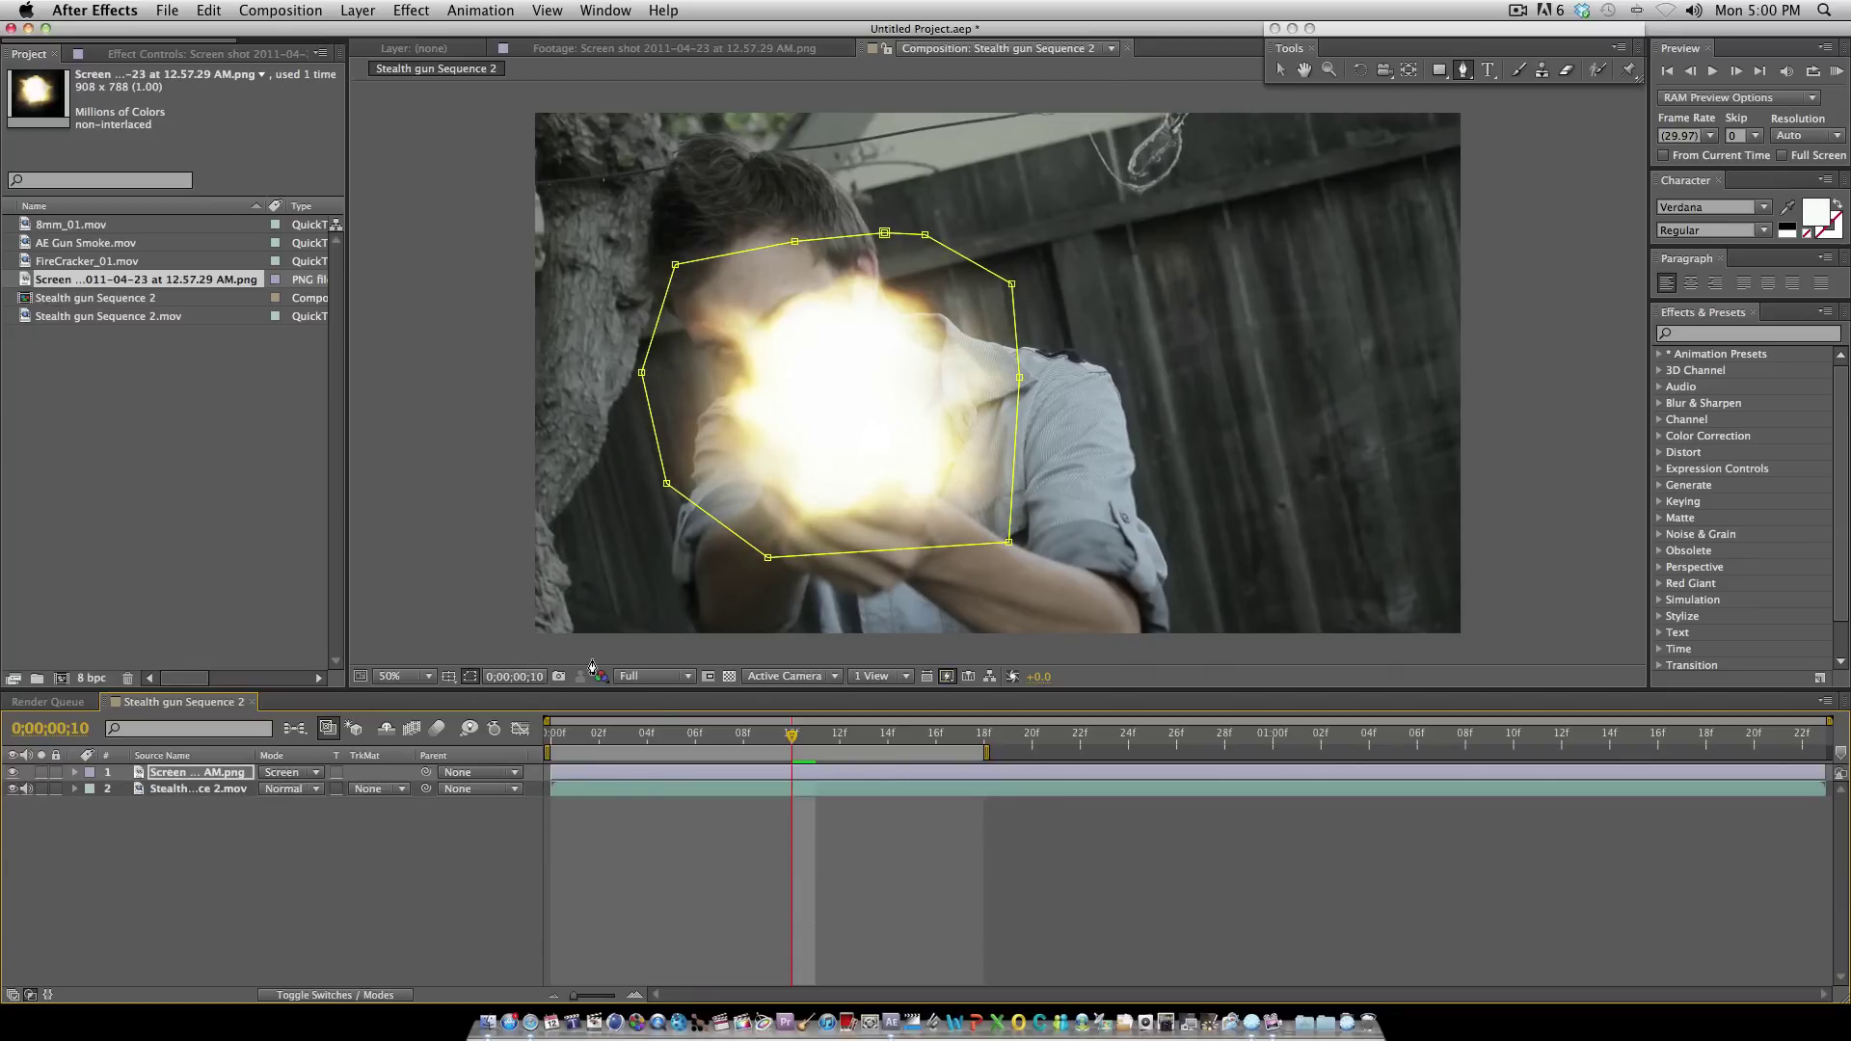
Step: Reposition and enlarge the masked flash over the gun, undoing an accidental footage move
click(898, 794)
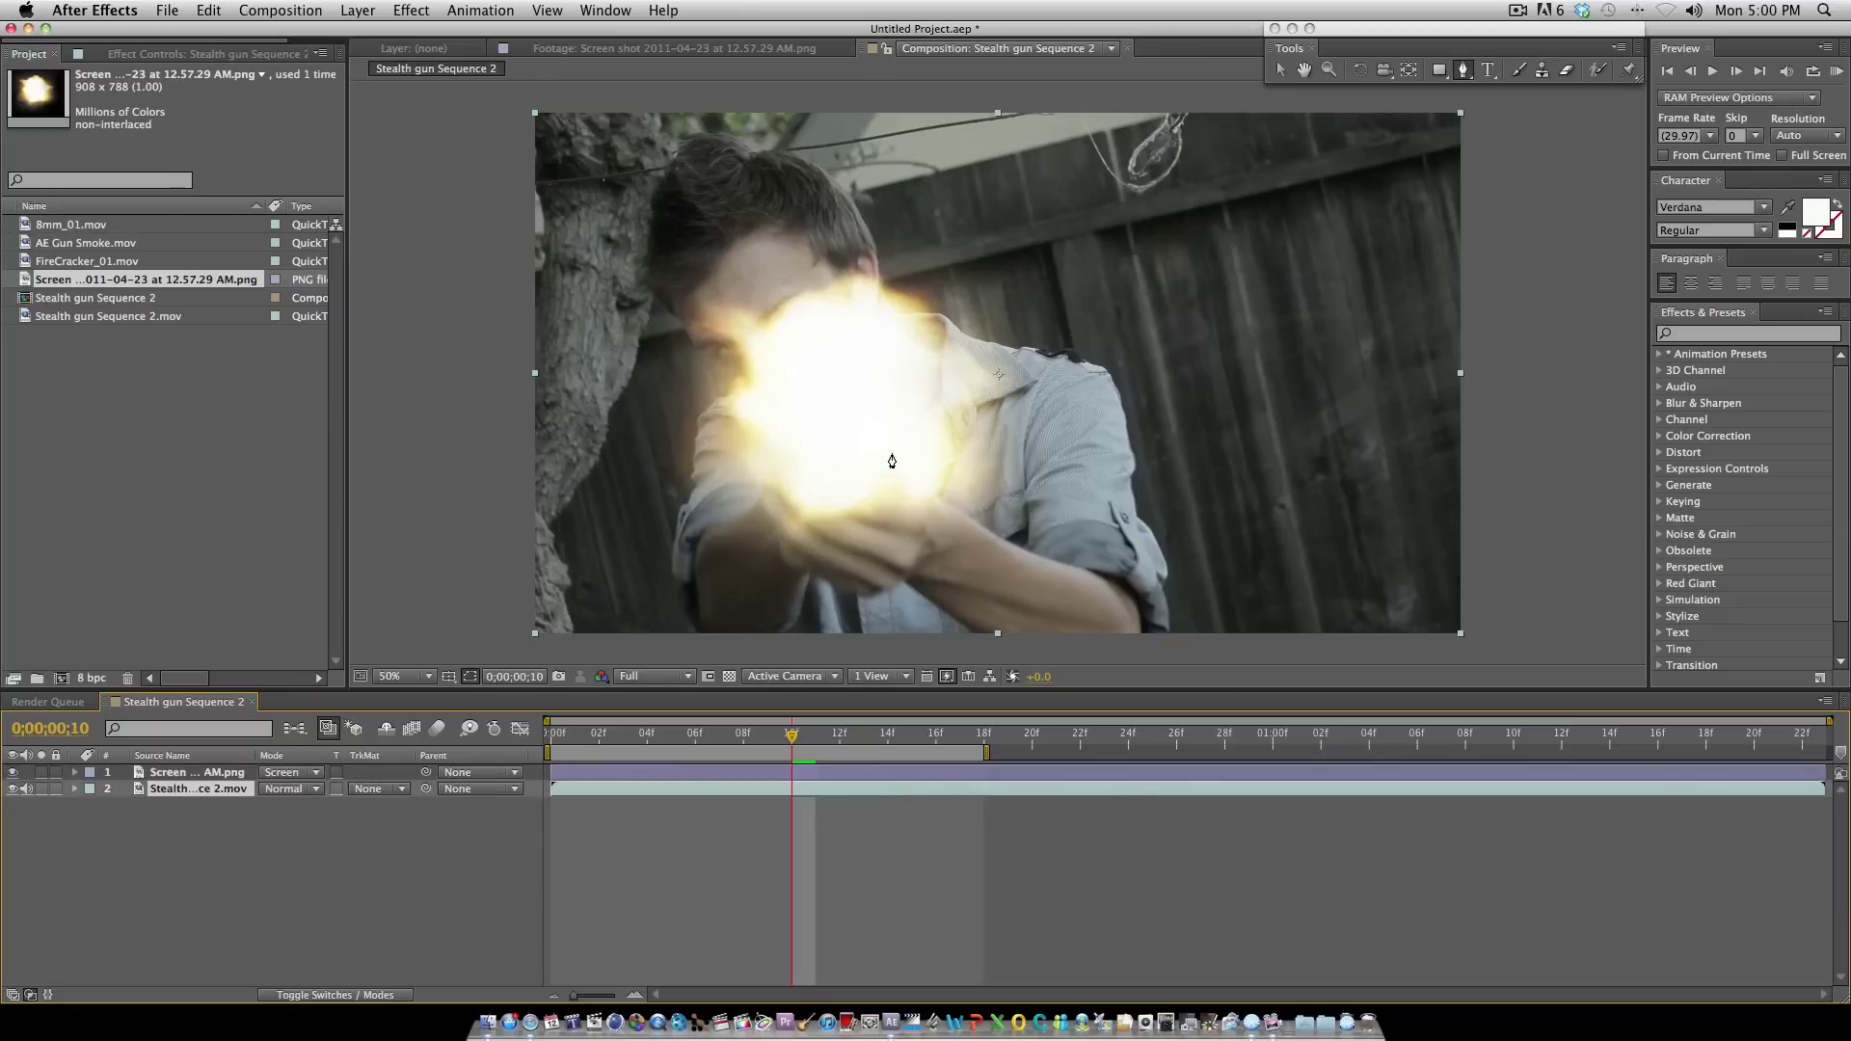
key(v)
drag(839, 373, 991, 413)
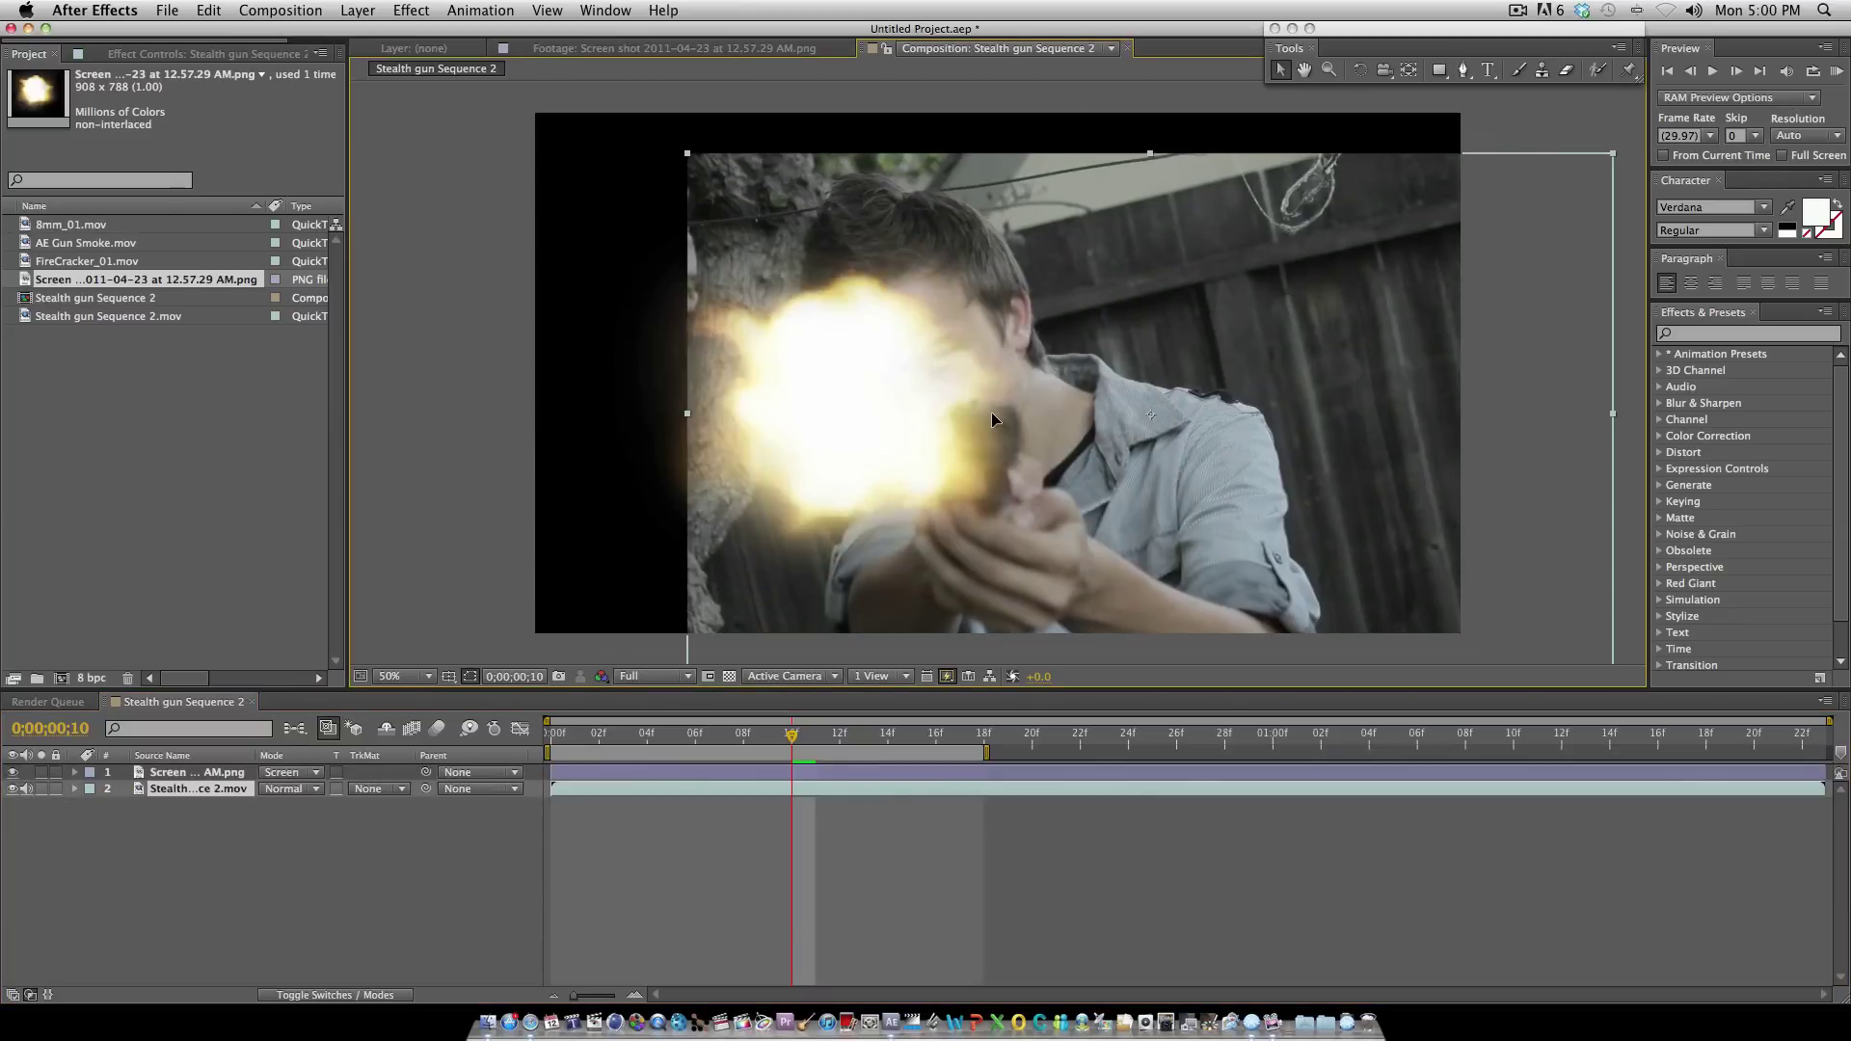
key(super+z)
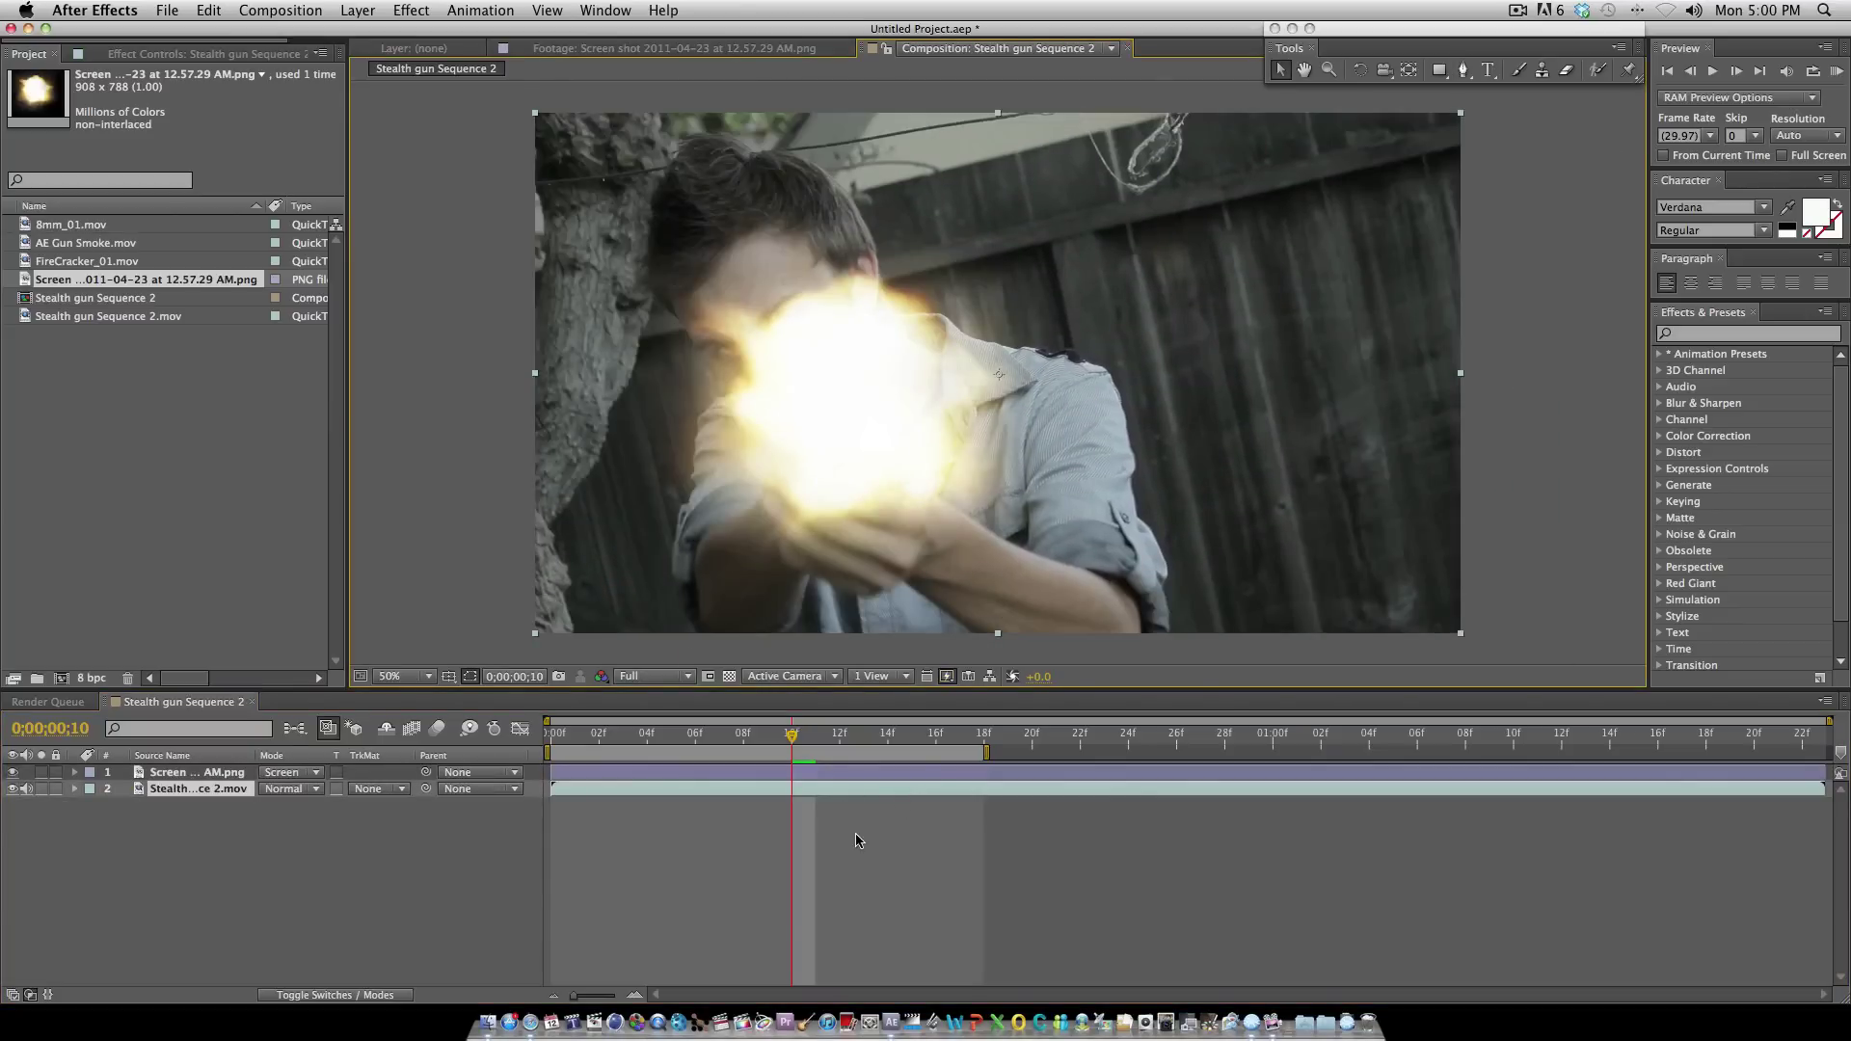
click(864, 771)
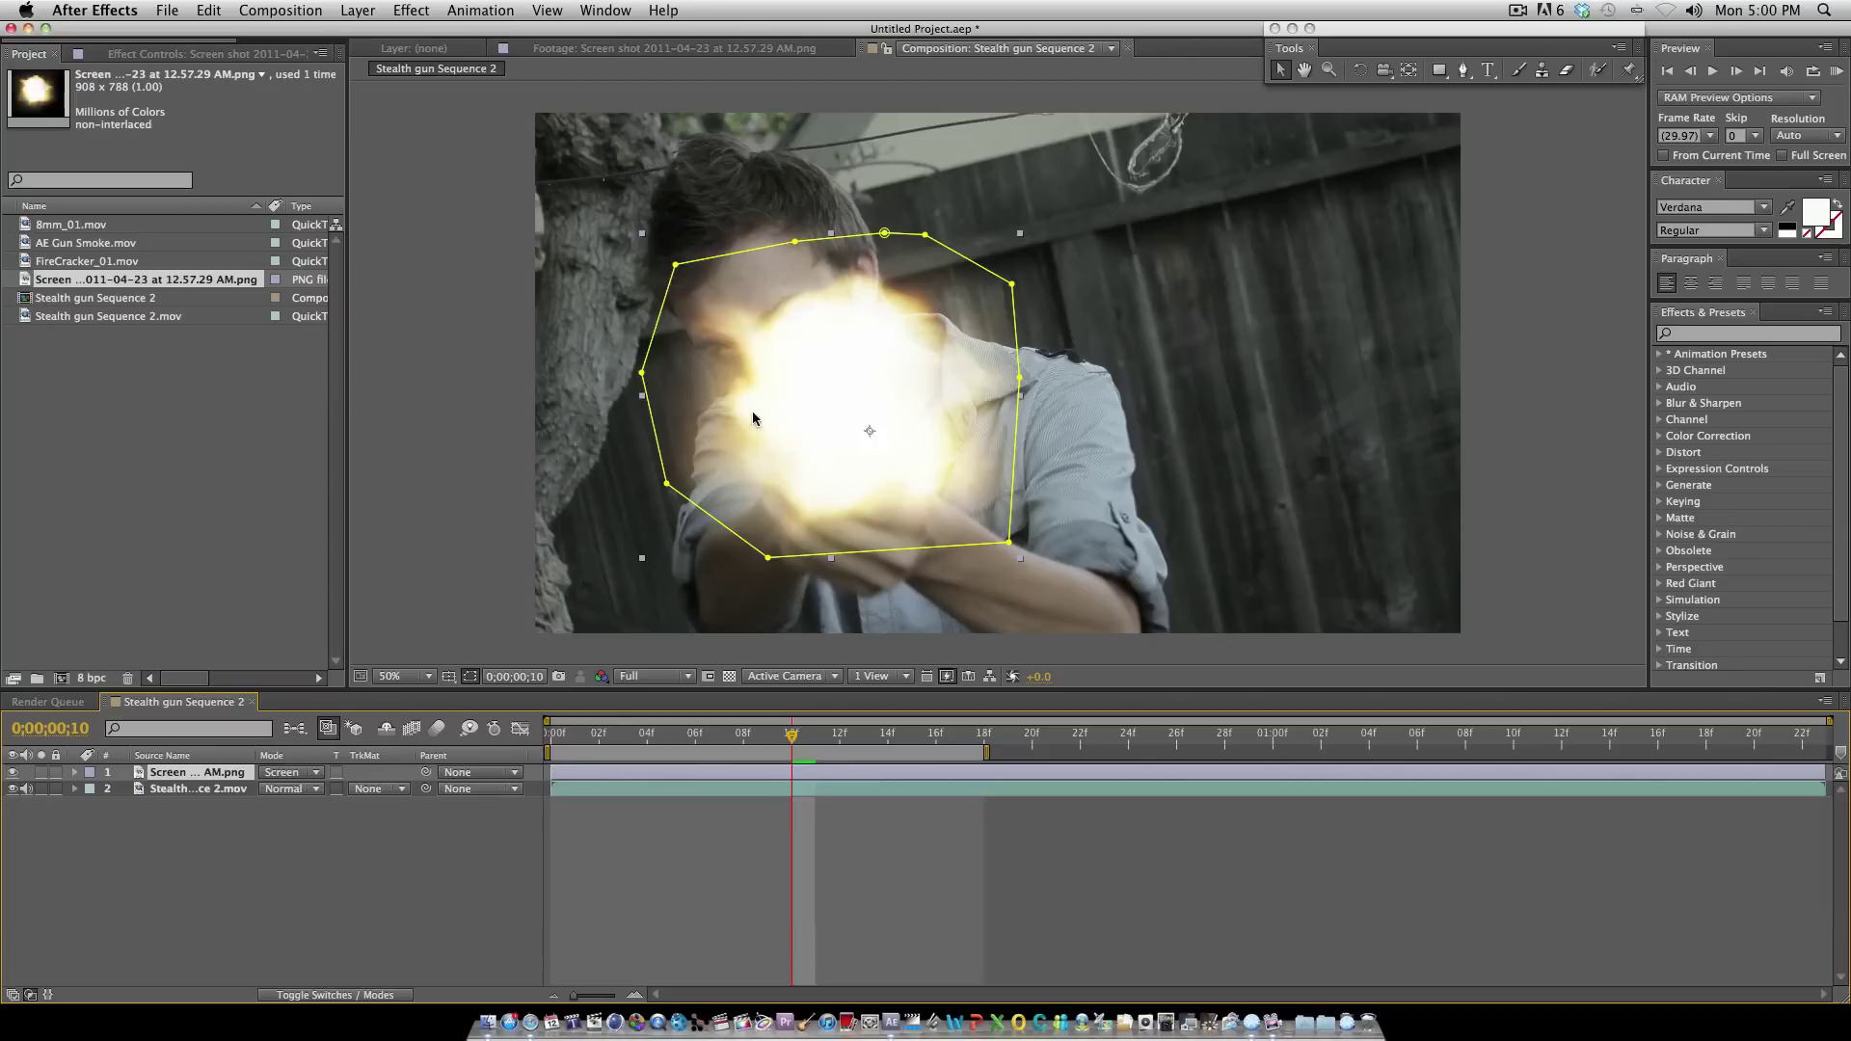
mouse_move(812, 386)
mouse_down()
mouse_move(934, 355)
mouse_move(794, 385)
mouse_move(826, 392)
mouse_up()
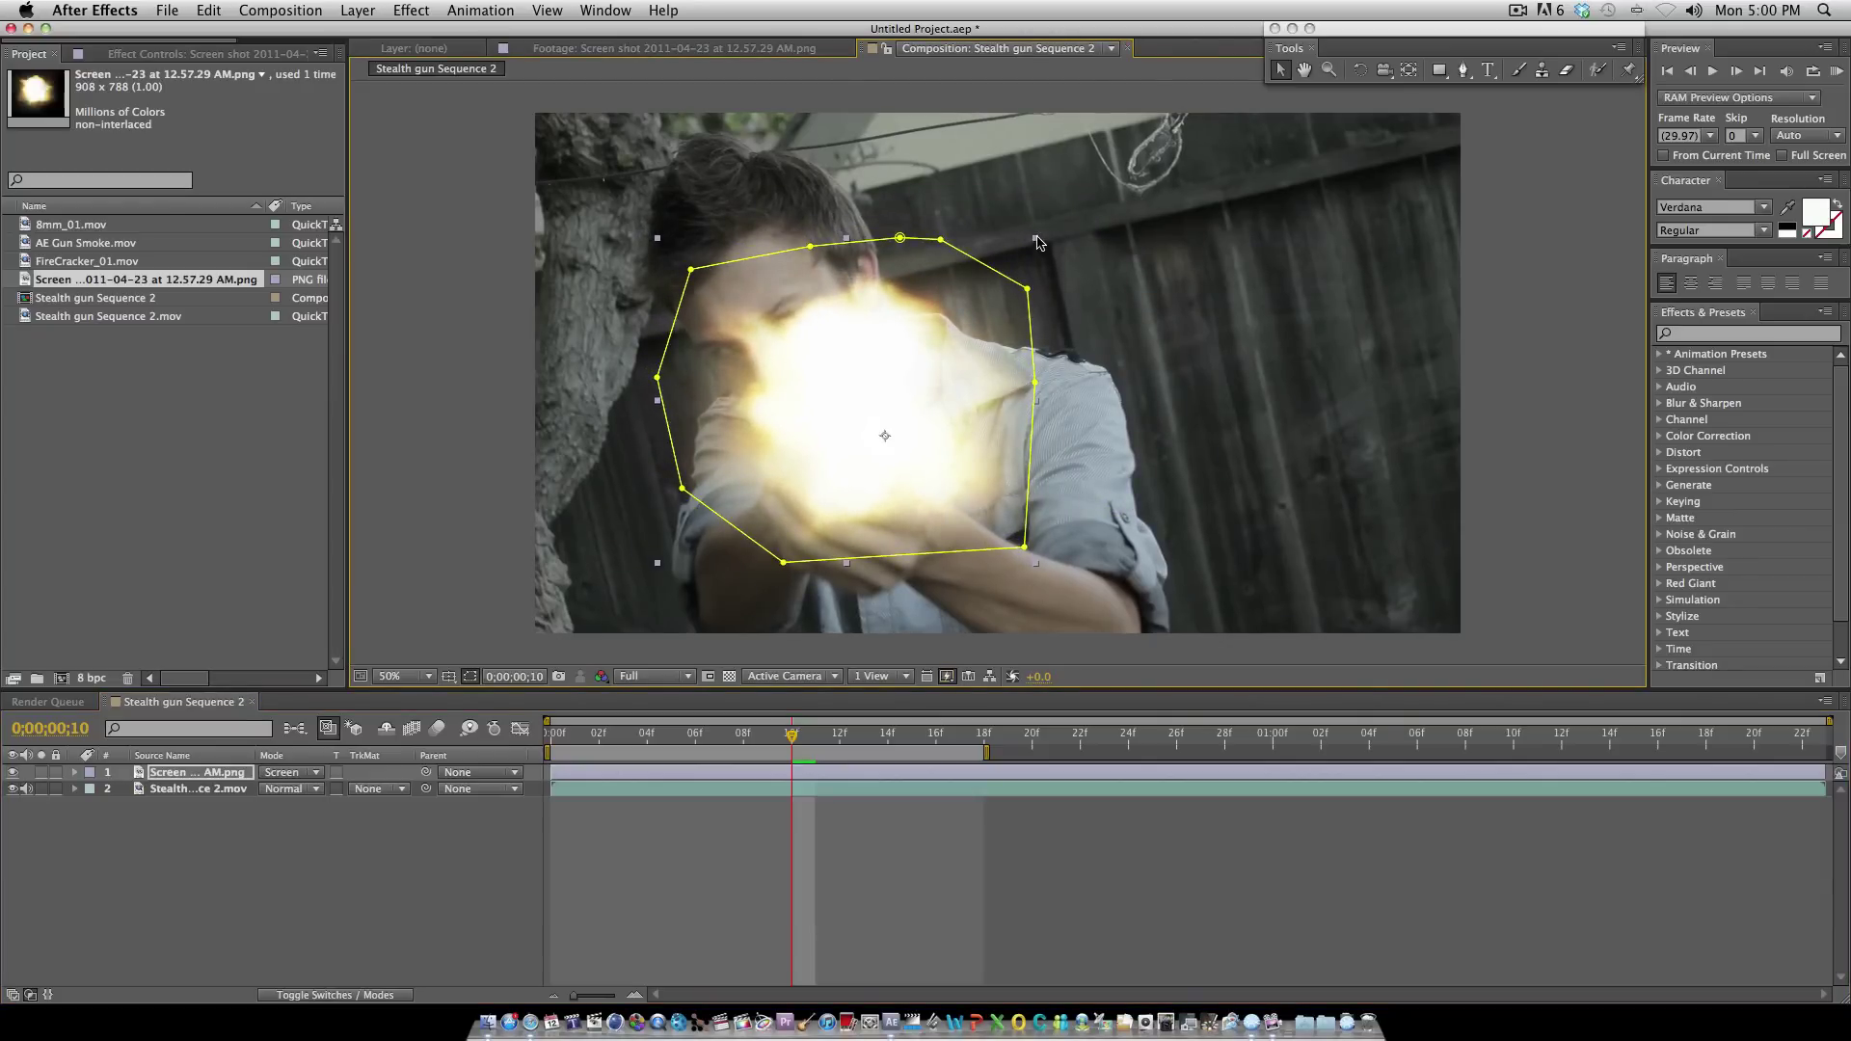
drag(1036, 241, 1061, 247)
drag(914, 328, 830, 376)
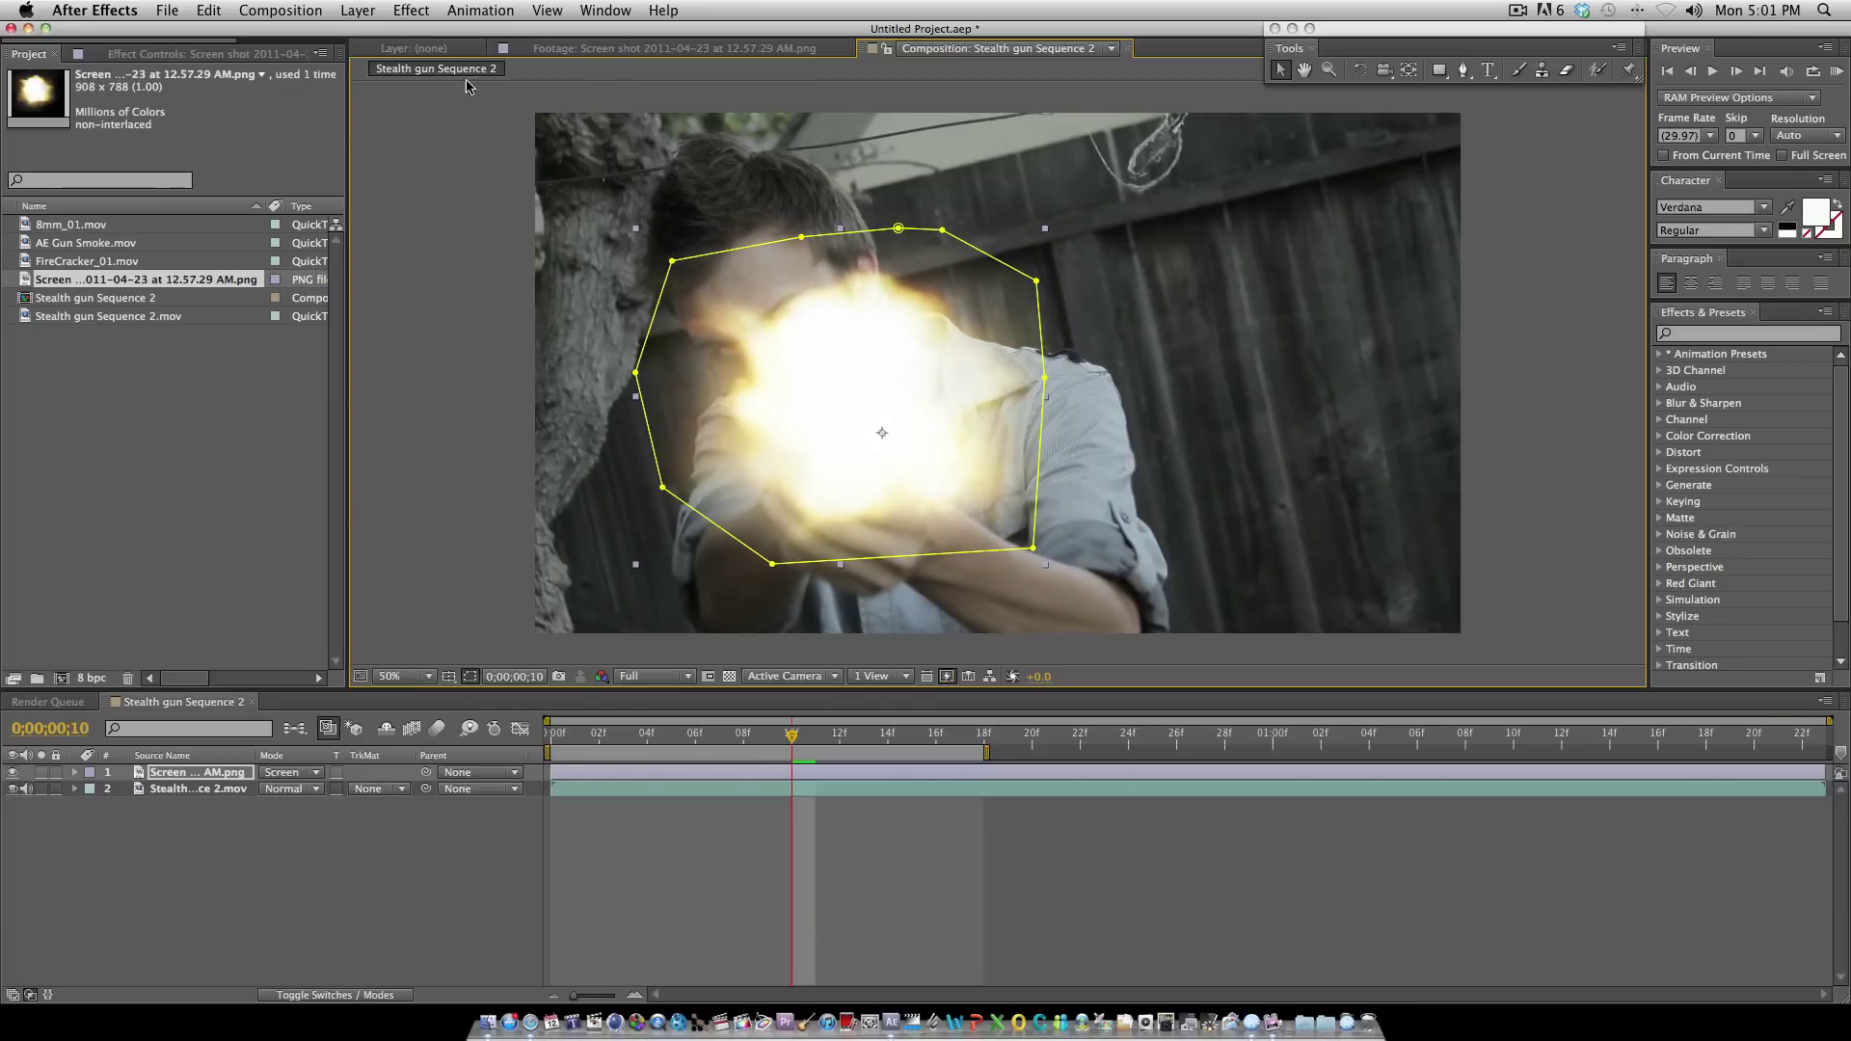
Step: Apply Color Correction > Tint to the flash with Amount to Tint at 42%
click(411, 12)
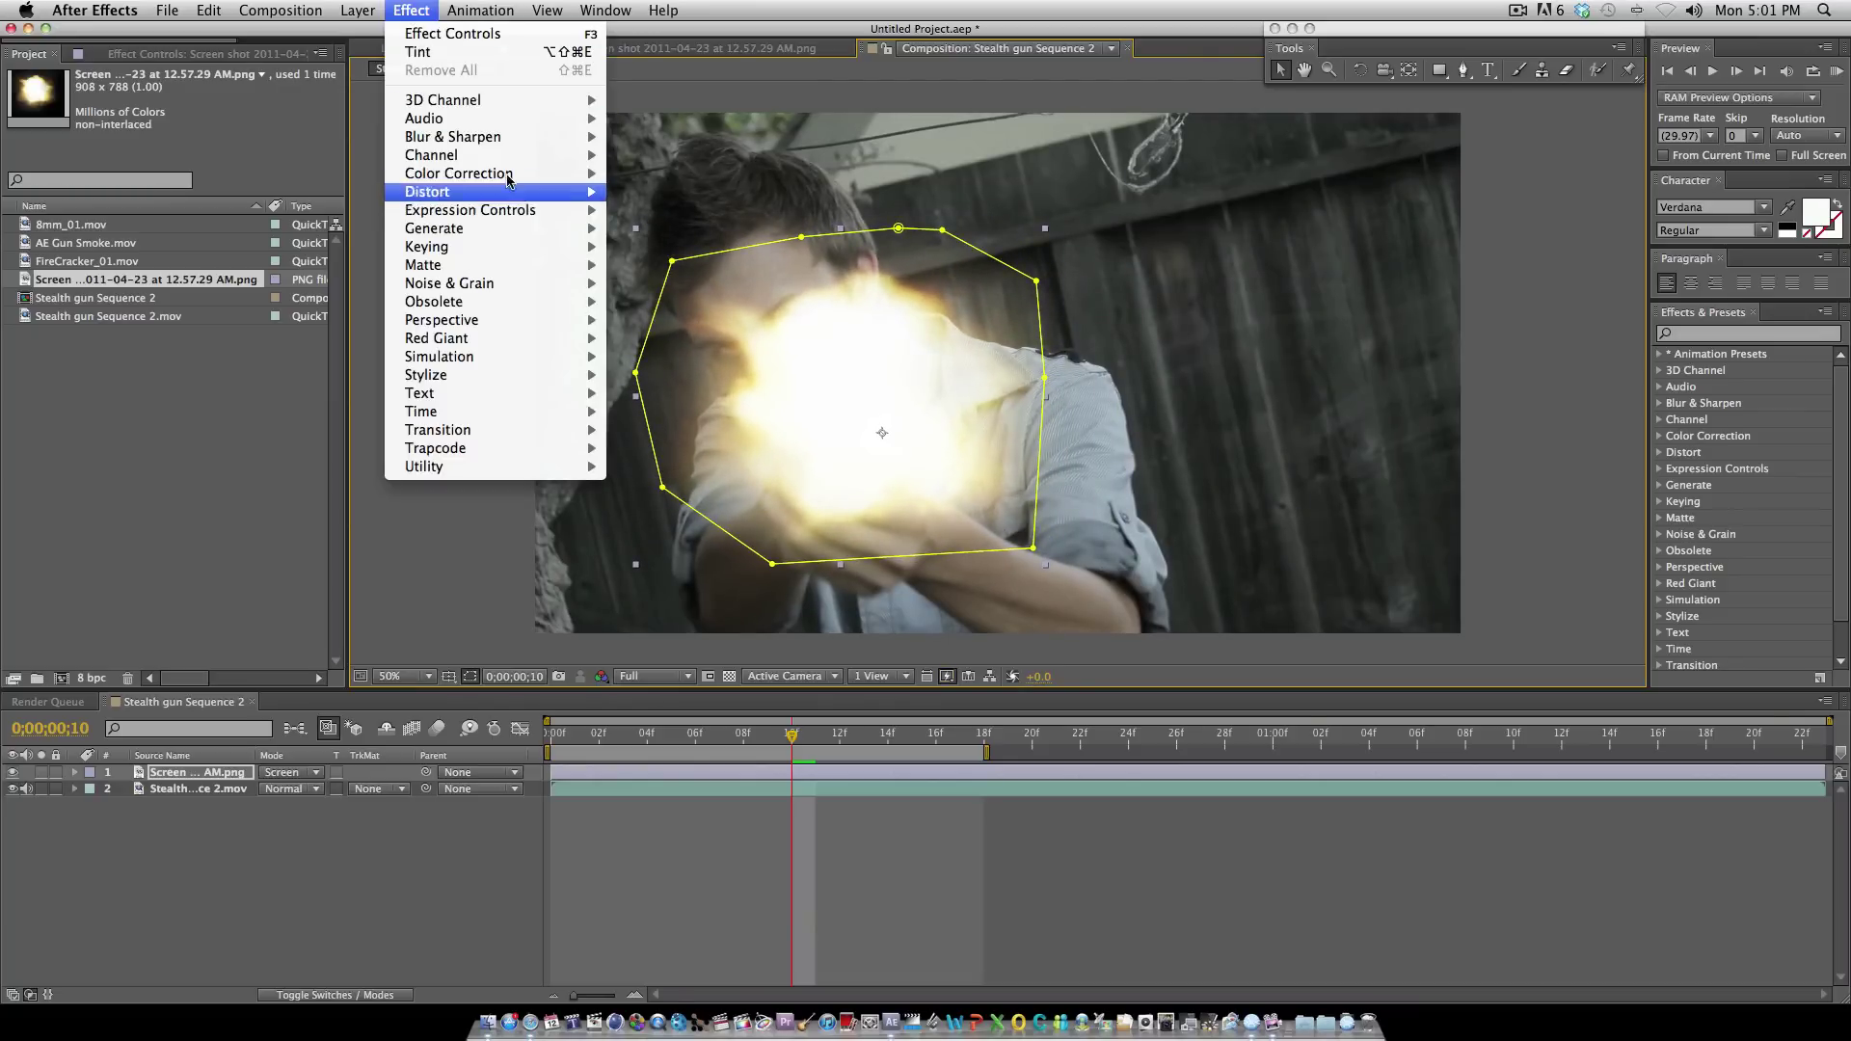
mouse_move(508, 180)
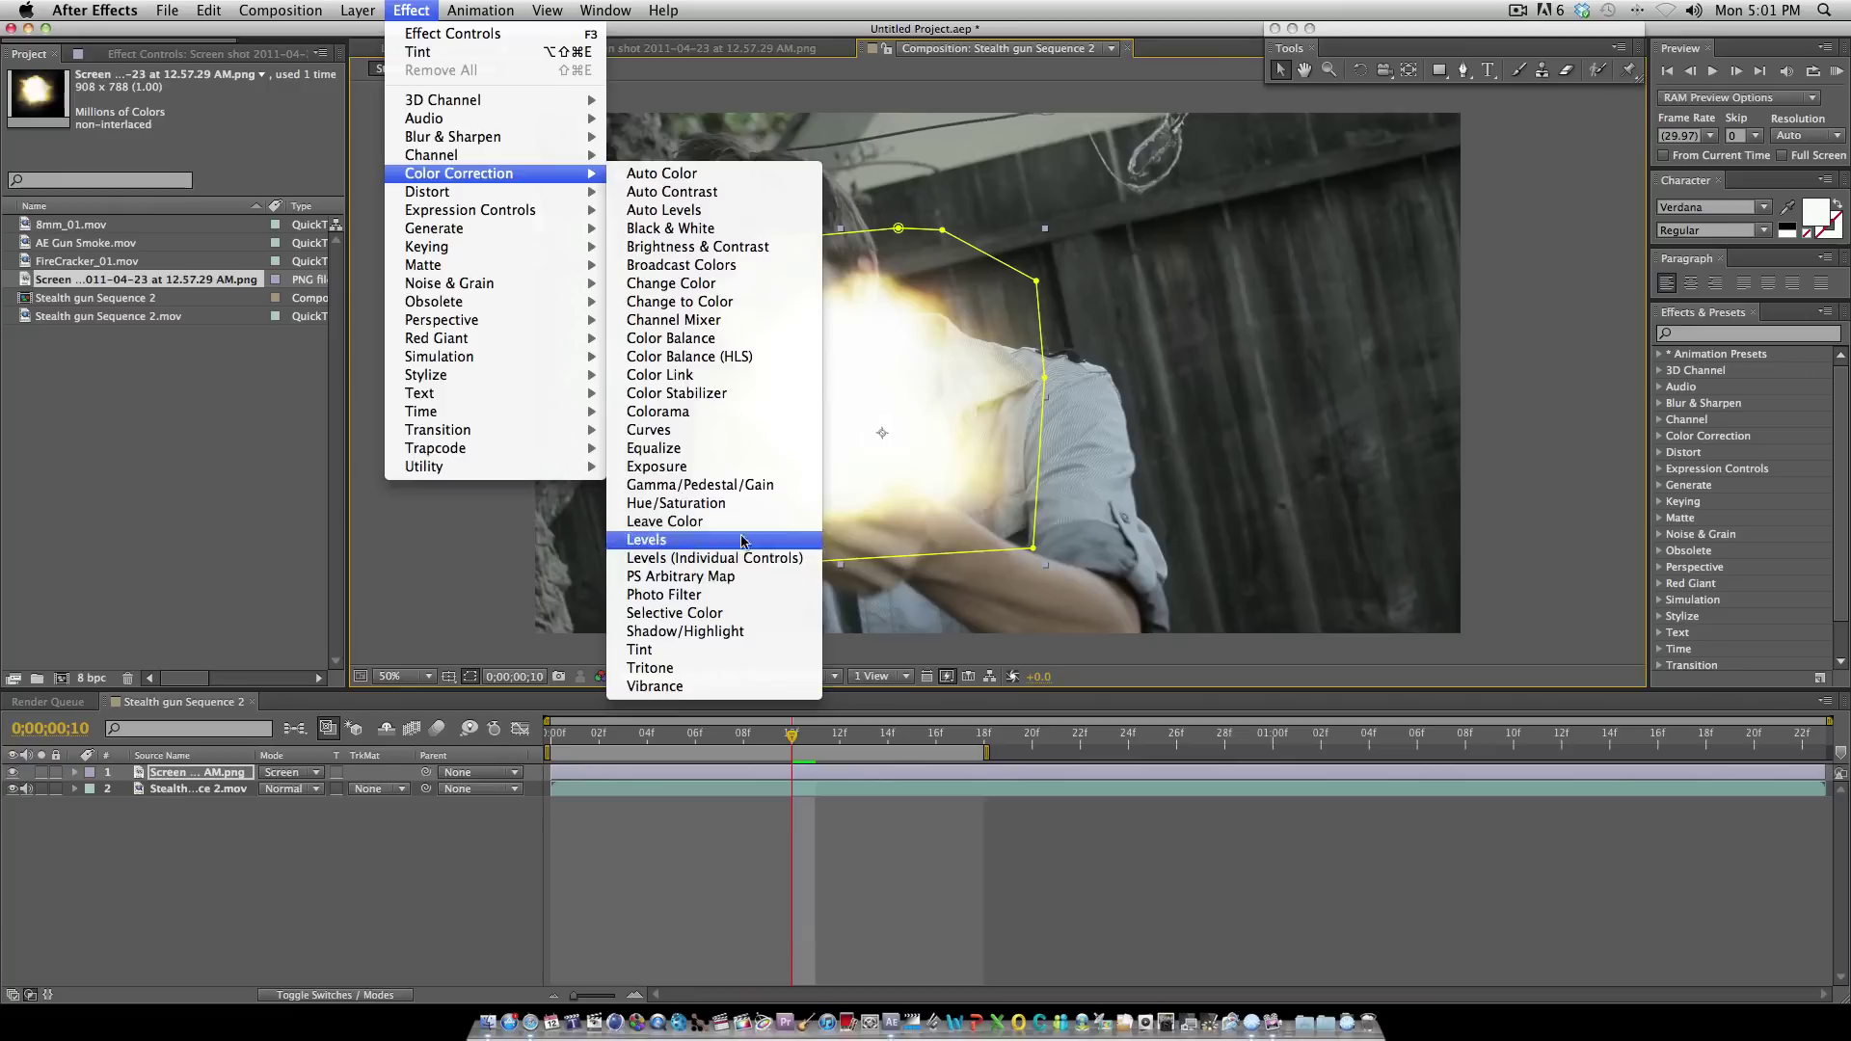
click(720, 652)
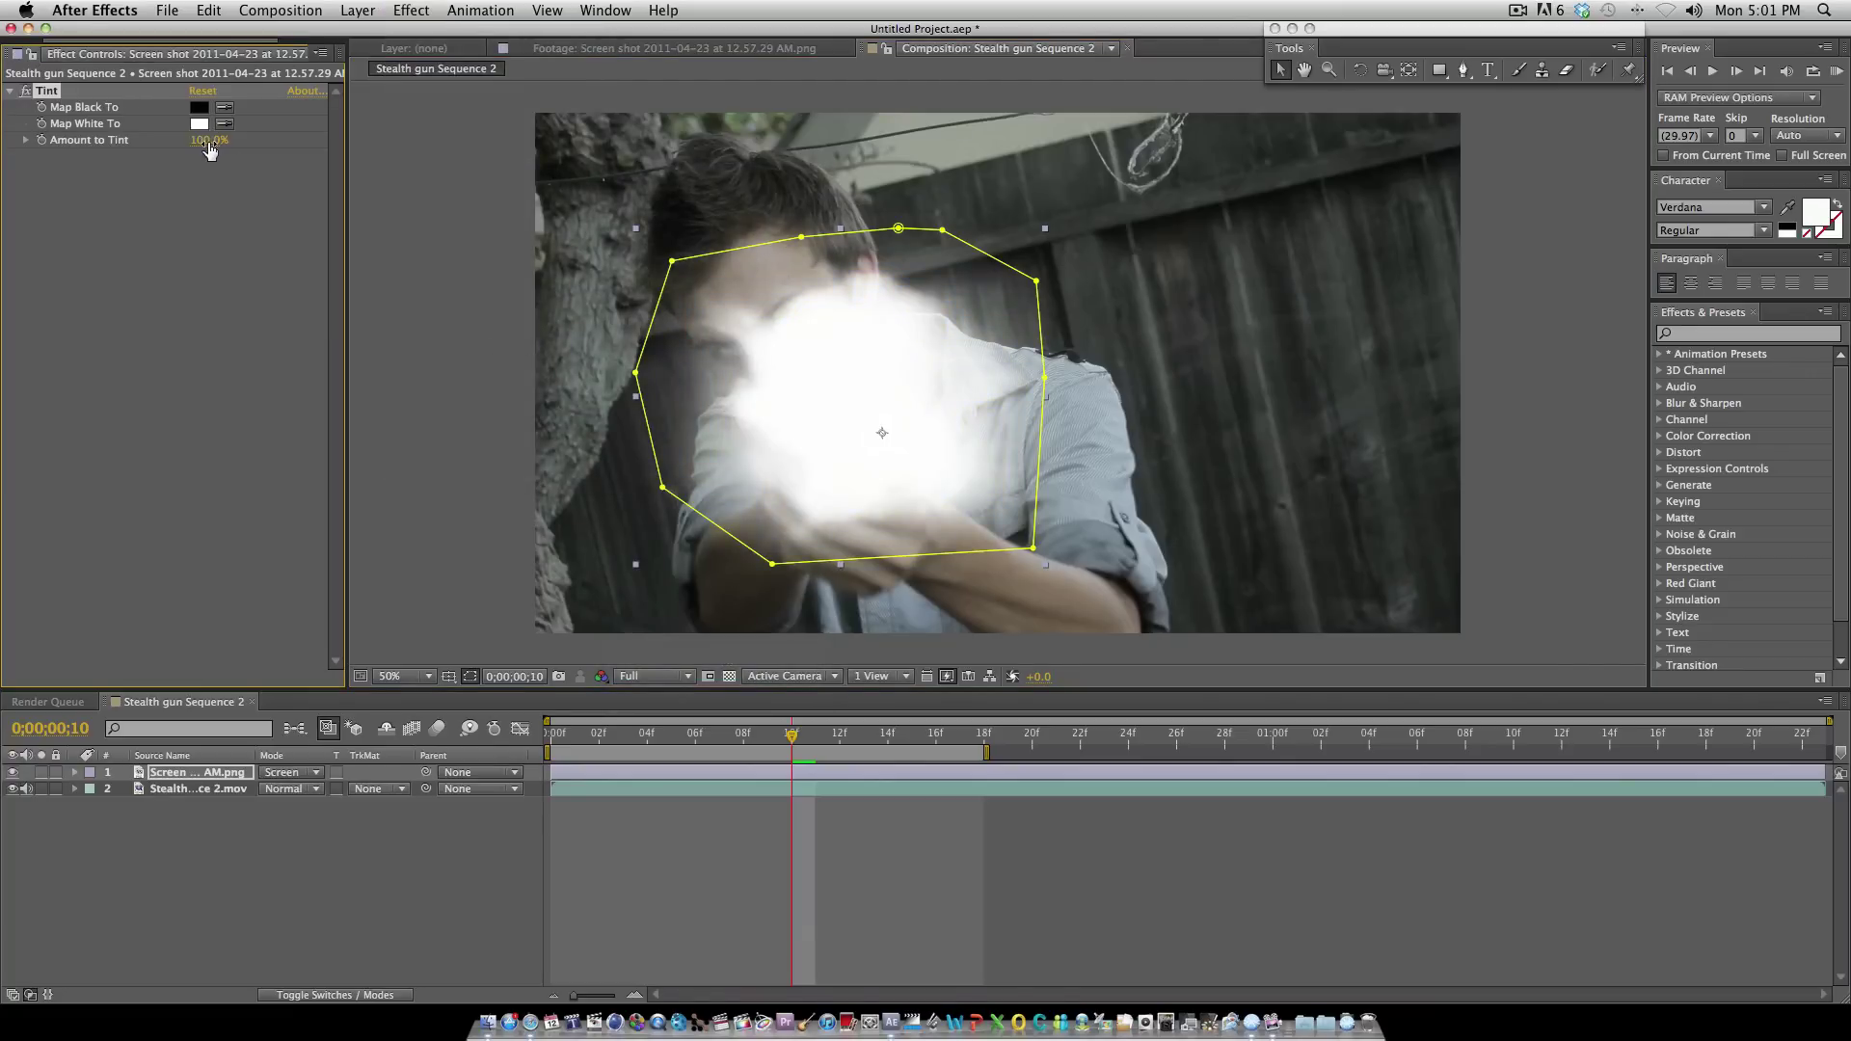
drag(207, 141, 151, 144)
drag(767, 361, 788, 367)
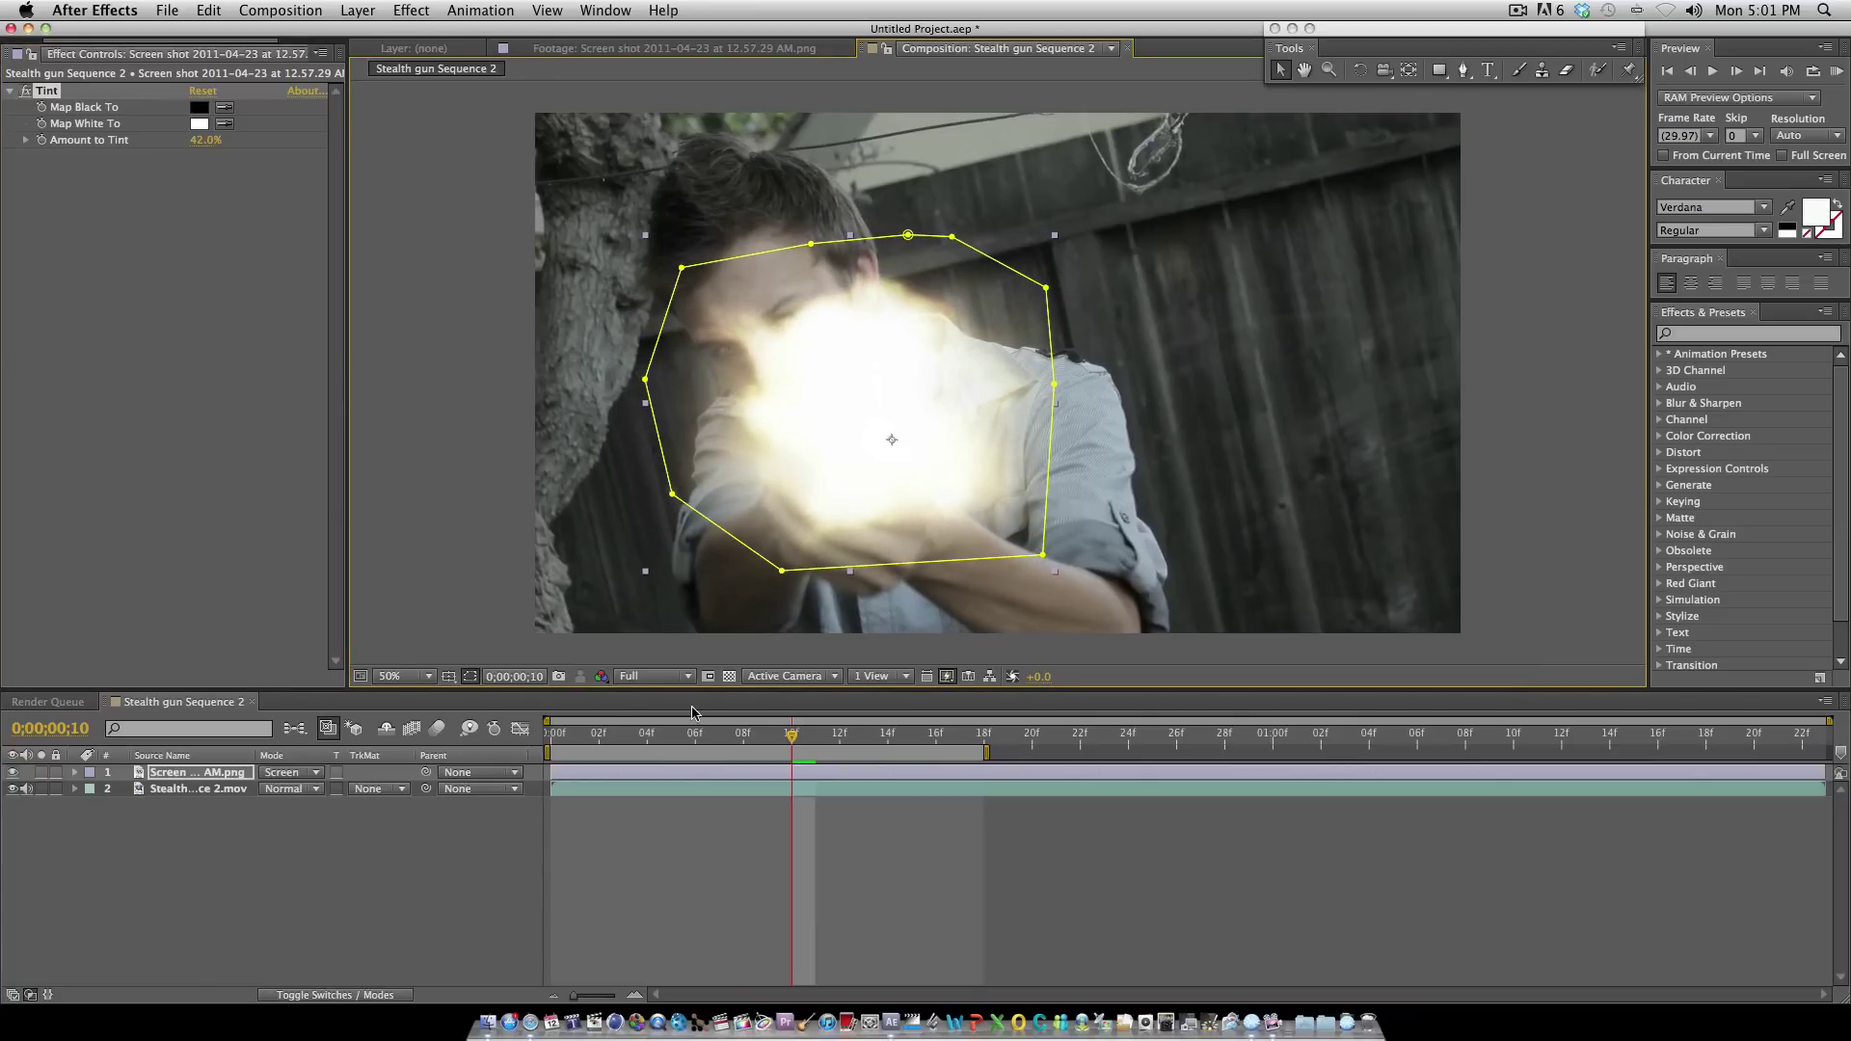
Step: Set the flash layer's opacity to 85% and move it slightly up
click(100, 281)
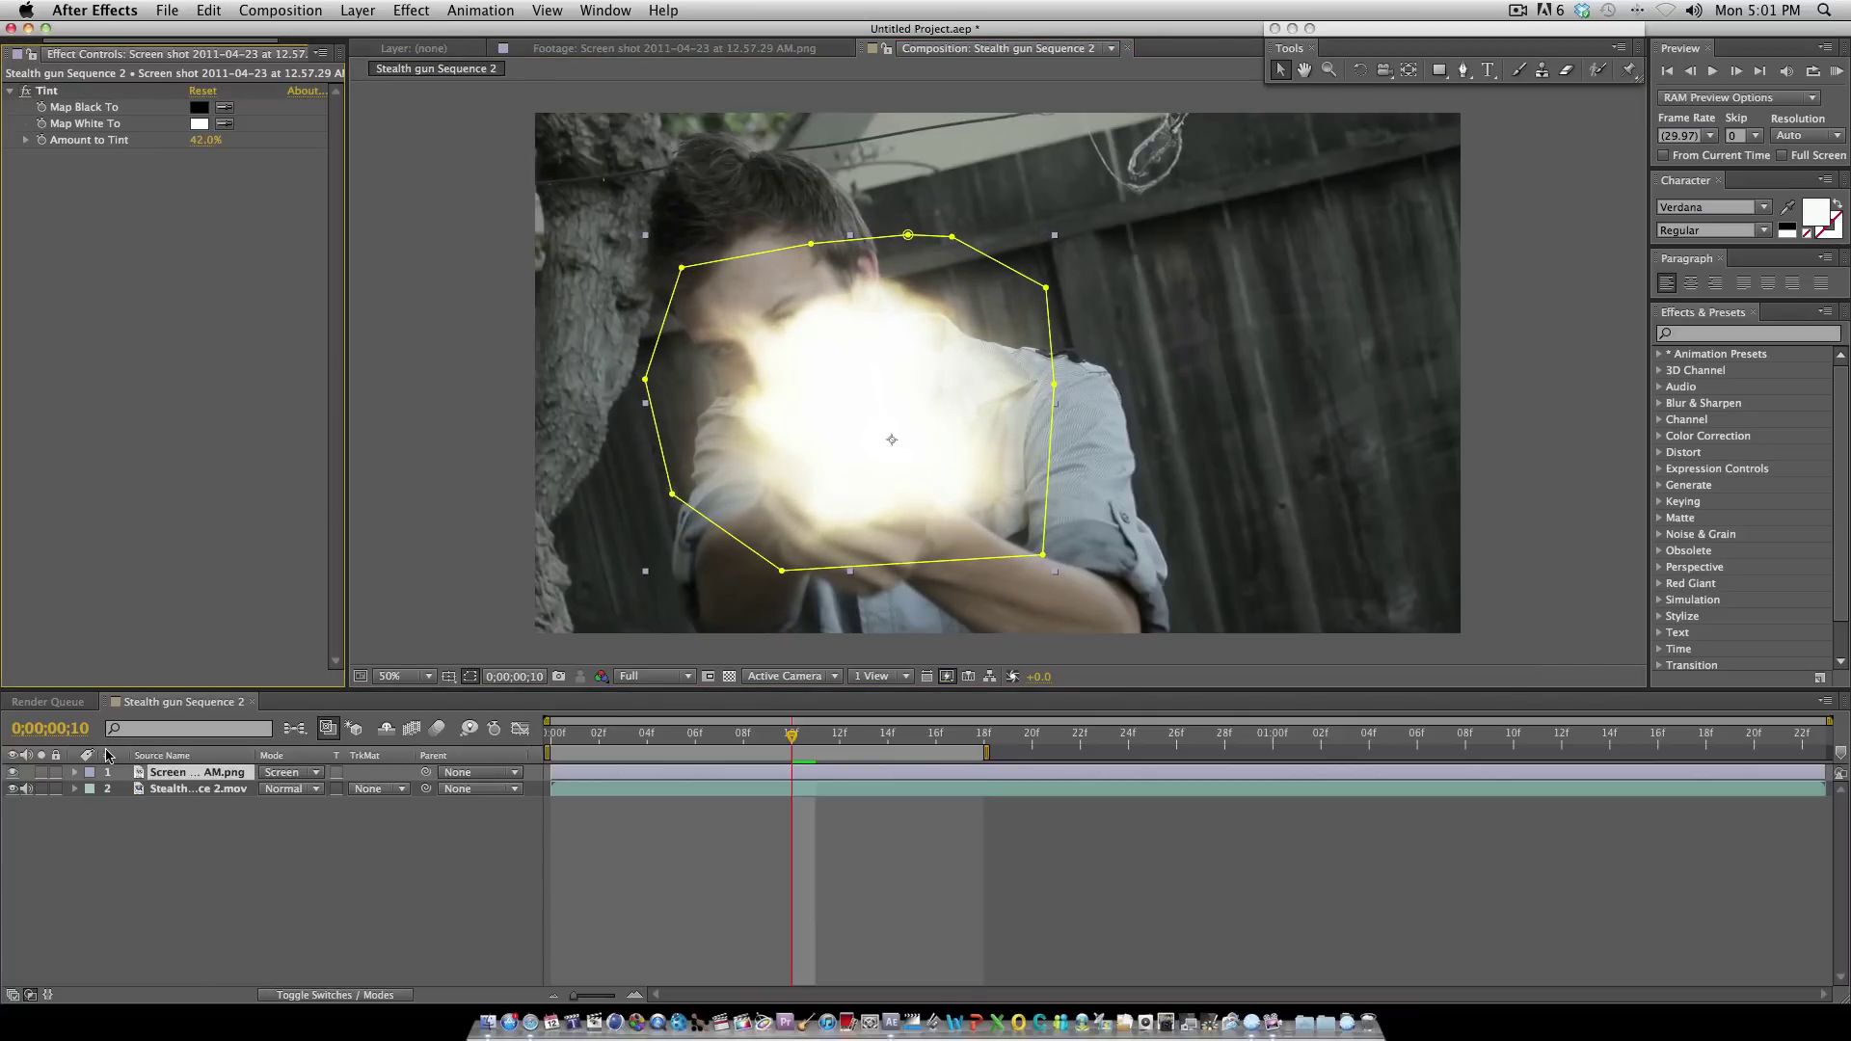
click(75, 772)
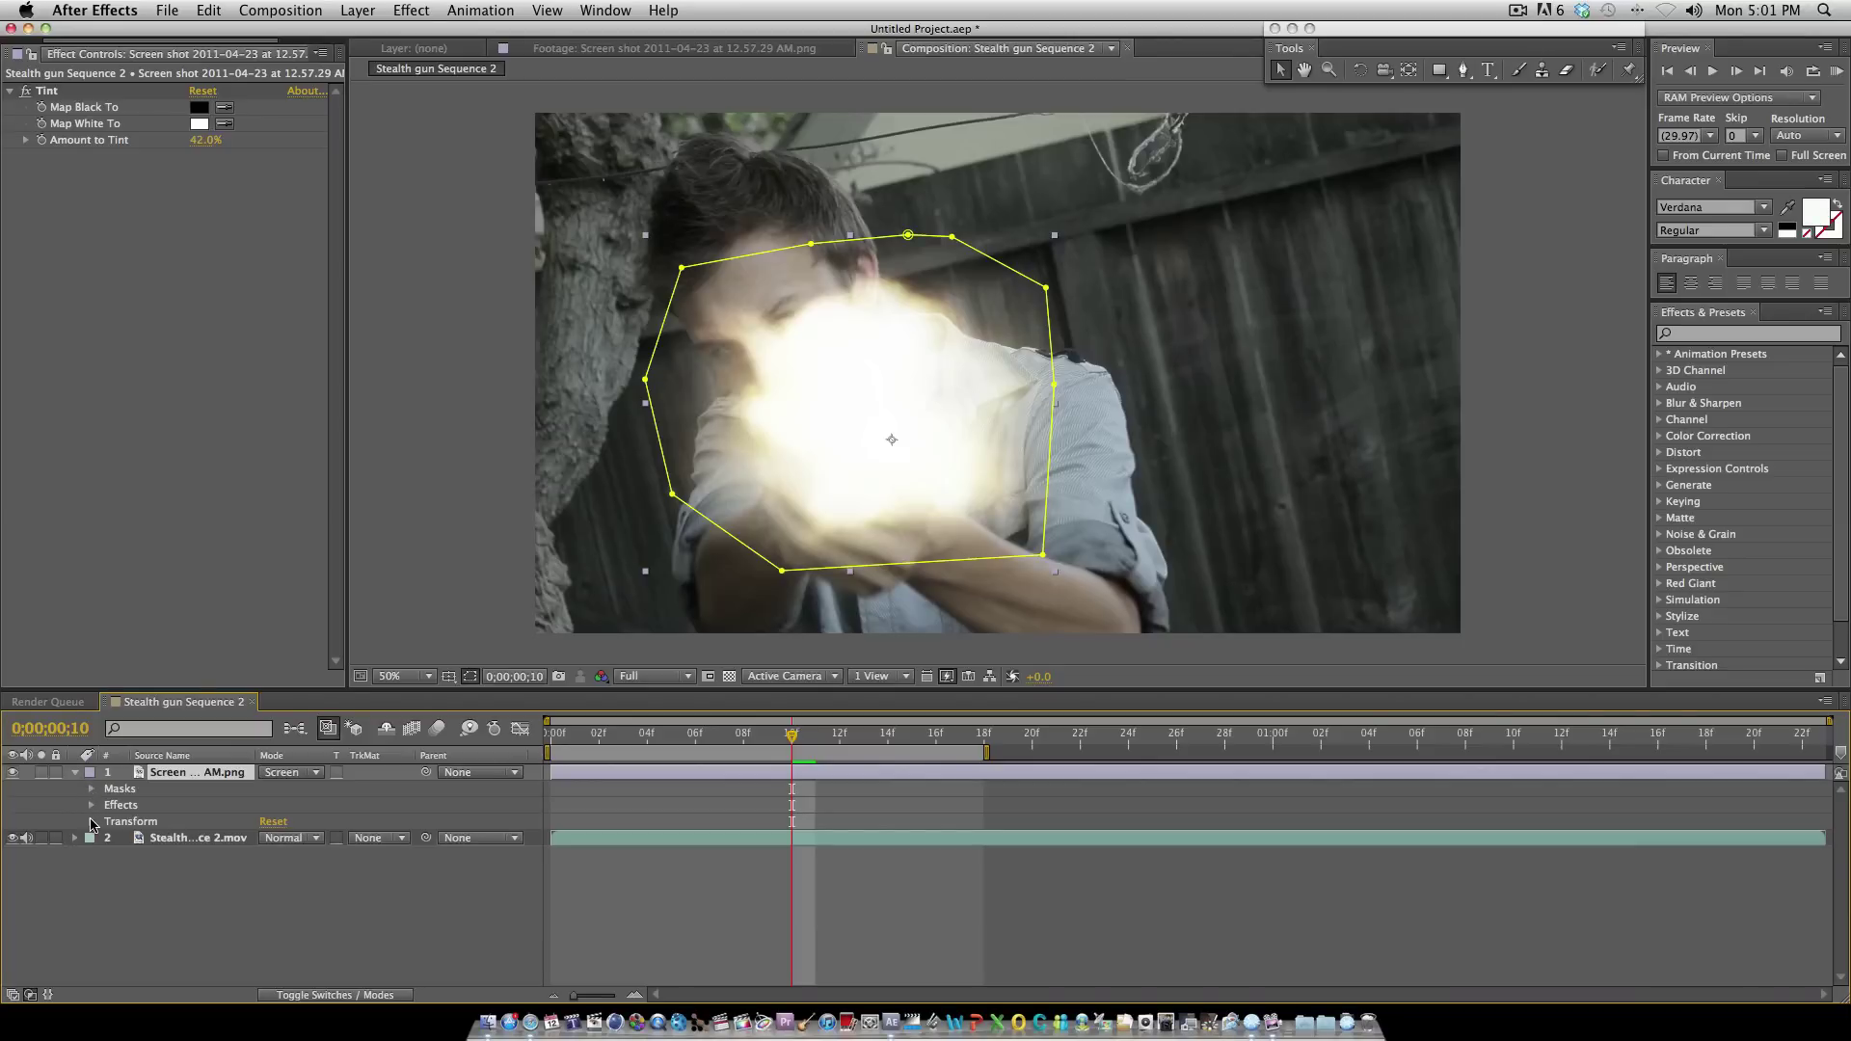
click(92, 821)
drag(275, 913, 264, 906)
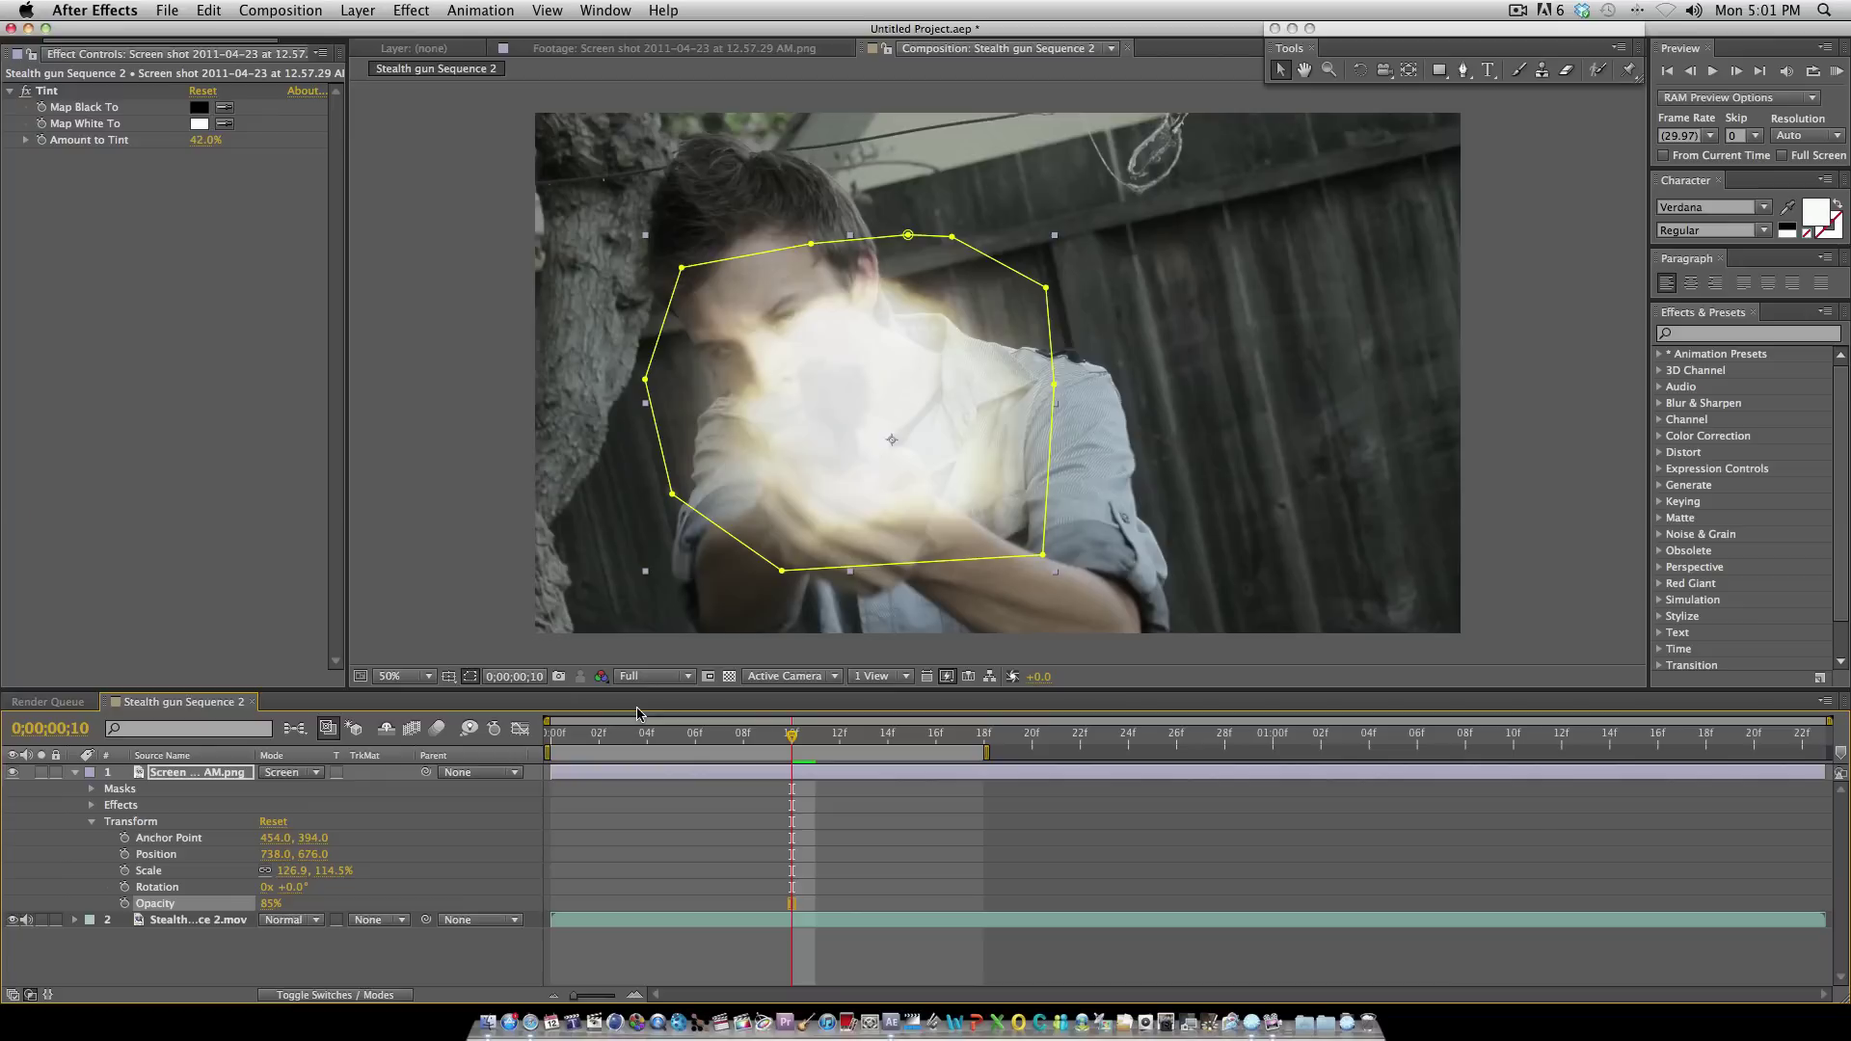
drag(762, 470, 765, 459)
click(766, 459)
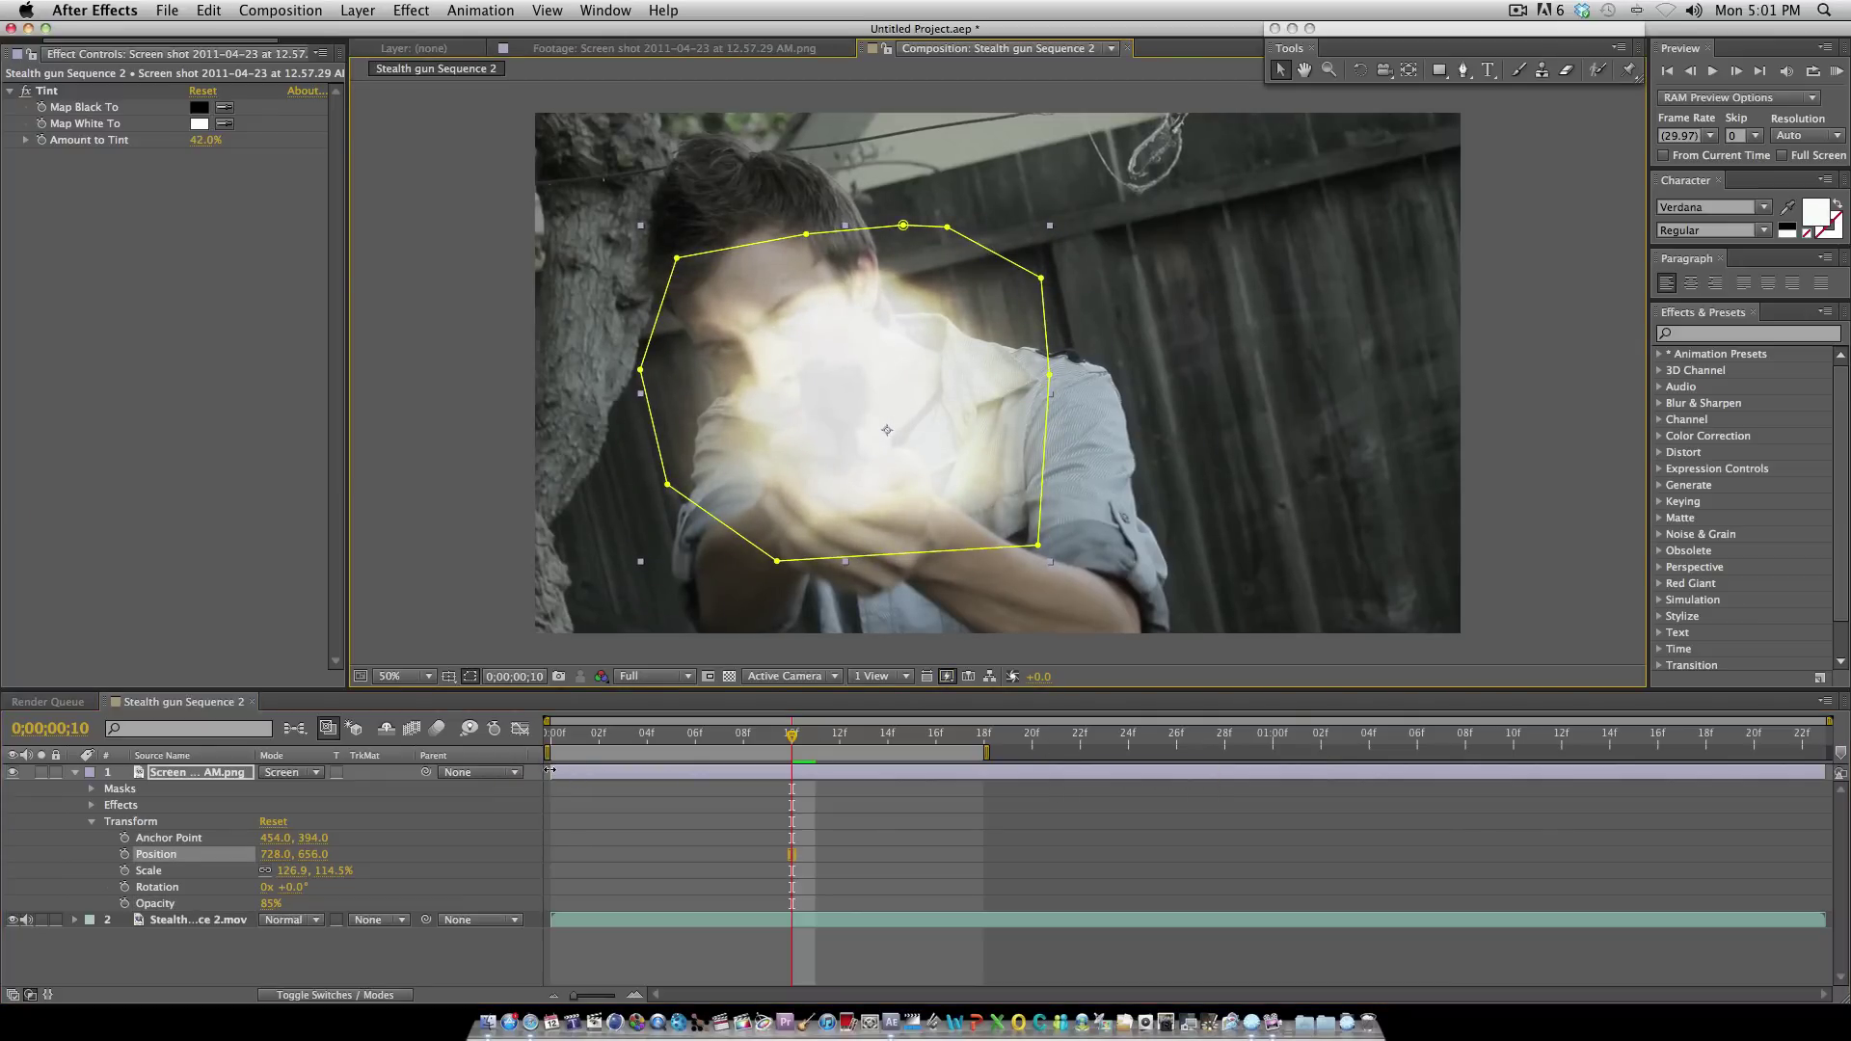
Step: Trim the flash layer to a brief burst starting at frame 10
drag(549, 769, 792, 771)
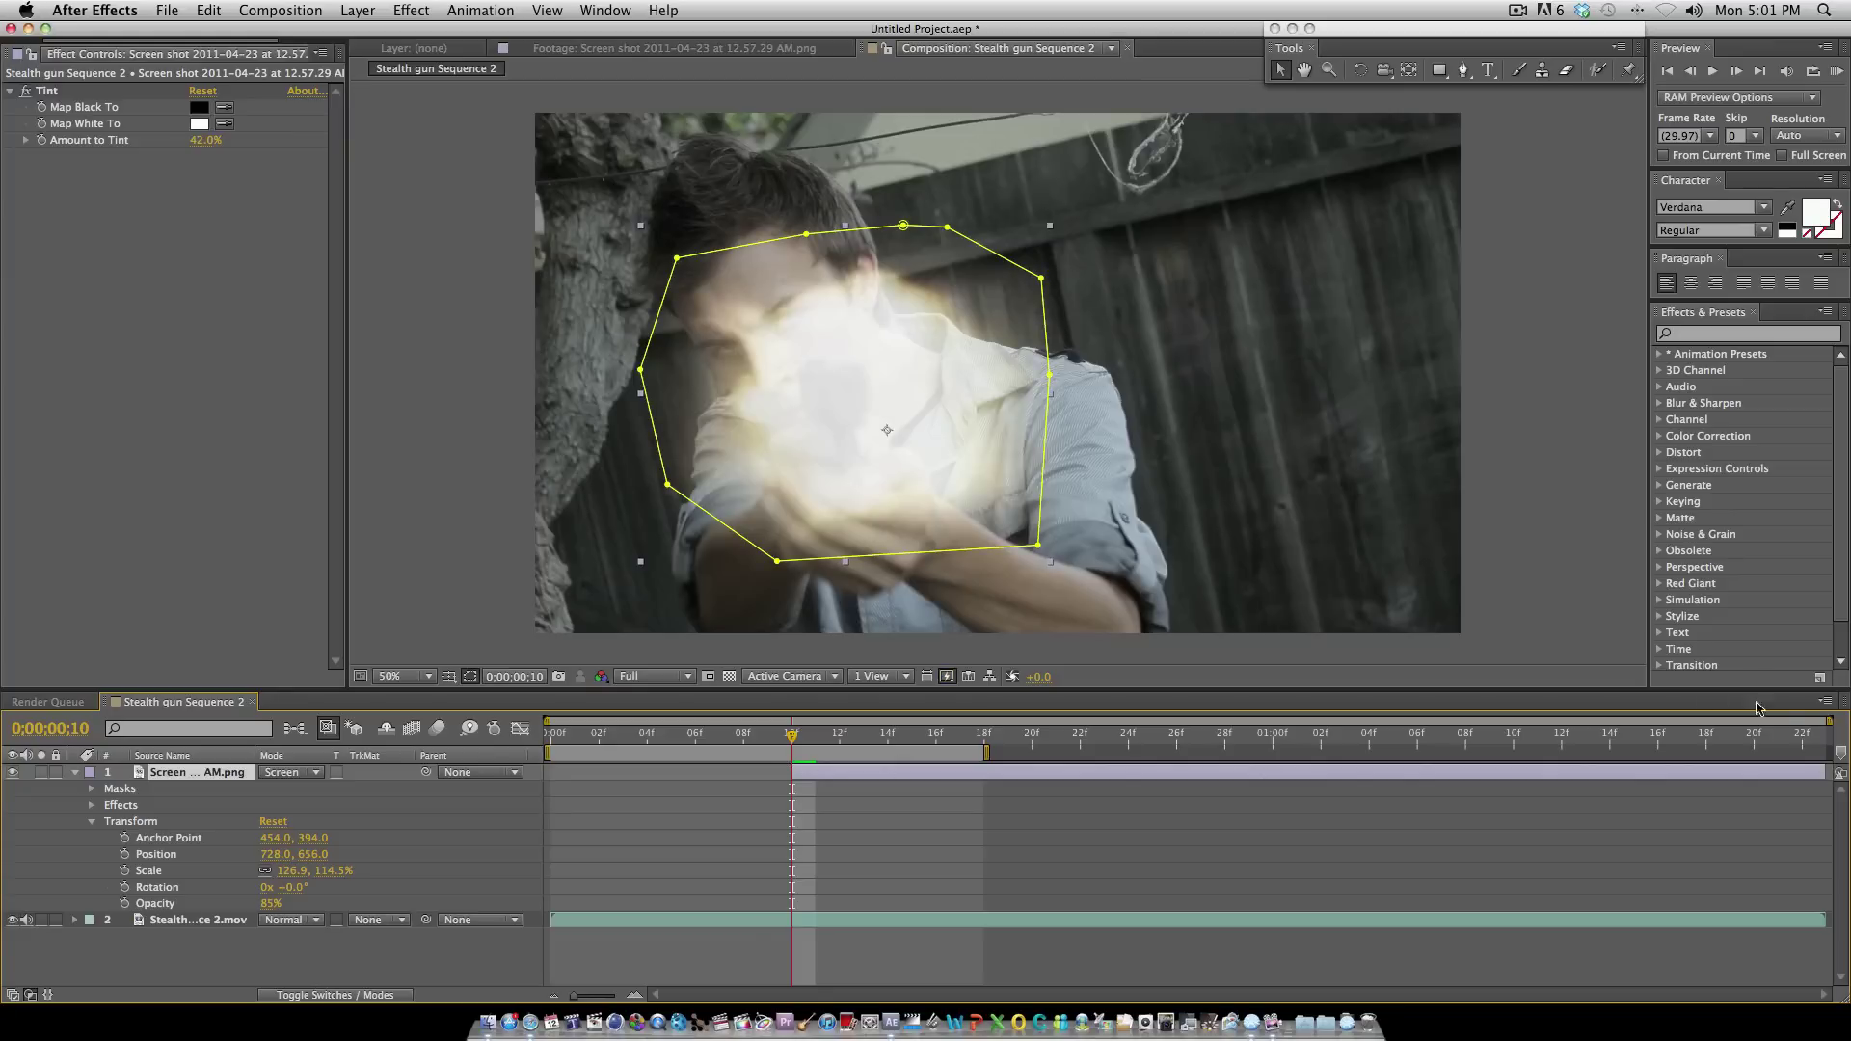
drag(1824, 771, 815, 772)
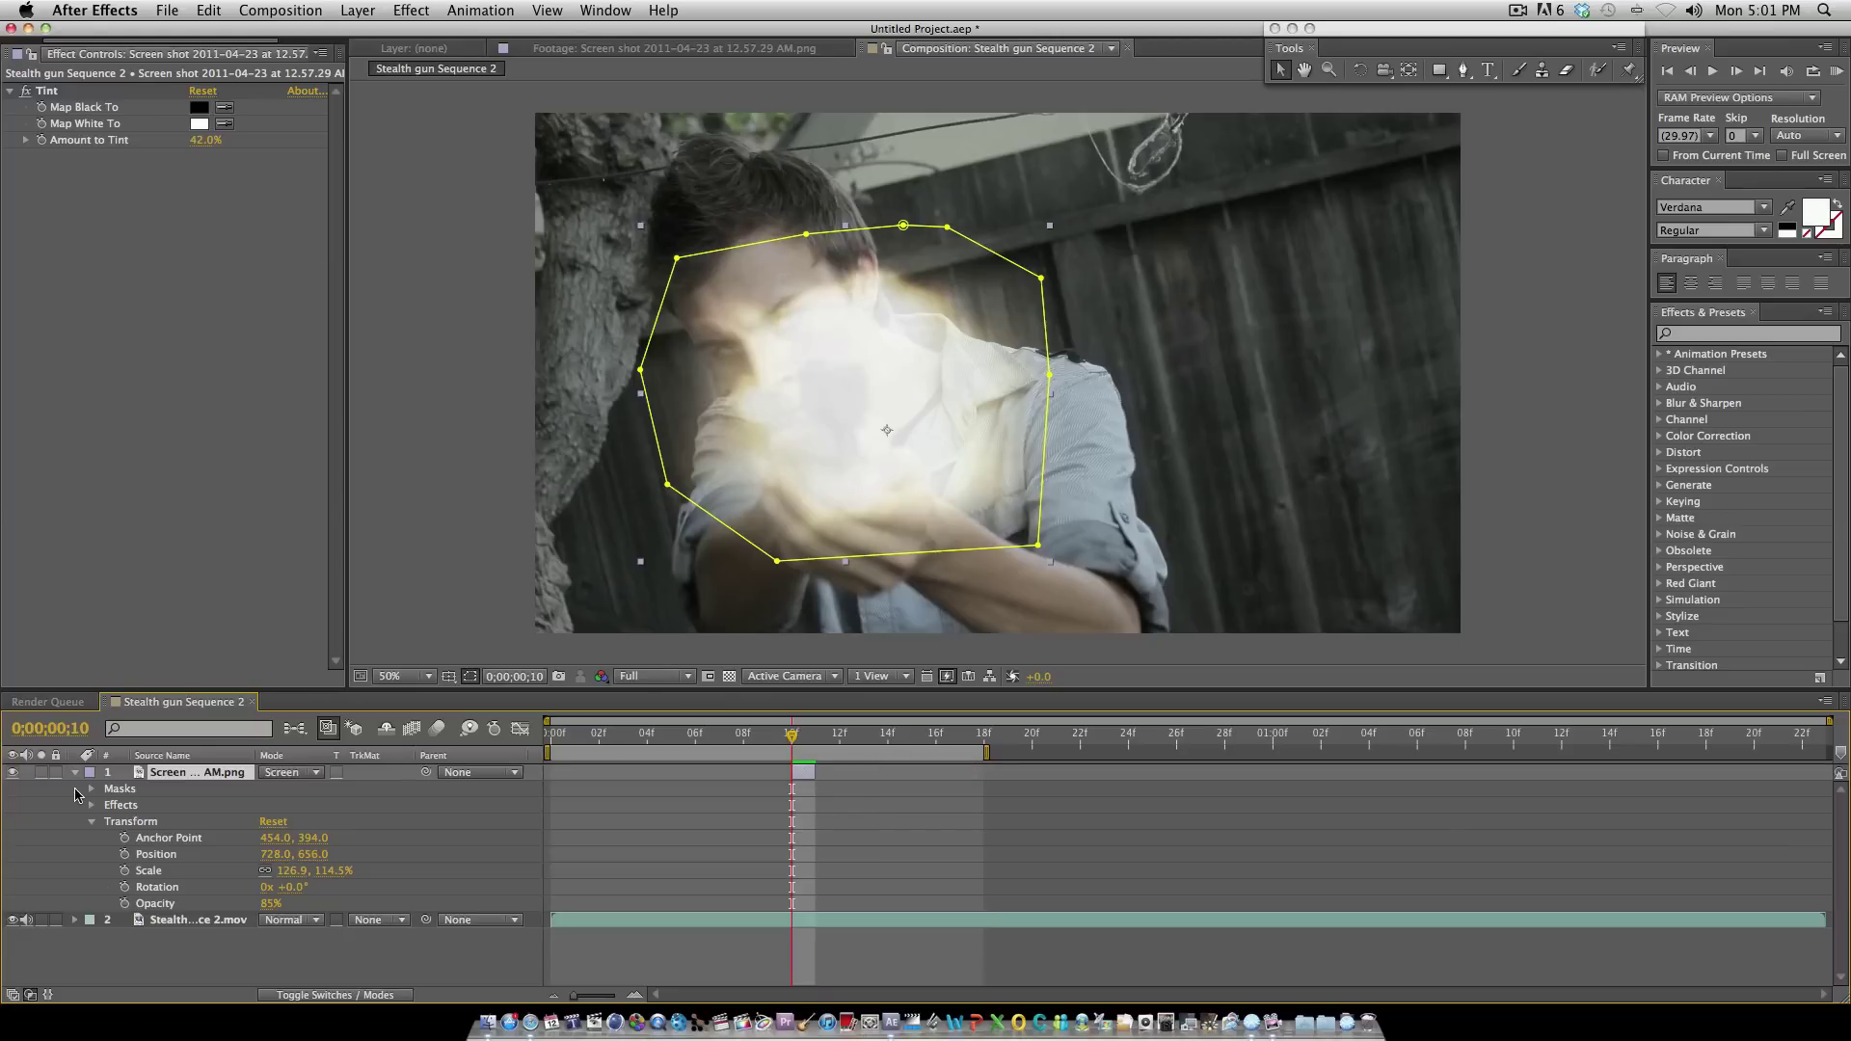
click(77, 775)
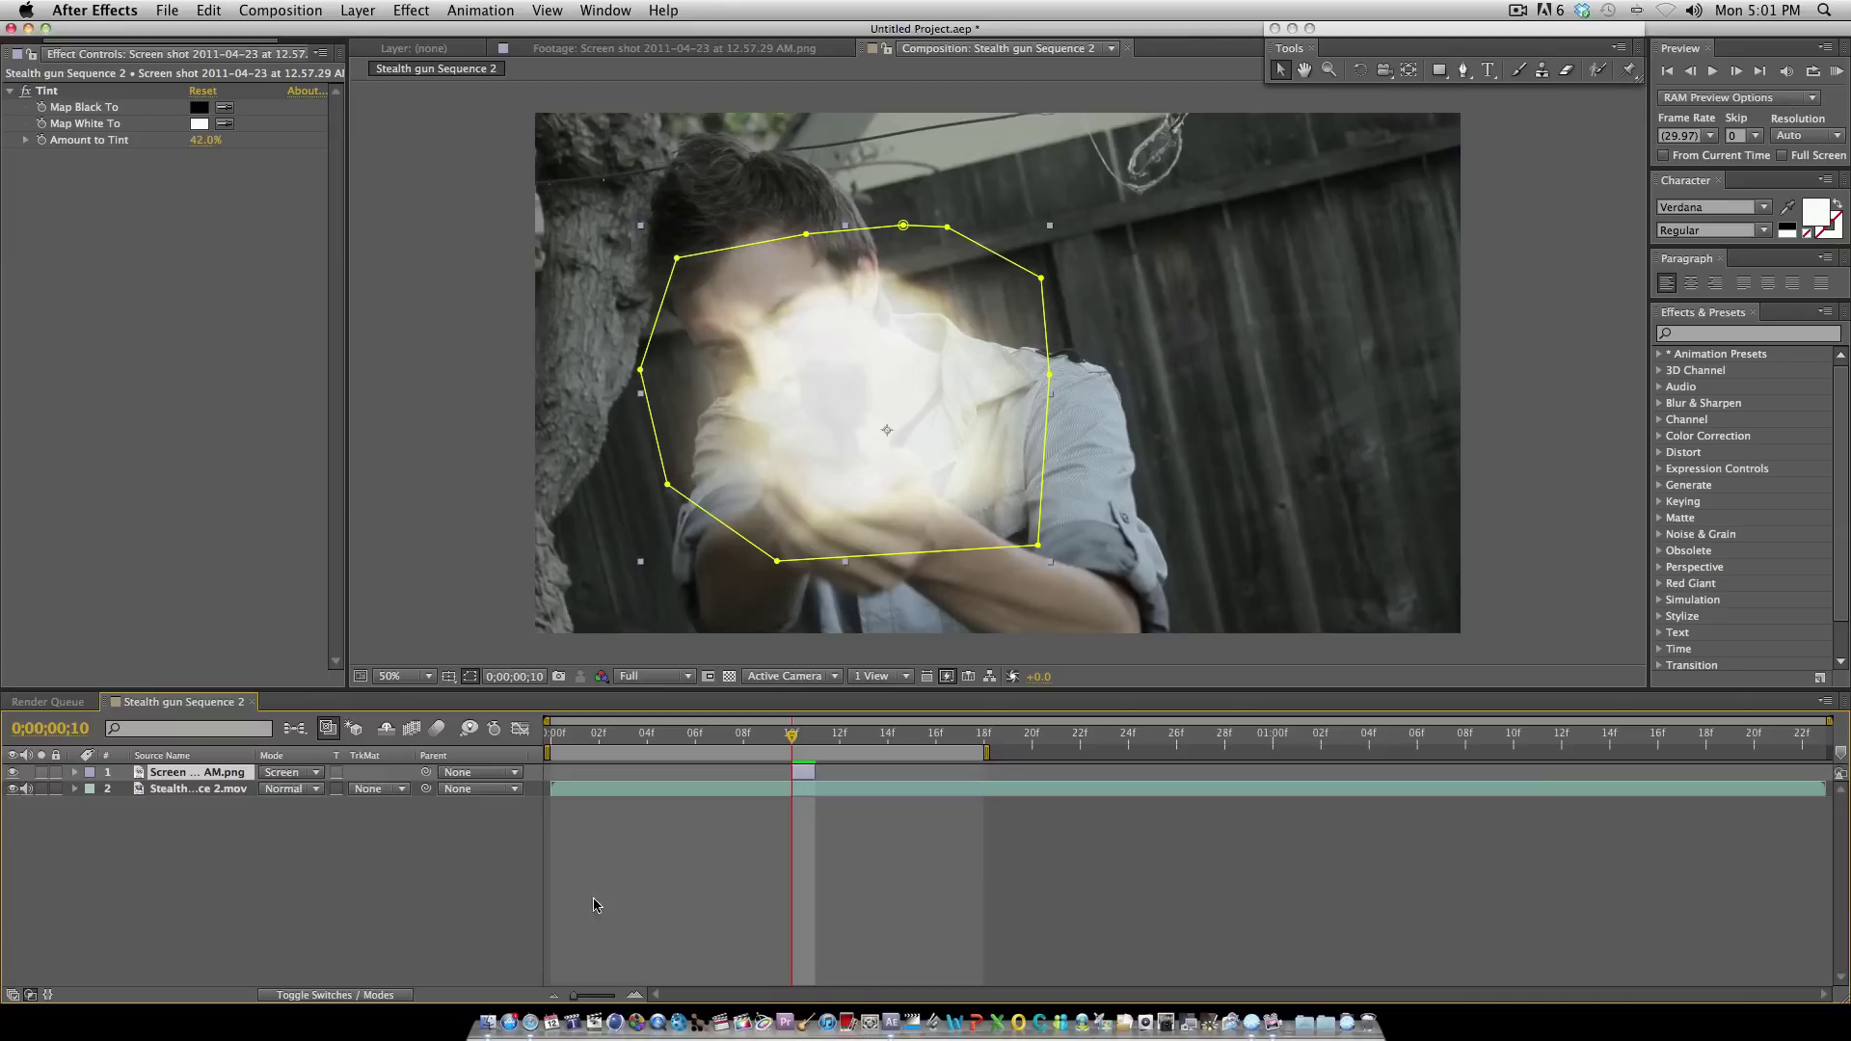
click(748, 788)
drag(730, 742, 551, 742)
key(space)
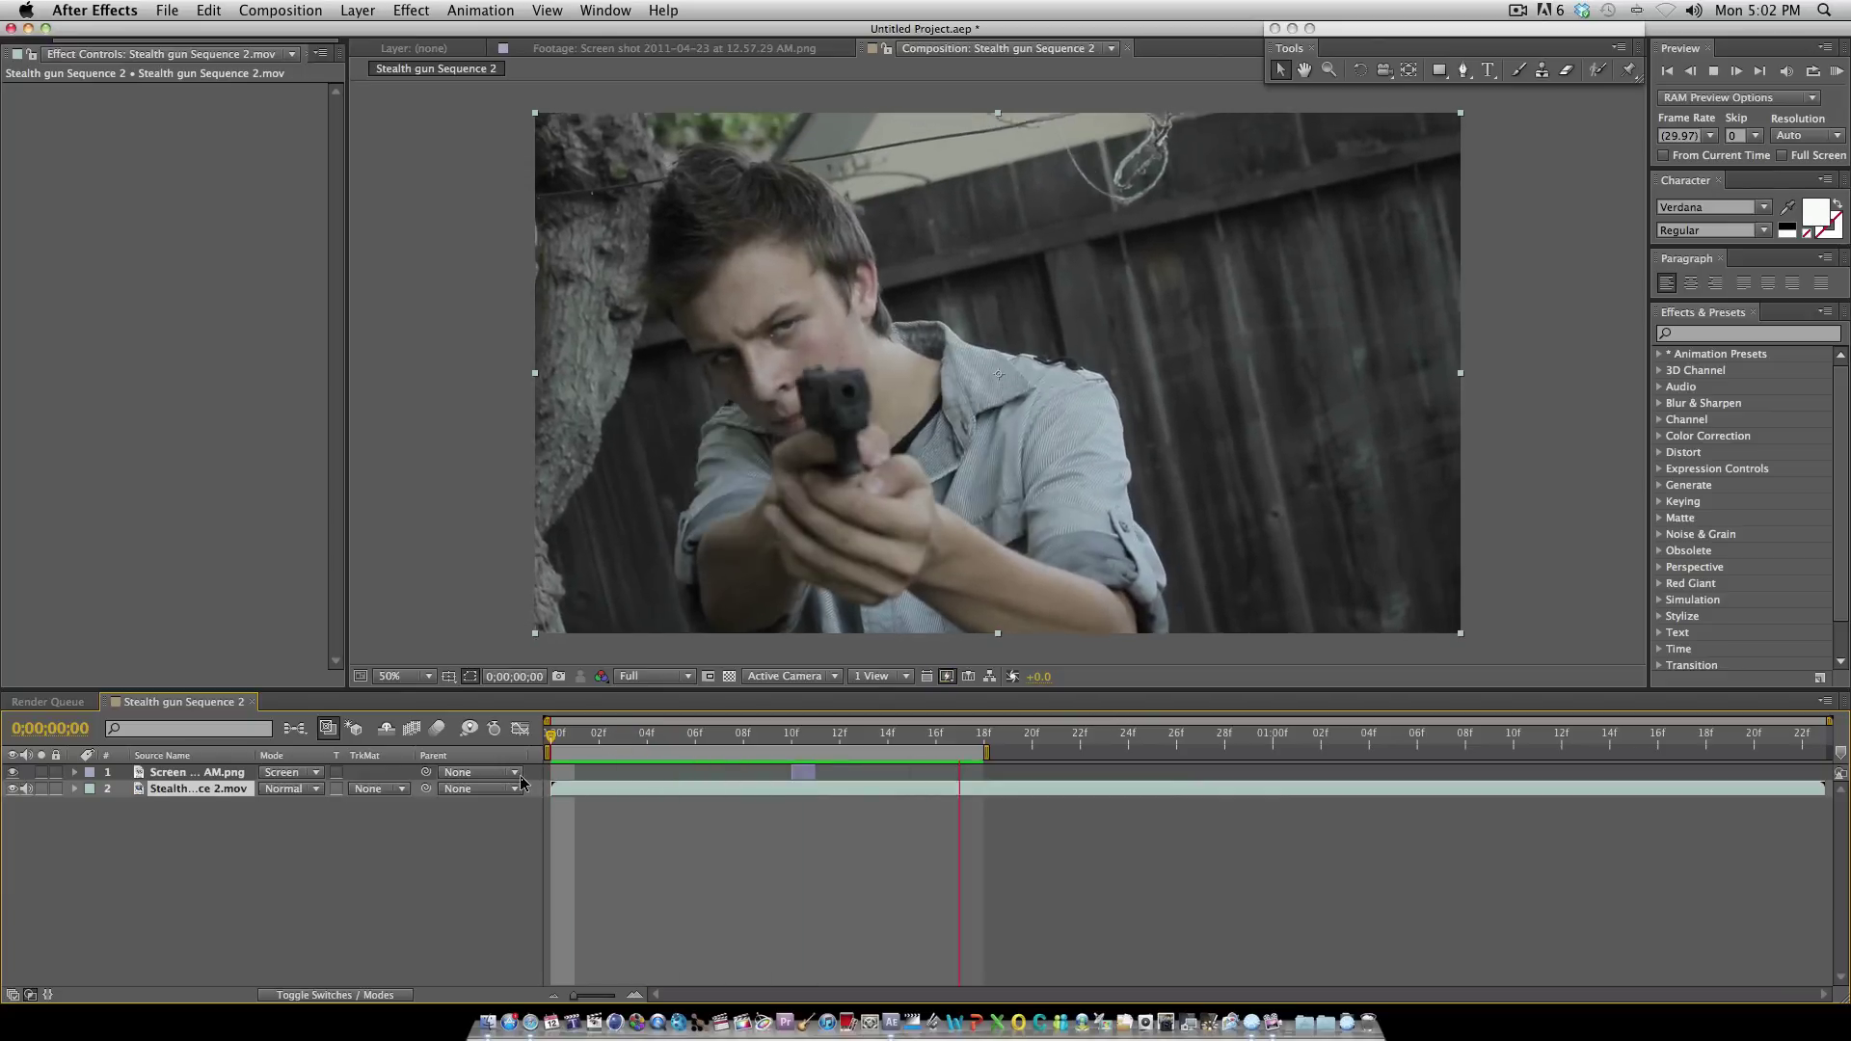
key(space)
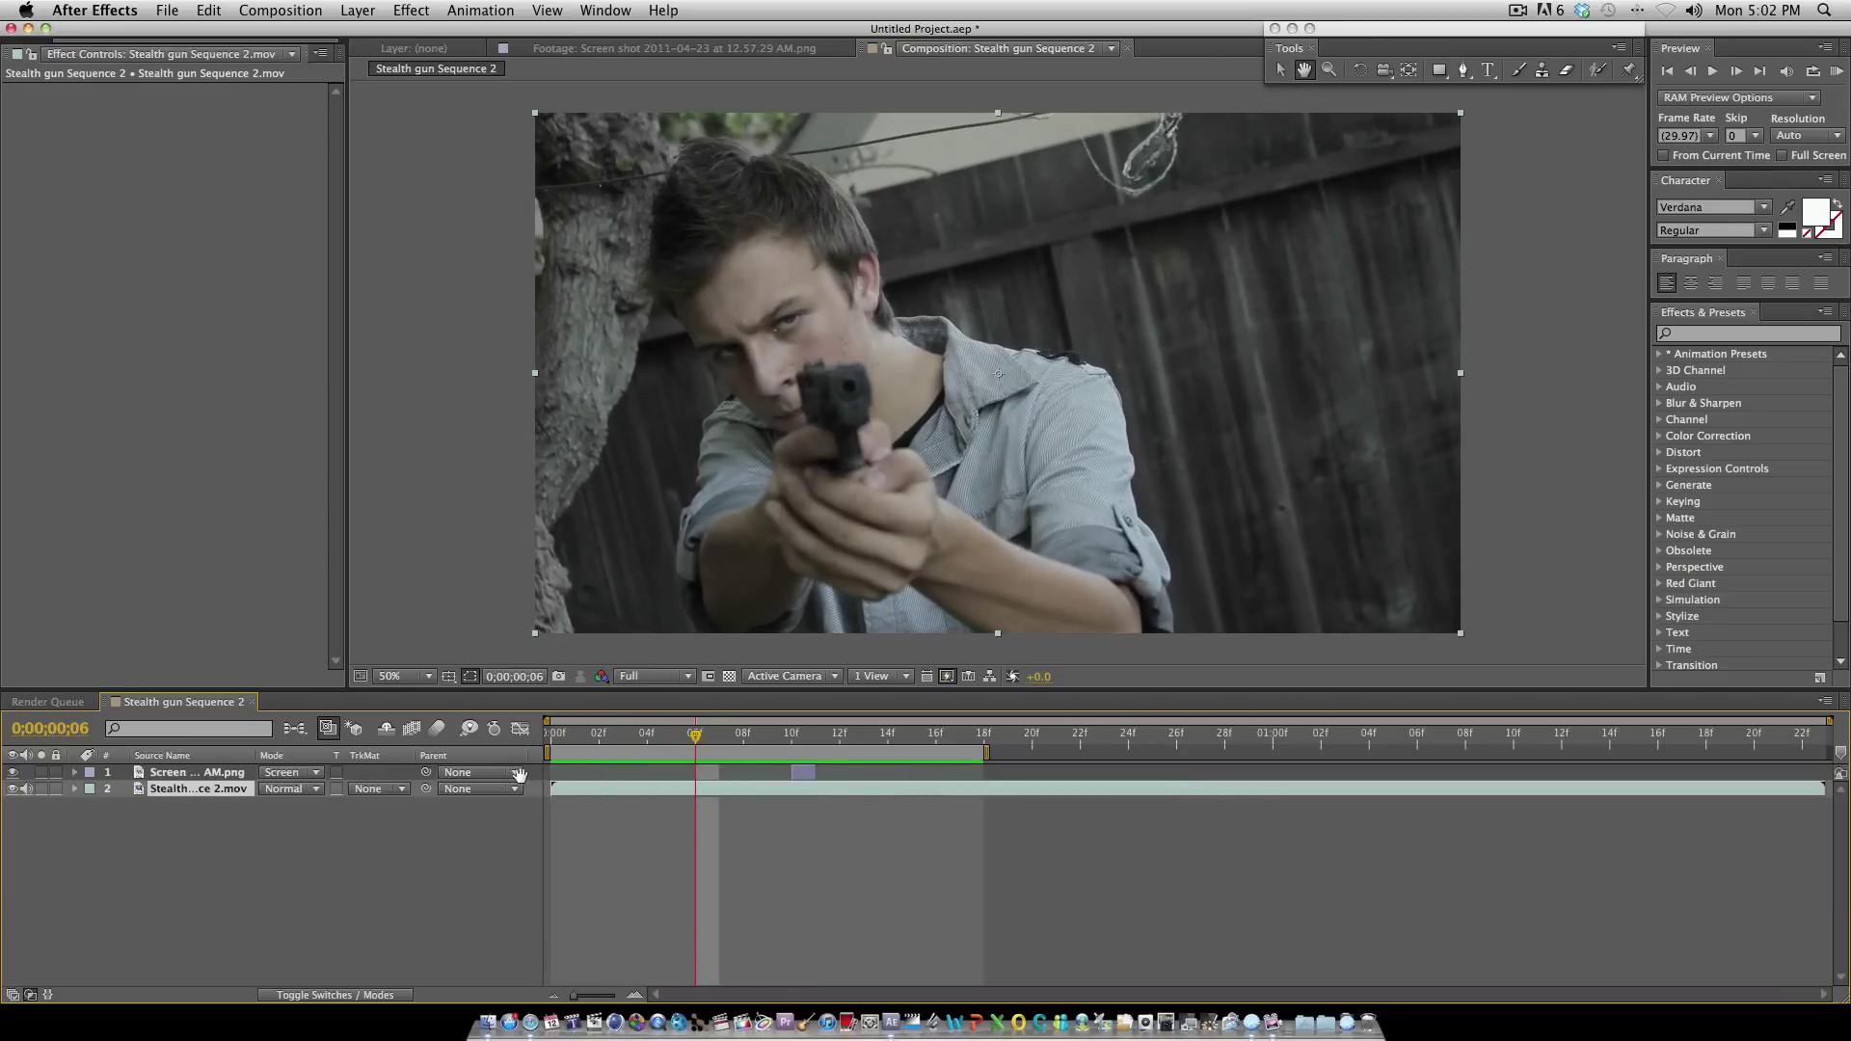
key(space)
key(space)
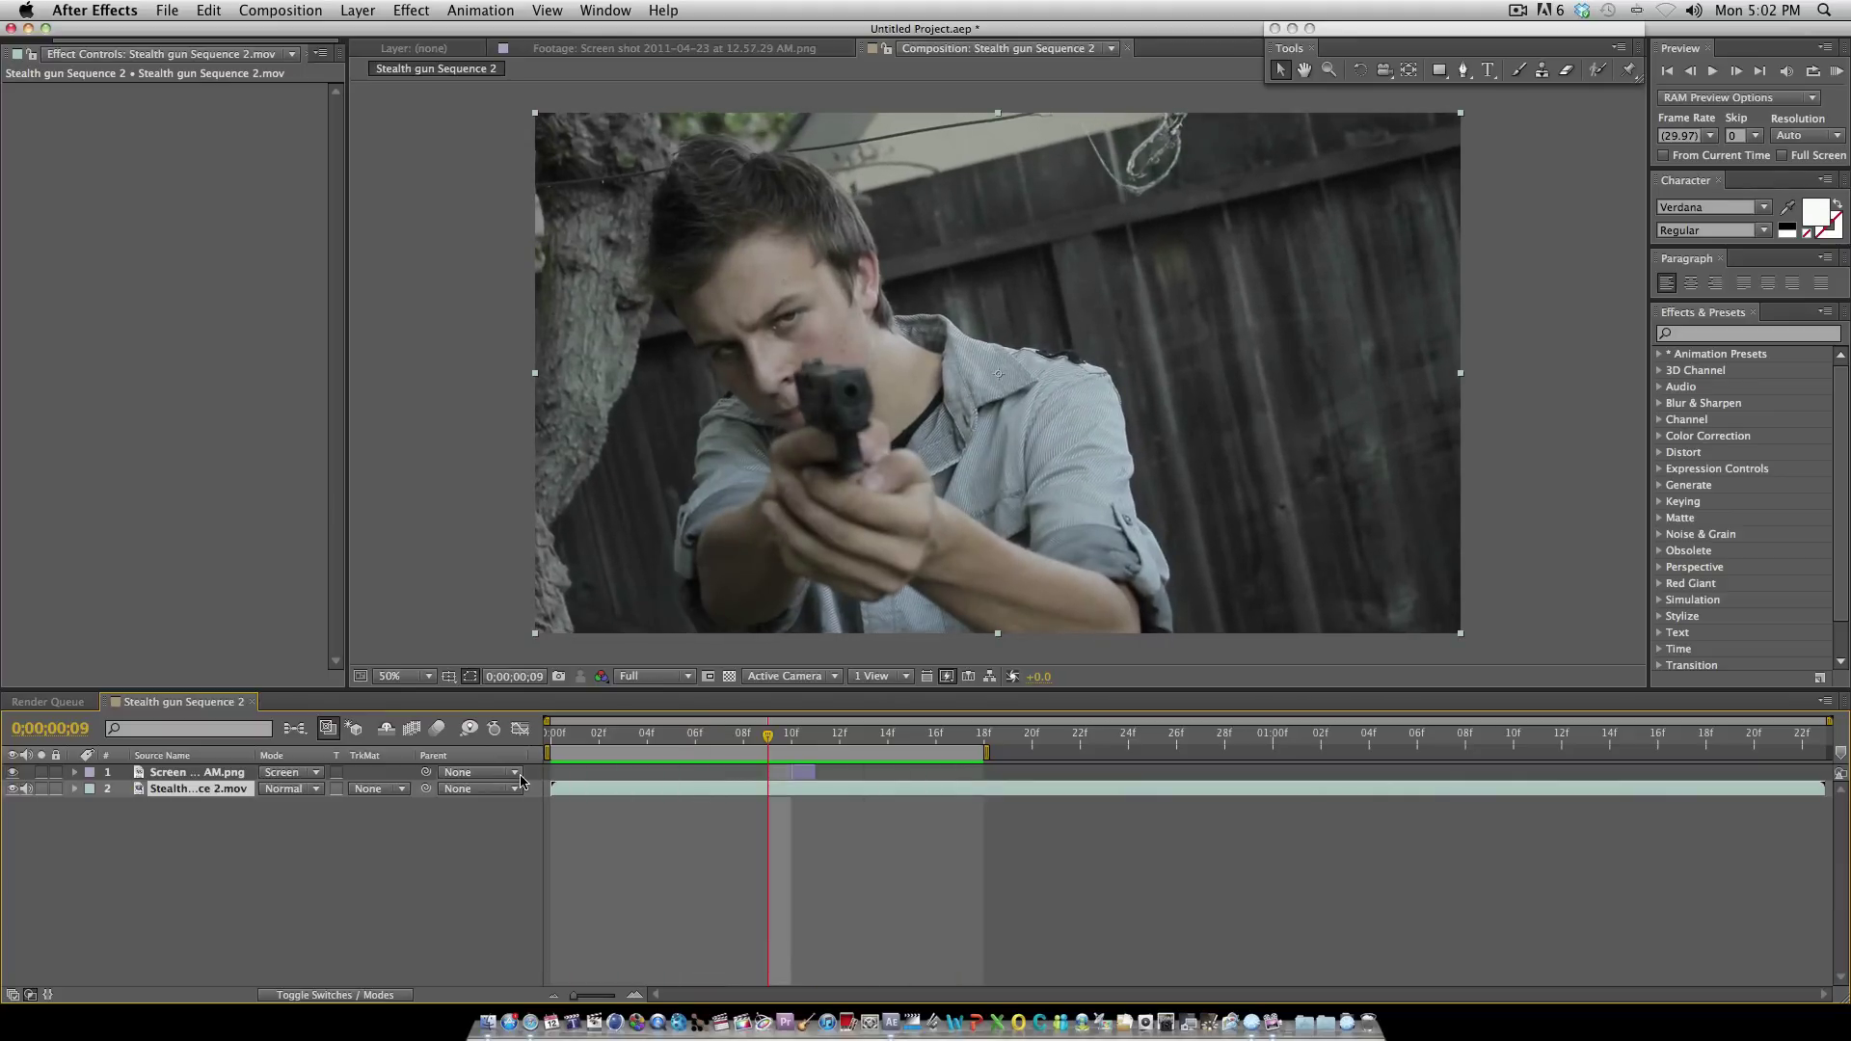
click(780, 745)
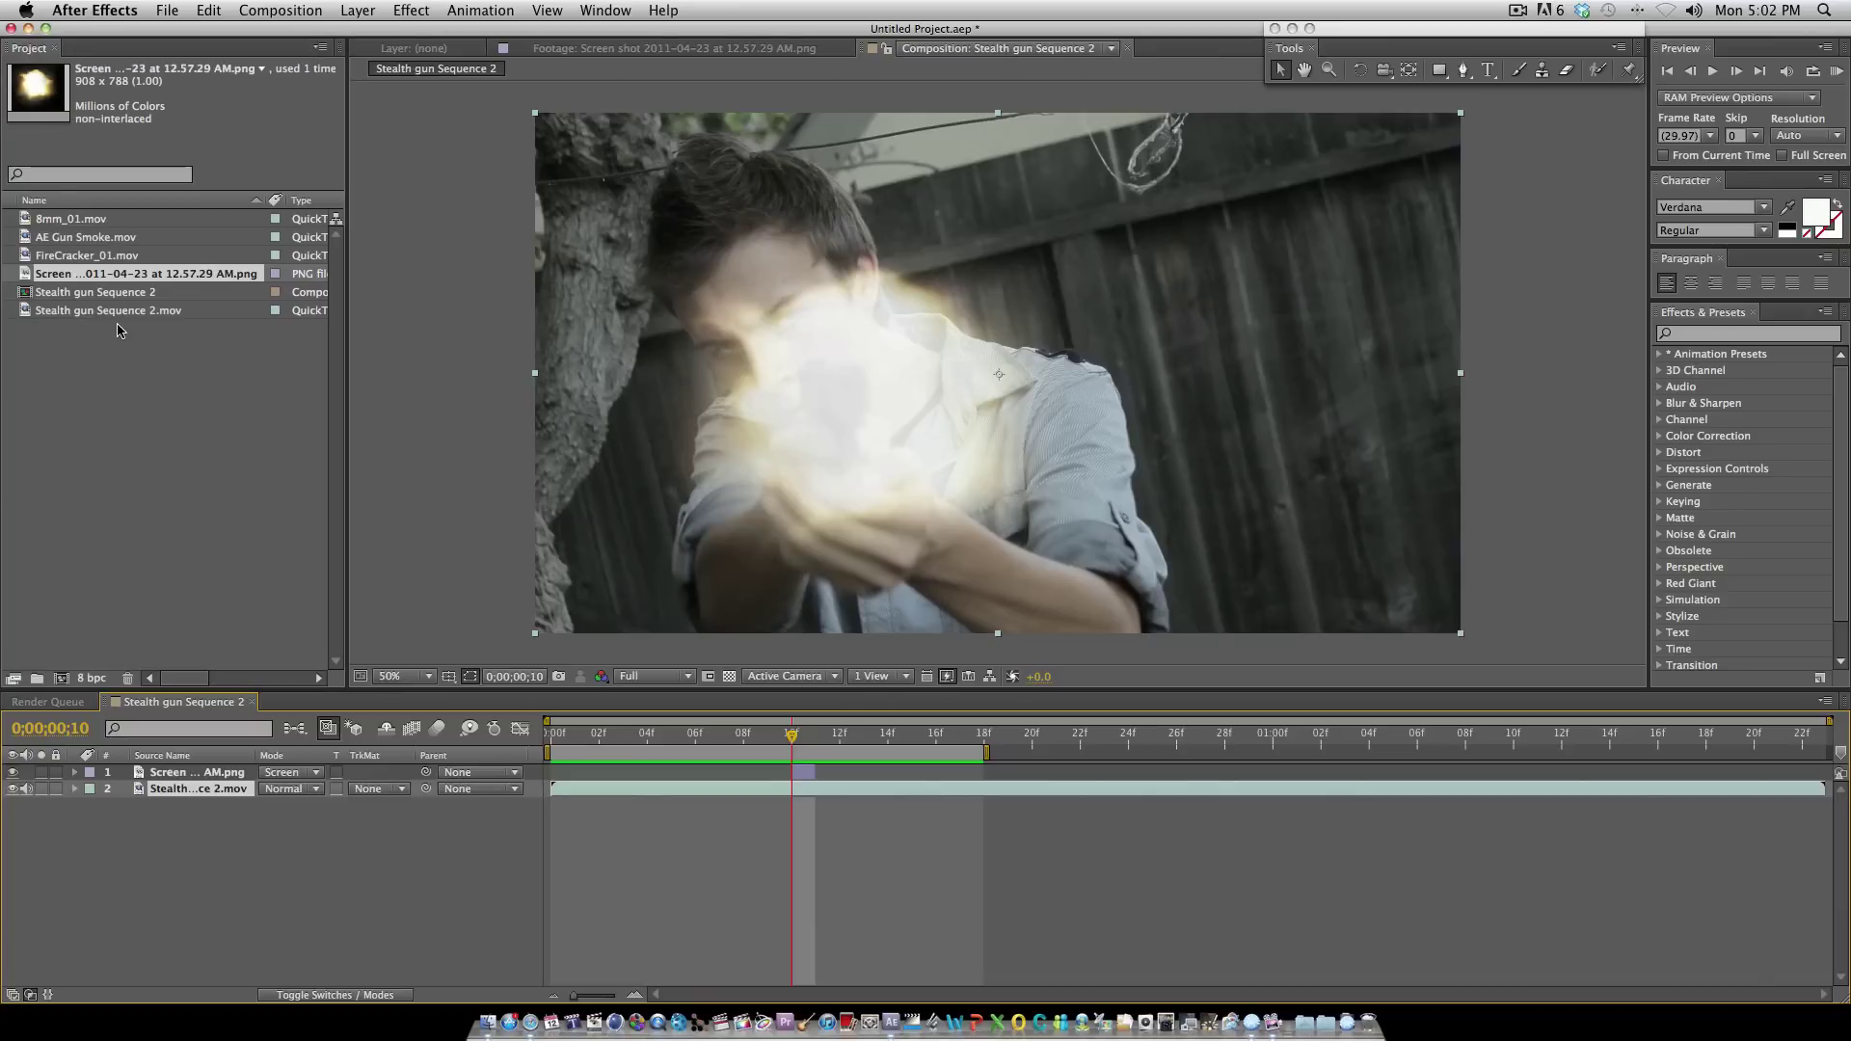
Step: Add AE Gun Smoke.mov to the composition as the top layer
click(79, 237)
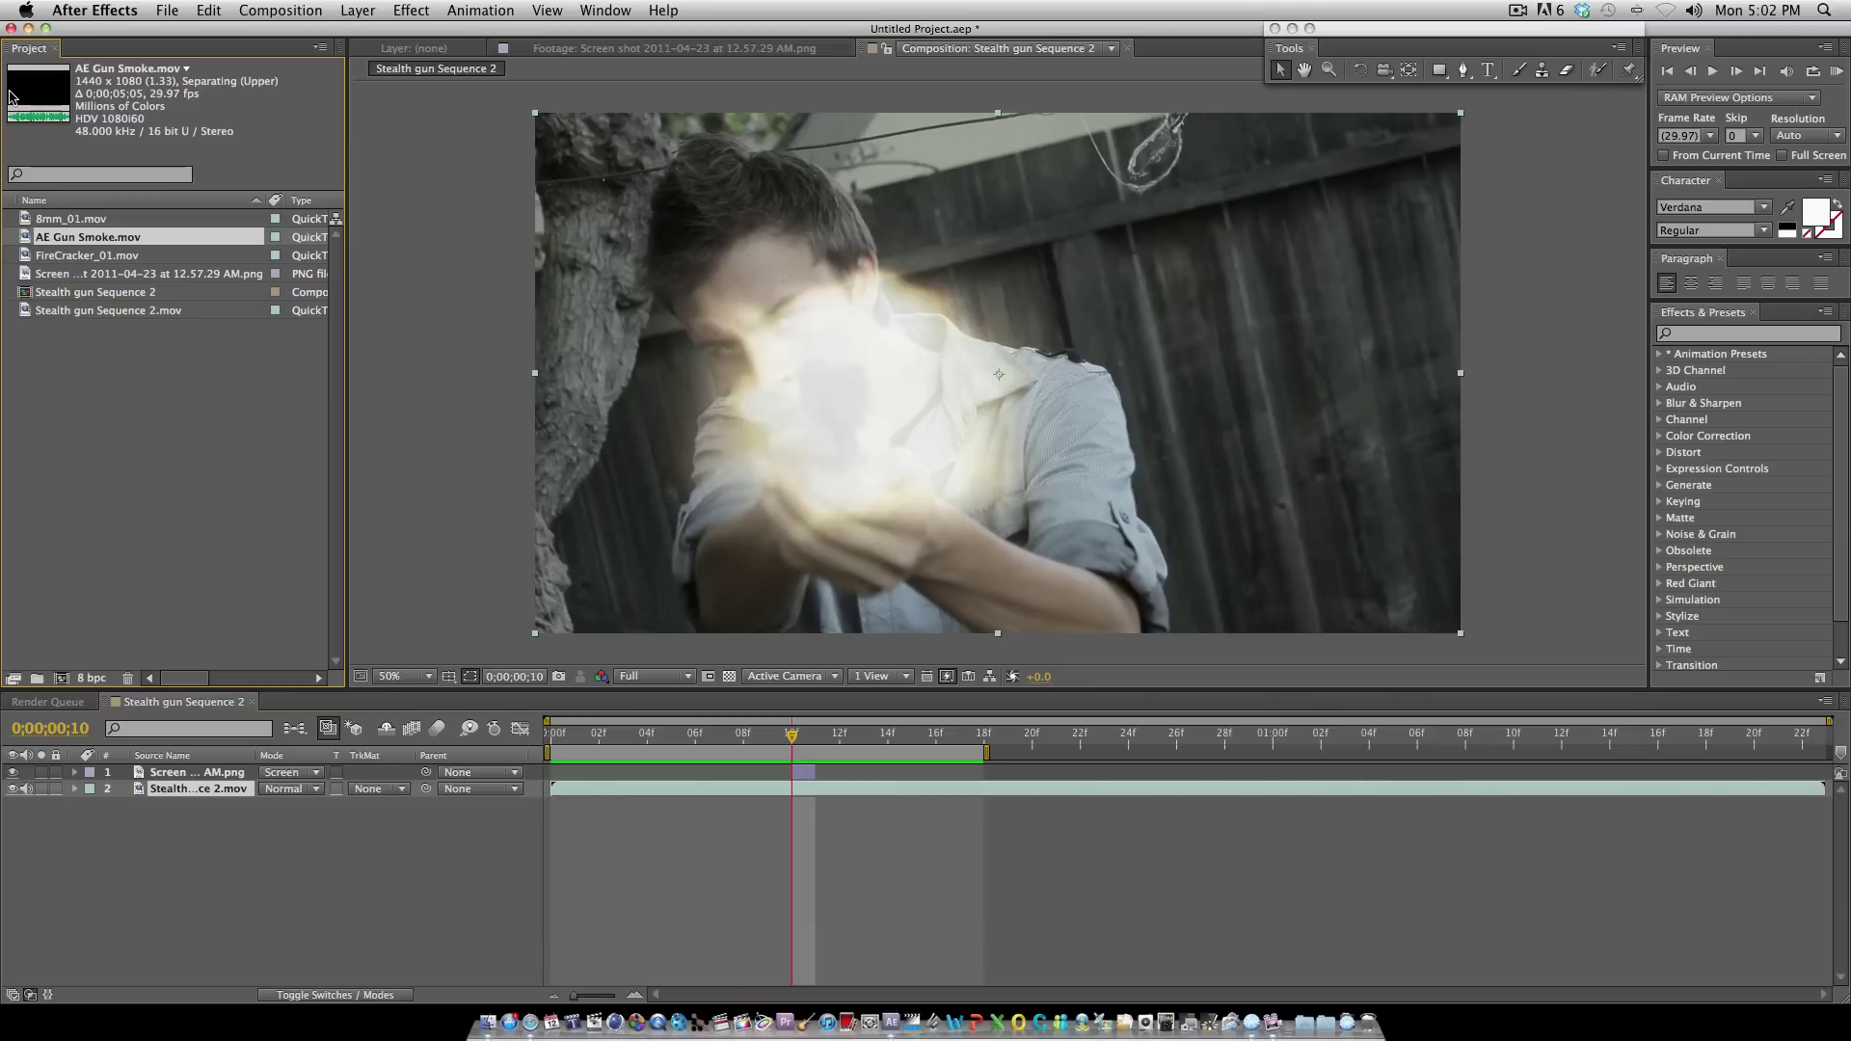
drag(10, 100, 973, 390)
key(comma)
key(comma)
key(comma)
key(comma)
key(comma)
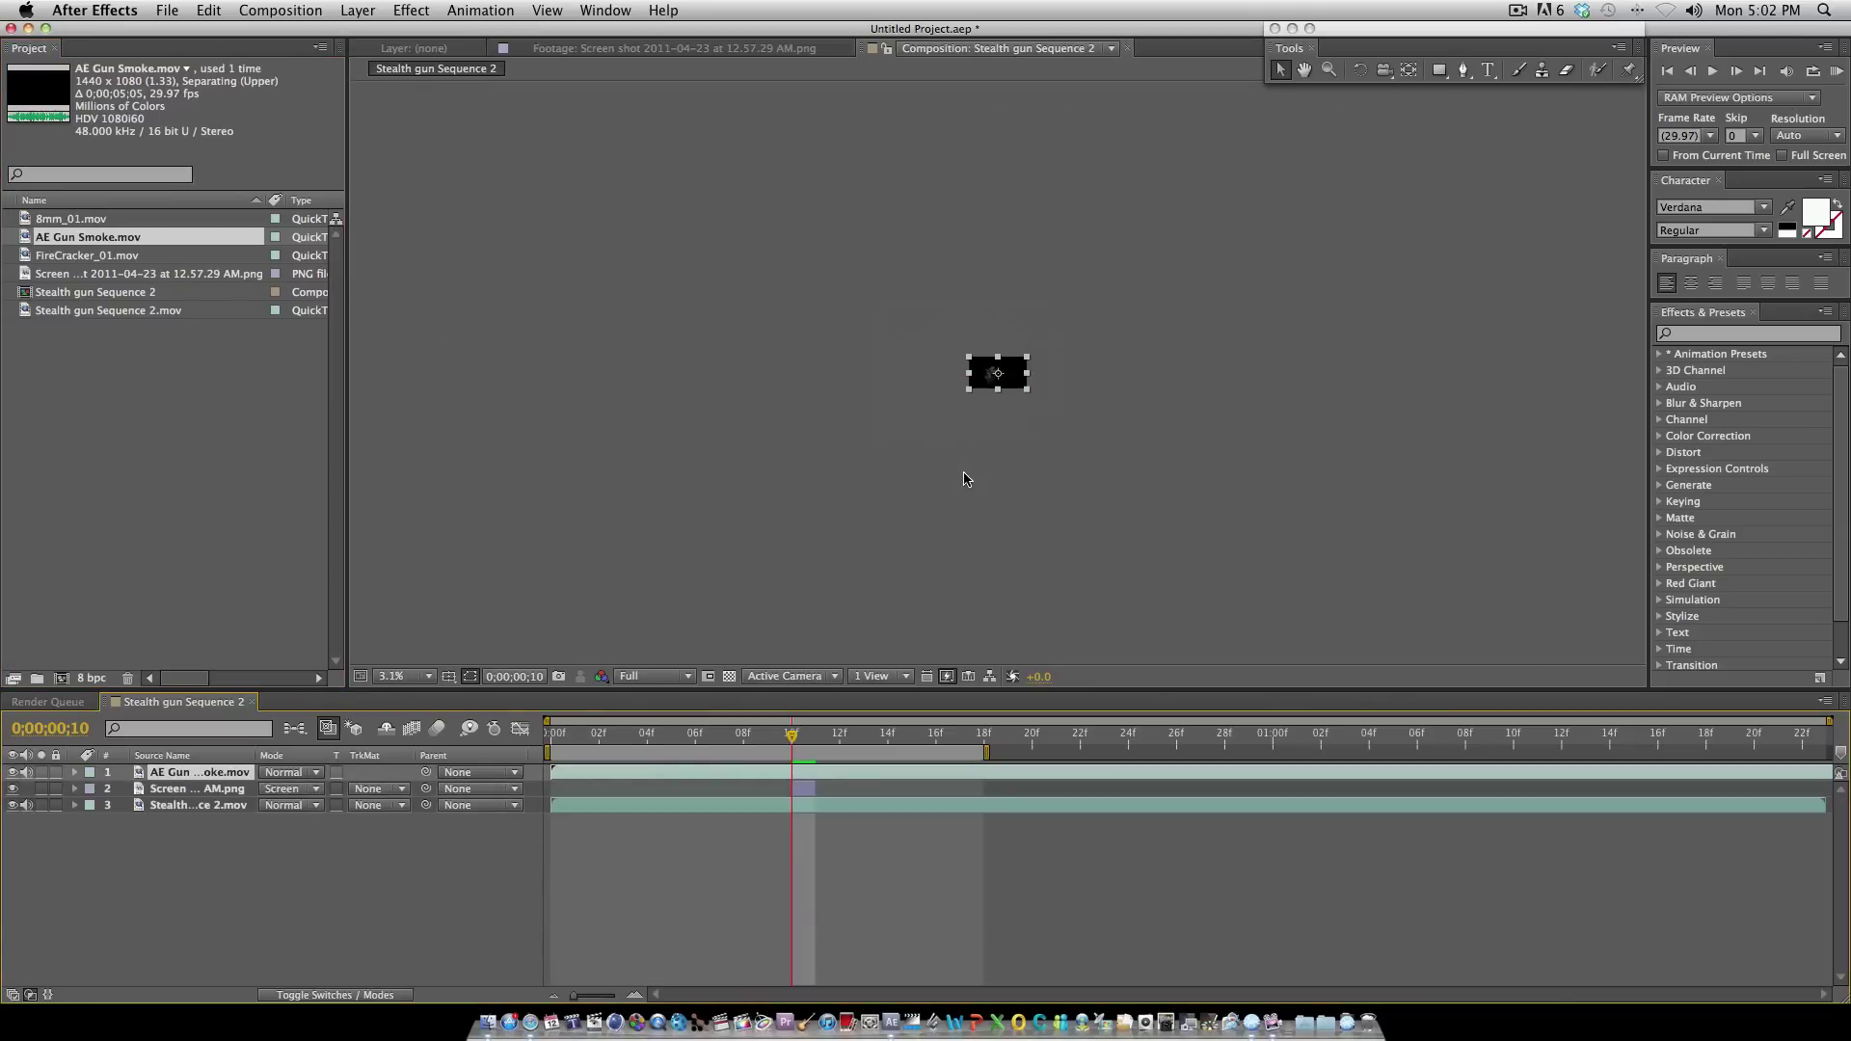
key(period)
key(period)
key(period)
key(period)
key(period)
key(period)
key(comma)
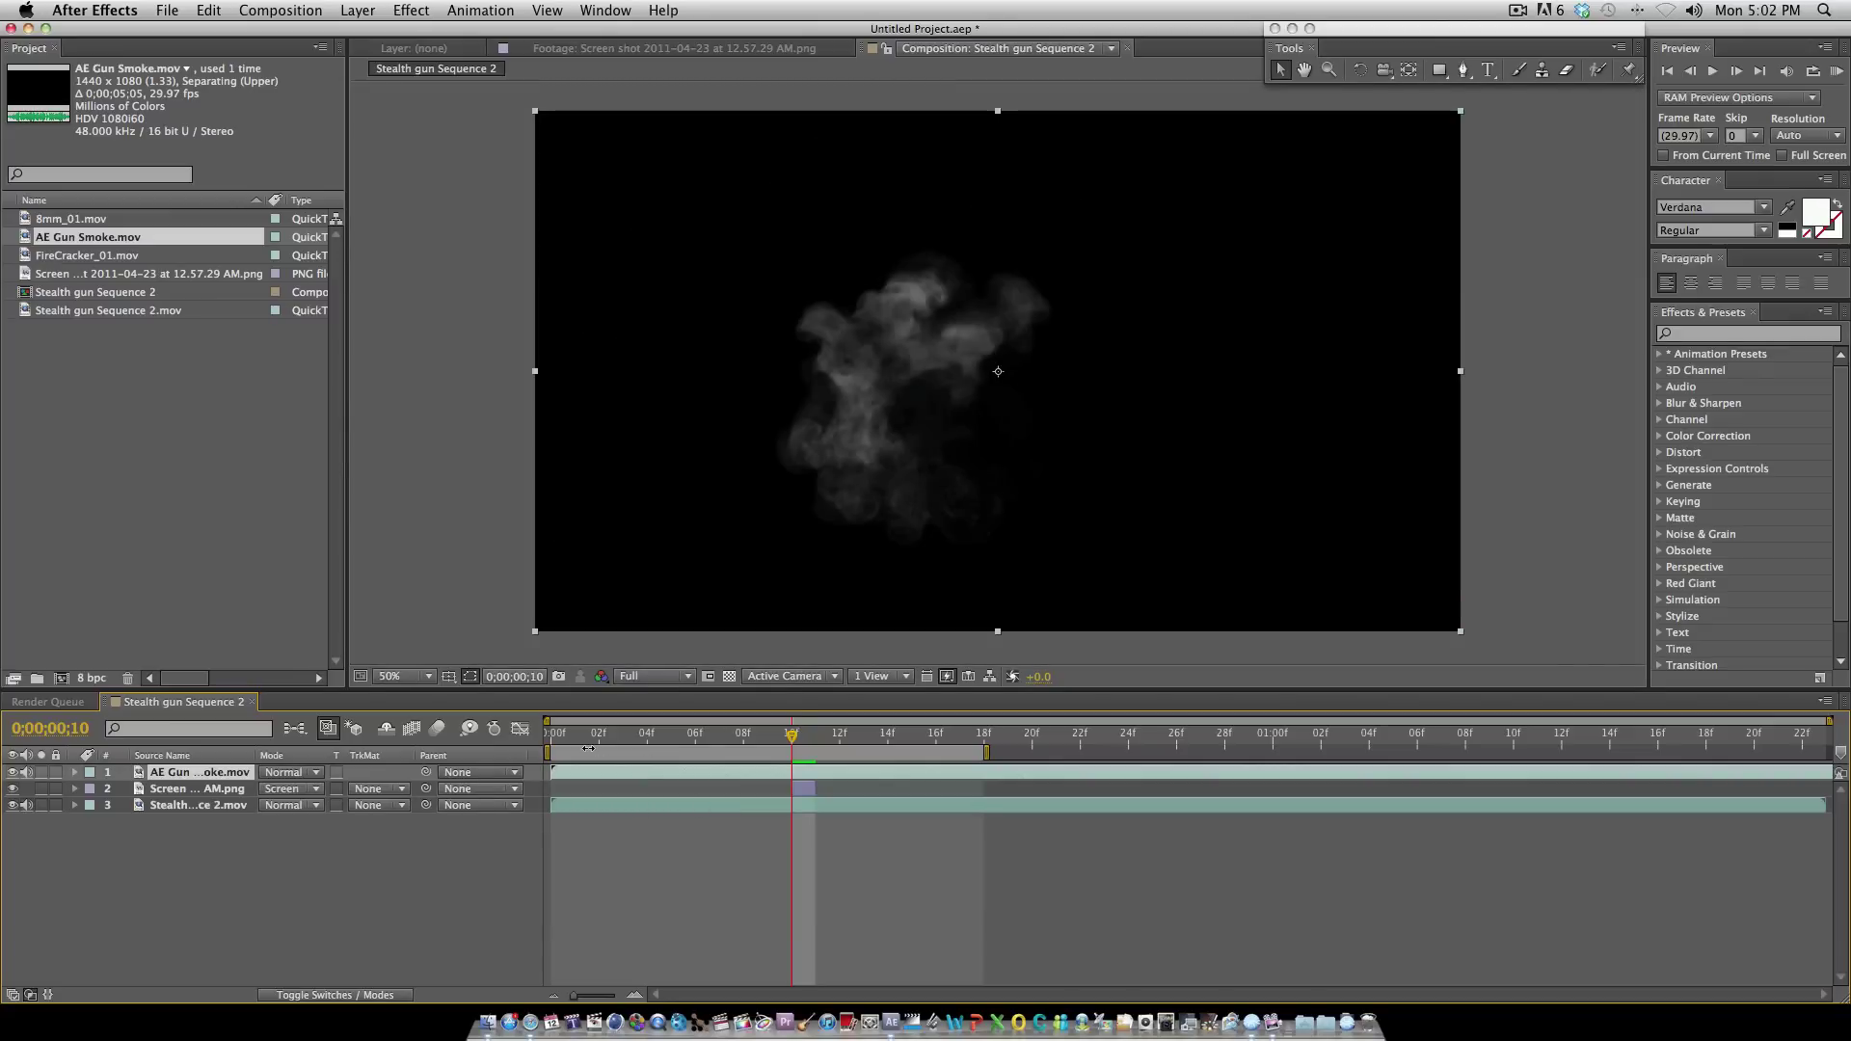
Step: Slide and trim the smoke clip so it begins at frame 10
drag(592, 740, 719, 742)
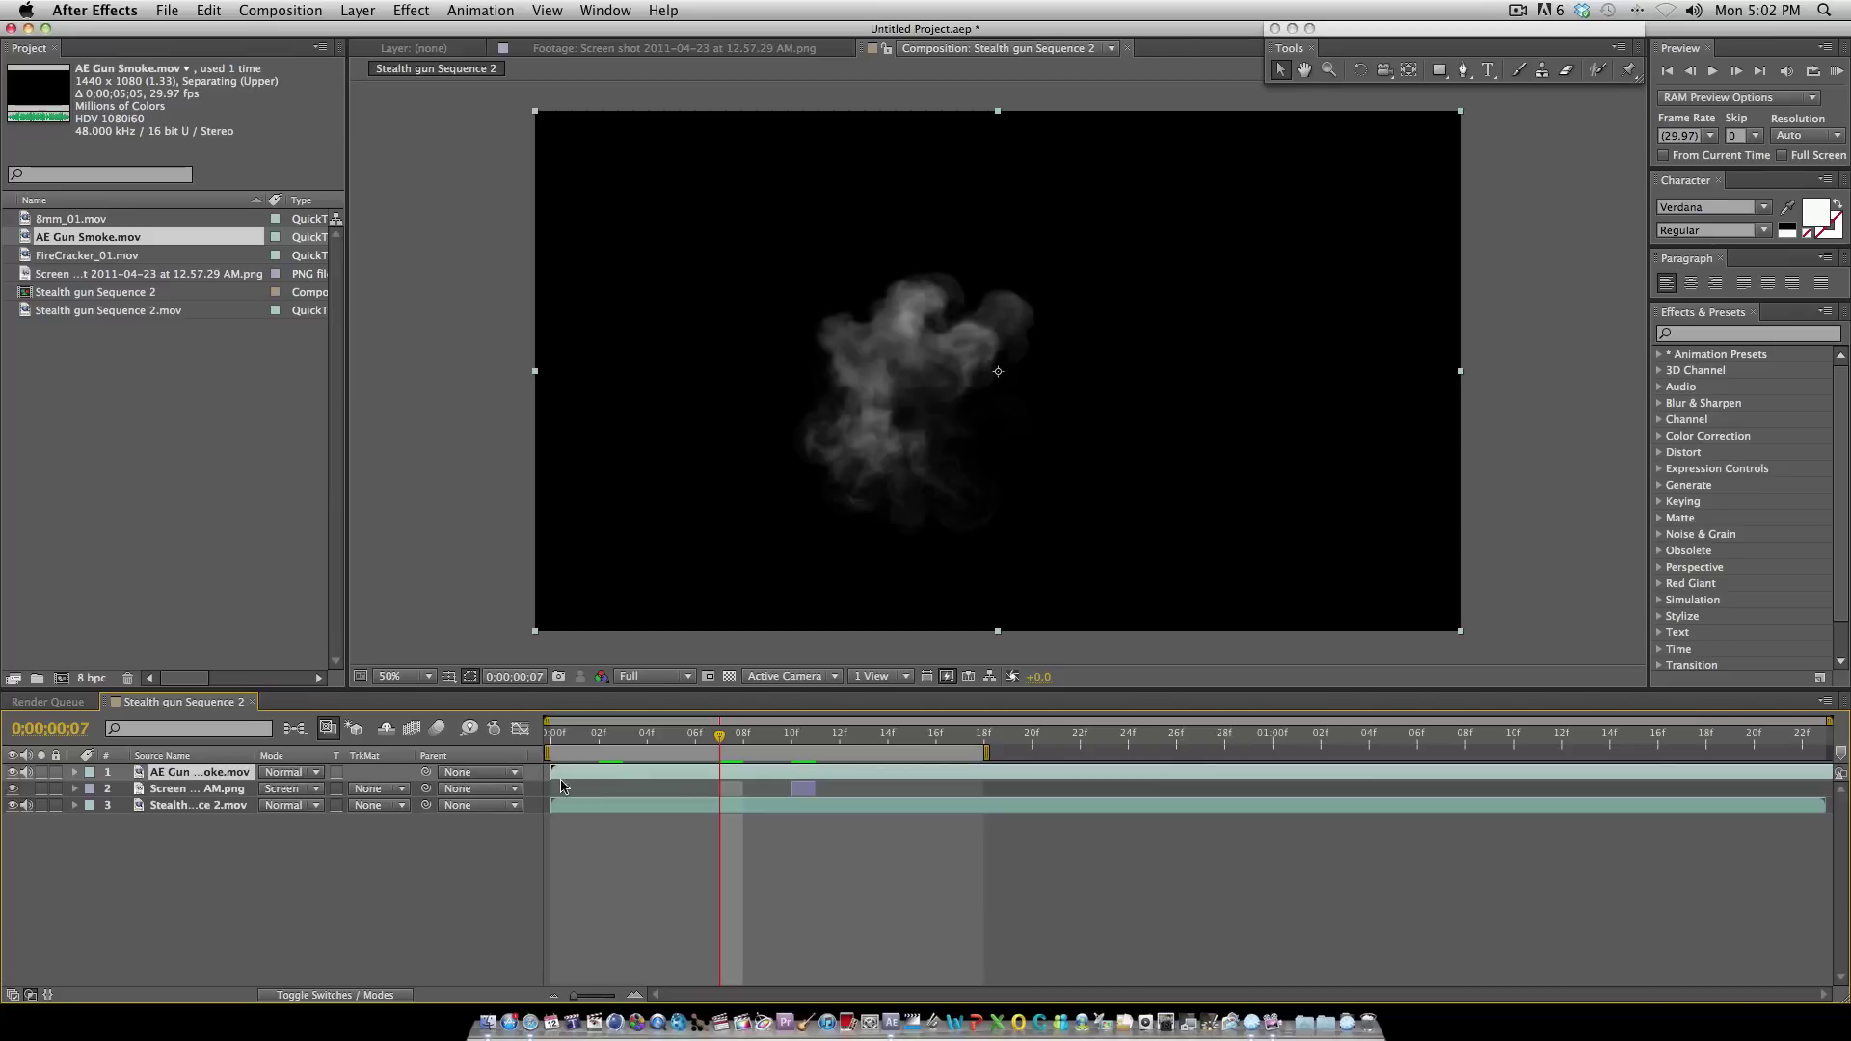
drag(552, 772, 719, 772)
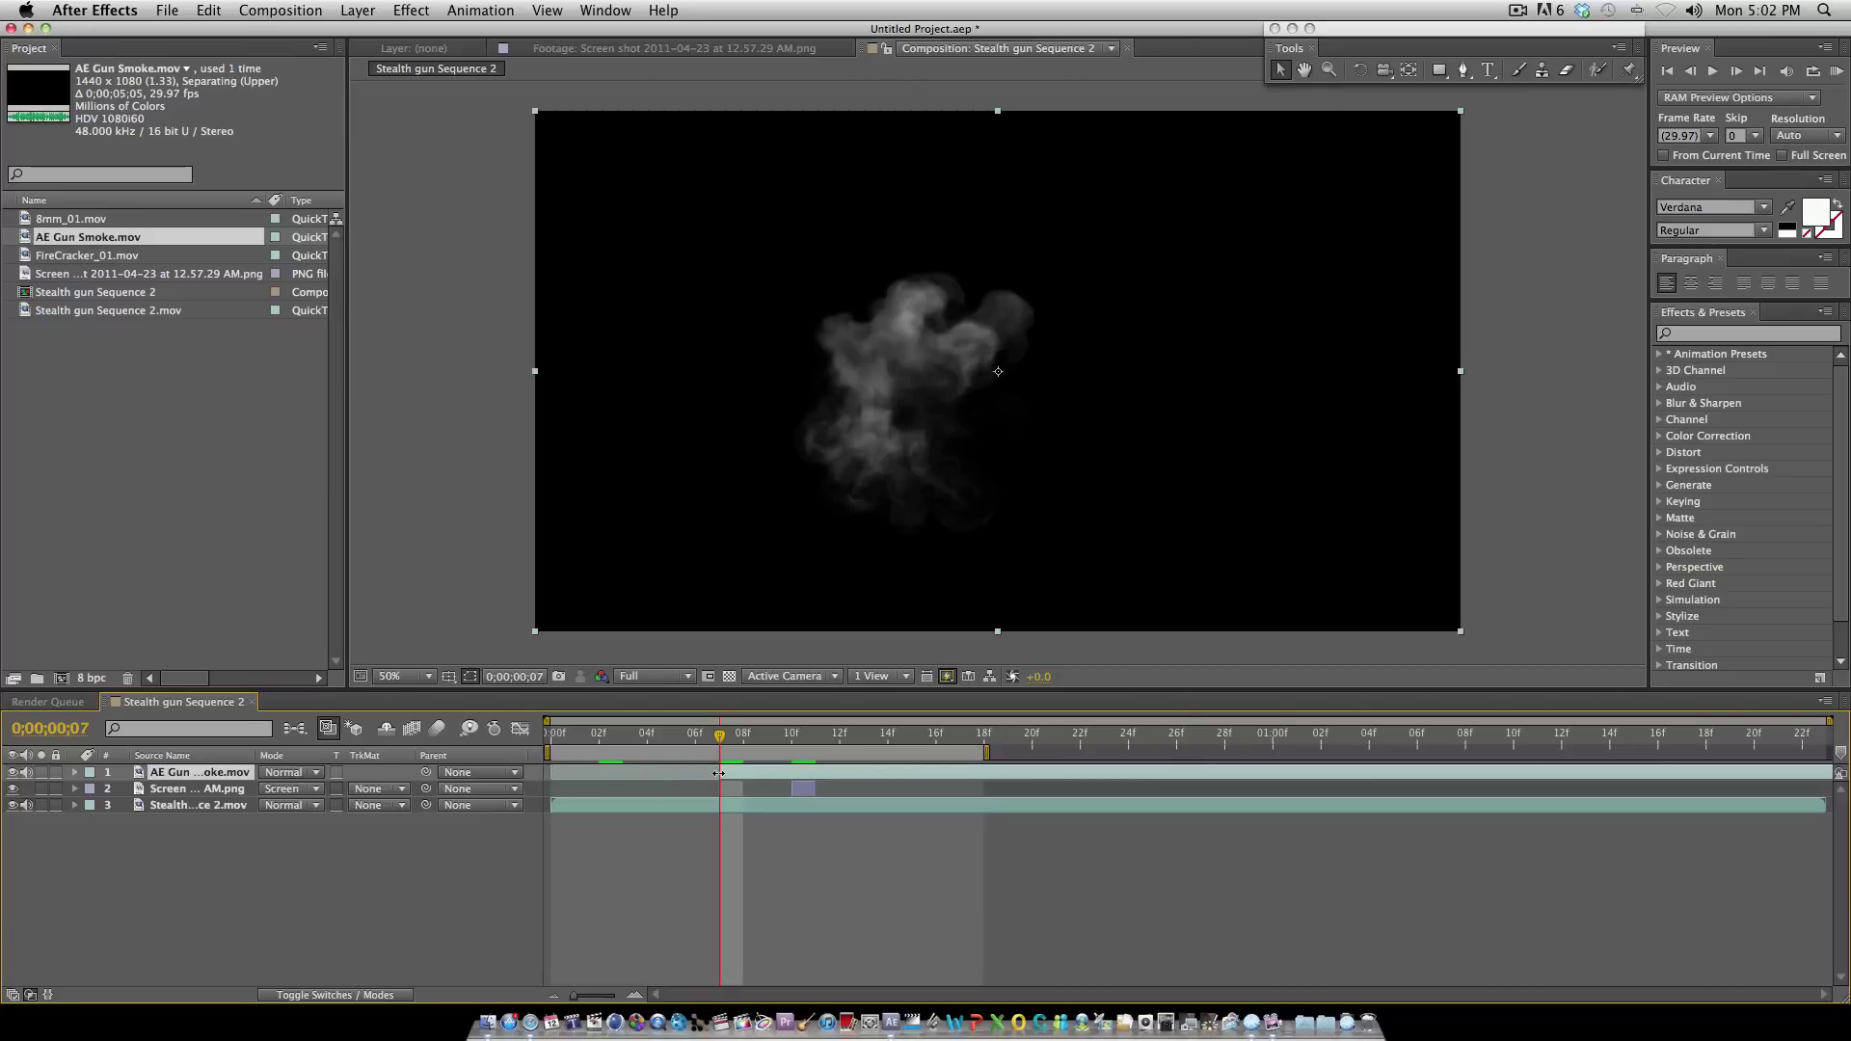
drag(1799, 774, 1016, 762)
drag(1439, 773, 1130, 800)
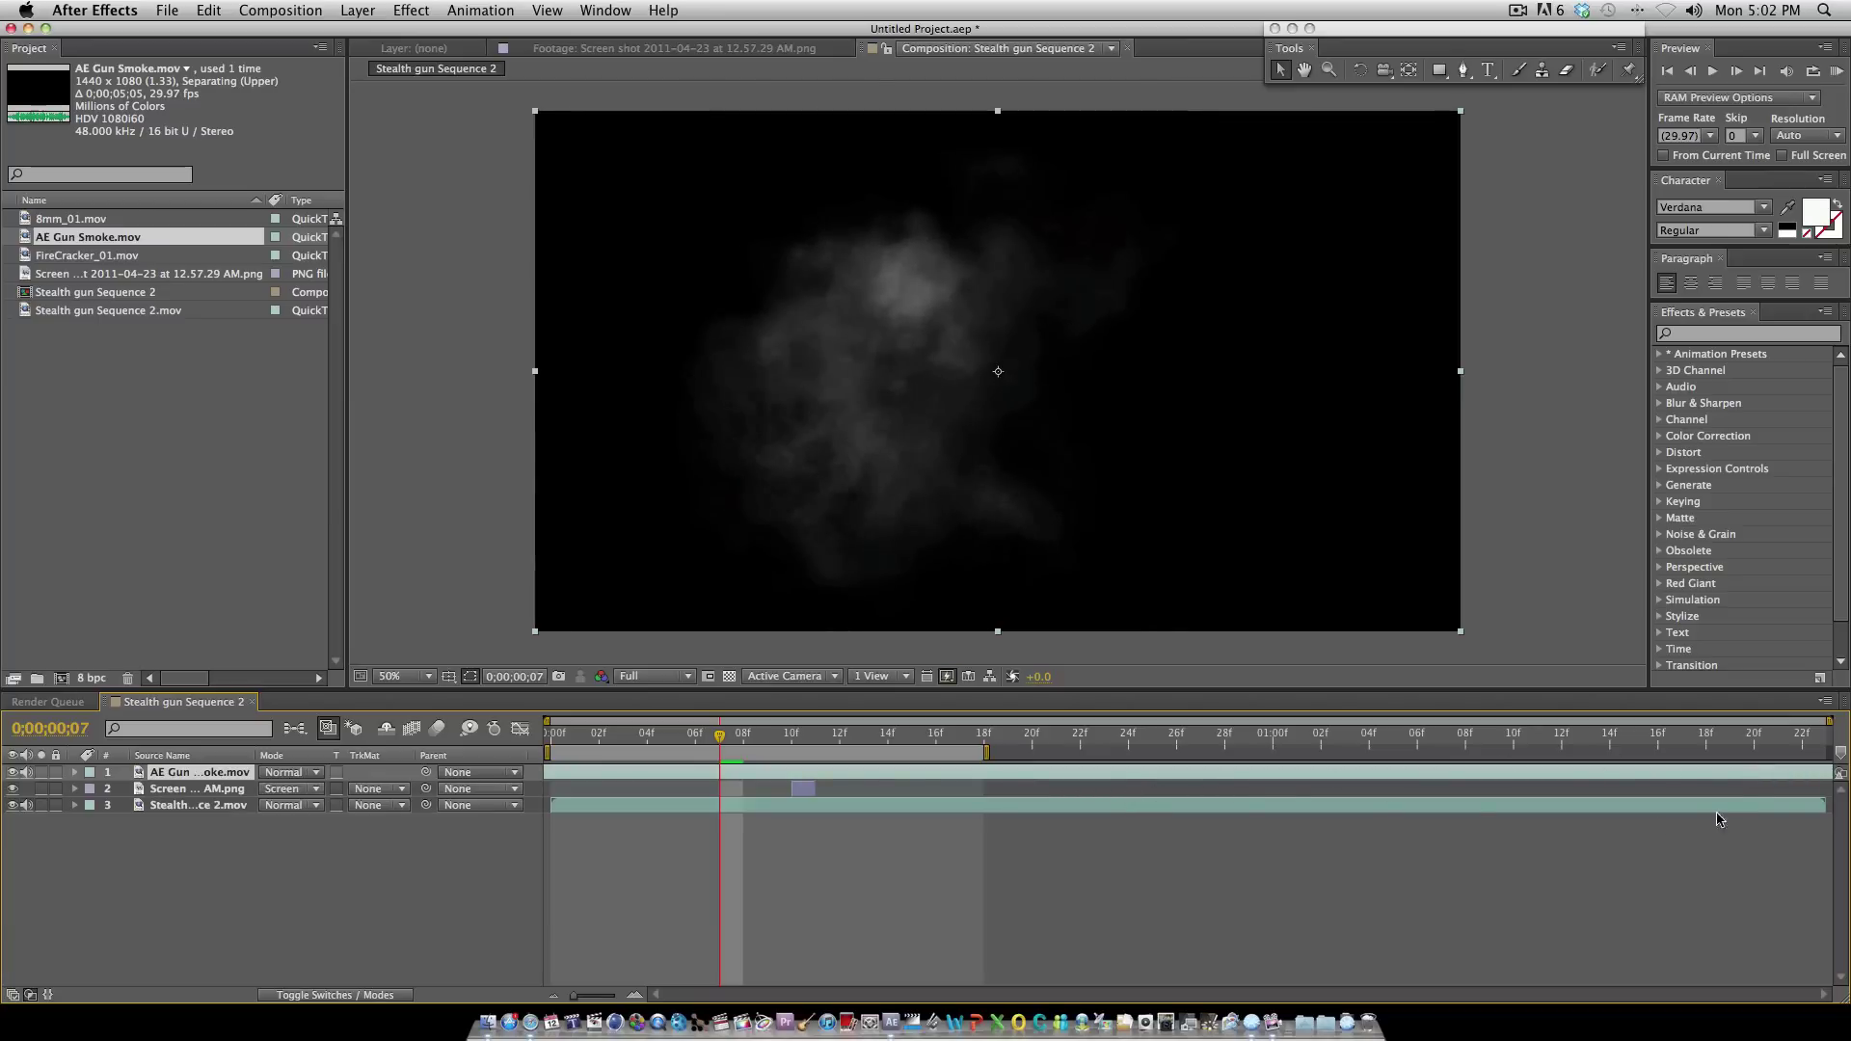
drag(1781, 773, 790, 773)
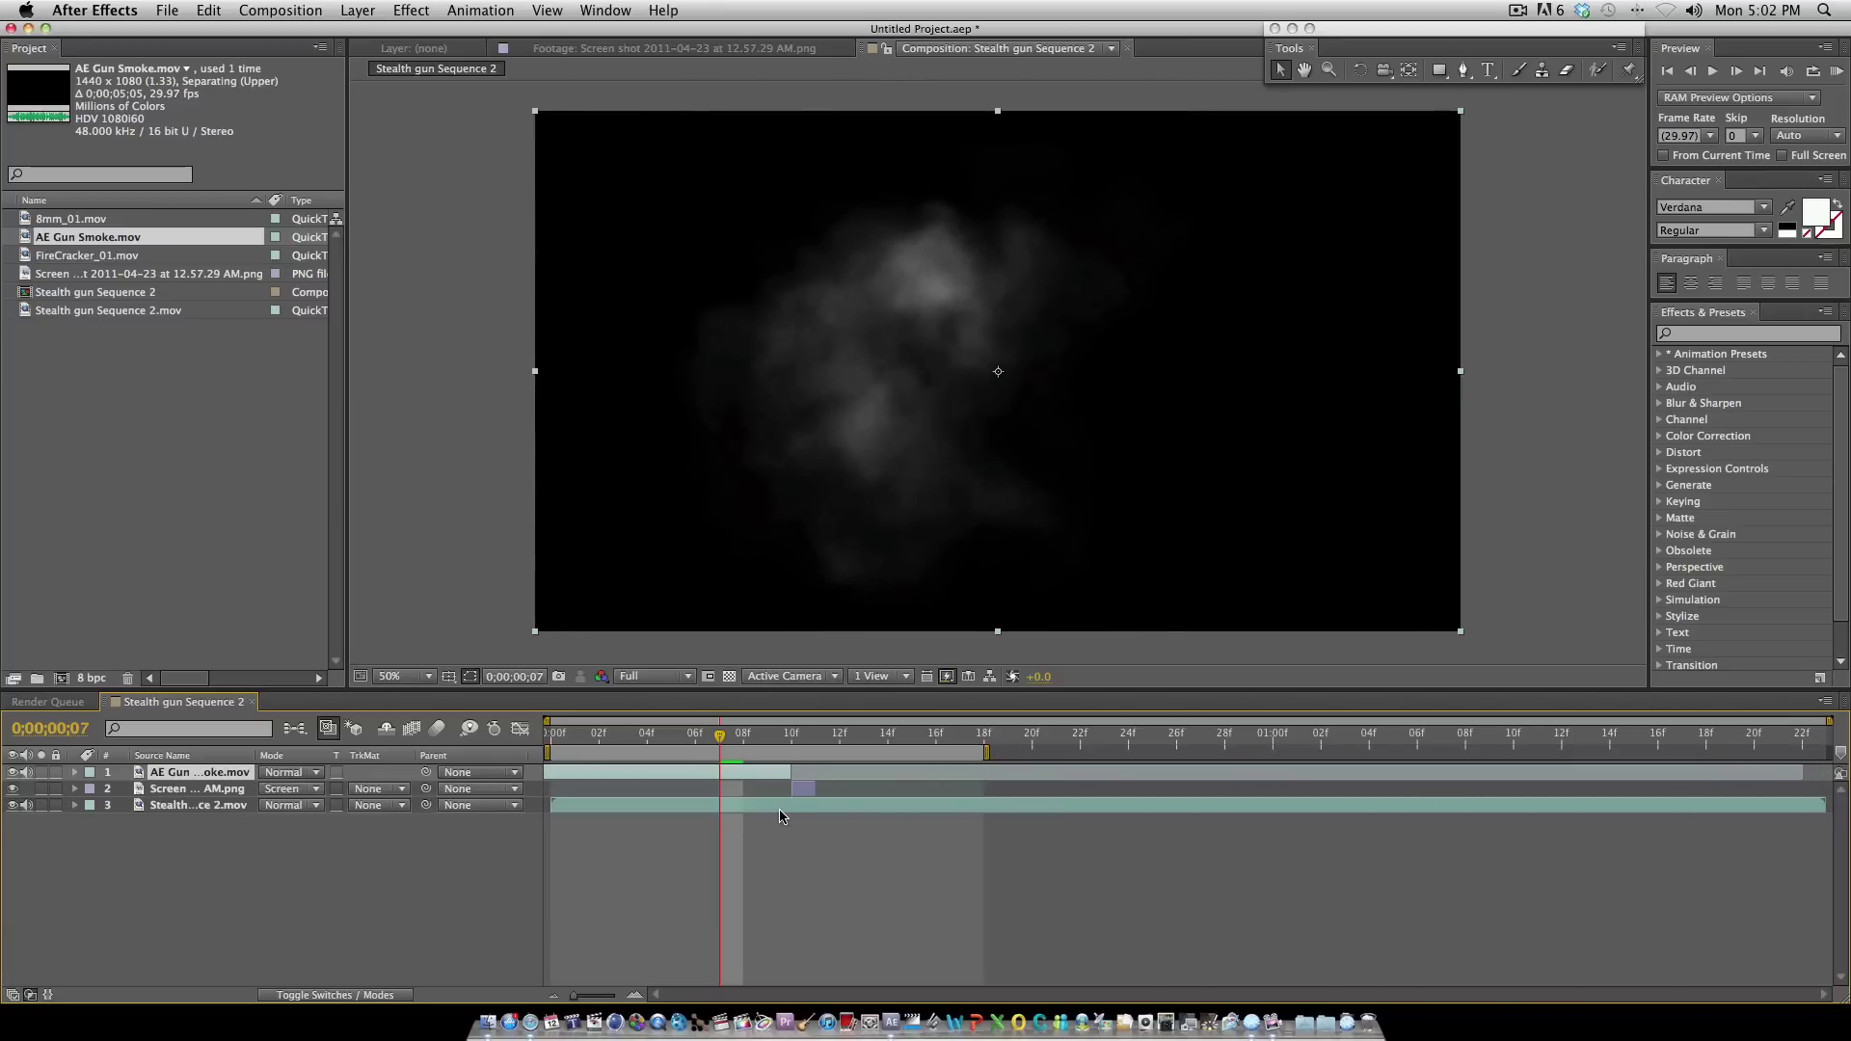
drag(675, 777, 1205, 777)
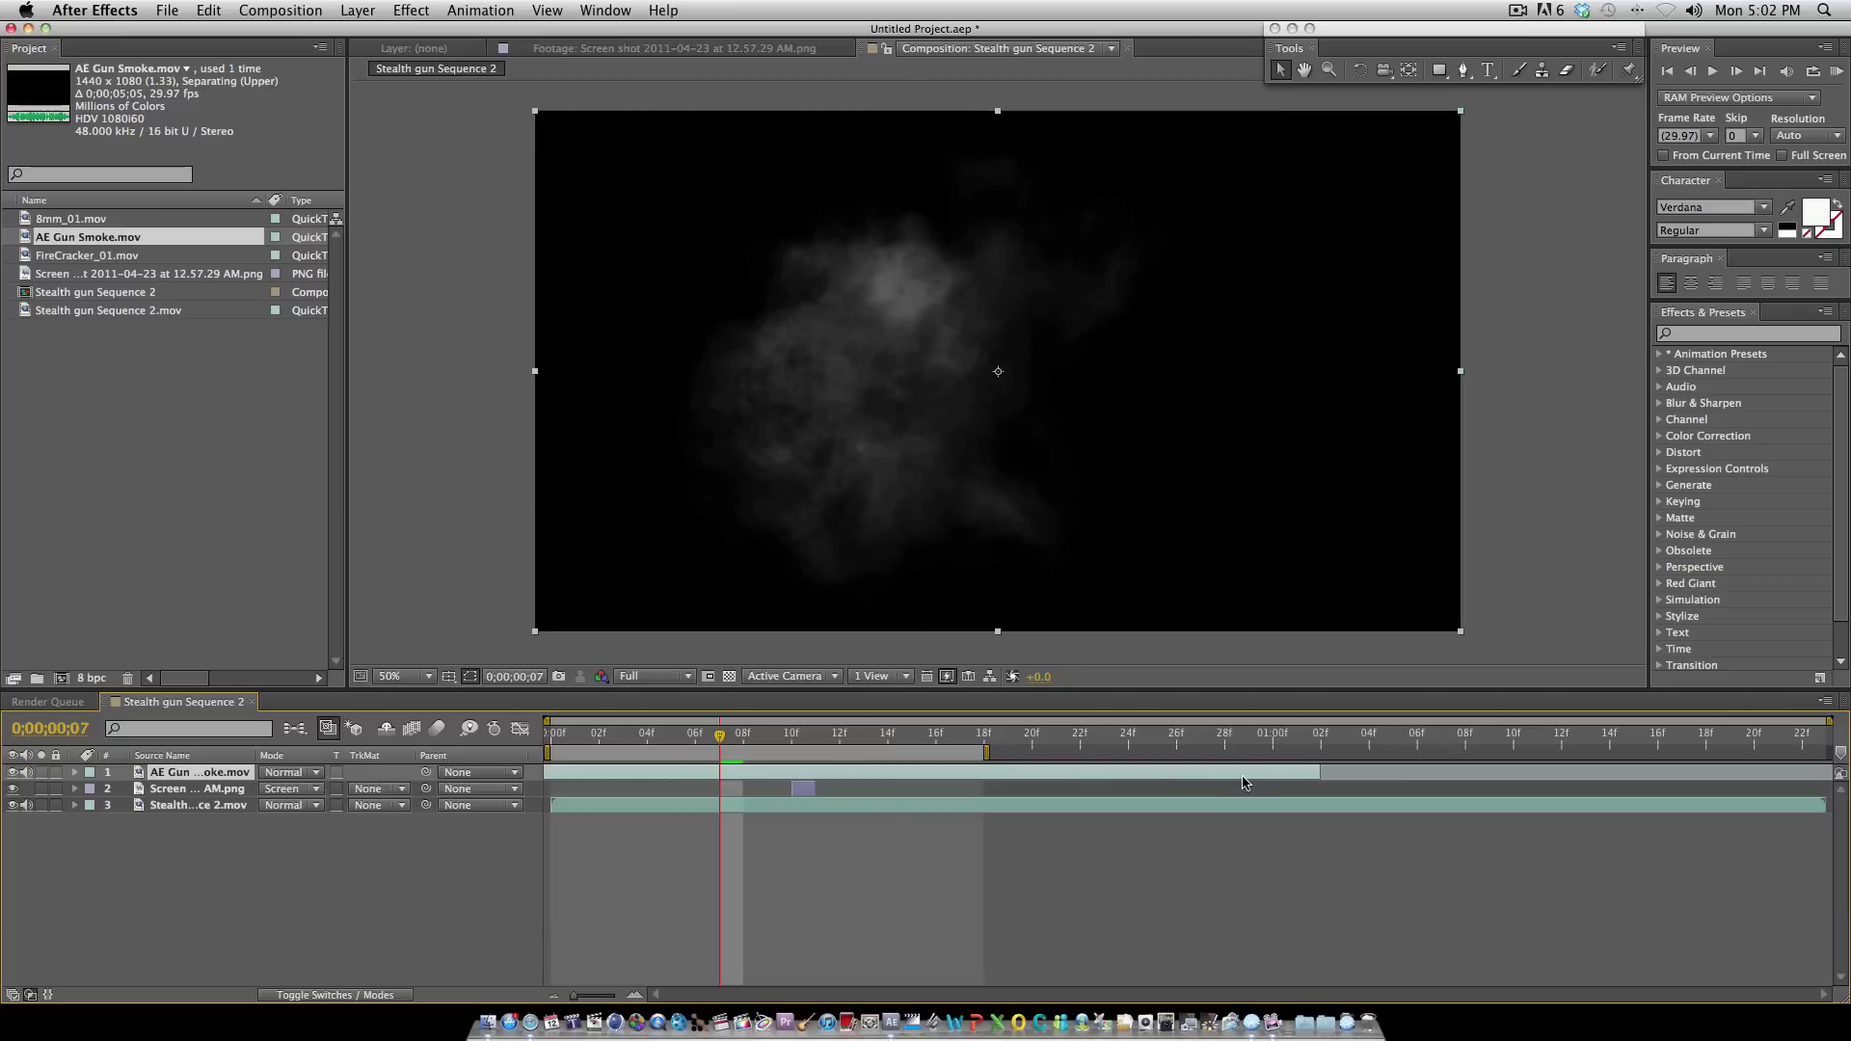
drag(1118, 775, 704, 776)
drag(902, 779, 1196, 783)
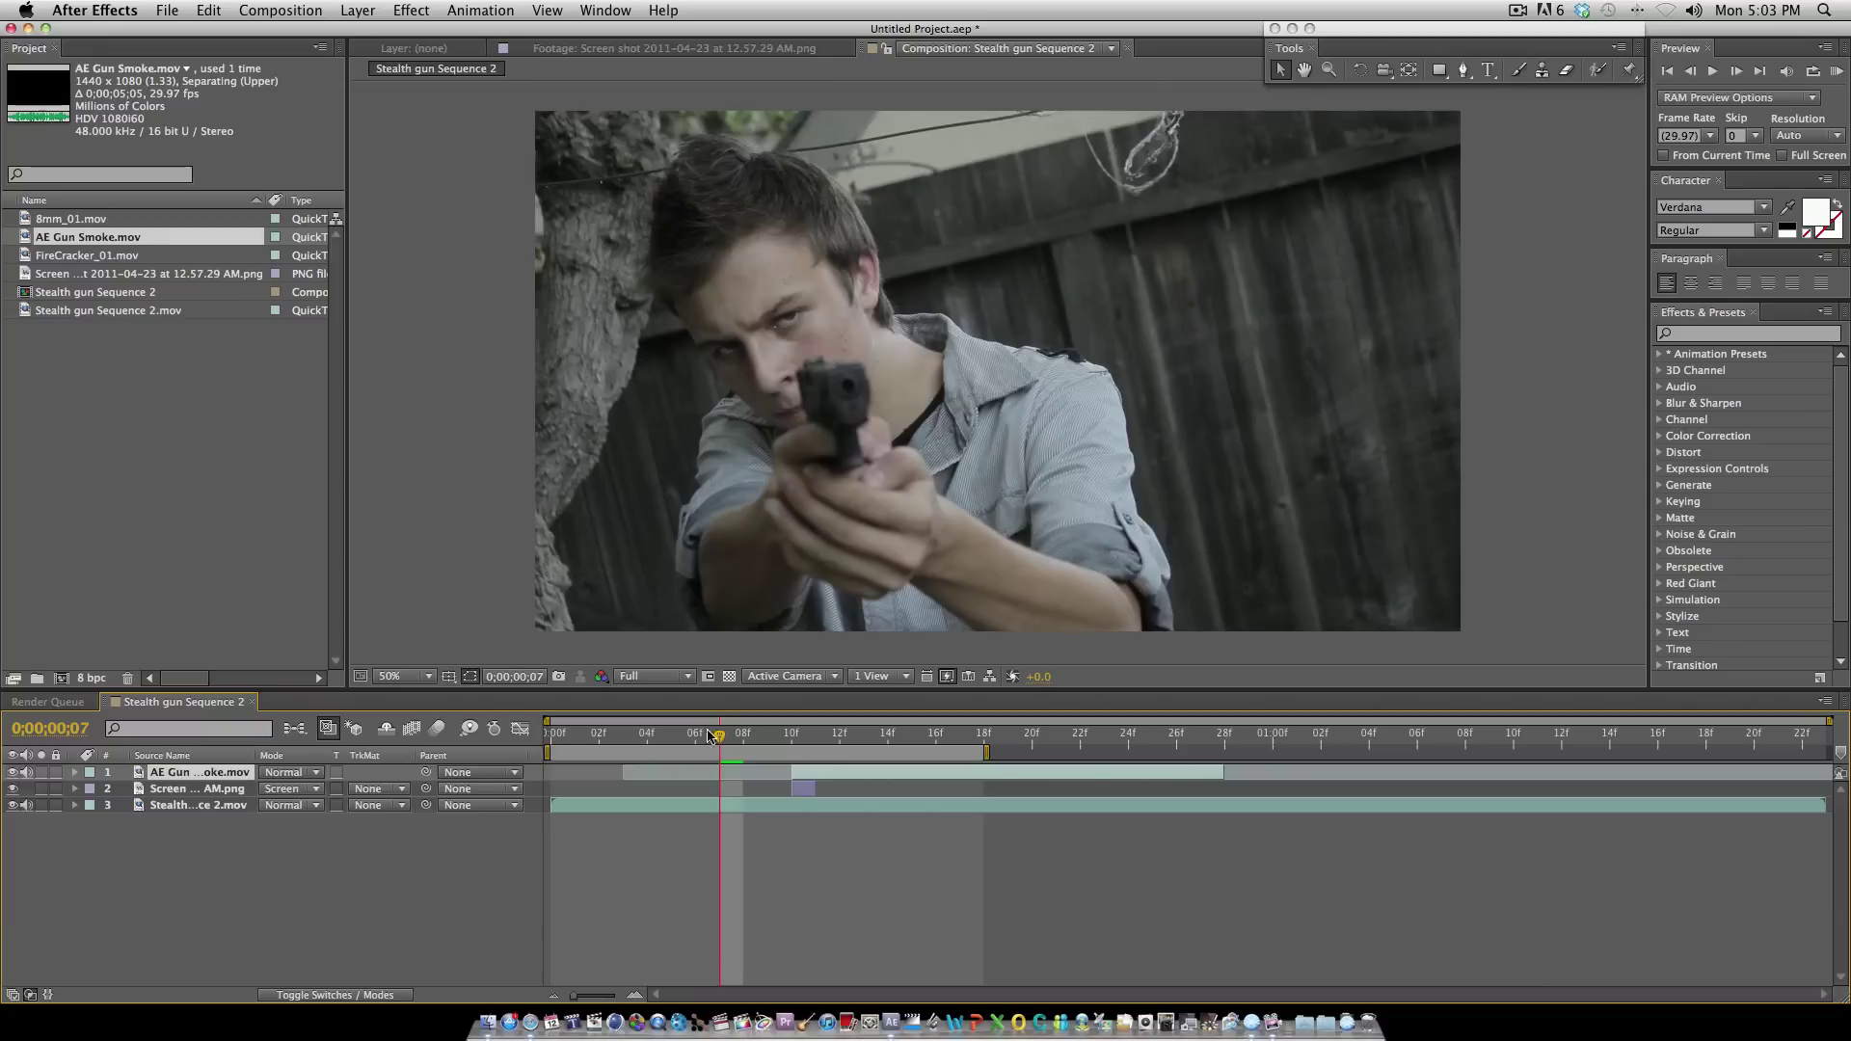
drag(758, 737, 796, 753)
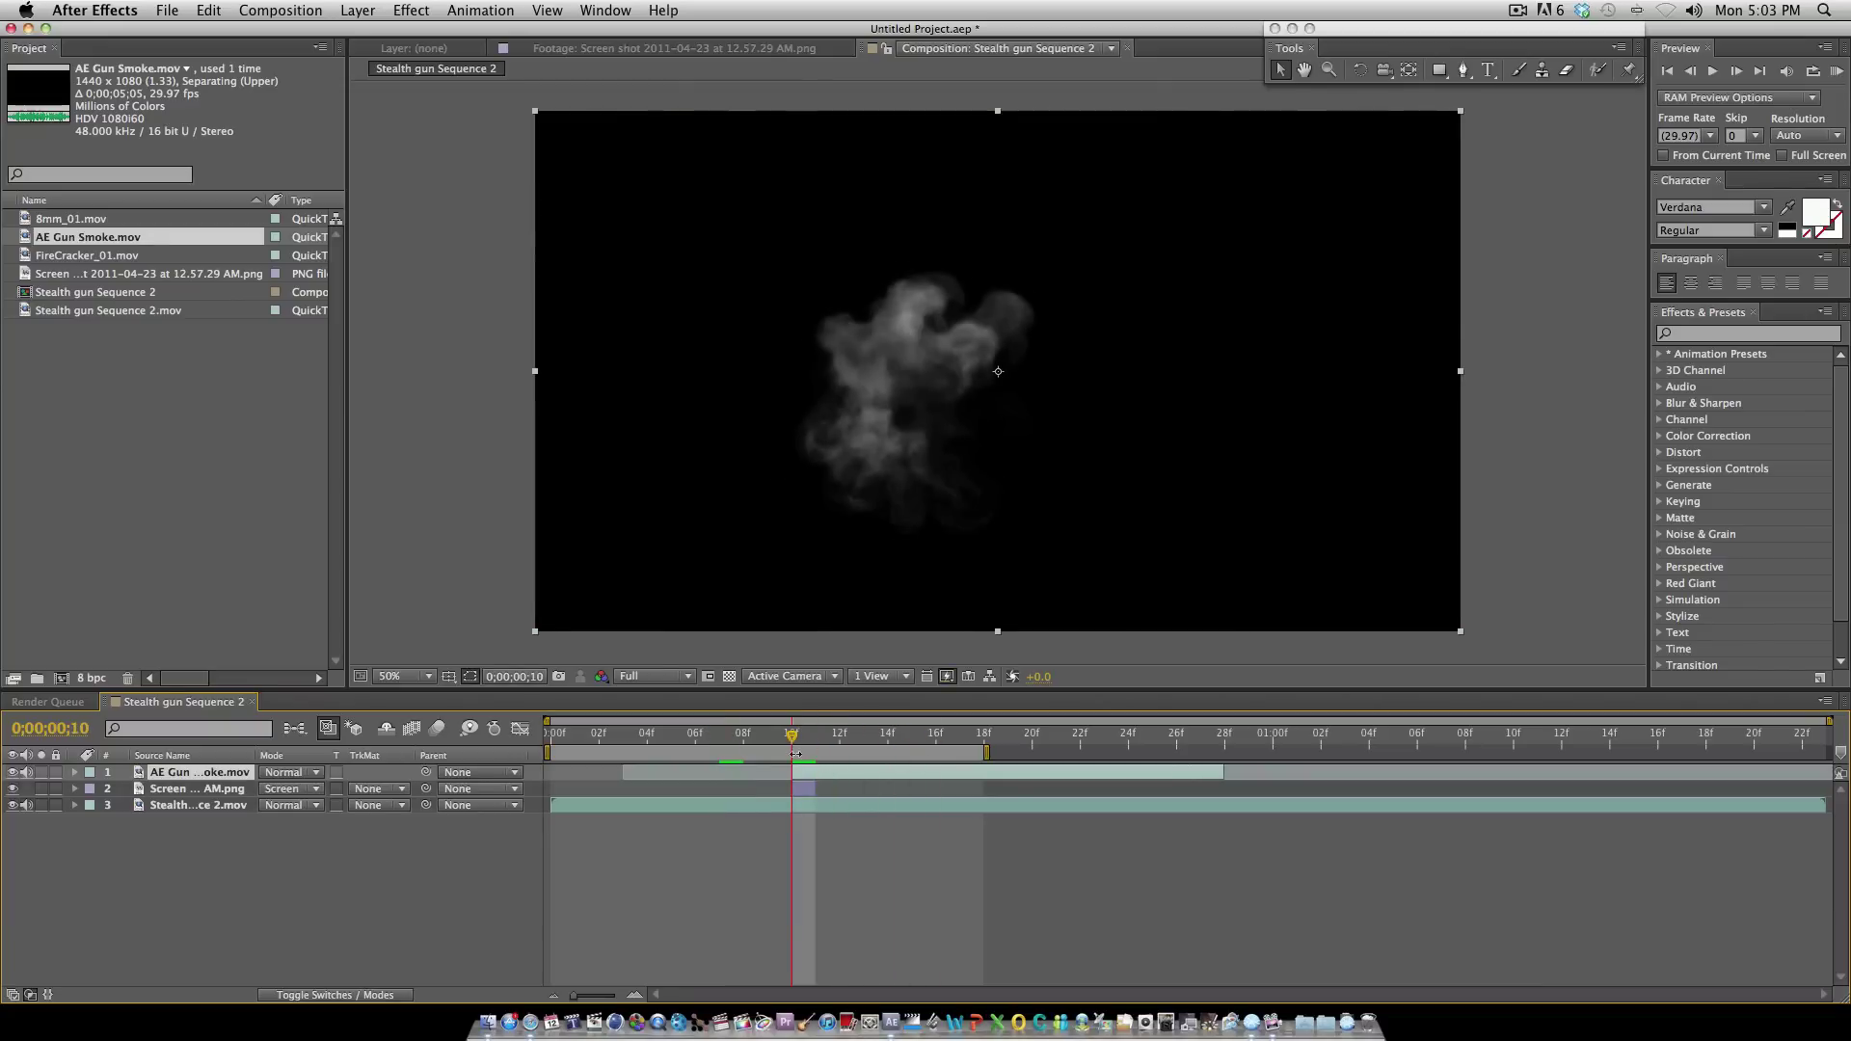
Step: Set the smoke layer's blending mode to Screen
click(288, 777)
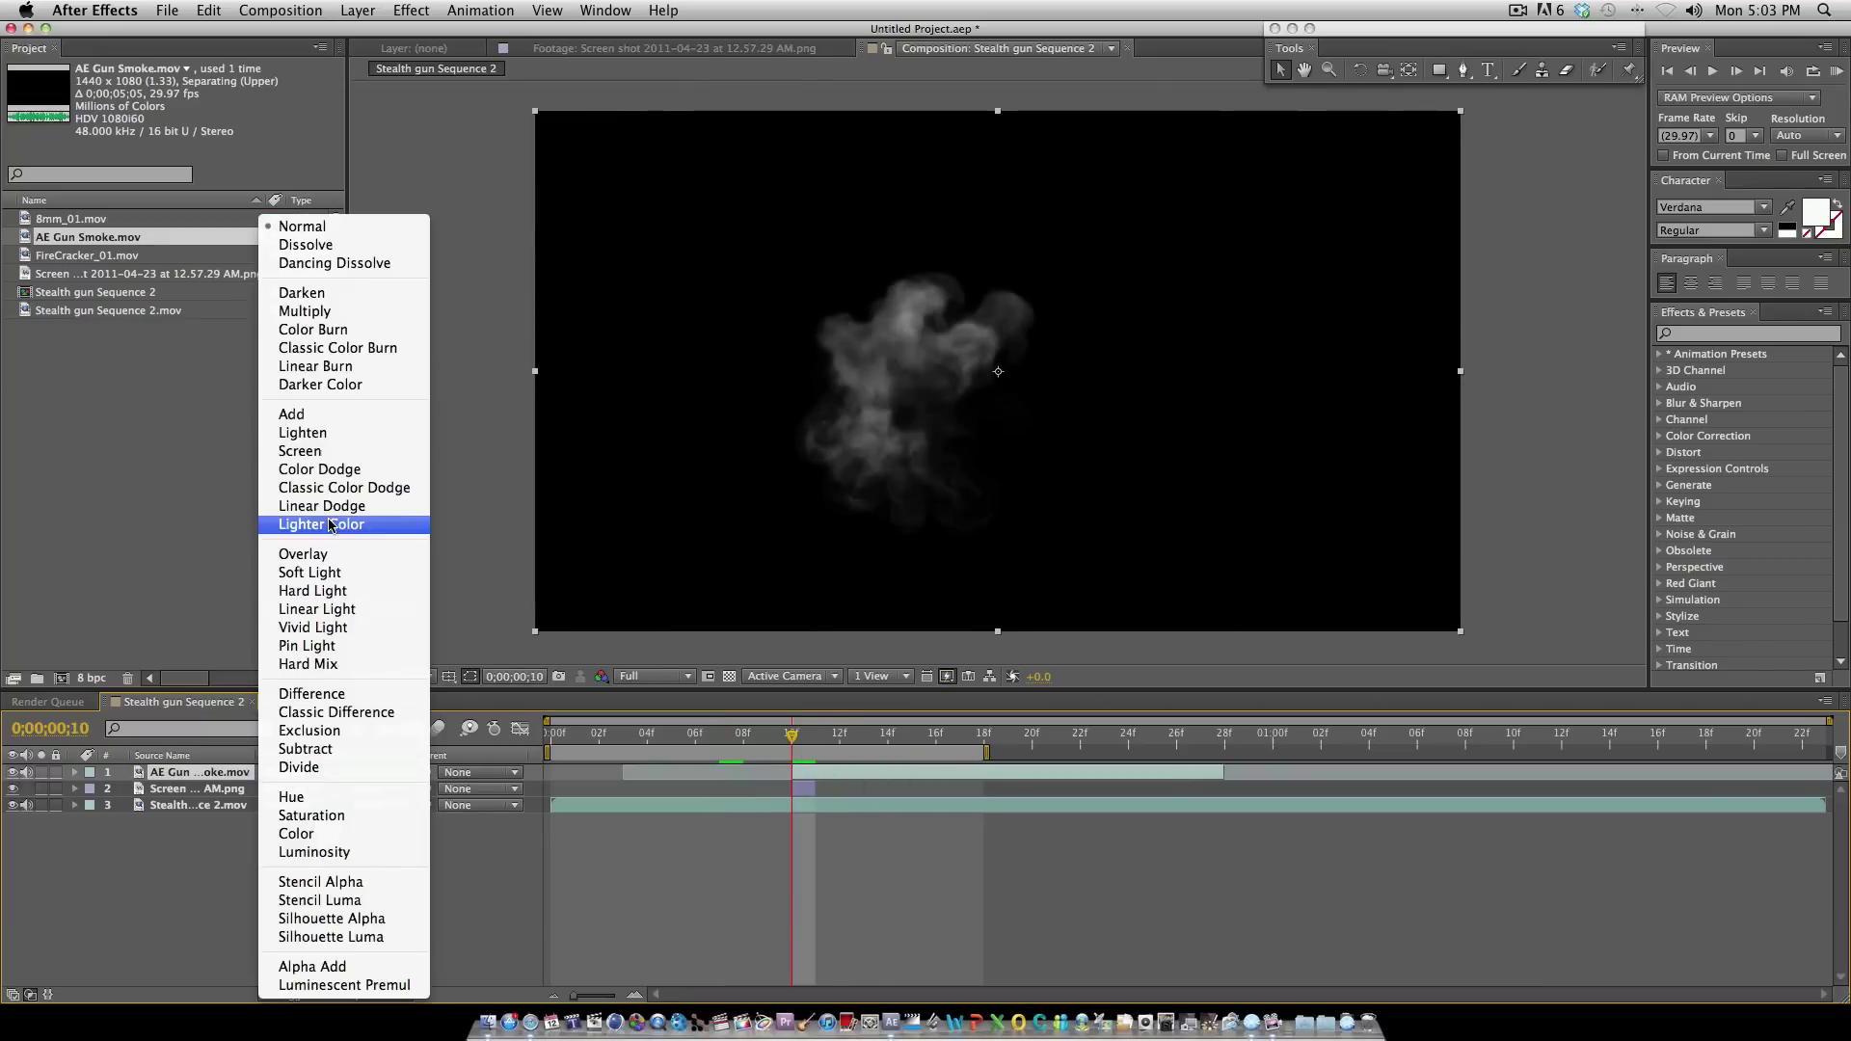
click(337, 455)
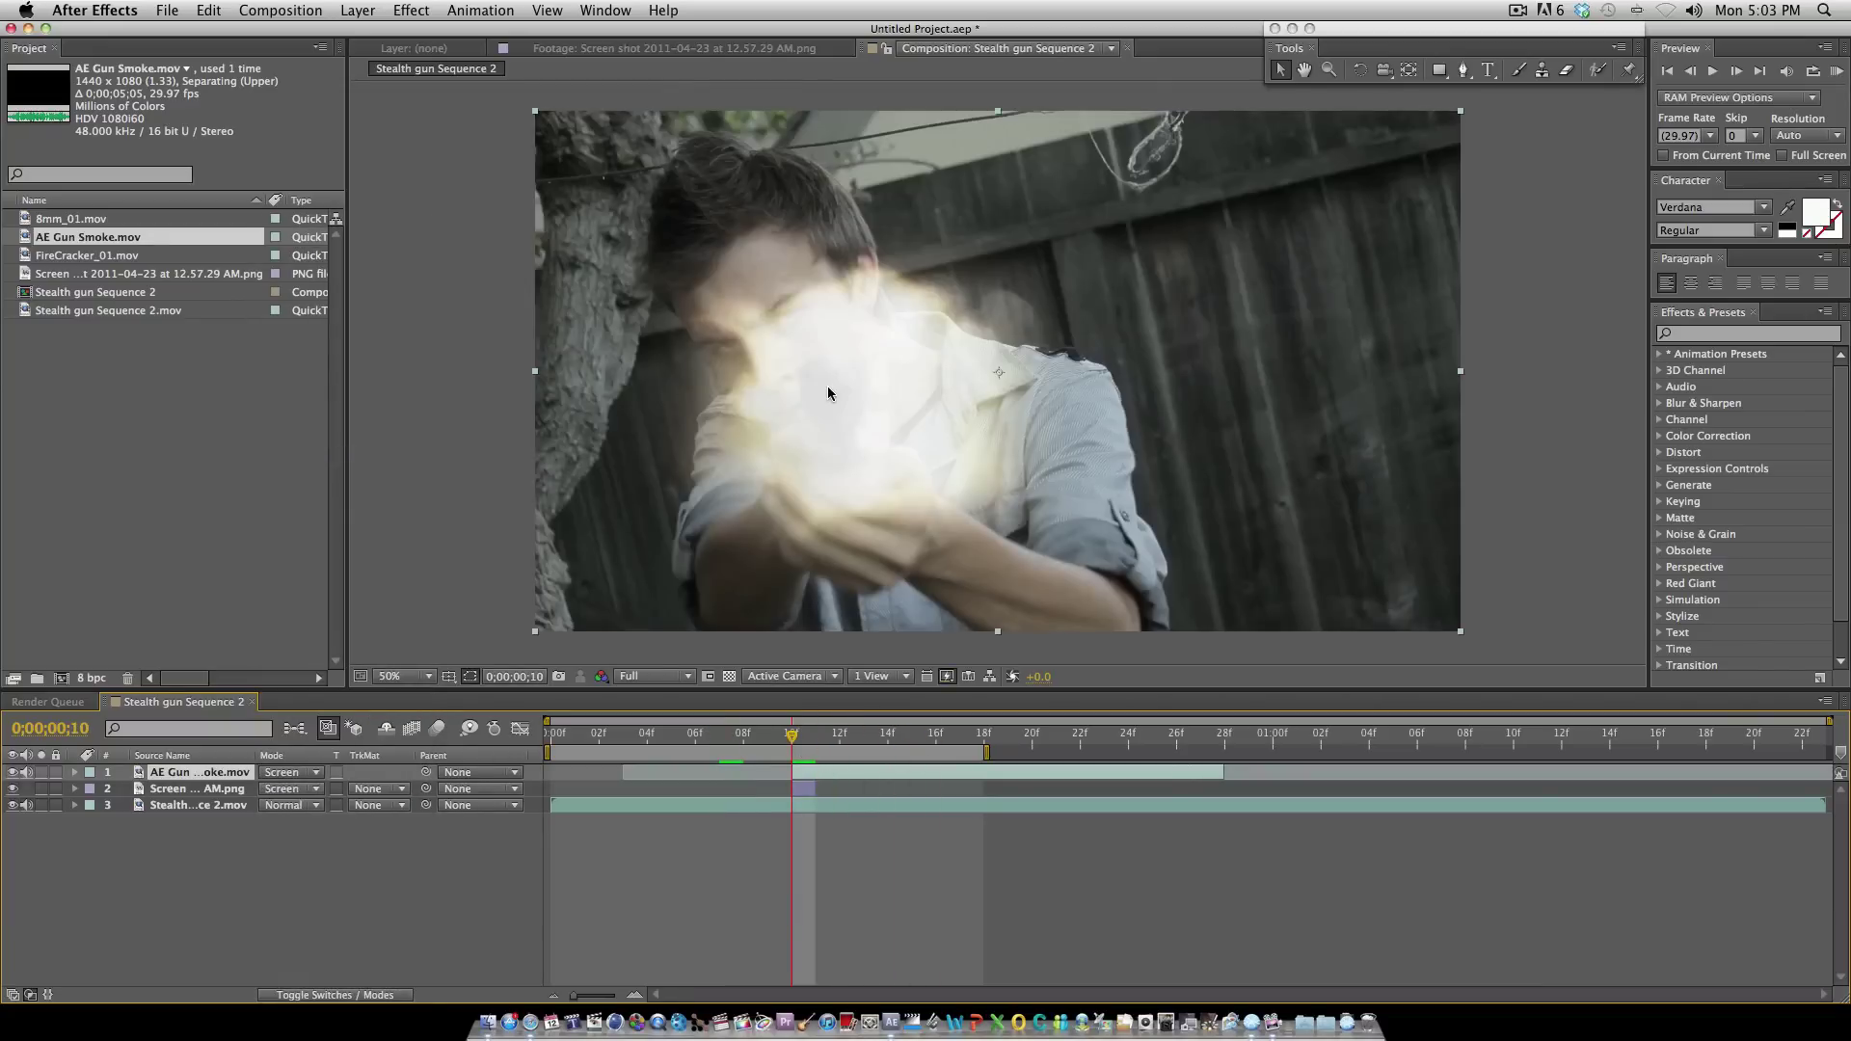
click(1473, 420)
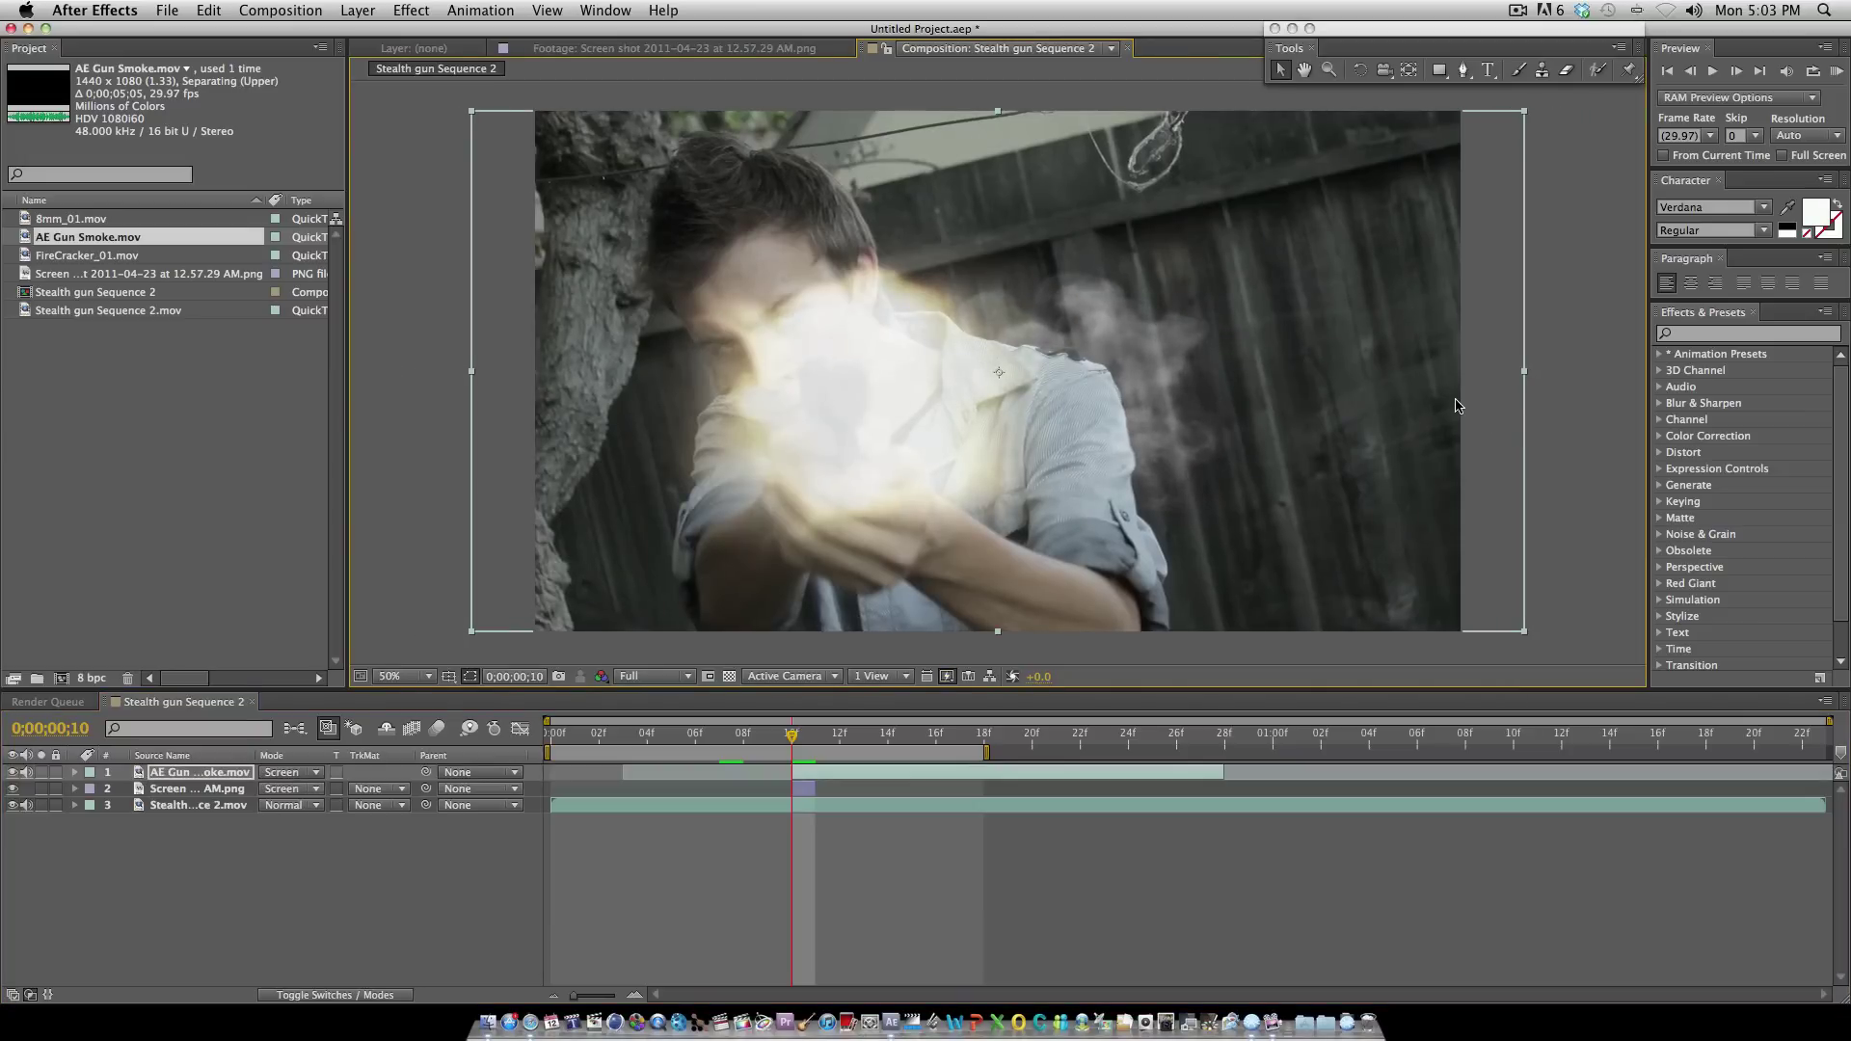
Step: Rotate, move and enlarge the smoke so it drifts from the pistol muzzle
key(w)
drag(1288, 290, 1309, 342)
key(v)
drag(1152, 452, 992, 392)
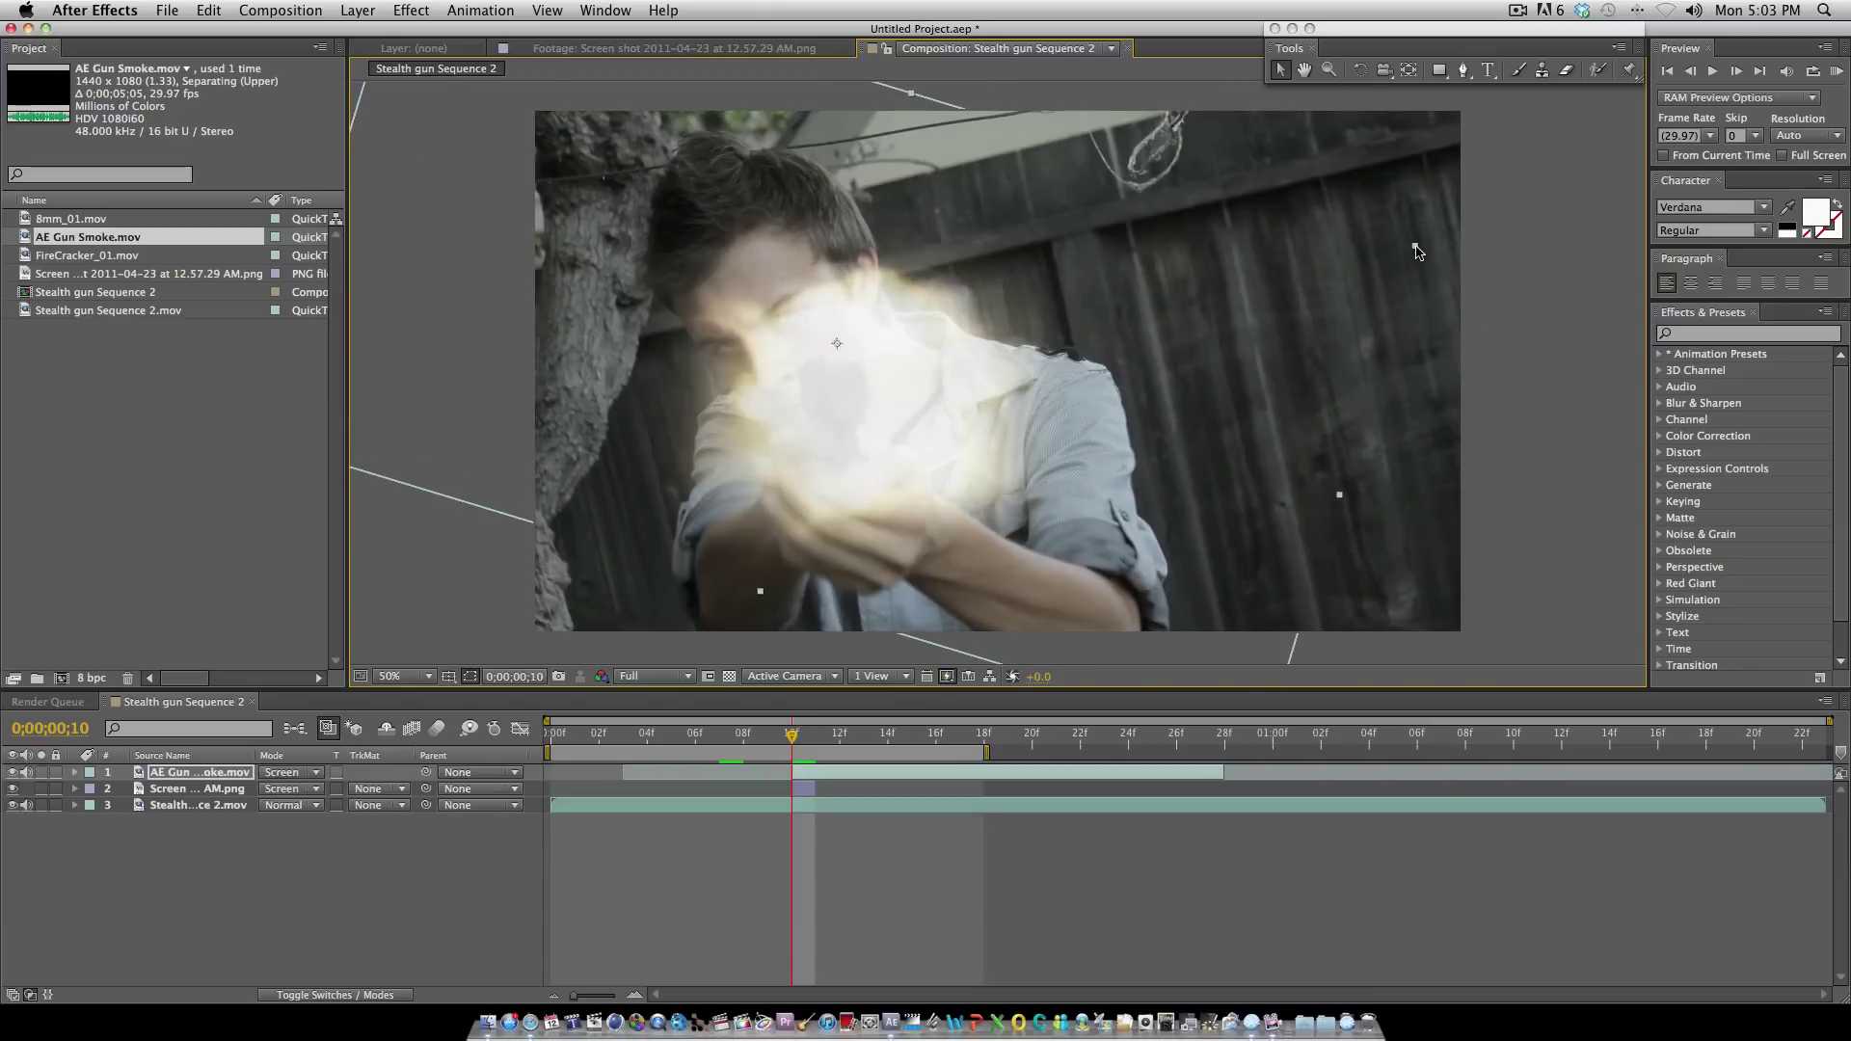
drag(1414, 244, 1493, 238)
mouse_move(967, 417)
mouse_down()
mouse_move(976, 381)
mouse_move(973, 396)
mouse_up()
mouse_move(792, 738)
mouse_down()
mouse_move(983, 738)
mouse_move(744, 752)
mouse_move(865, 762)
mouse_move(787, 759)
mouse_up()
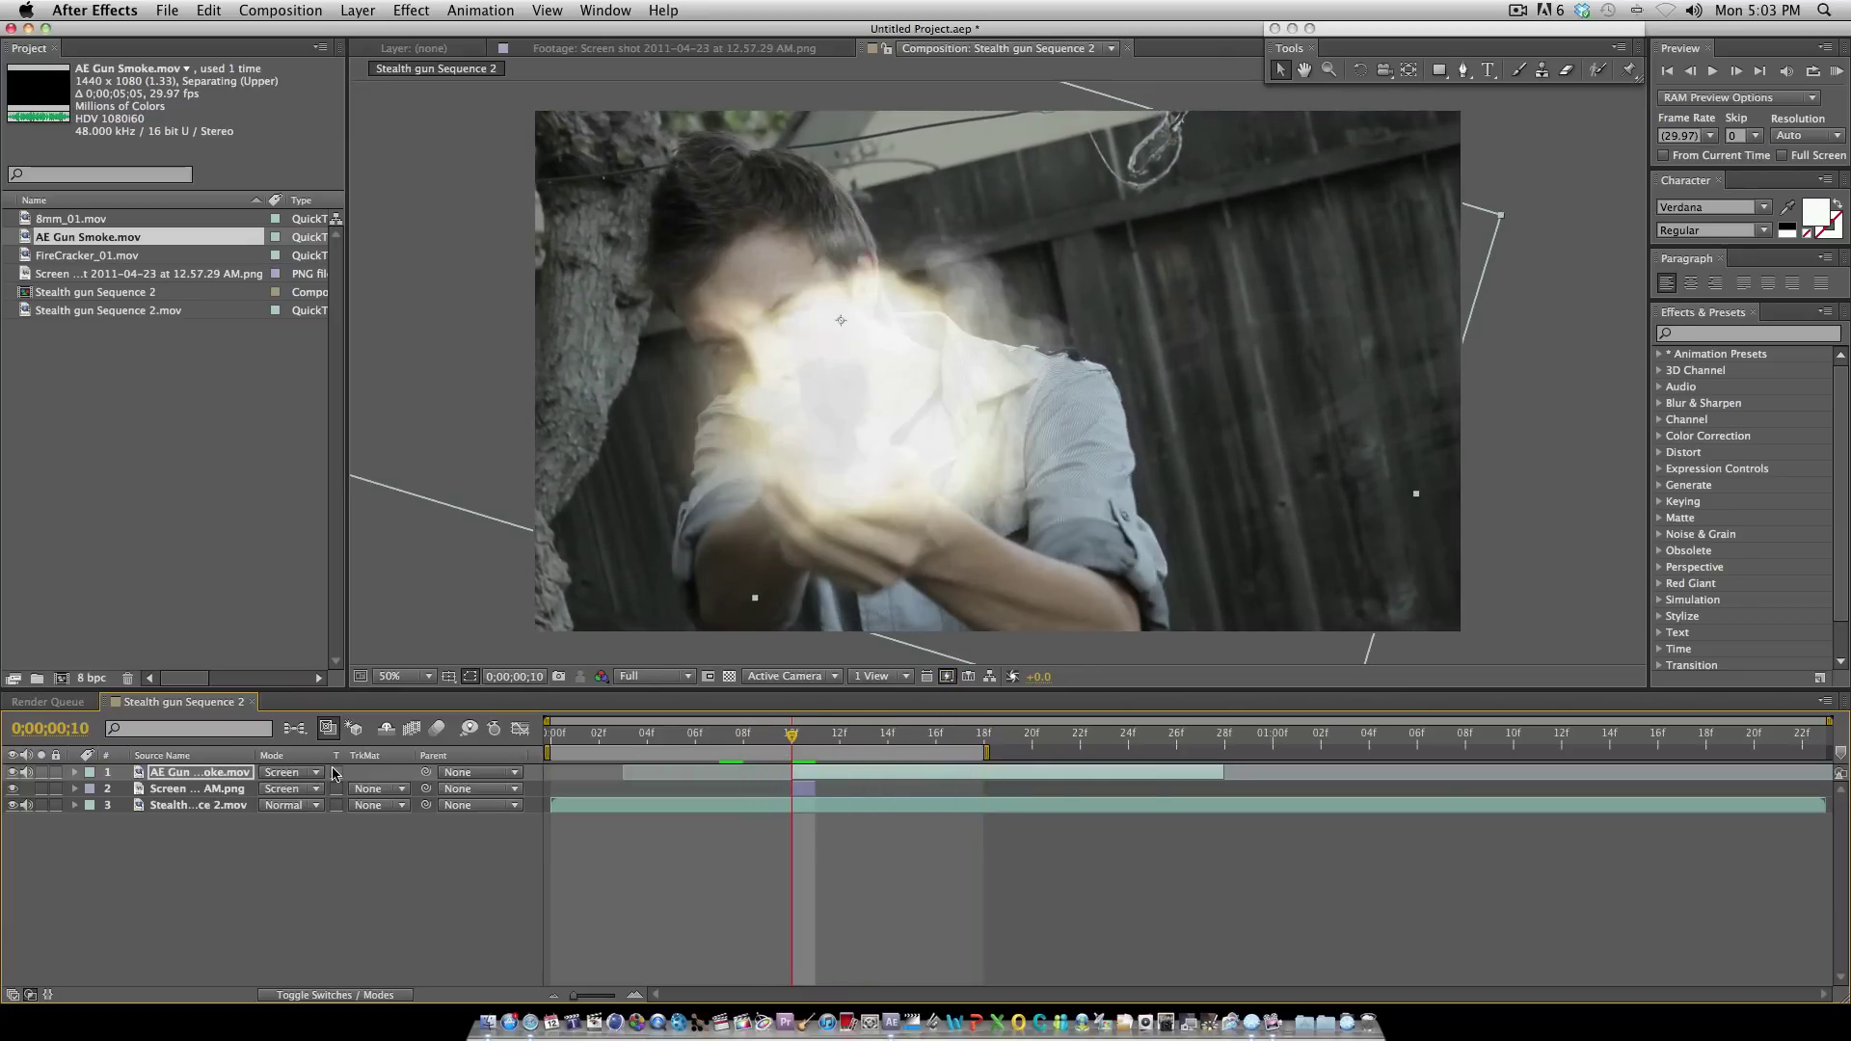
Step: Keyframe the smoke's opacity at 100% on frame 10 and 24% on frame 17
click(74, 773)
click(92, 789)
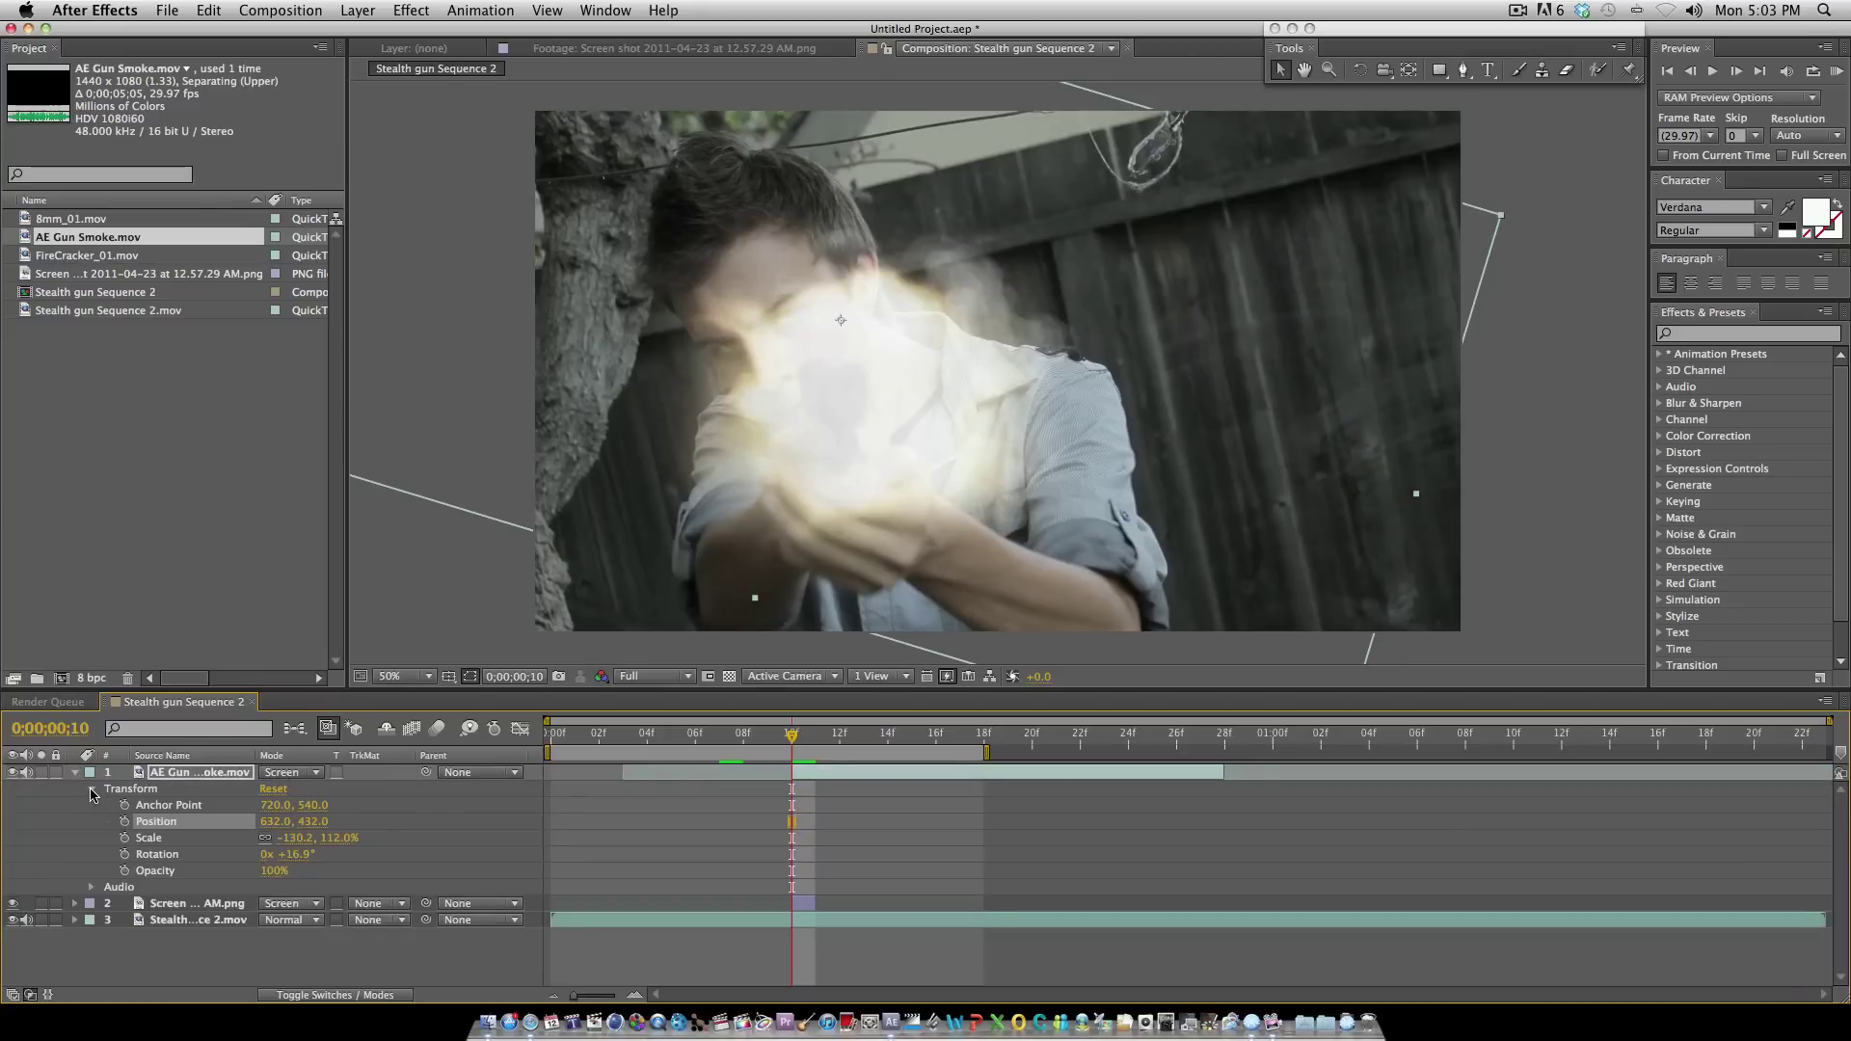
click(125, 871)
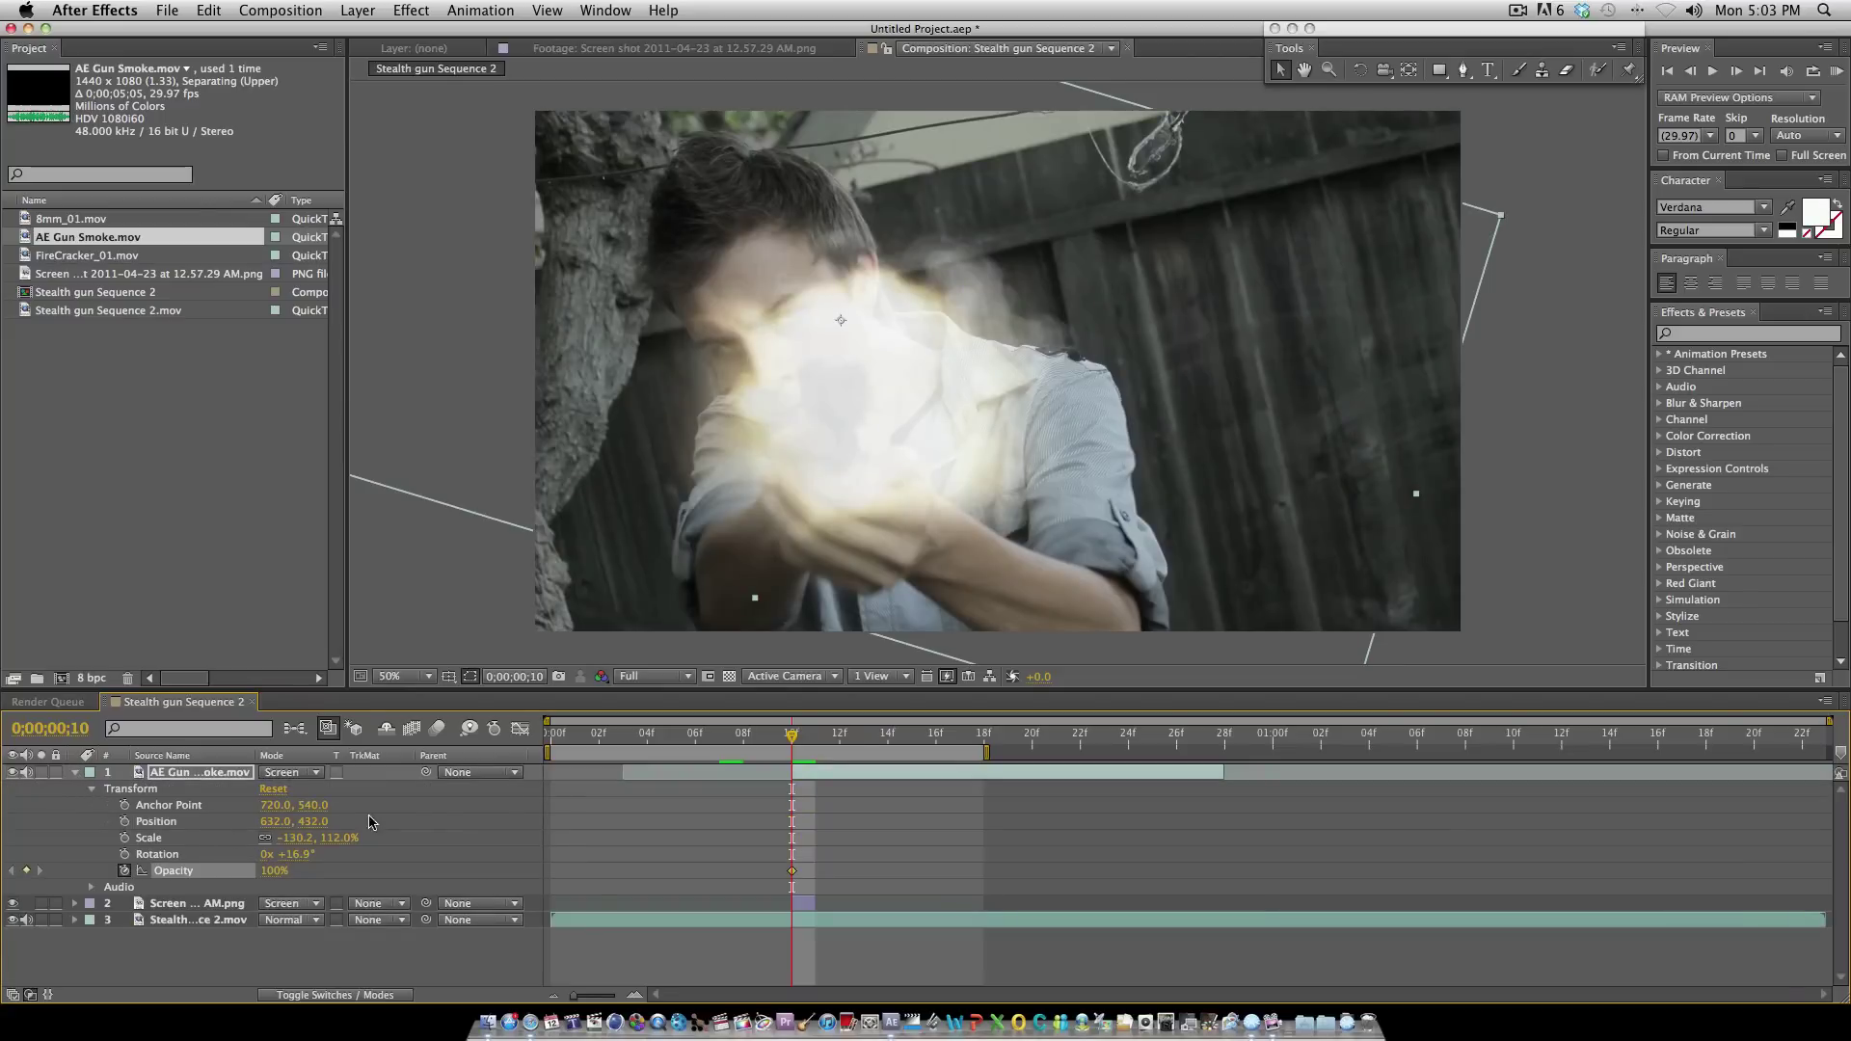
drag(801, 741, 961, 766)
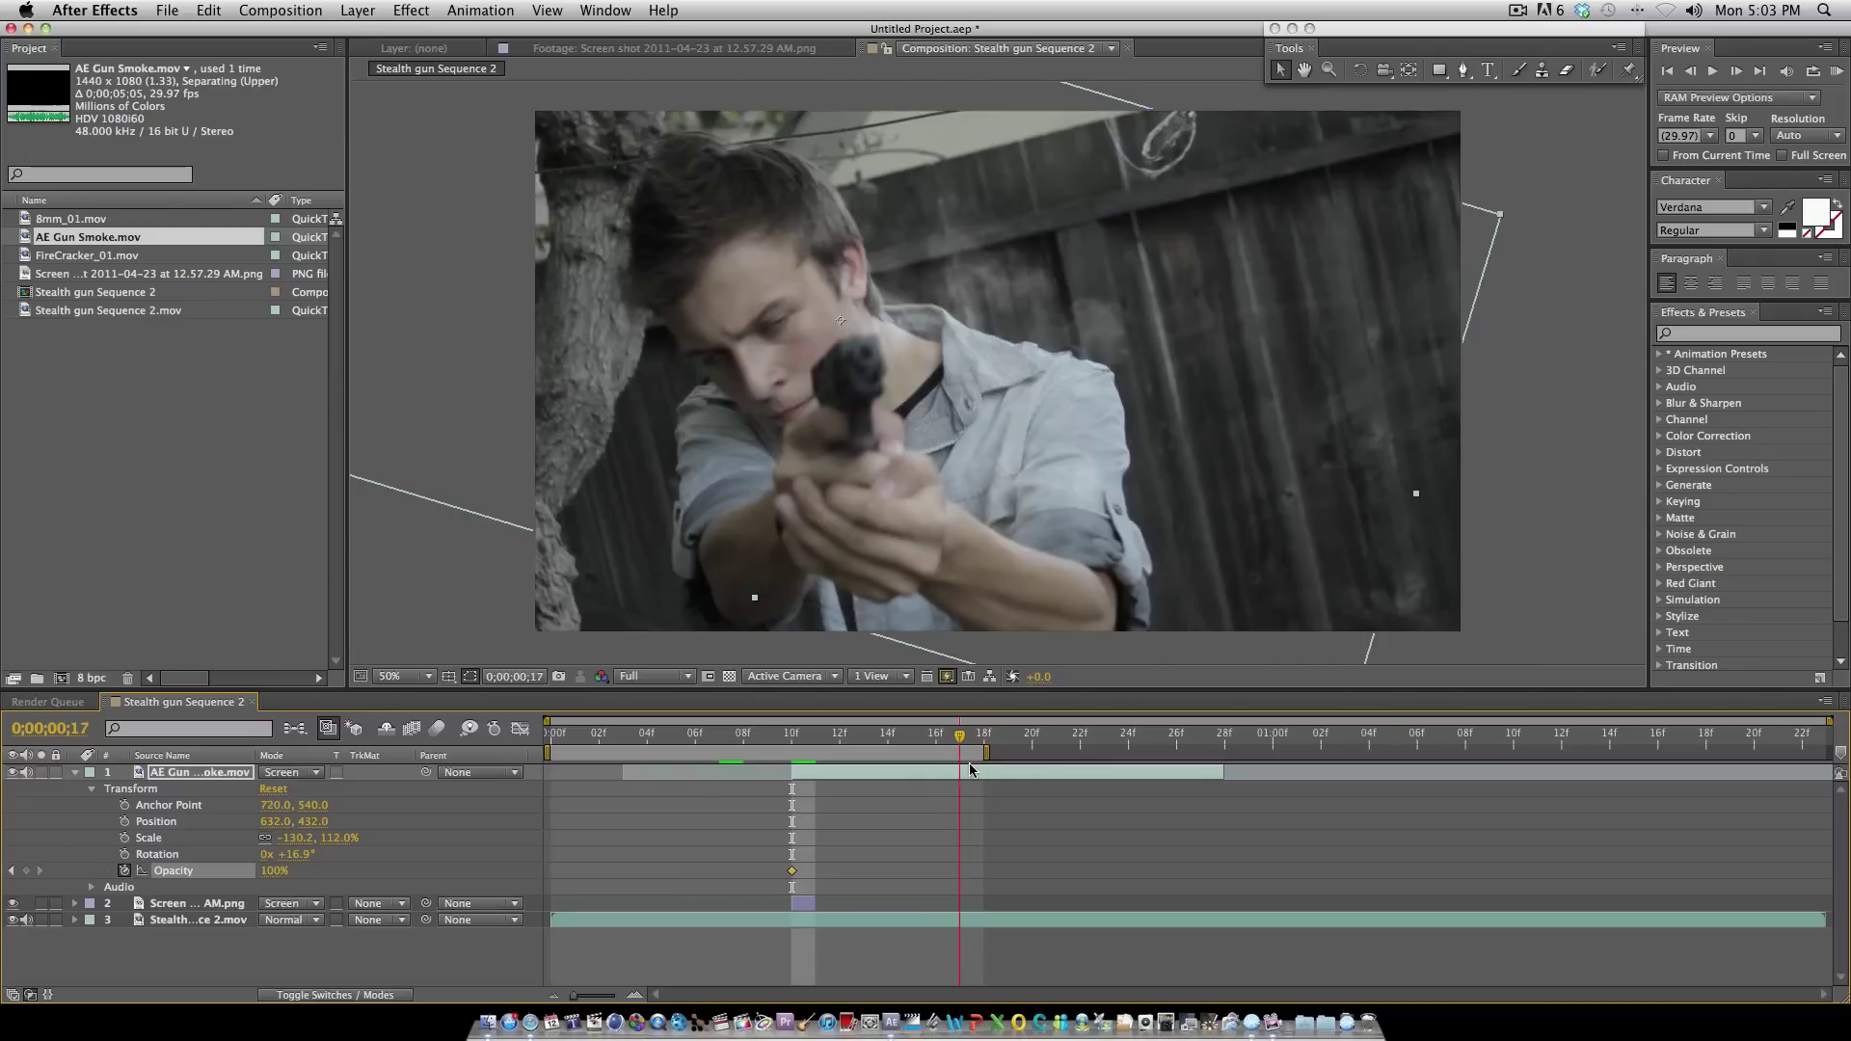
drag(275, 871, 204, 875)
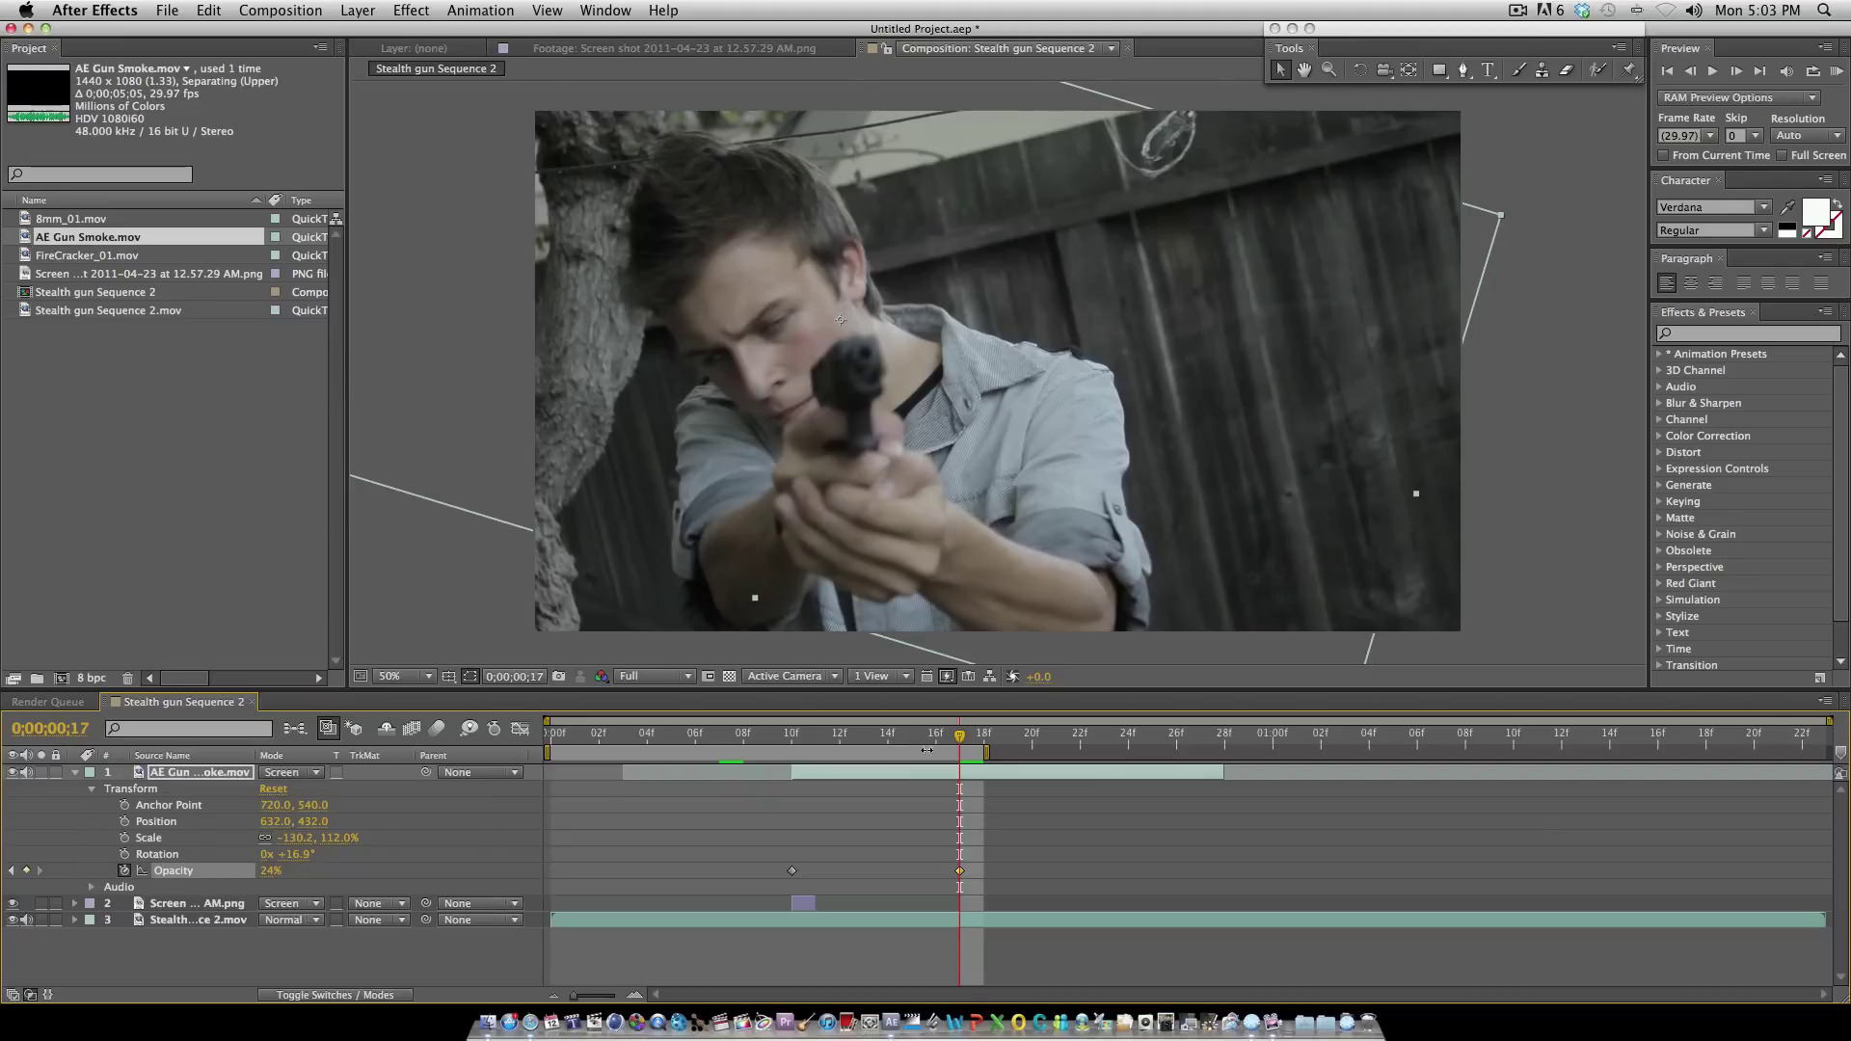
Step: Add a 0% opacity keyframe at frame 18 and preview the smoke fade
click(974, 743)
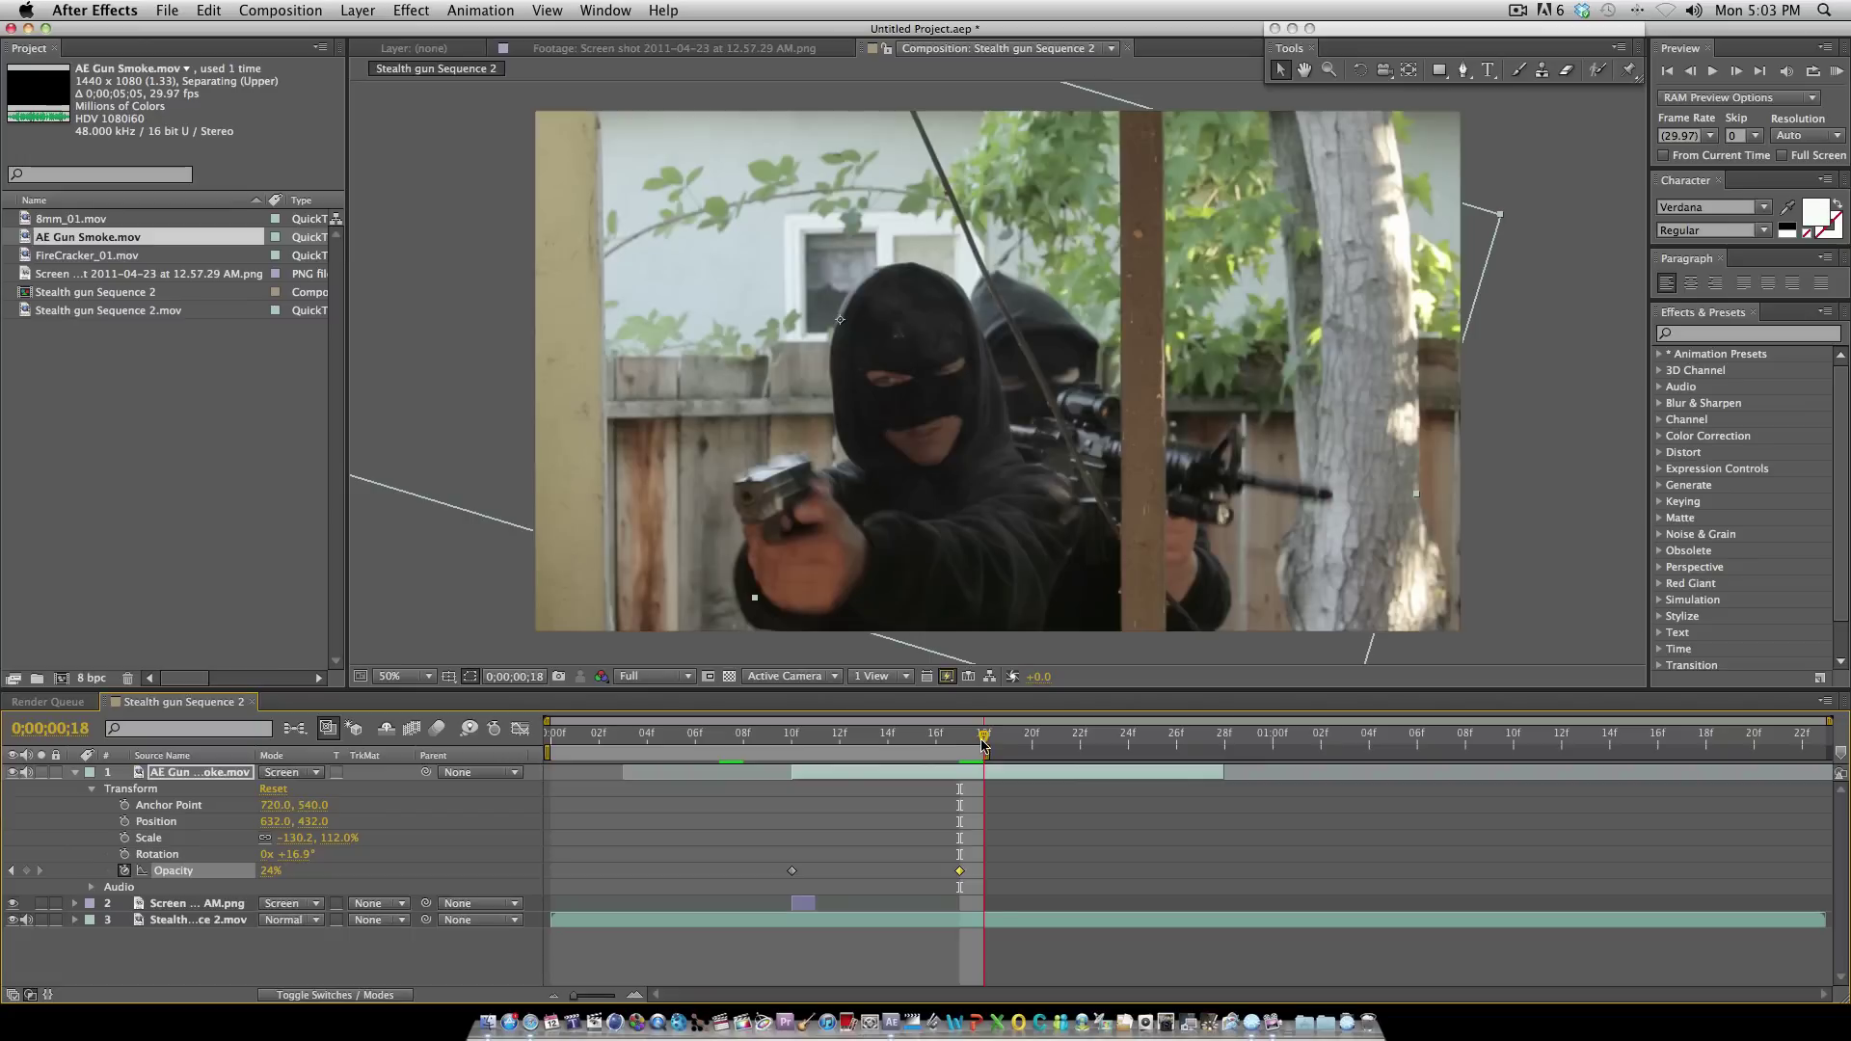
click(269, 878)
text(0)
key(Return)
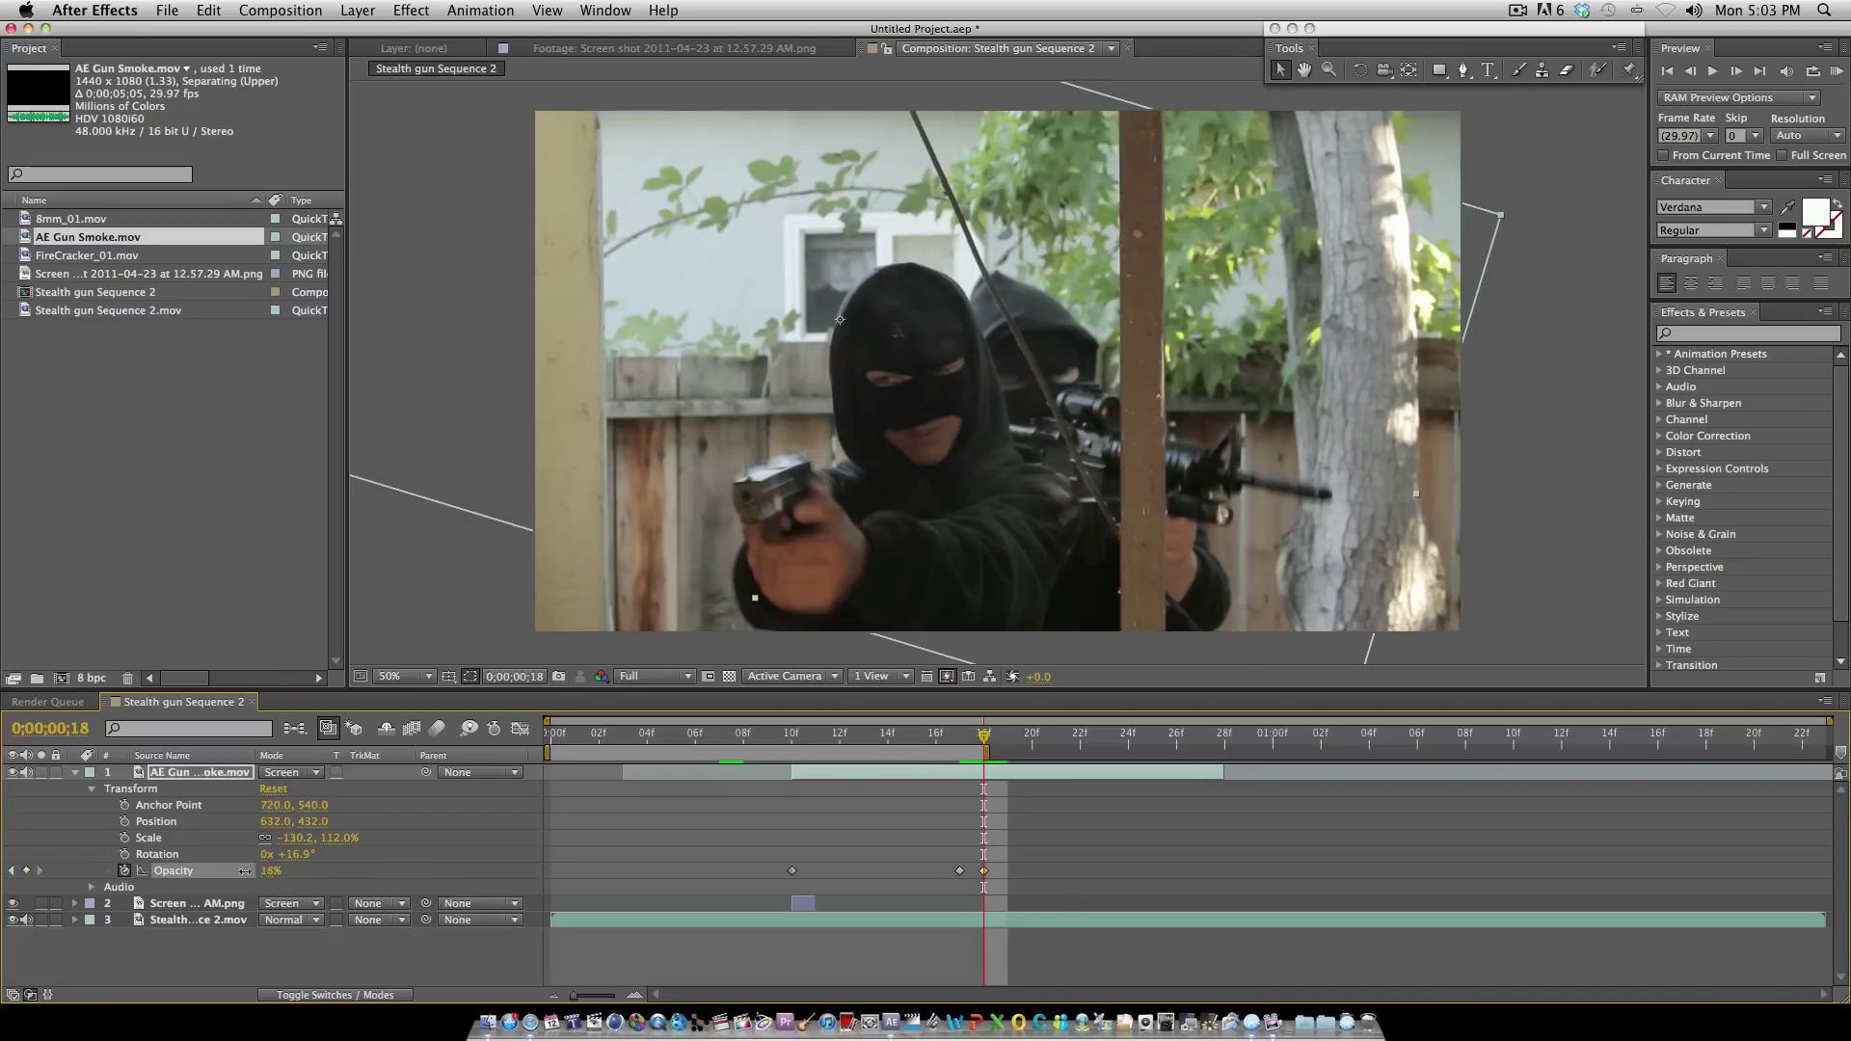
click(767, 743)
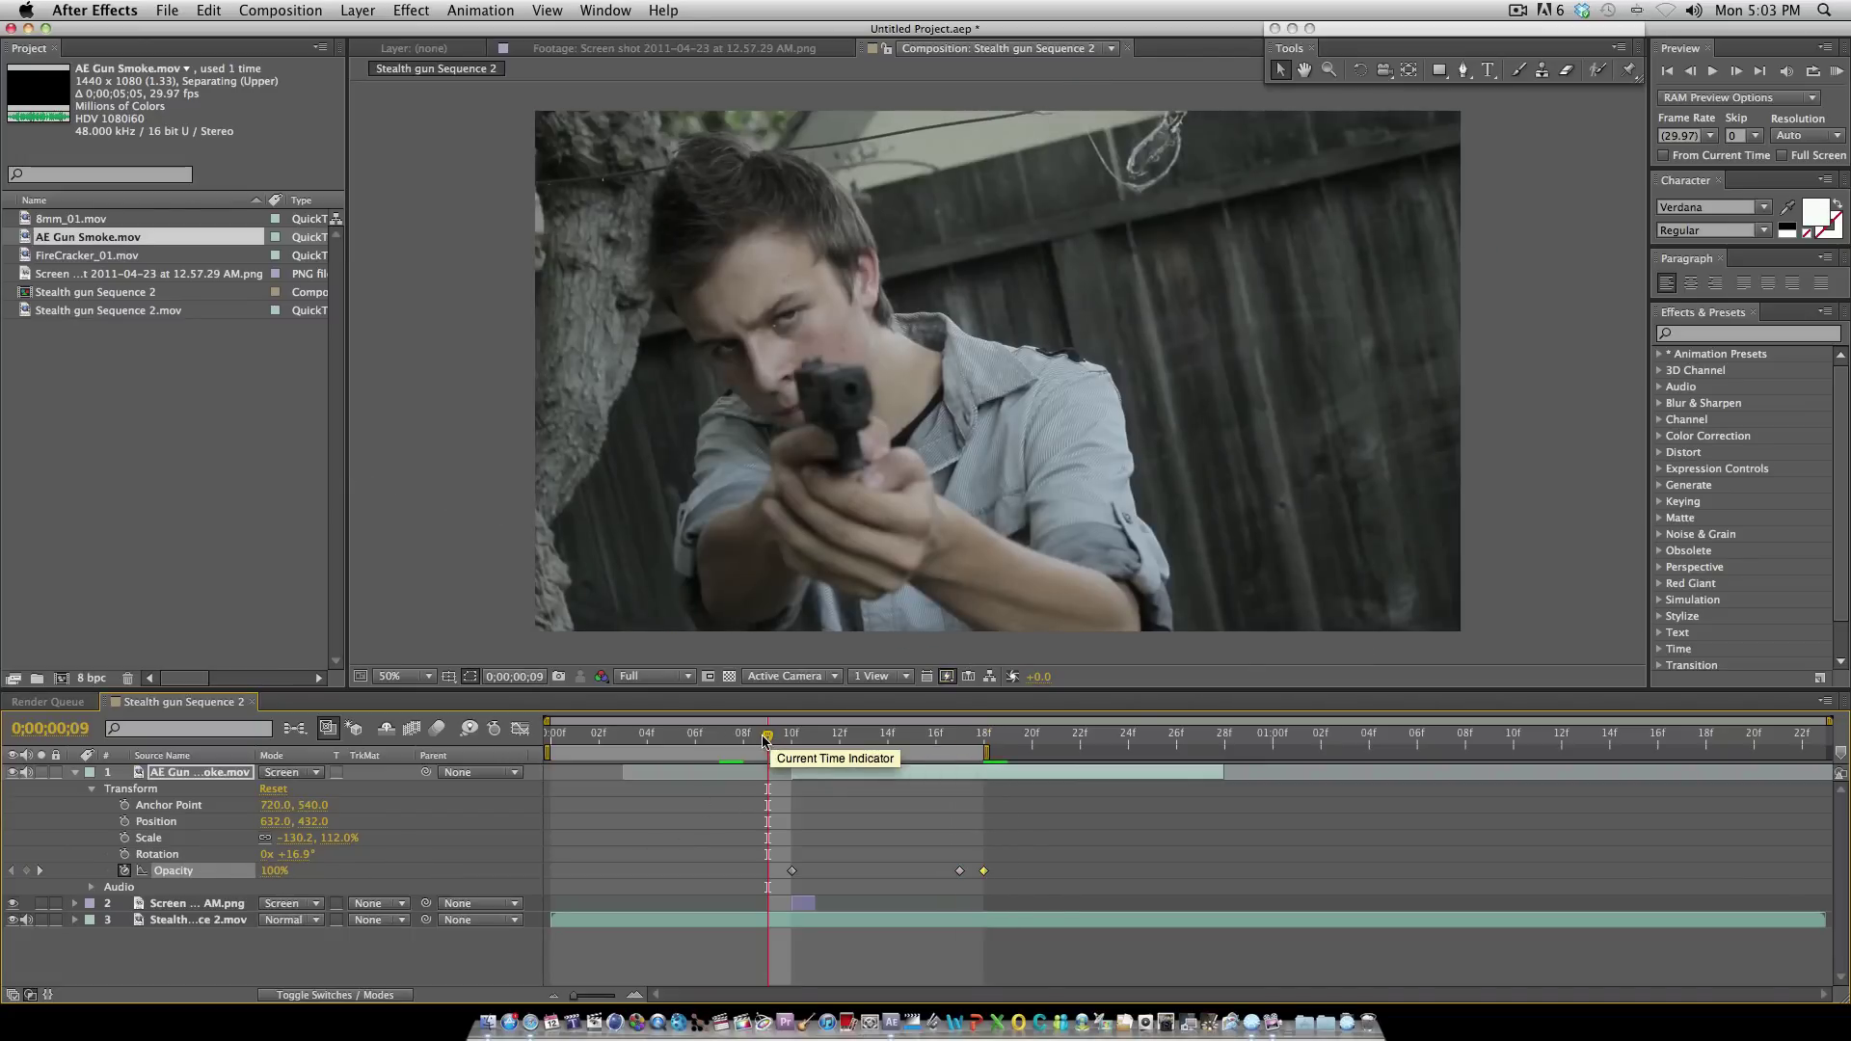
key(KP_0)
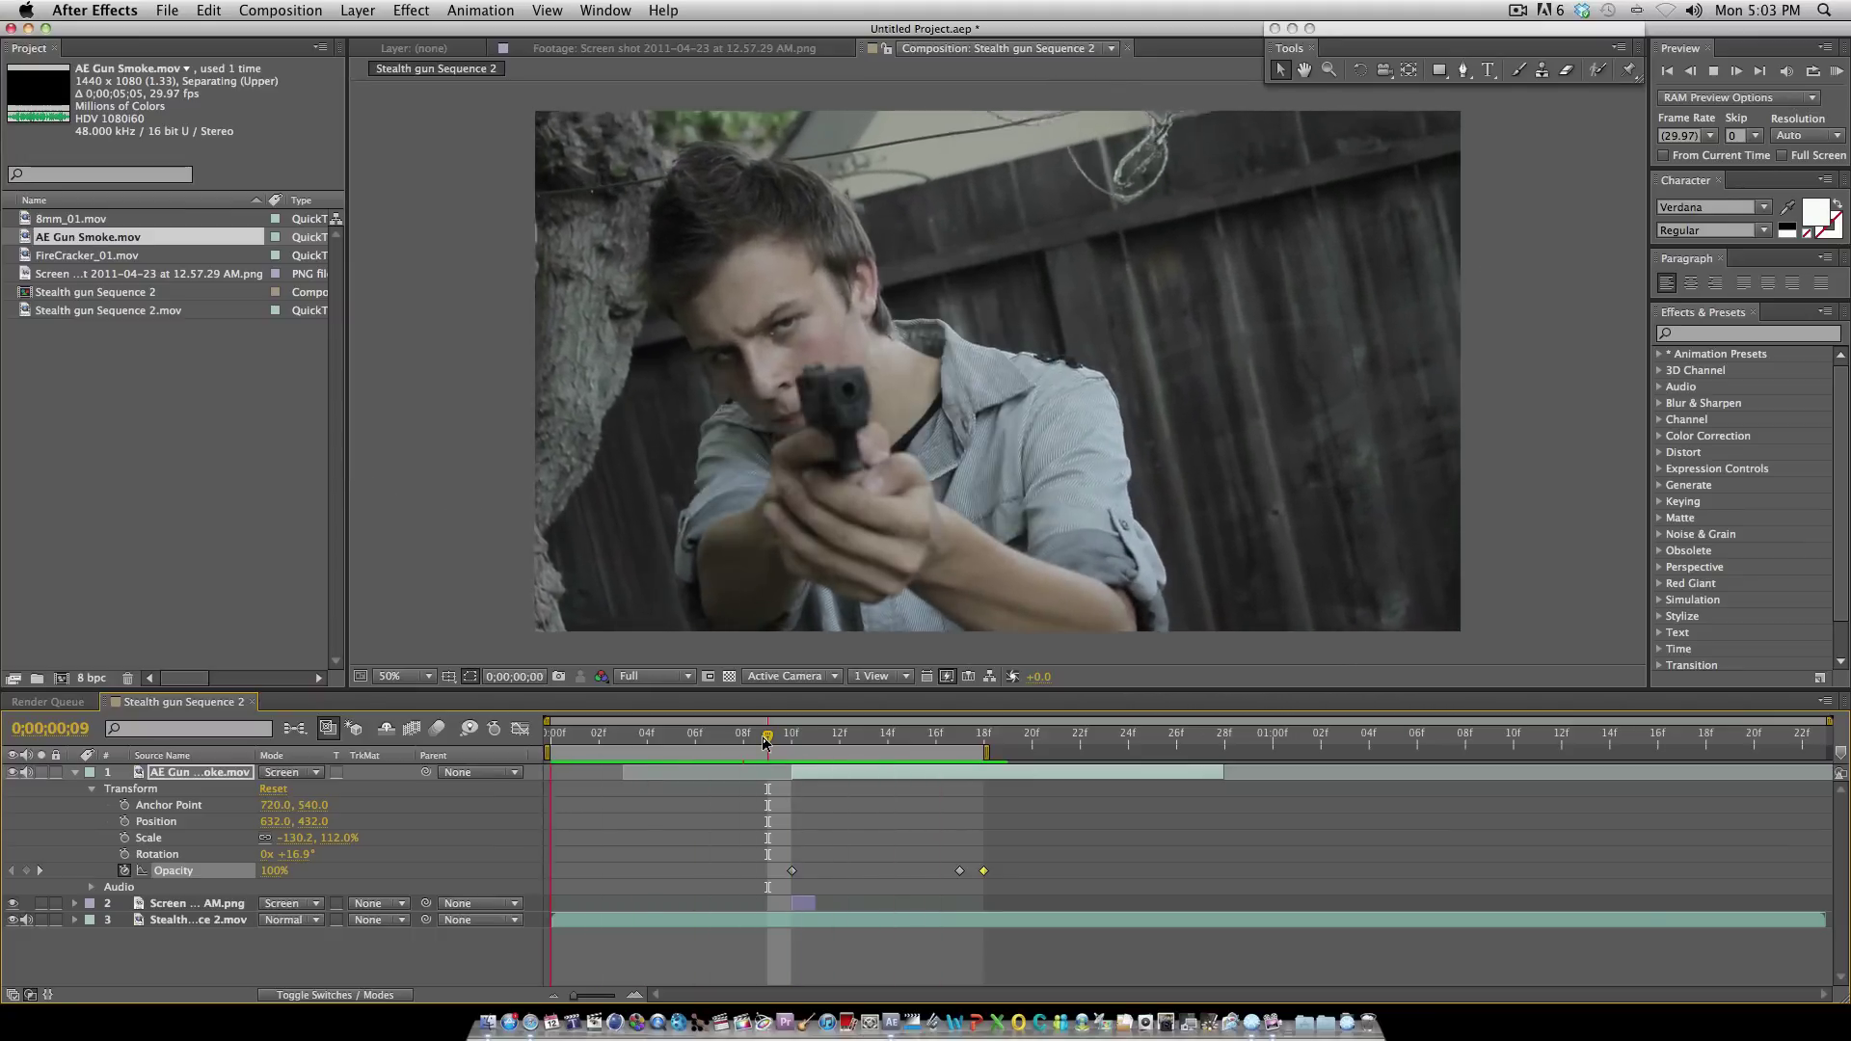
key(space)
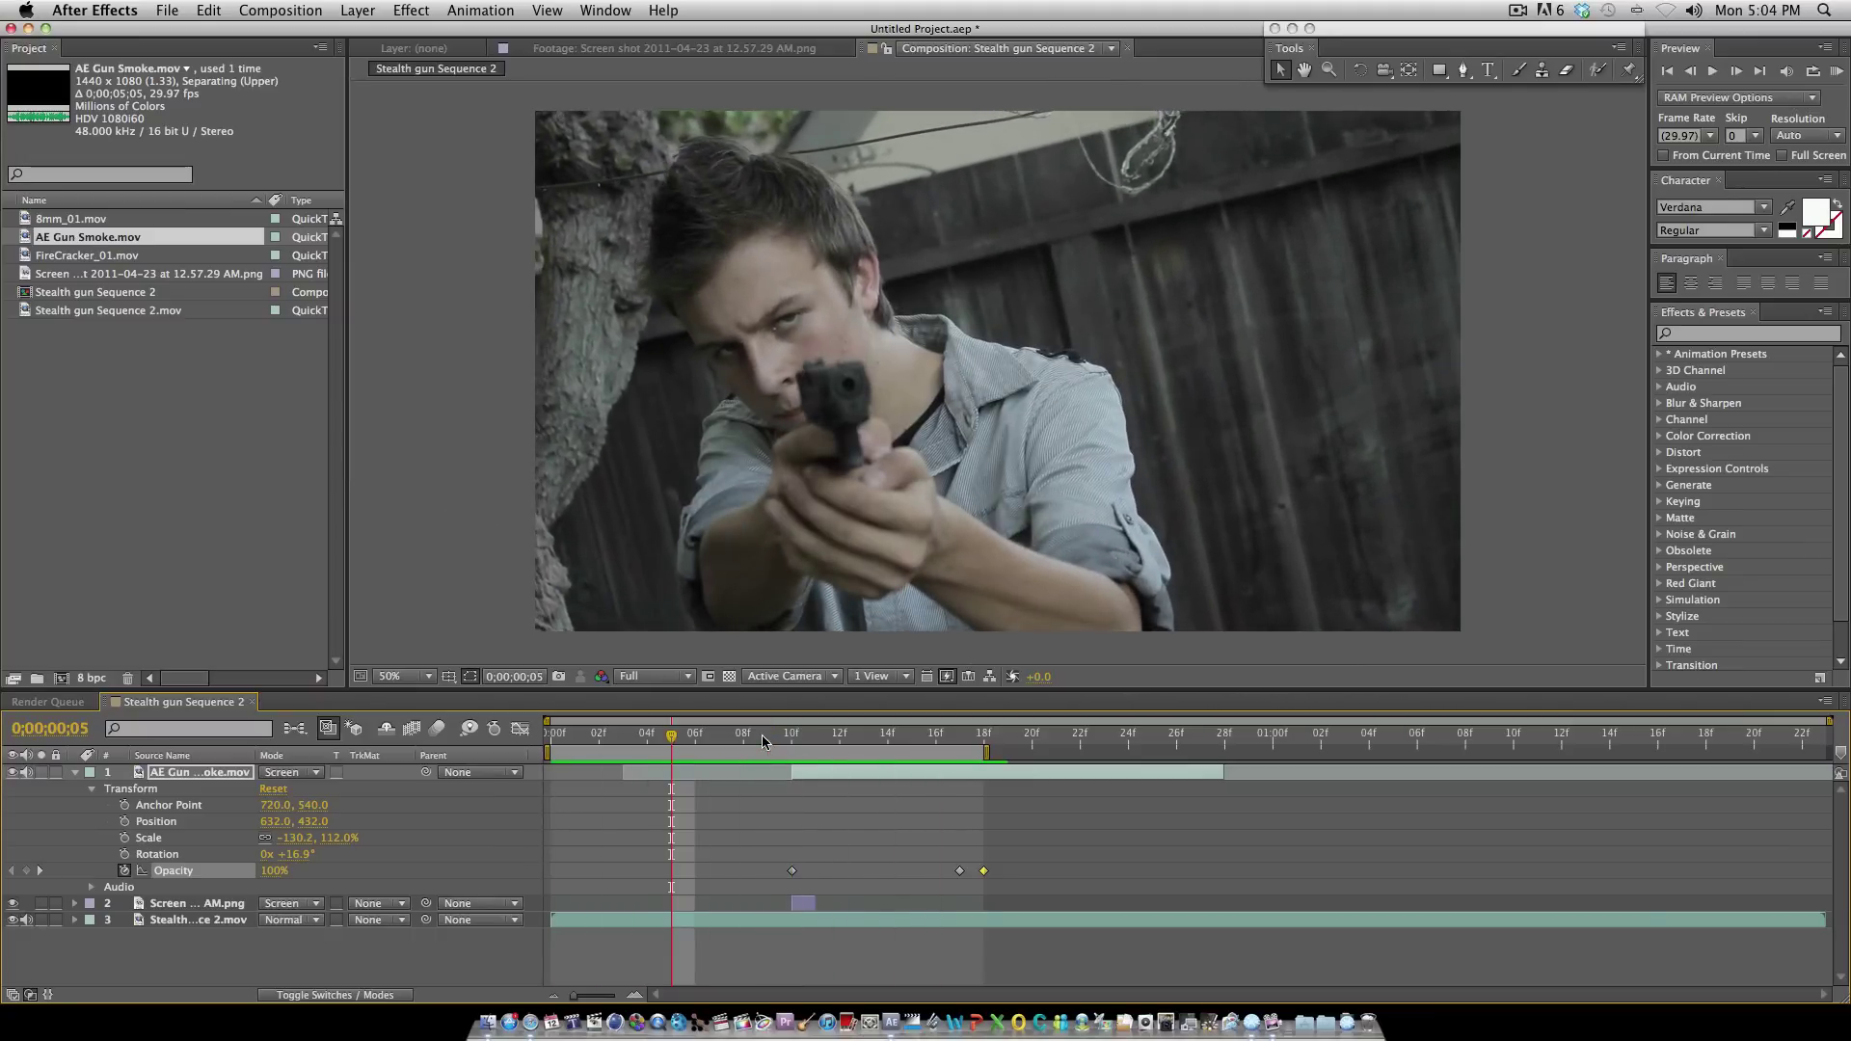
Step: Move the smoke to position 516, 400 at frame 11 and preview the result
click(824, 737)
mouse_move(824, 738)
mouse_down()
mouse_move(793, 761)
mouse_move(810, 754)
mouse_up()
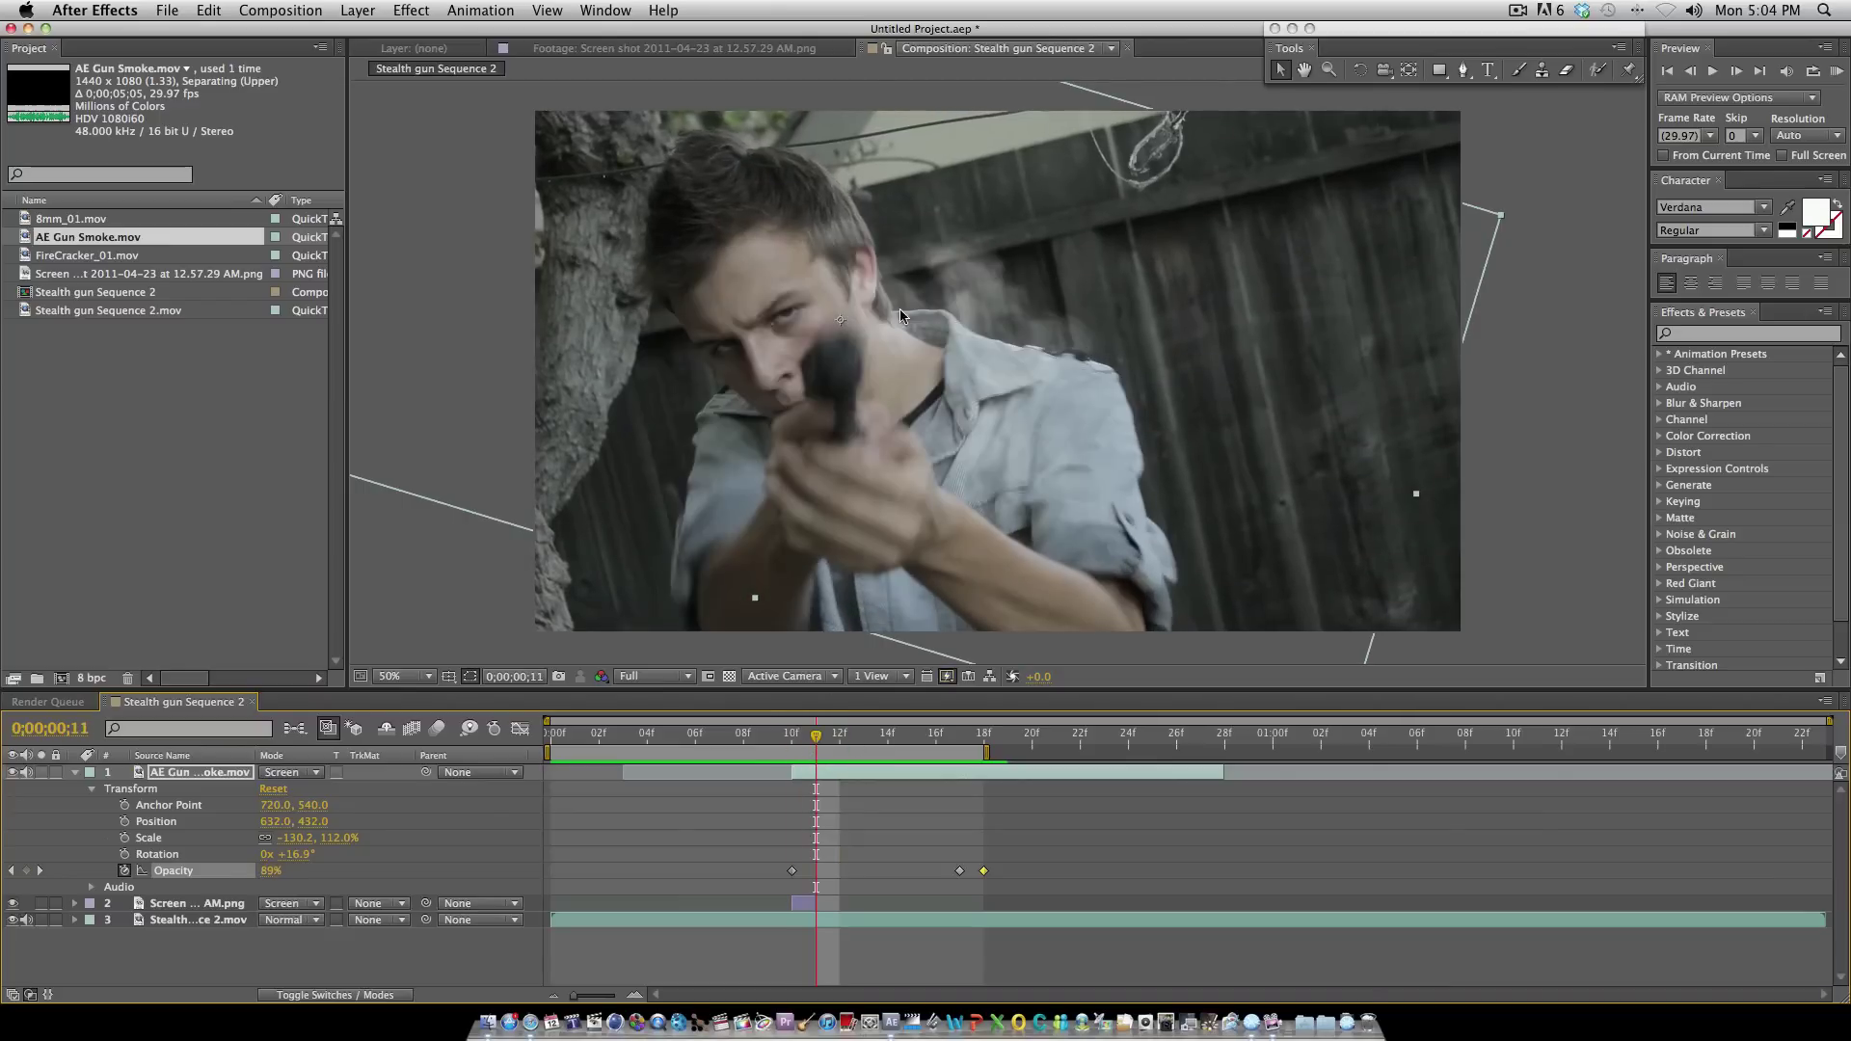
drag(973, 374, 923, 359)
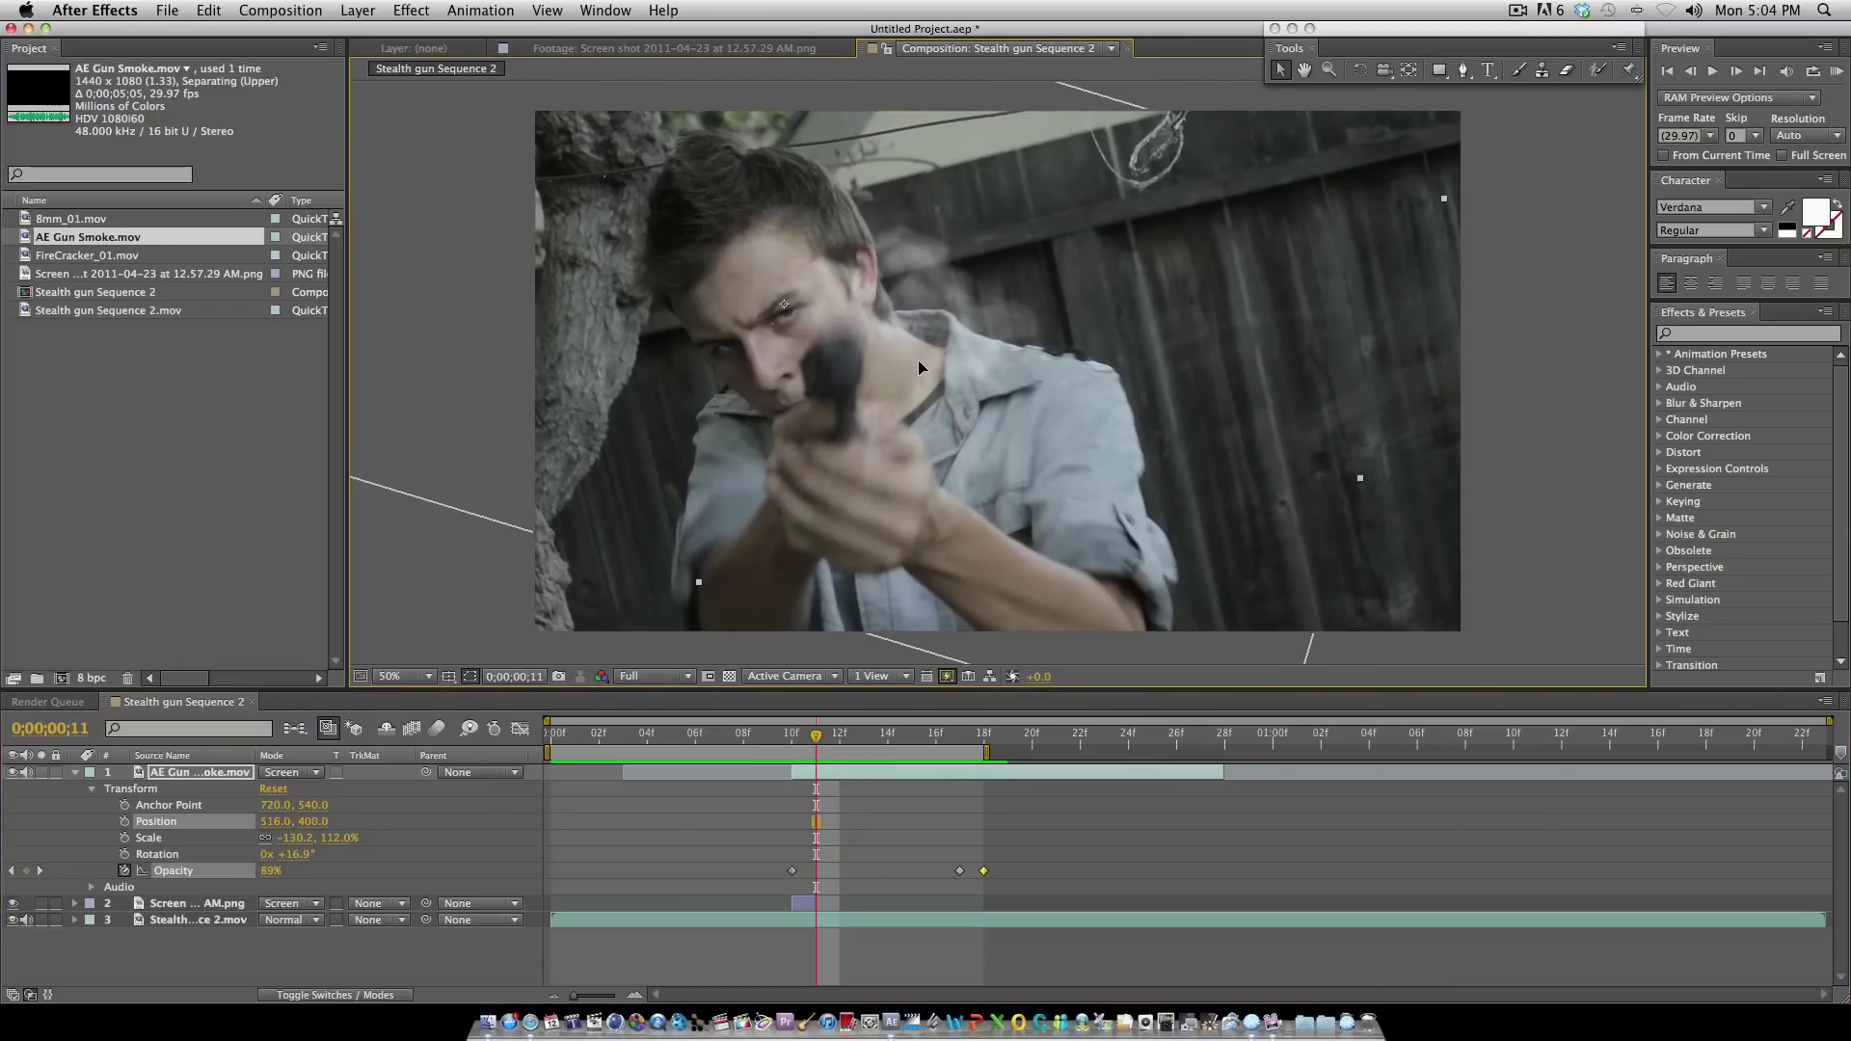
click(735, 752)
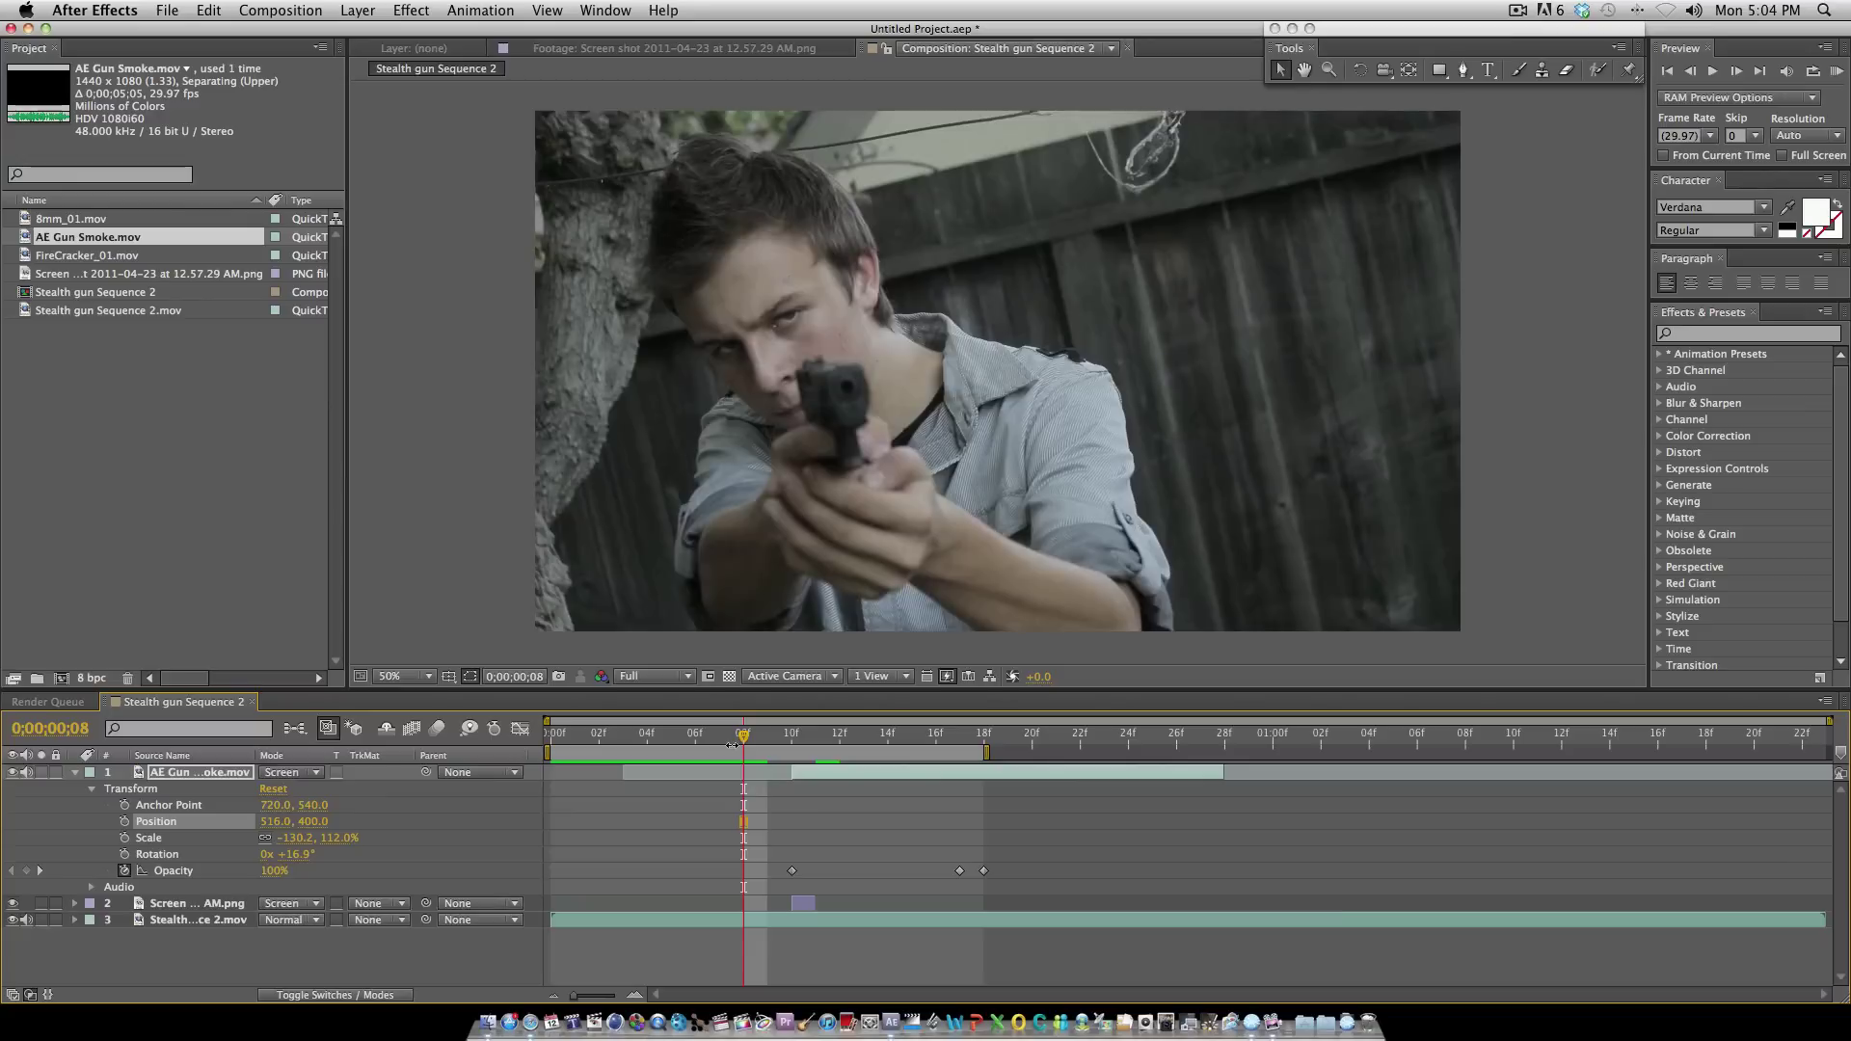
key(space)
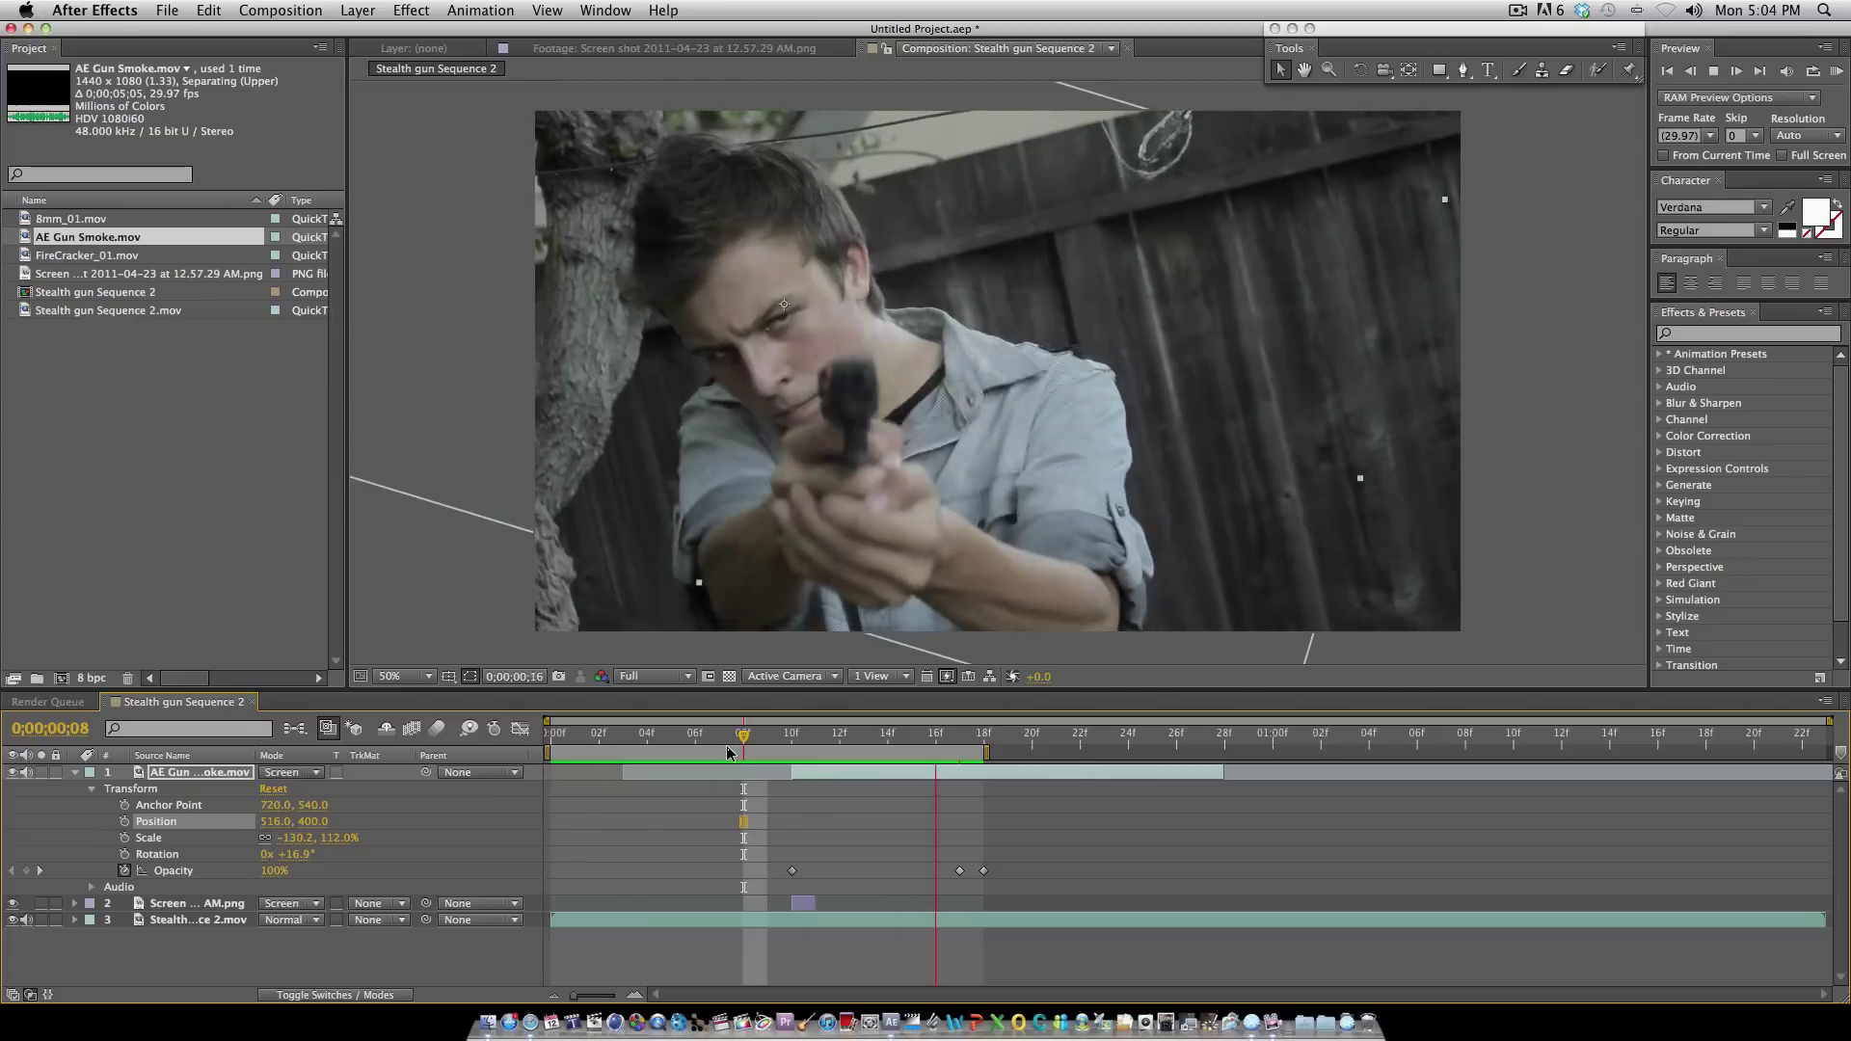
key(space)
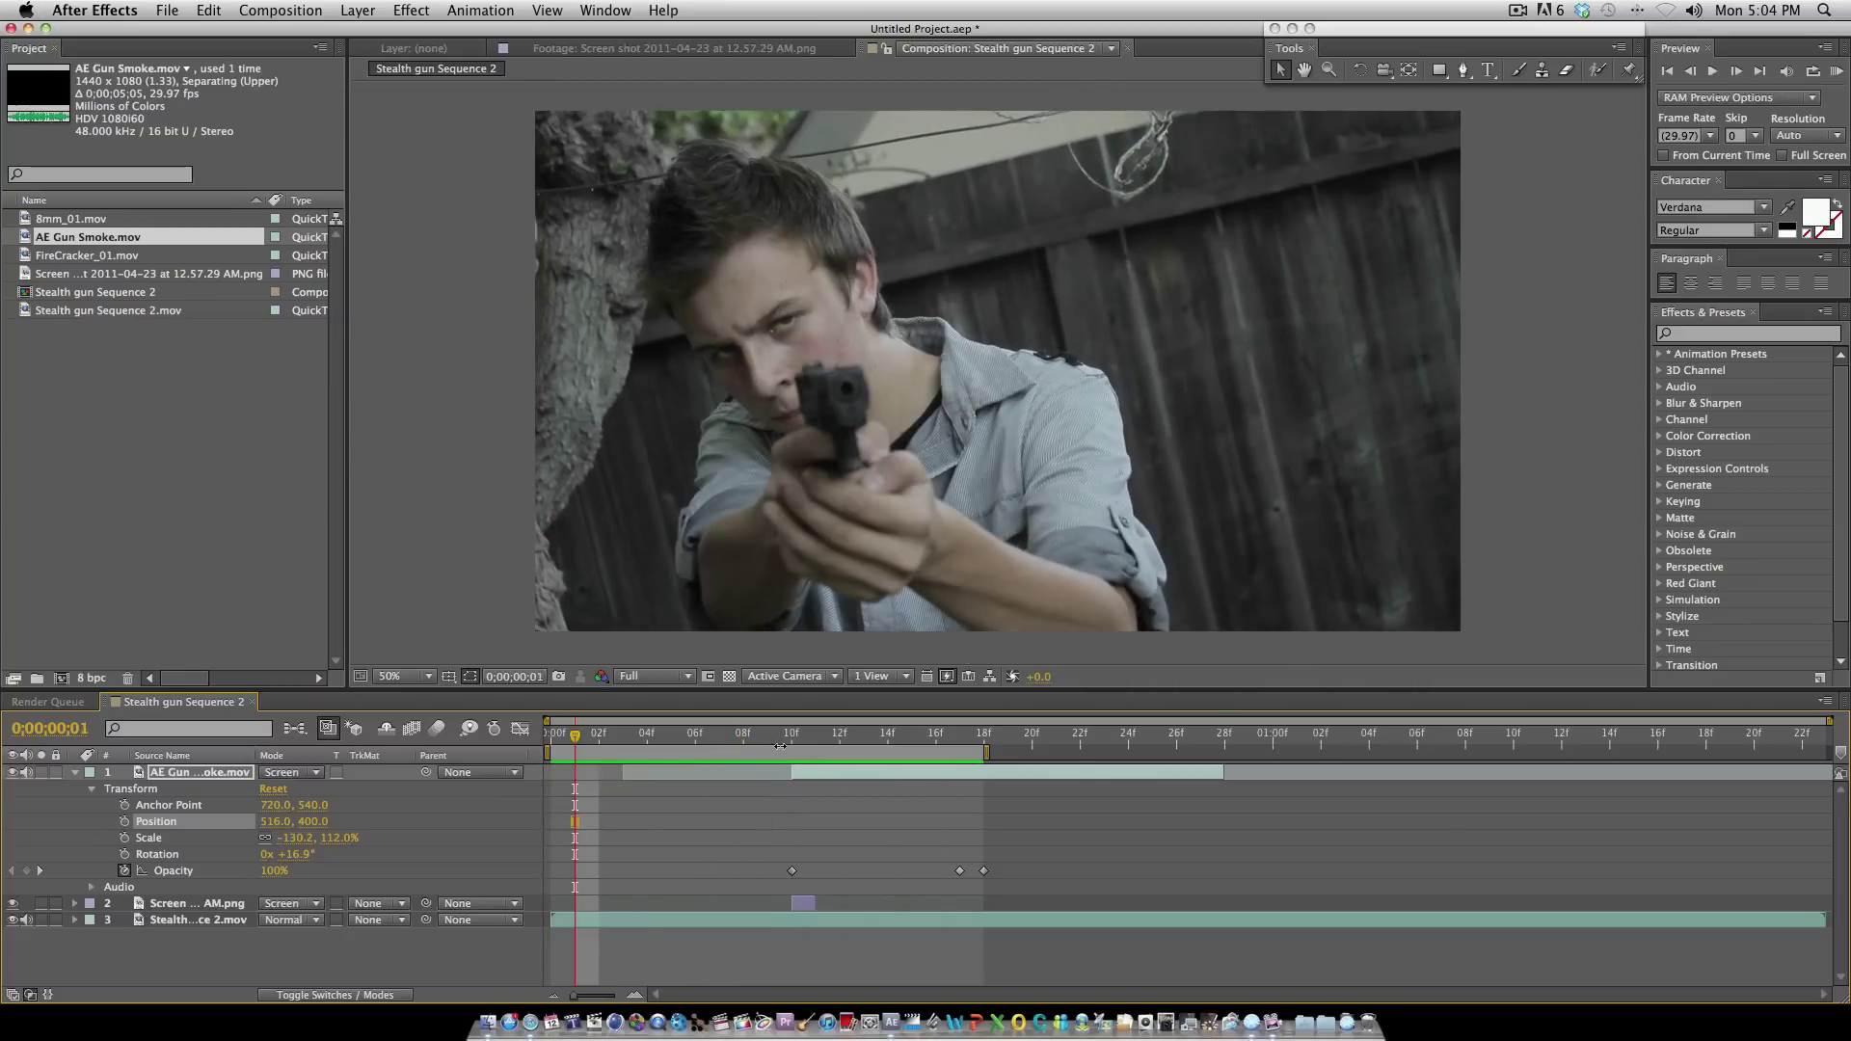
click(789, 738)
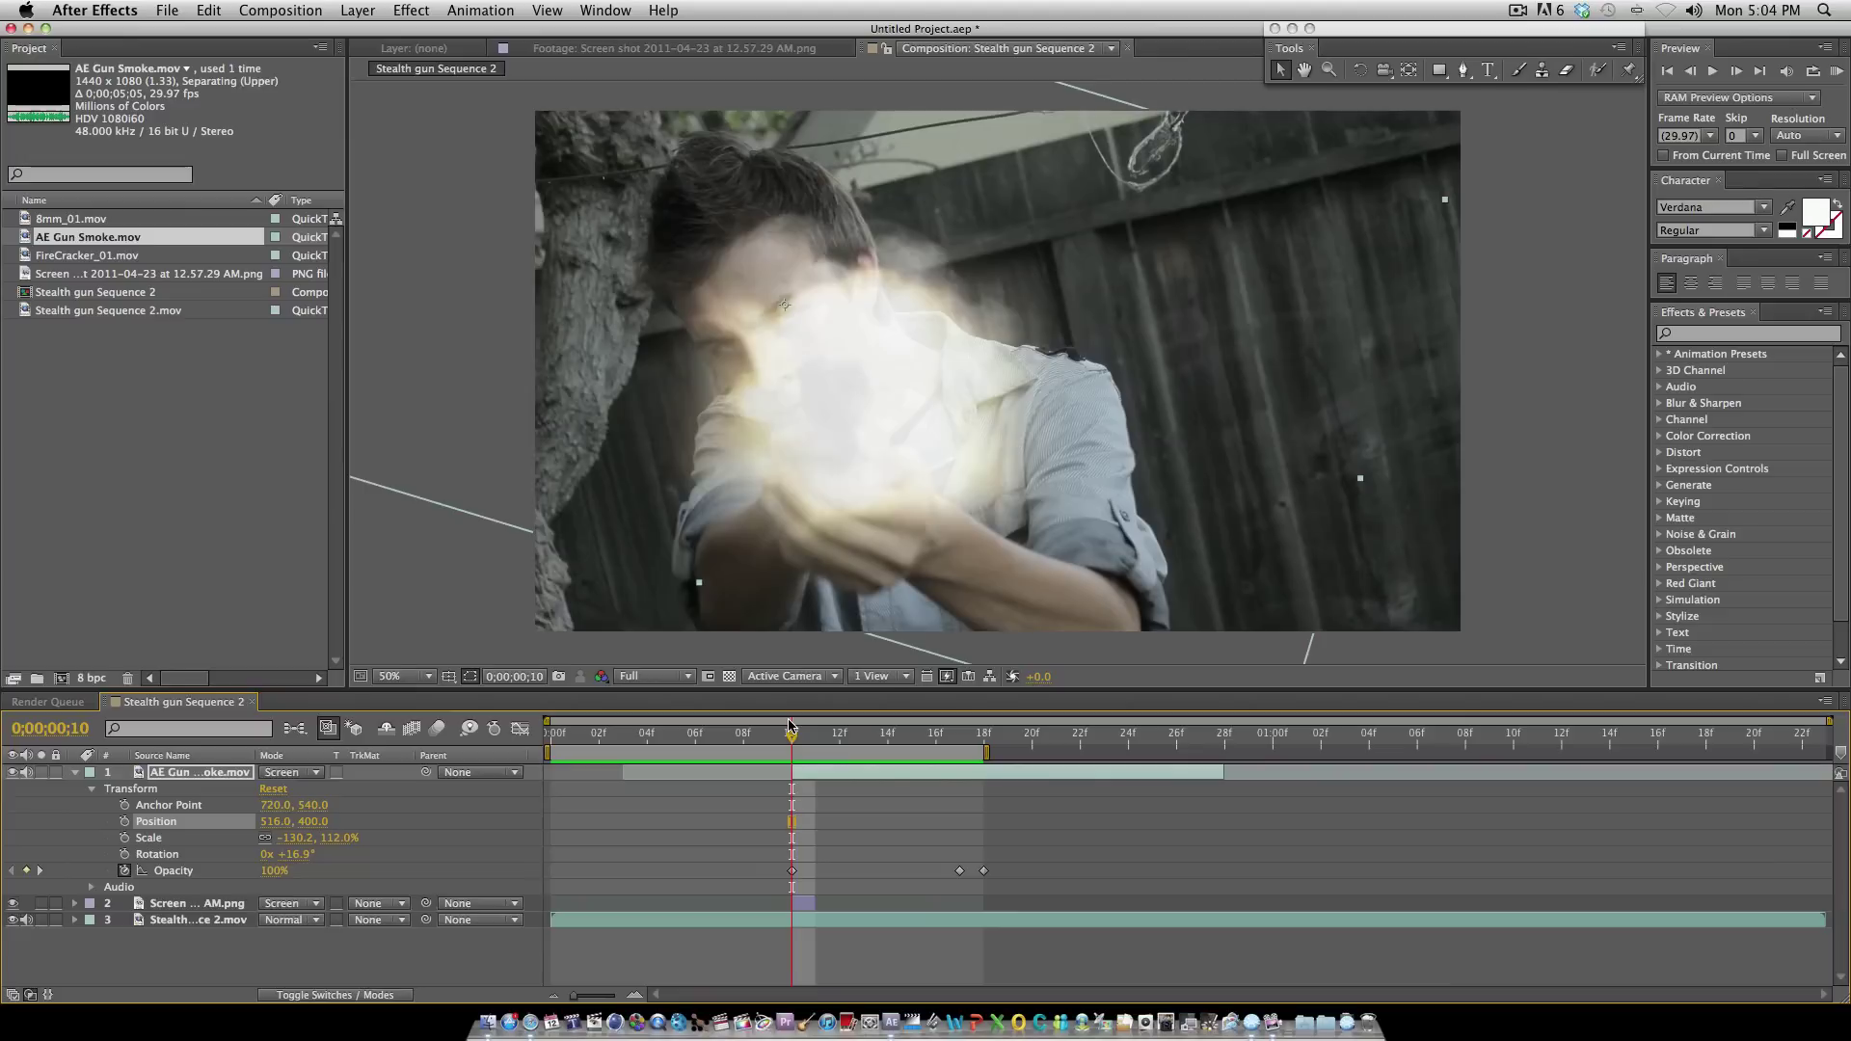
Step: Drop FireCracker_01.mov onto the muzzle and trim its start to frame 10
click(100, 256)
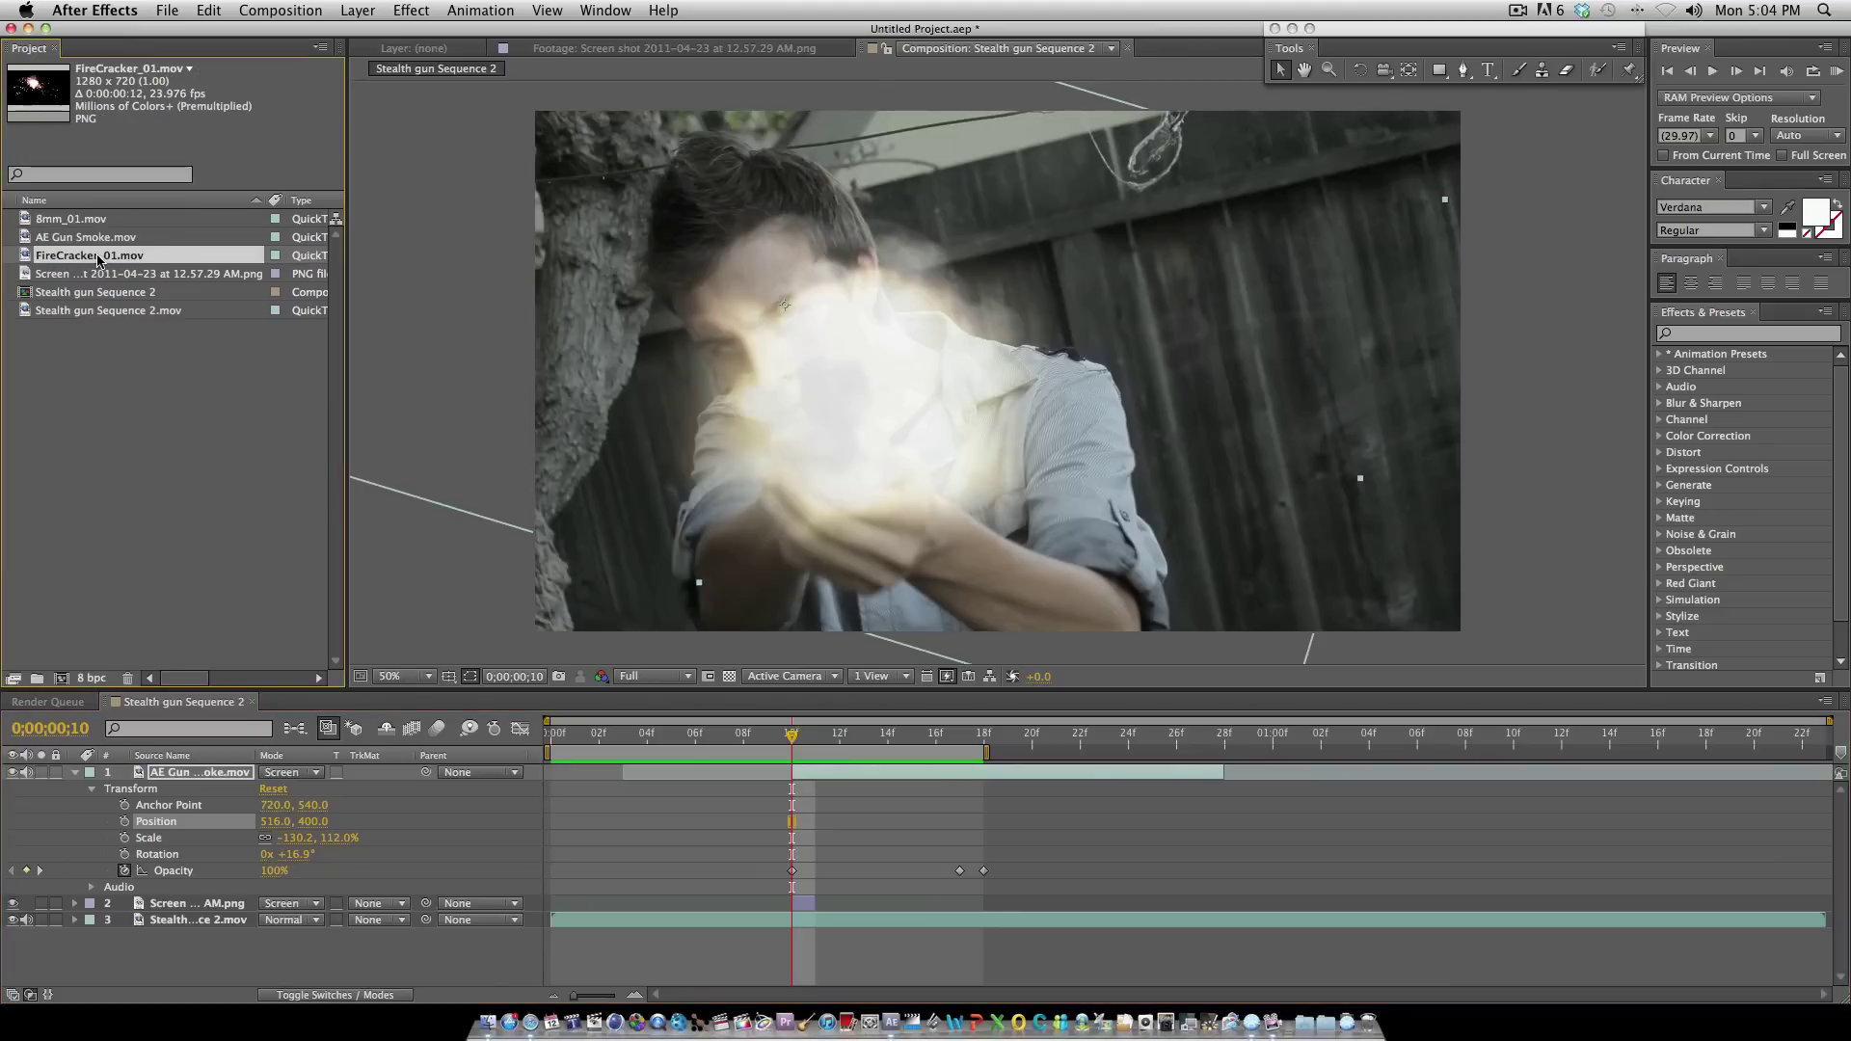
drag(35, 93, 858, 411)
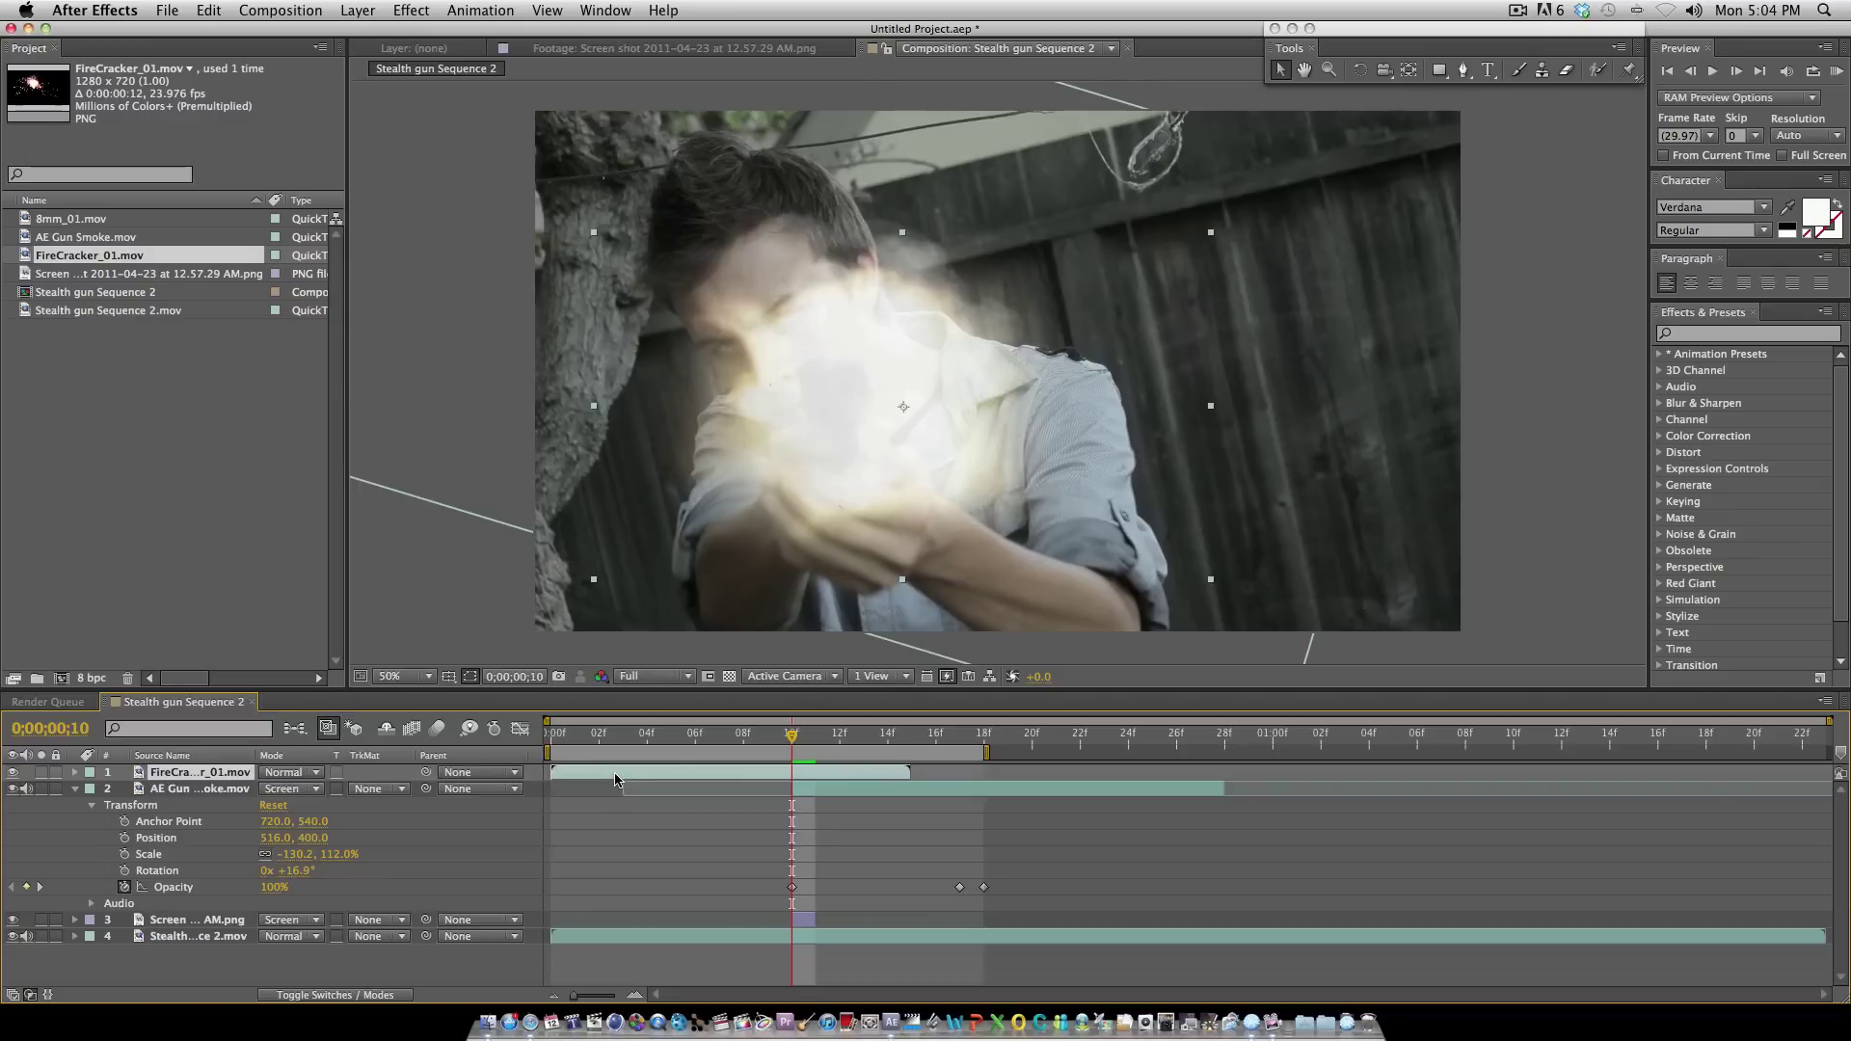
drag(618, 775, 822, 787)
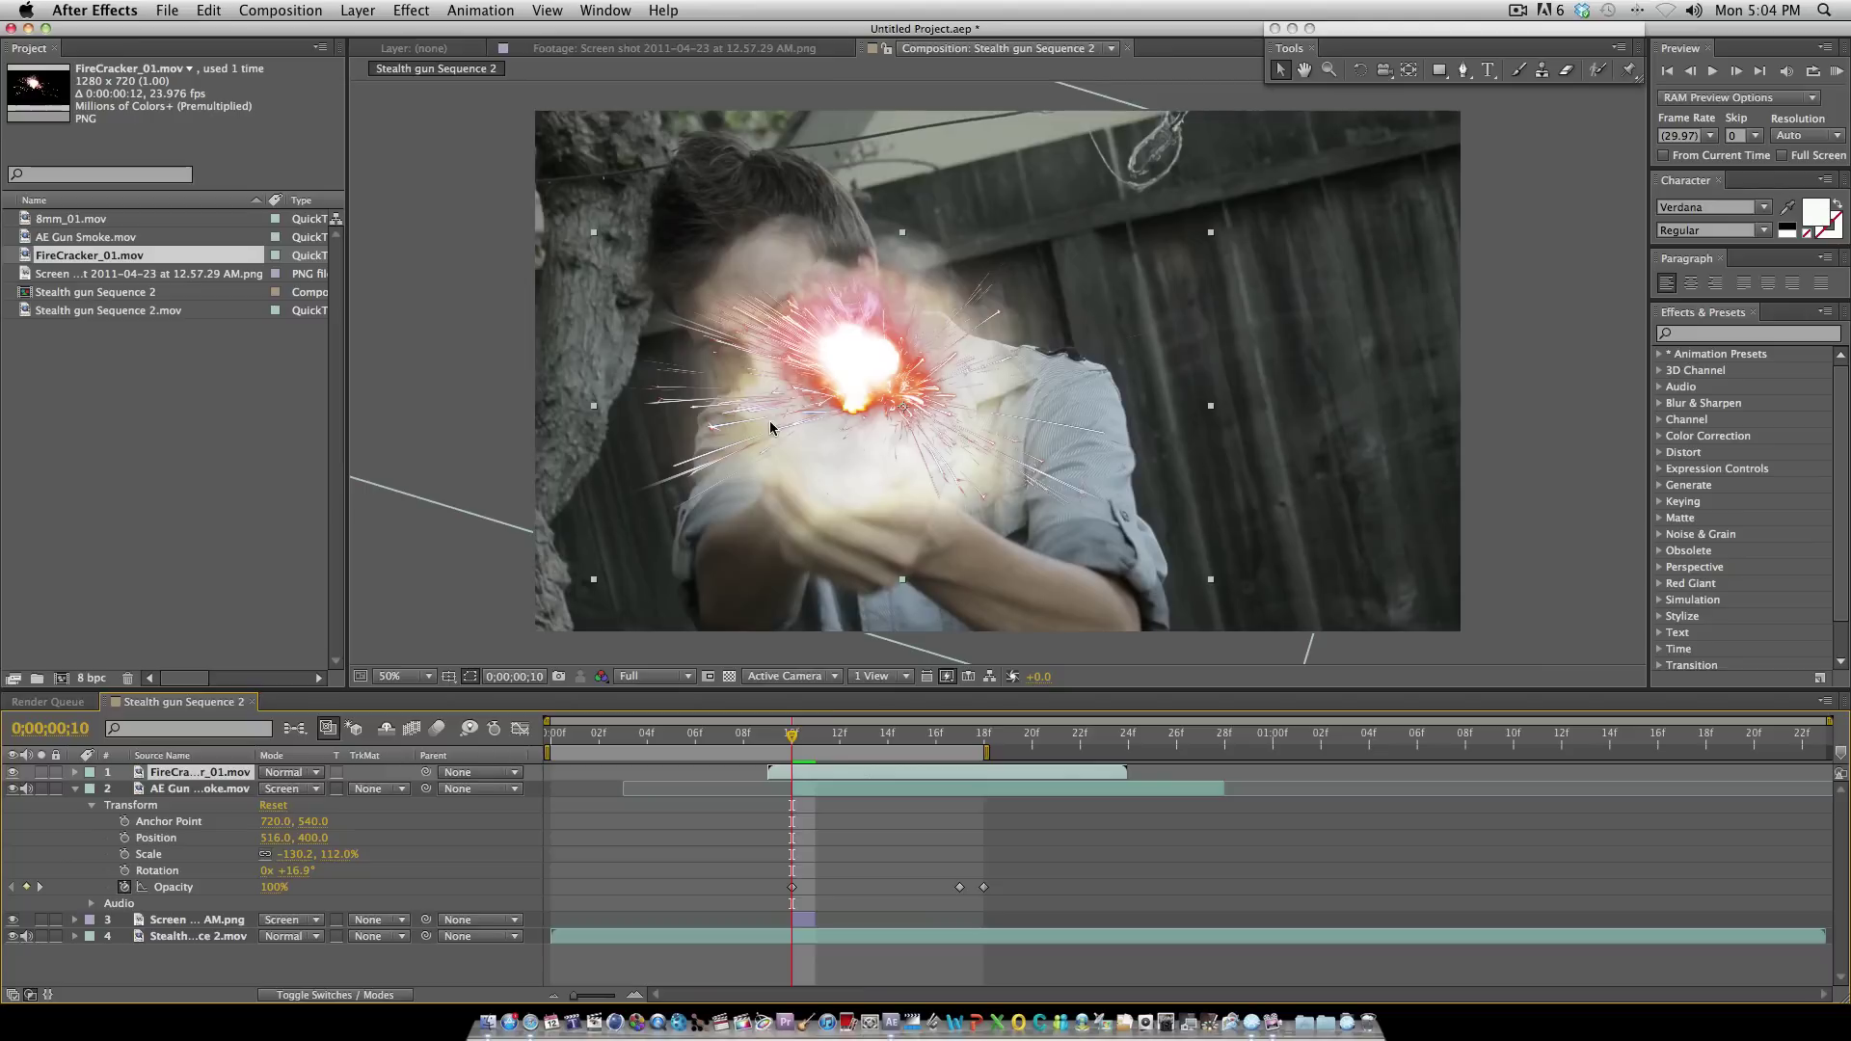
drag(819, 369, 826, 397)
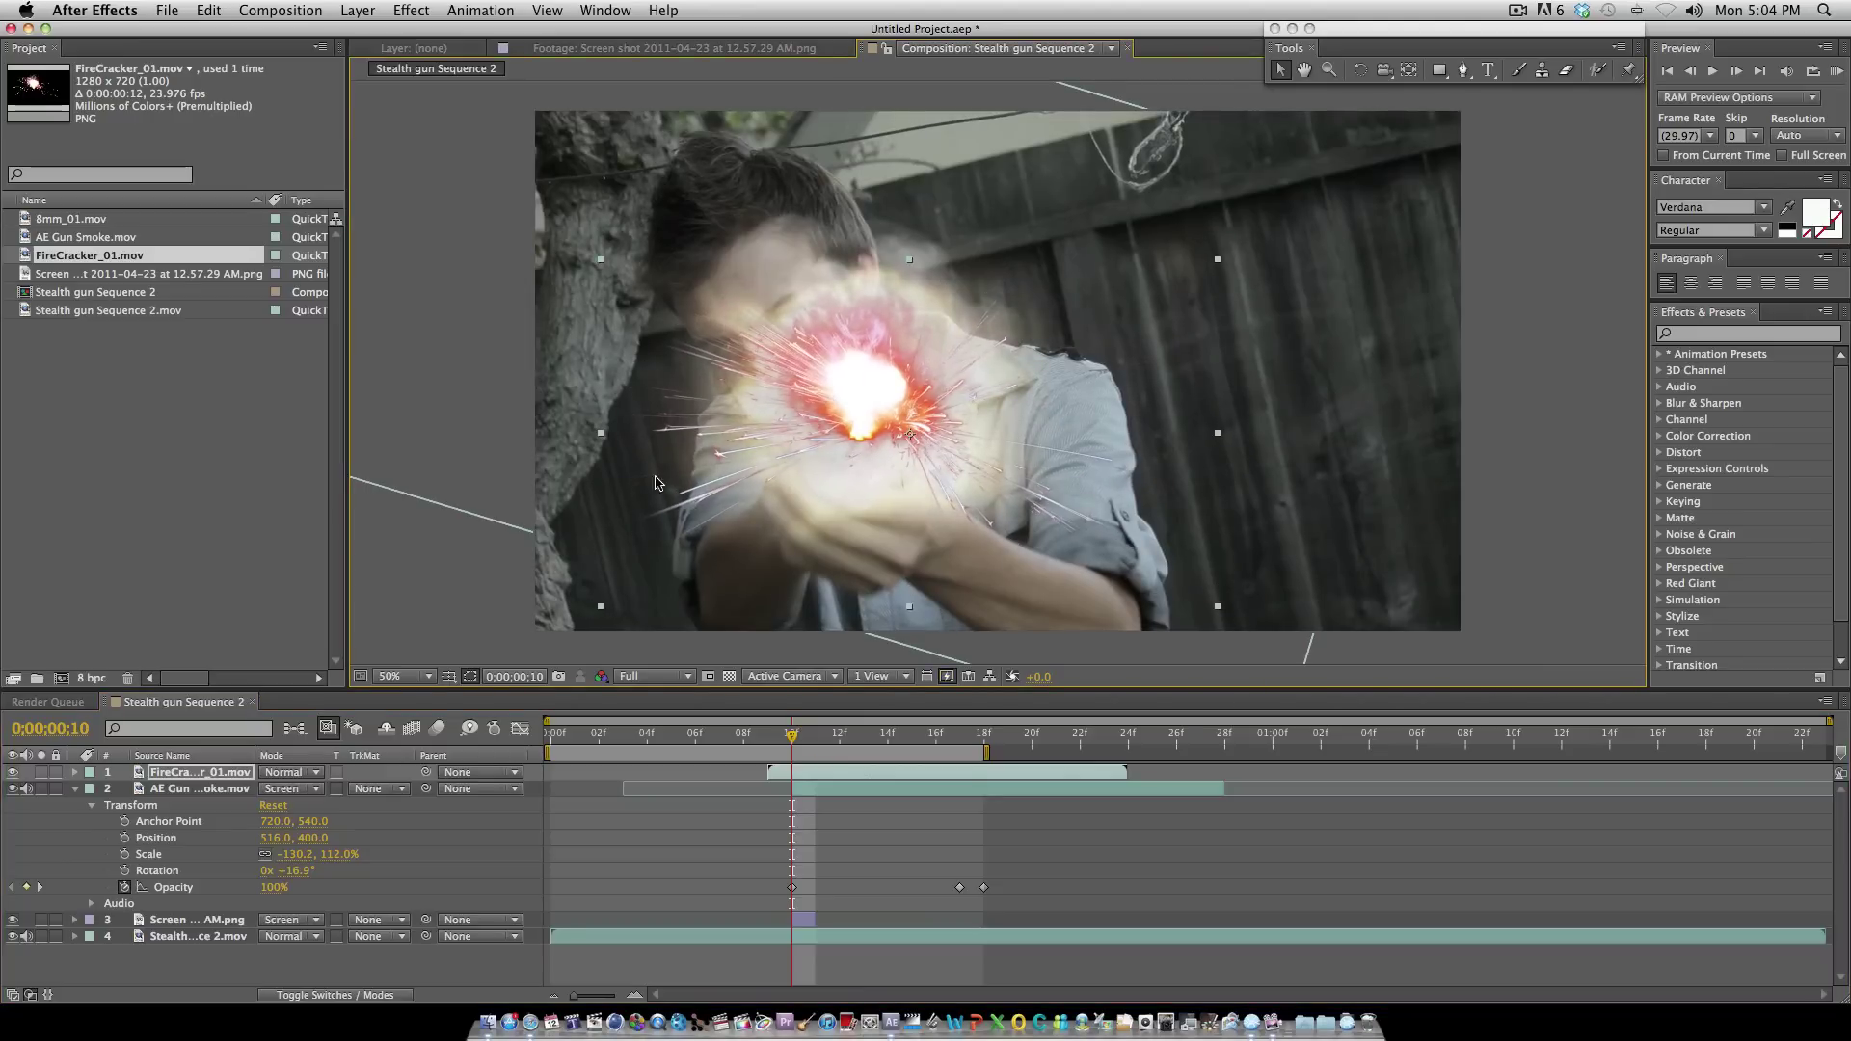
click(75, 789)
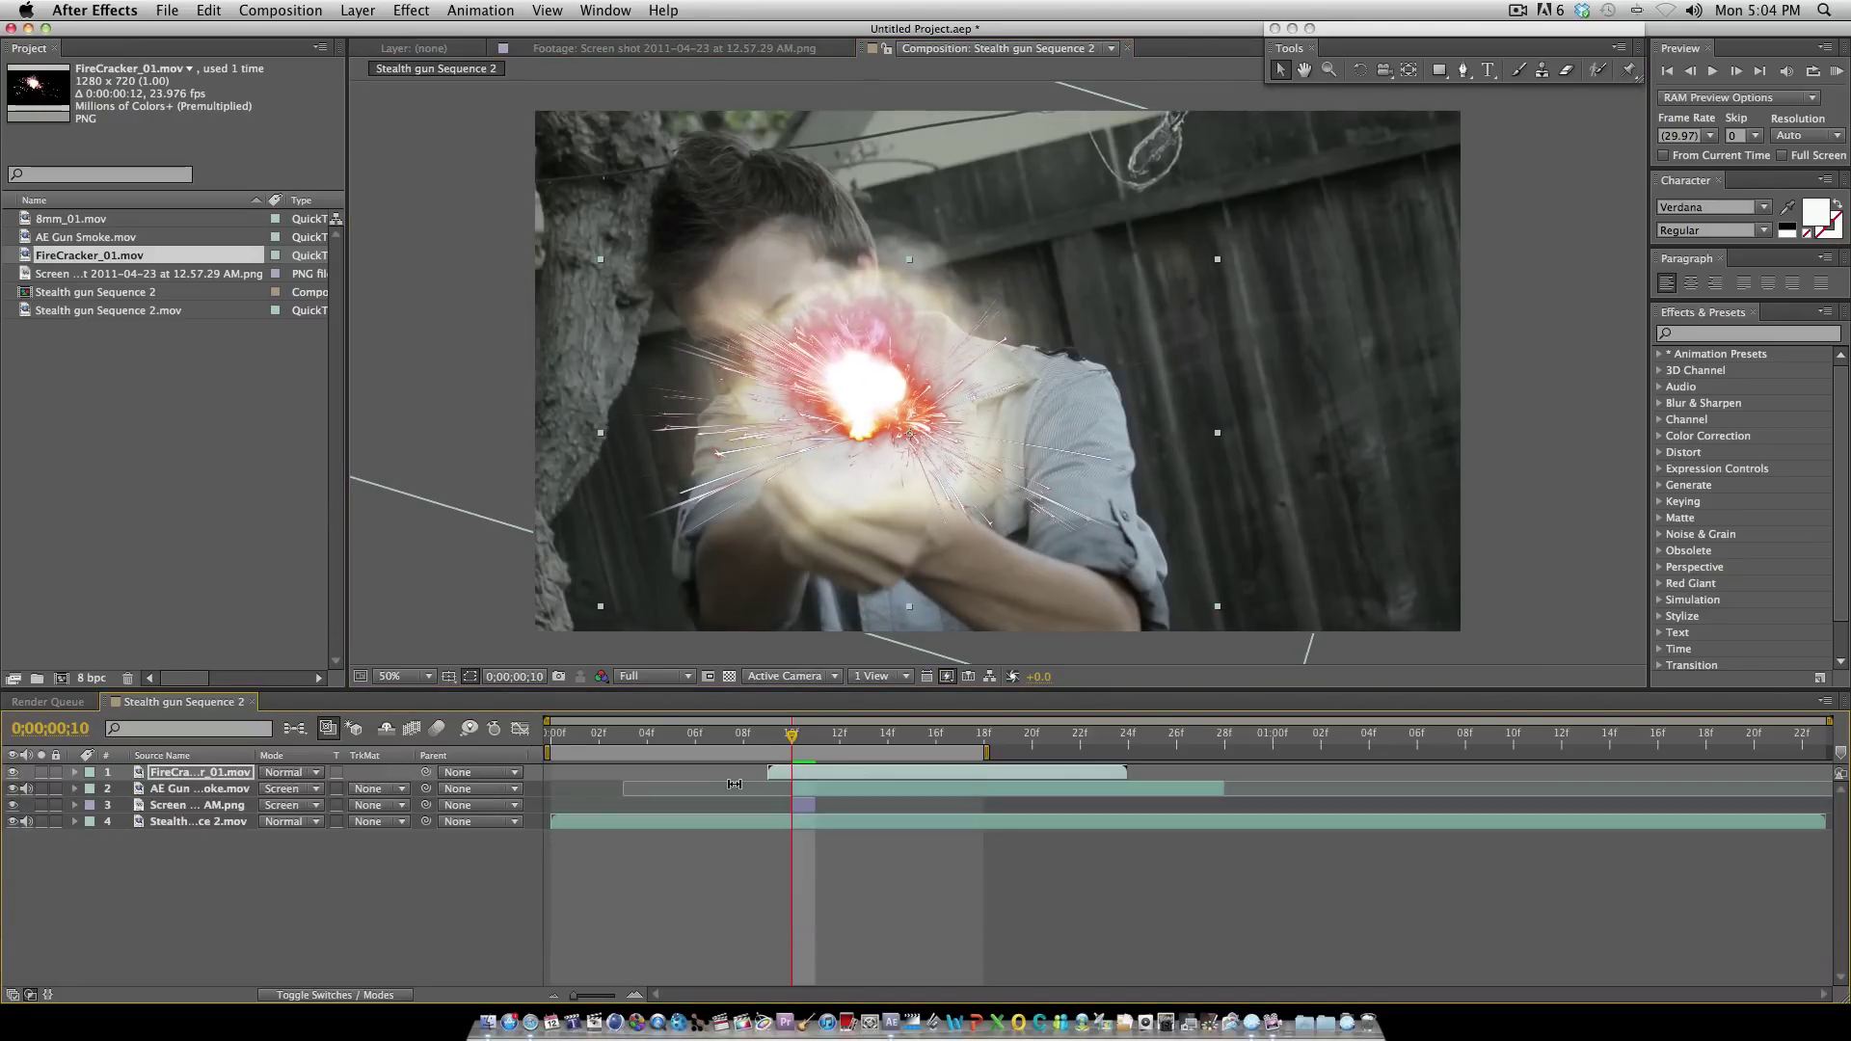
drag(771, 777, 794, 773)
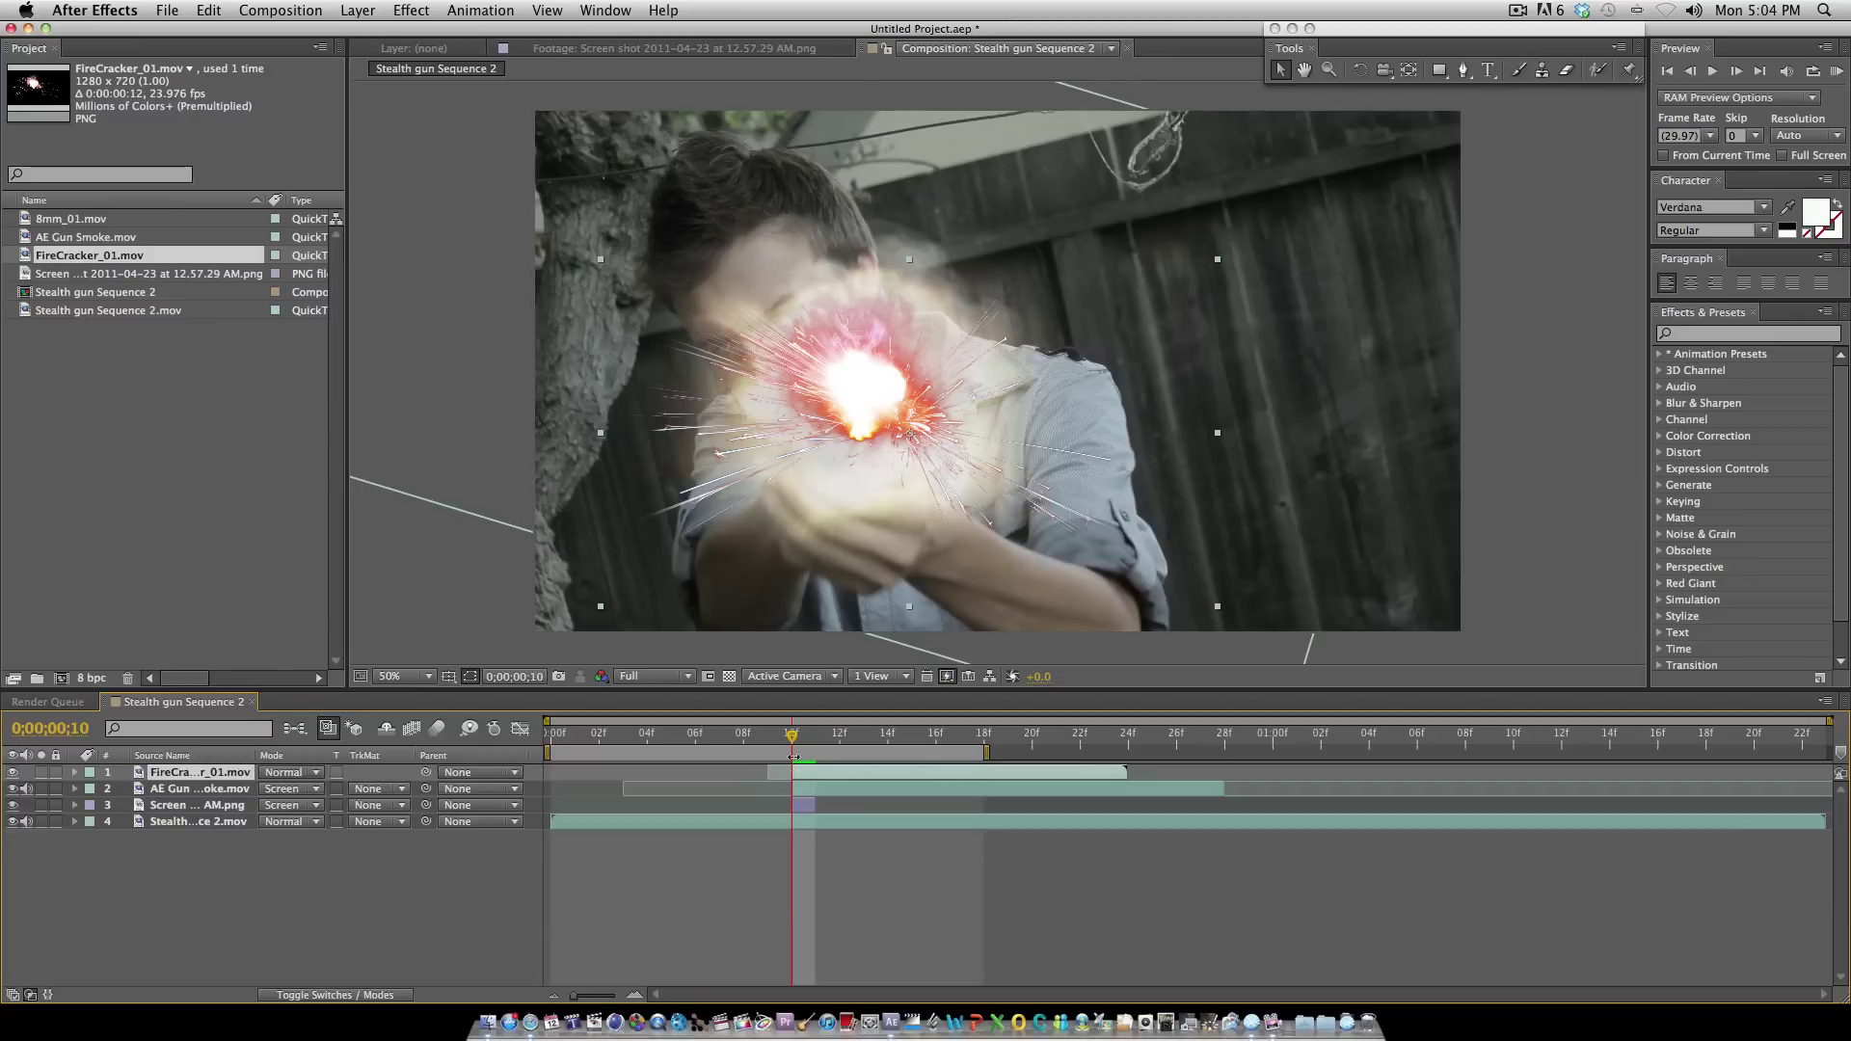
Step: Apply the Color Correction > Tint effect to the FireCracker_01.mov layer
click(294, 8)
mouse_move(357, 9)
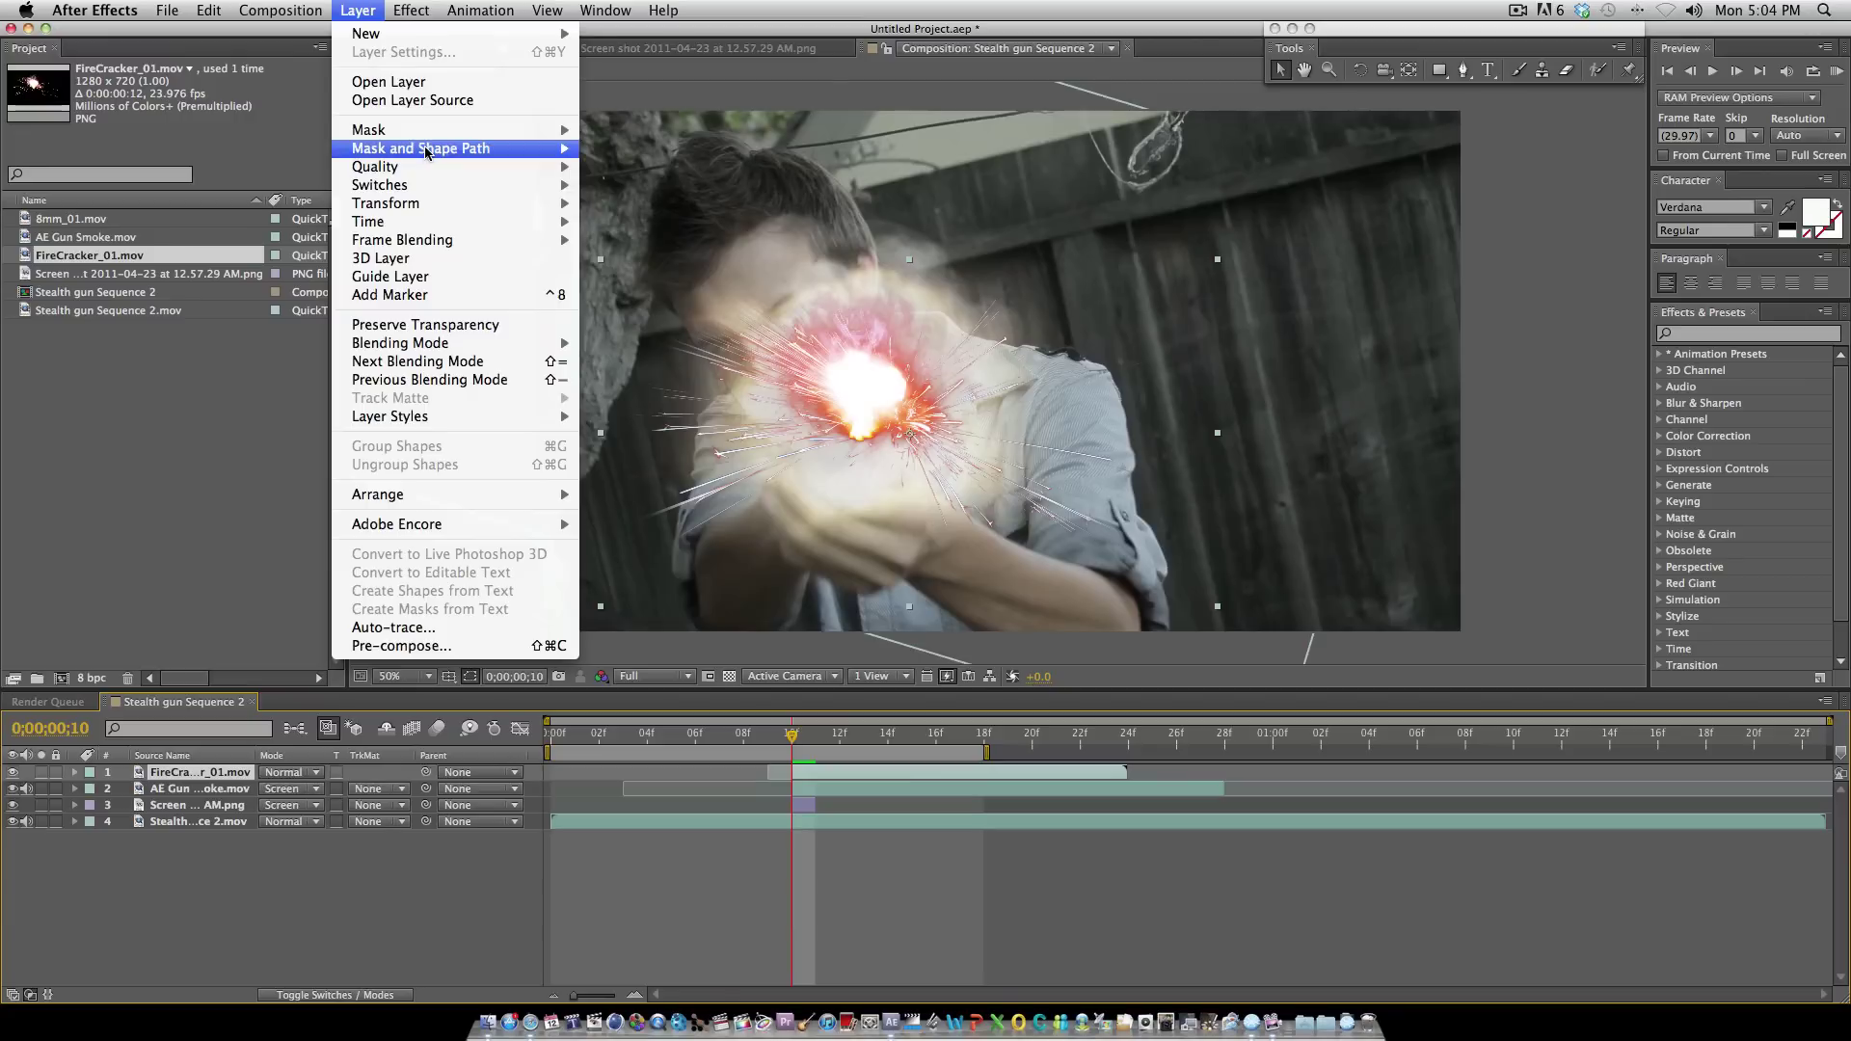
mouse_move(417, 155)
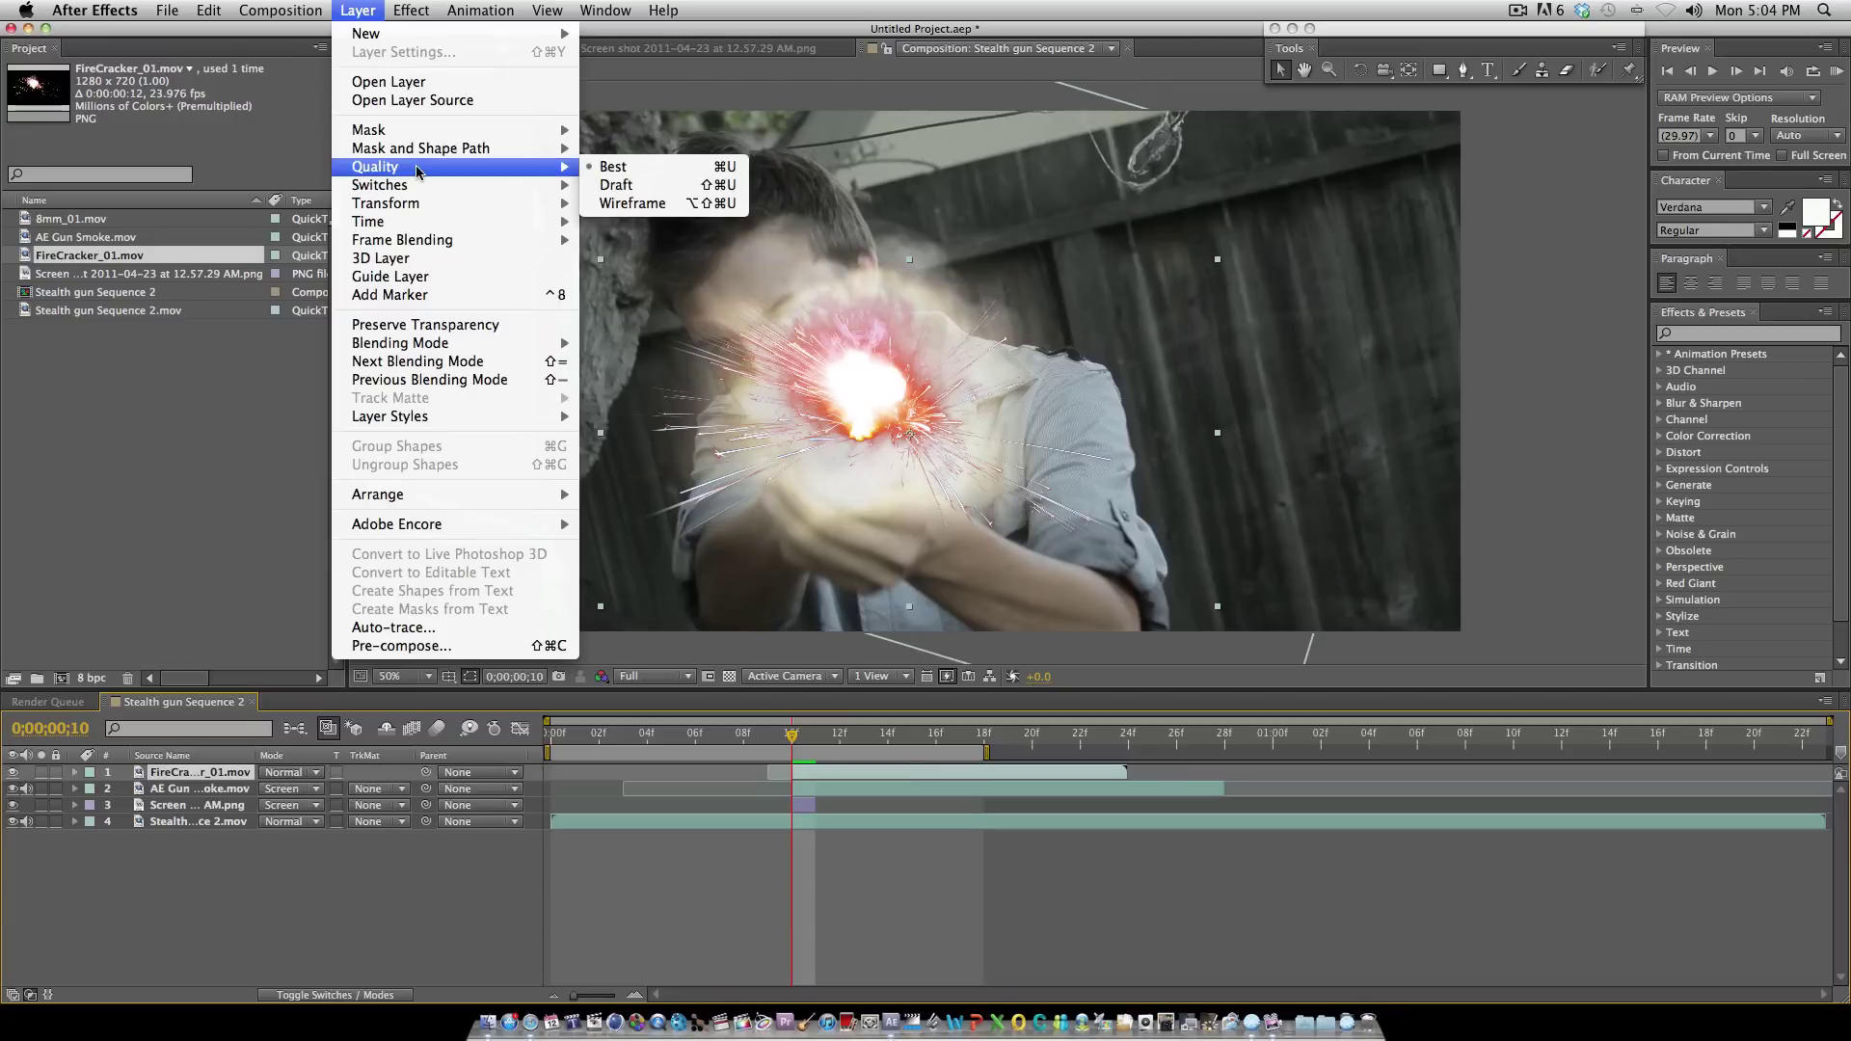
mouse_move(433, 8)
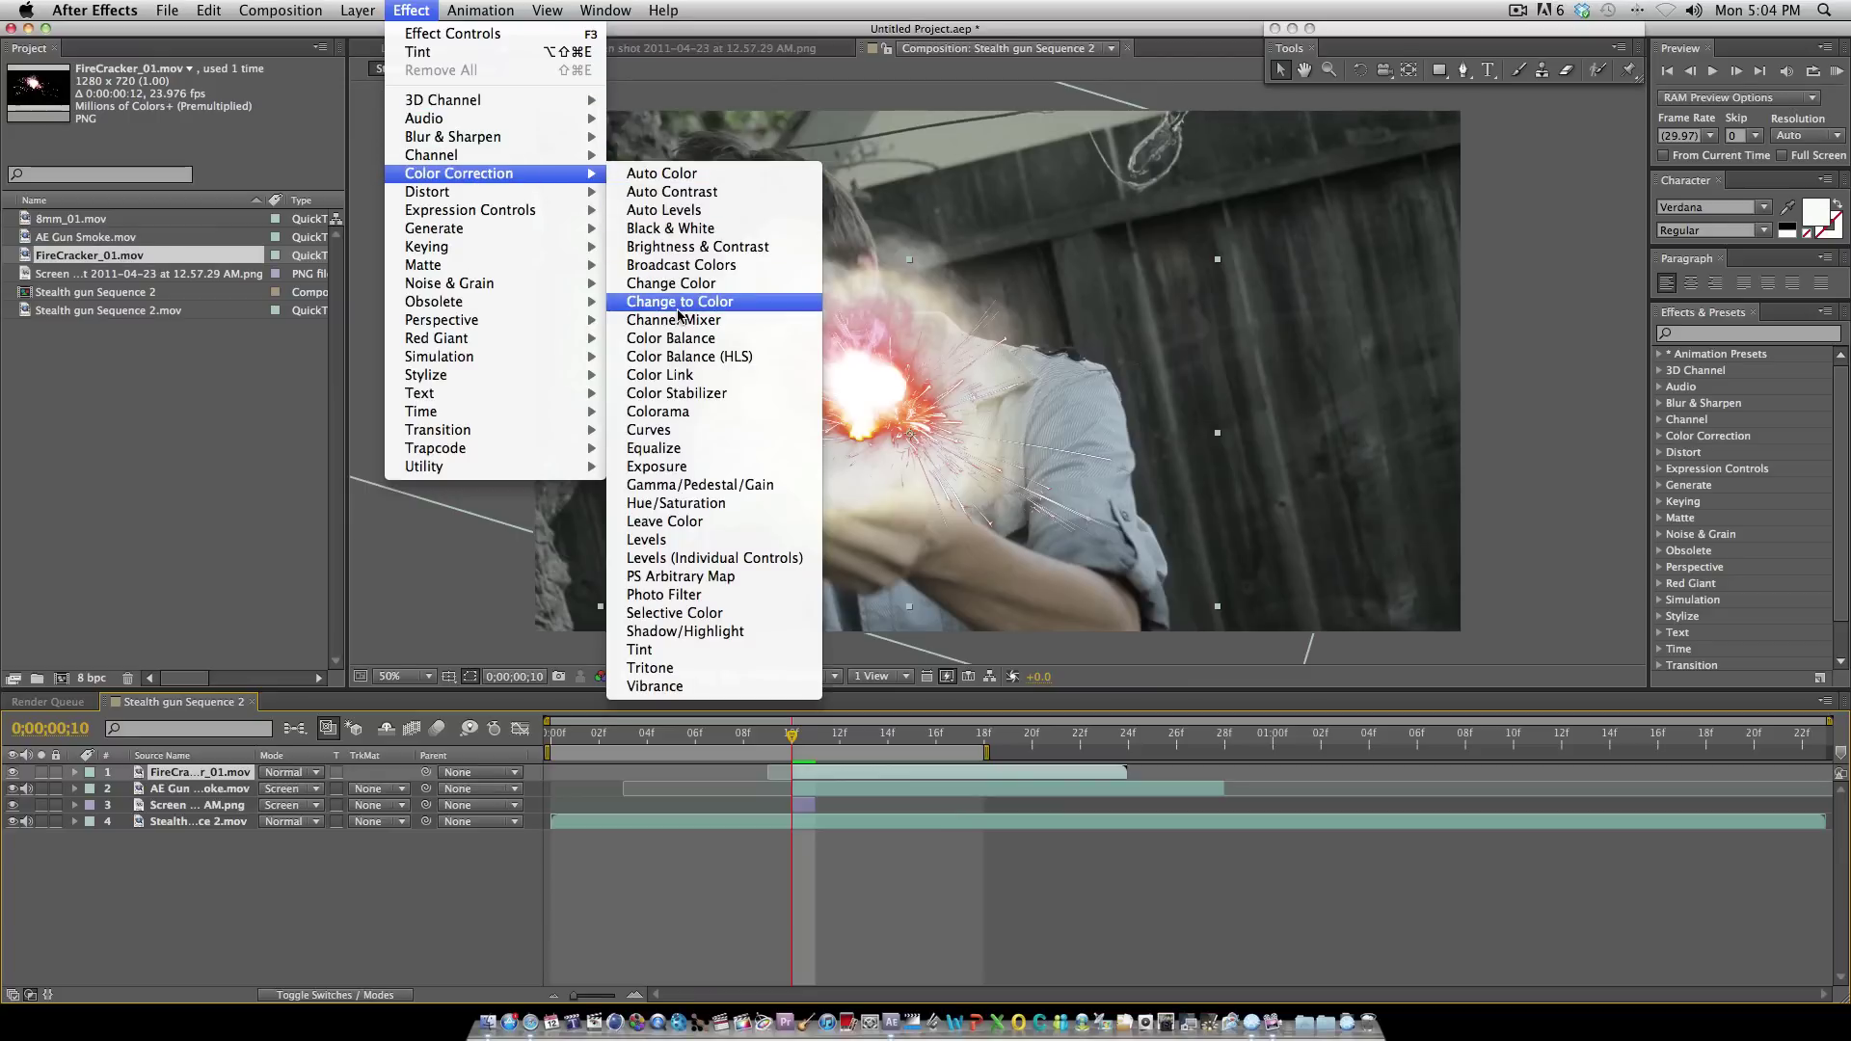
click(684, 650)
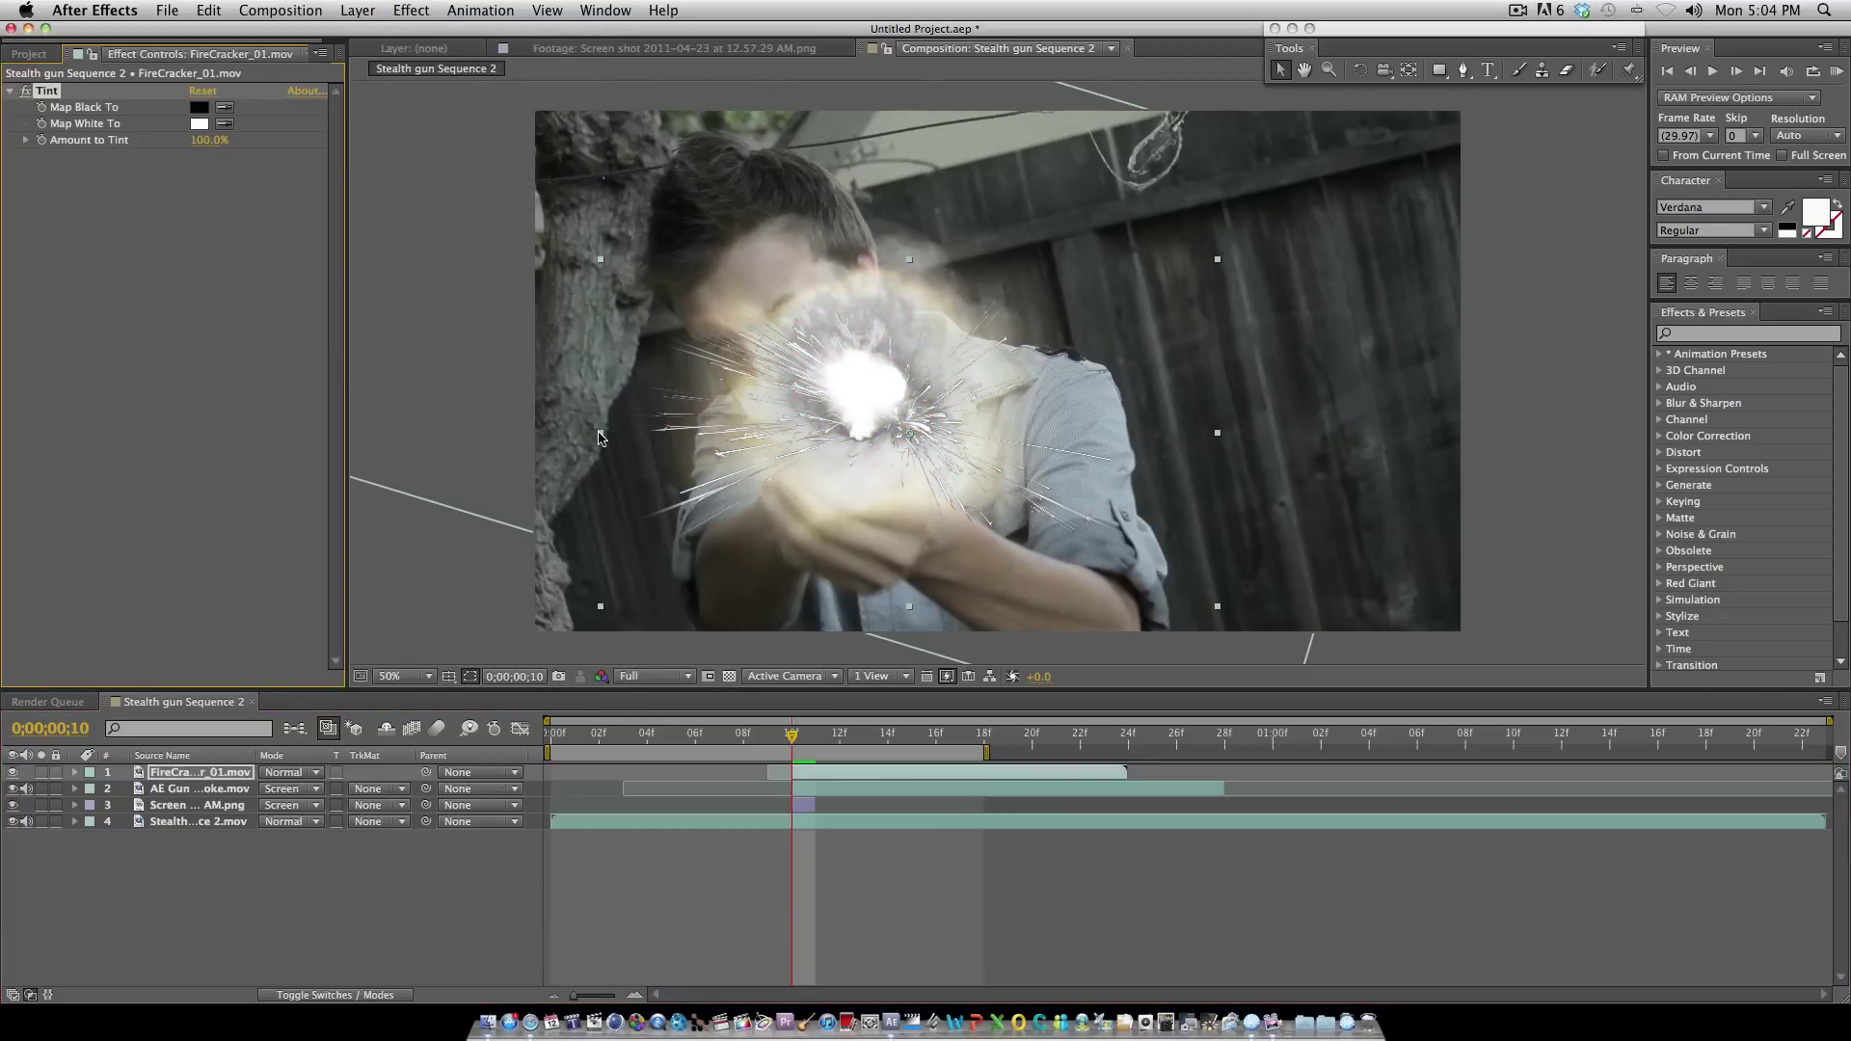
Step: Tint whites pale yellow F6EFCD at 84%, move the layer third, and nudge it down-right
click(199, 123)
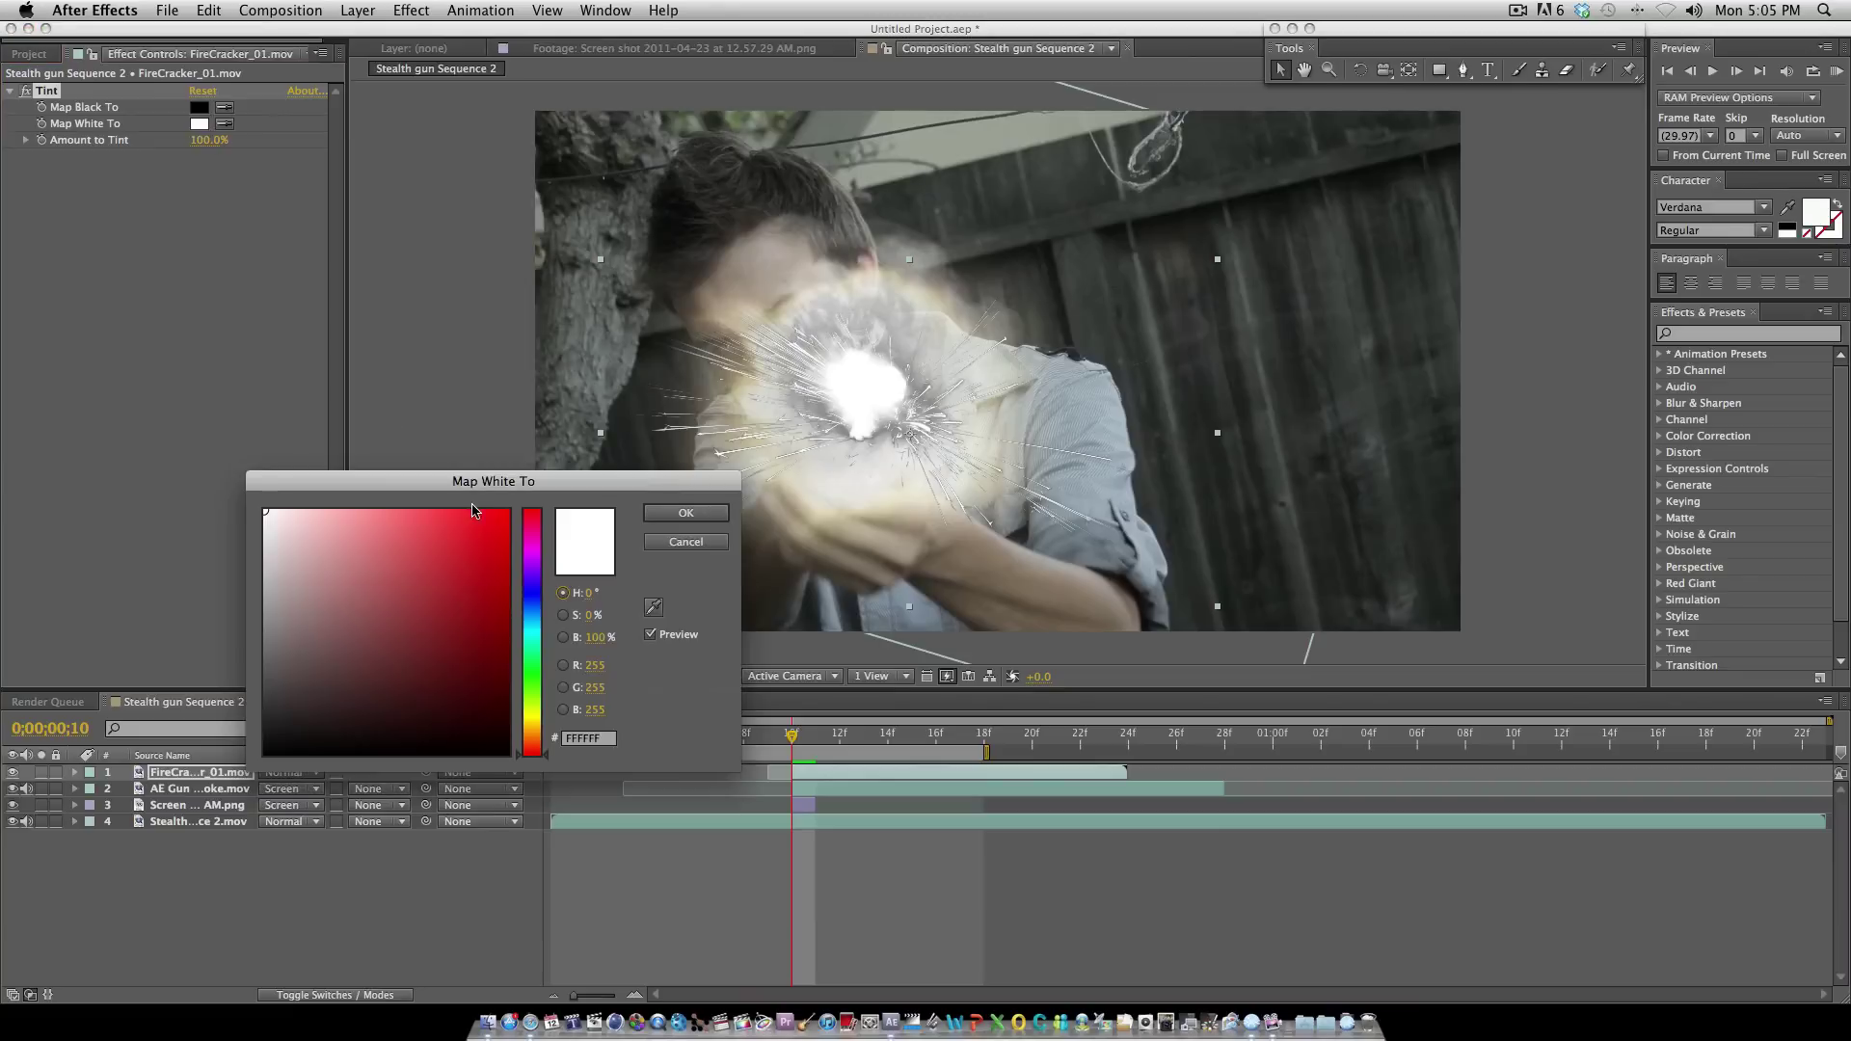
click(537, 721)
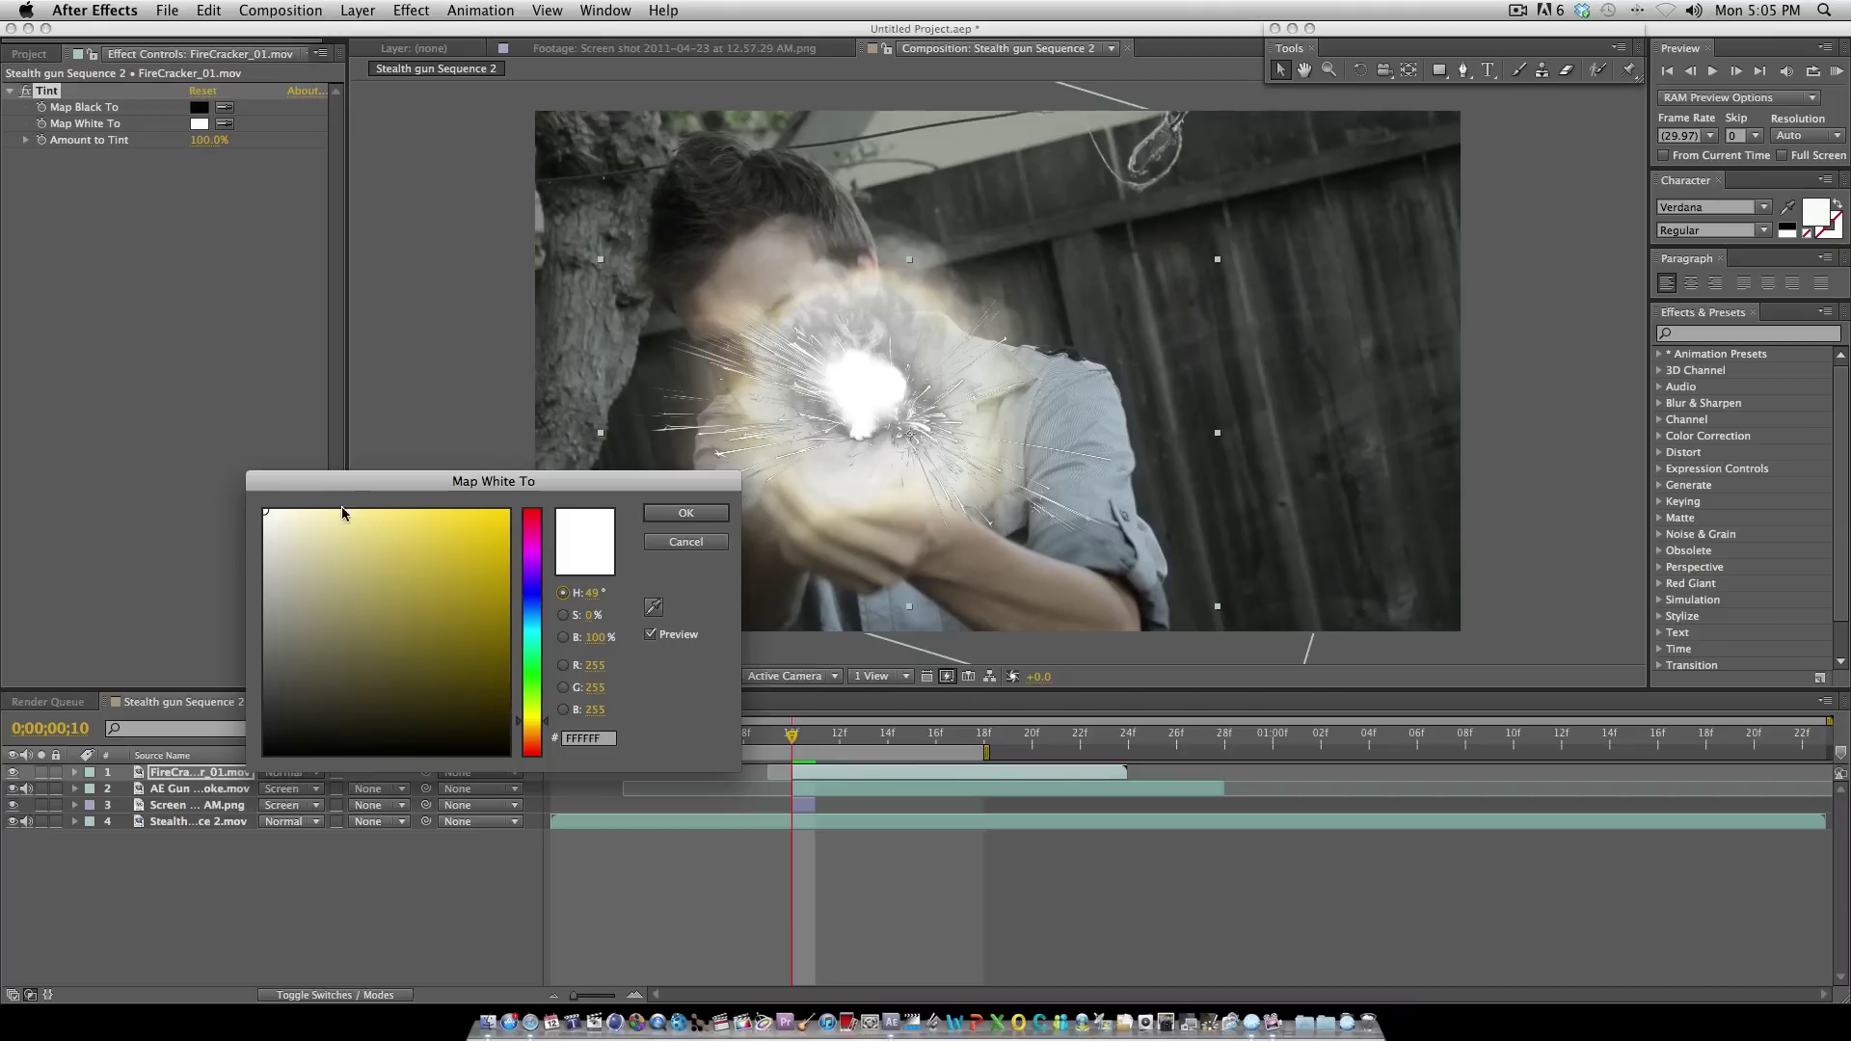
drag(346, 520, 303, 519)
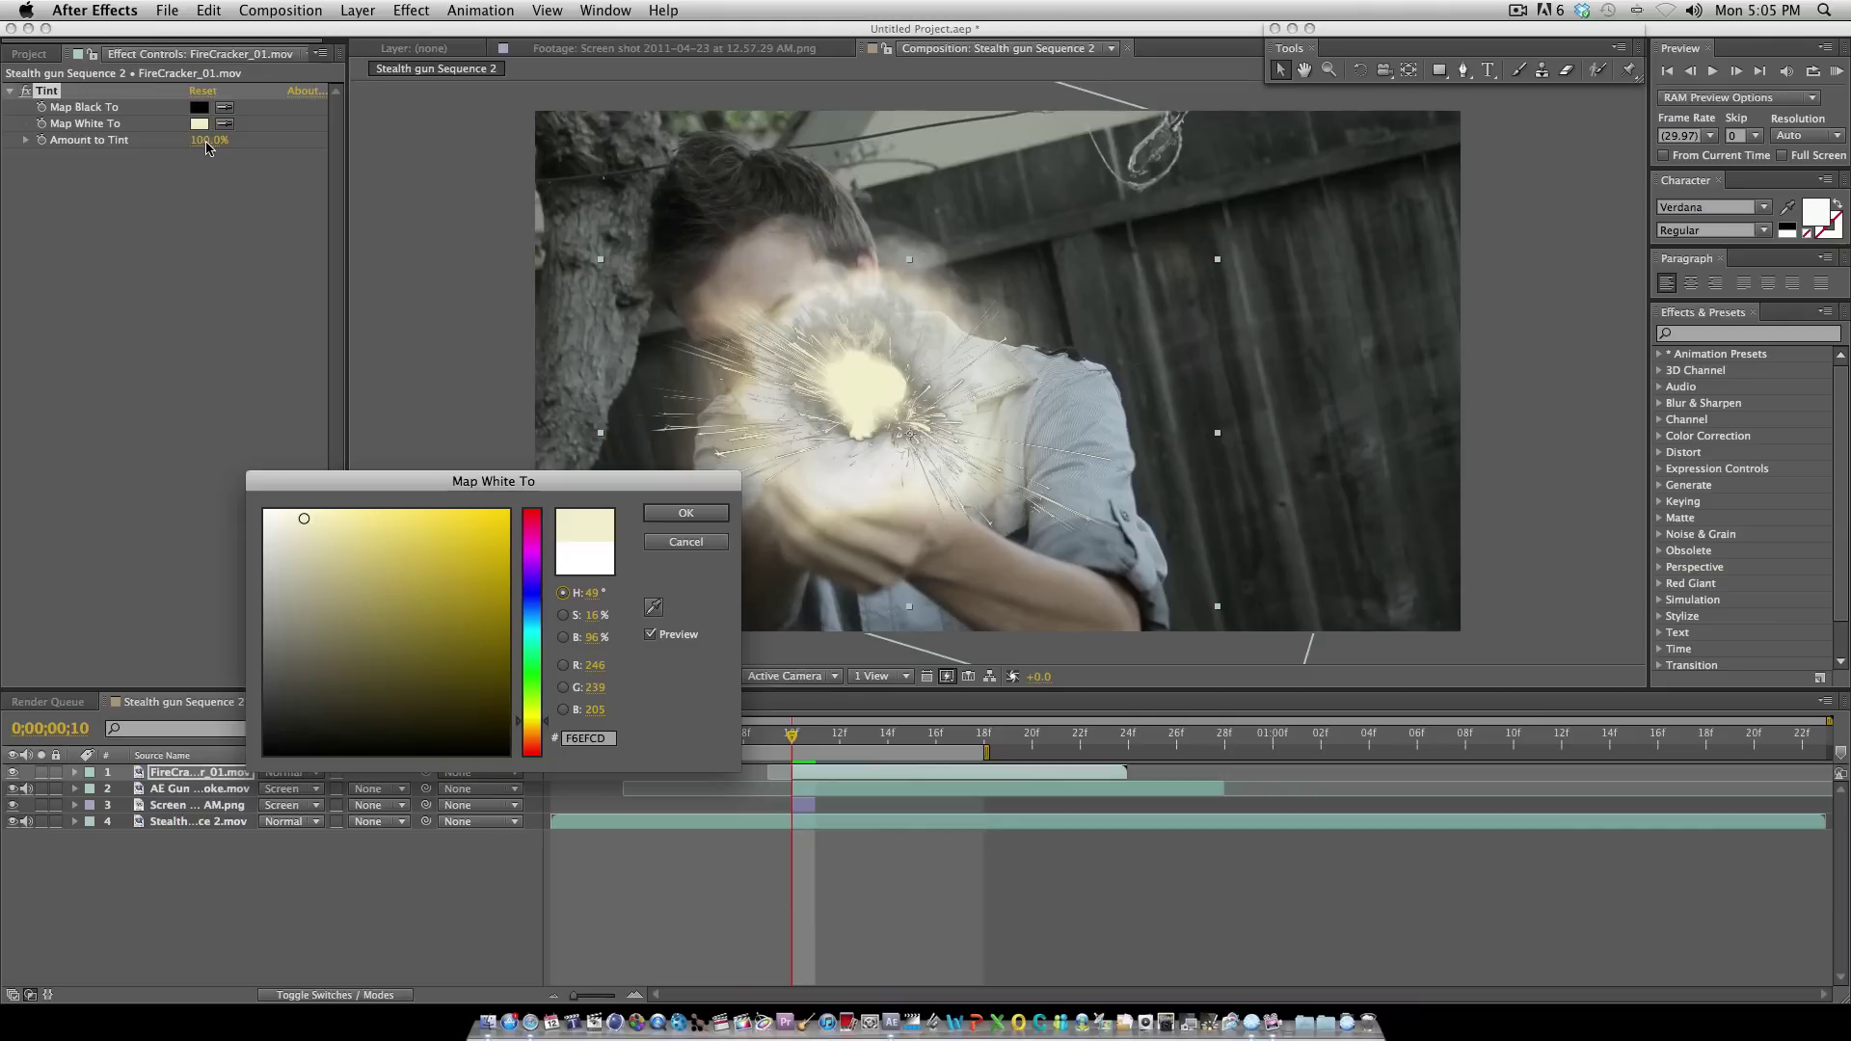
click(685, 512)
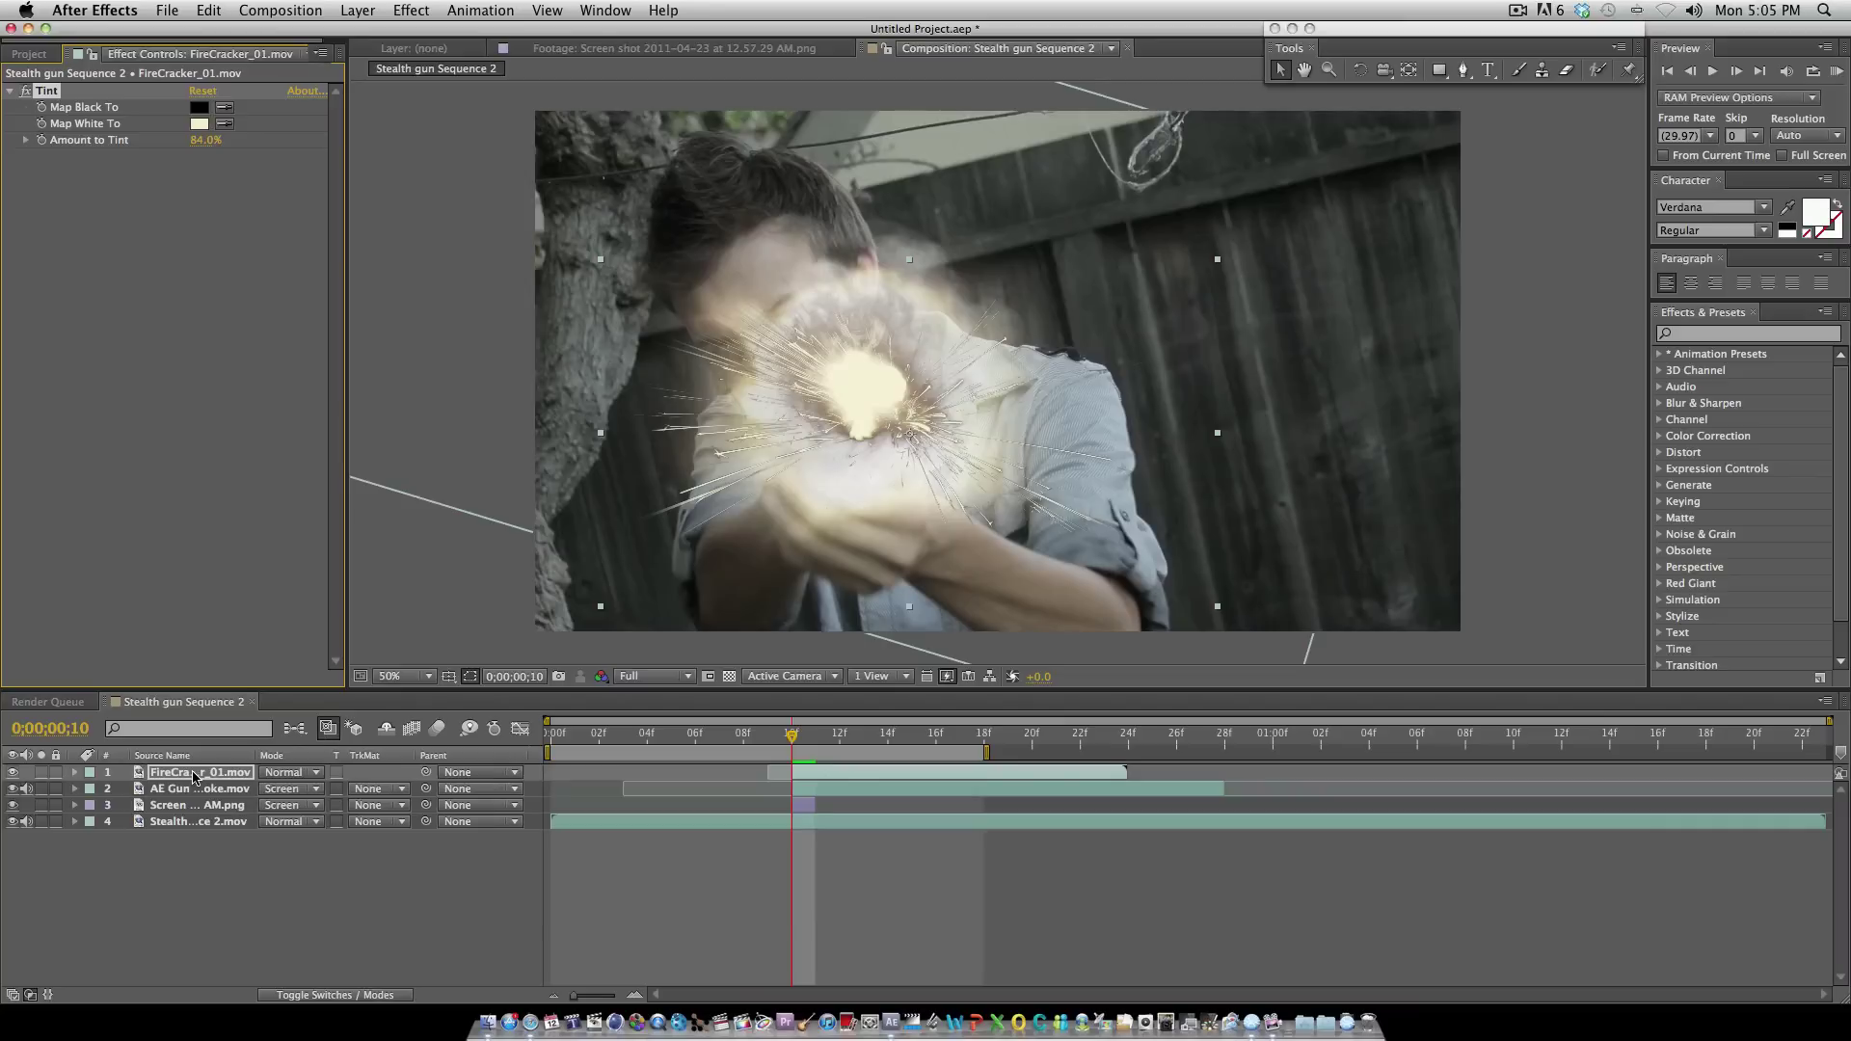
drag(198, 772, 190, 811)
drag(744, 487, 851, 385)
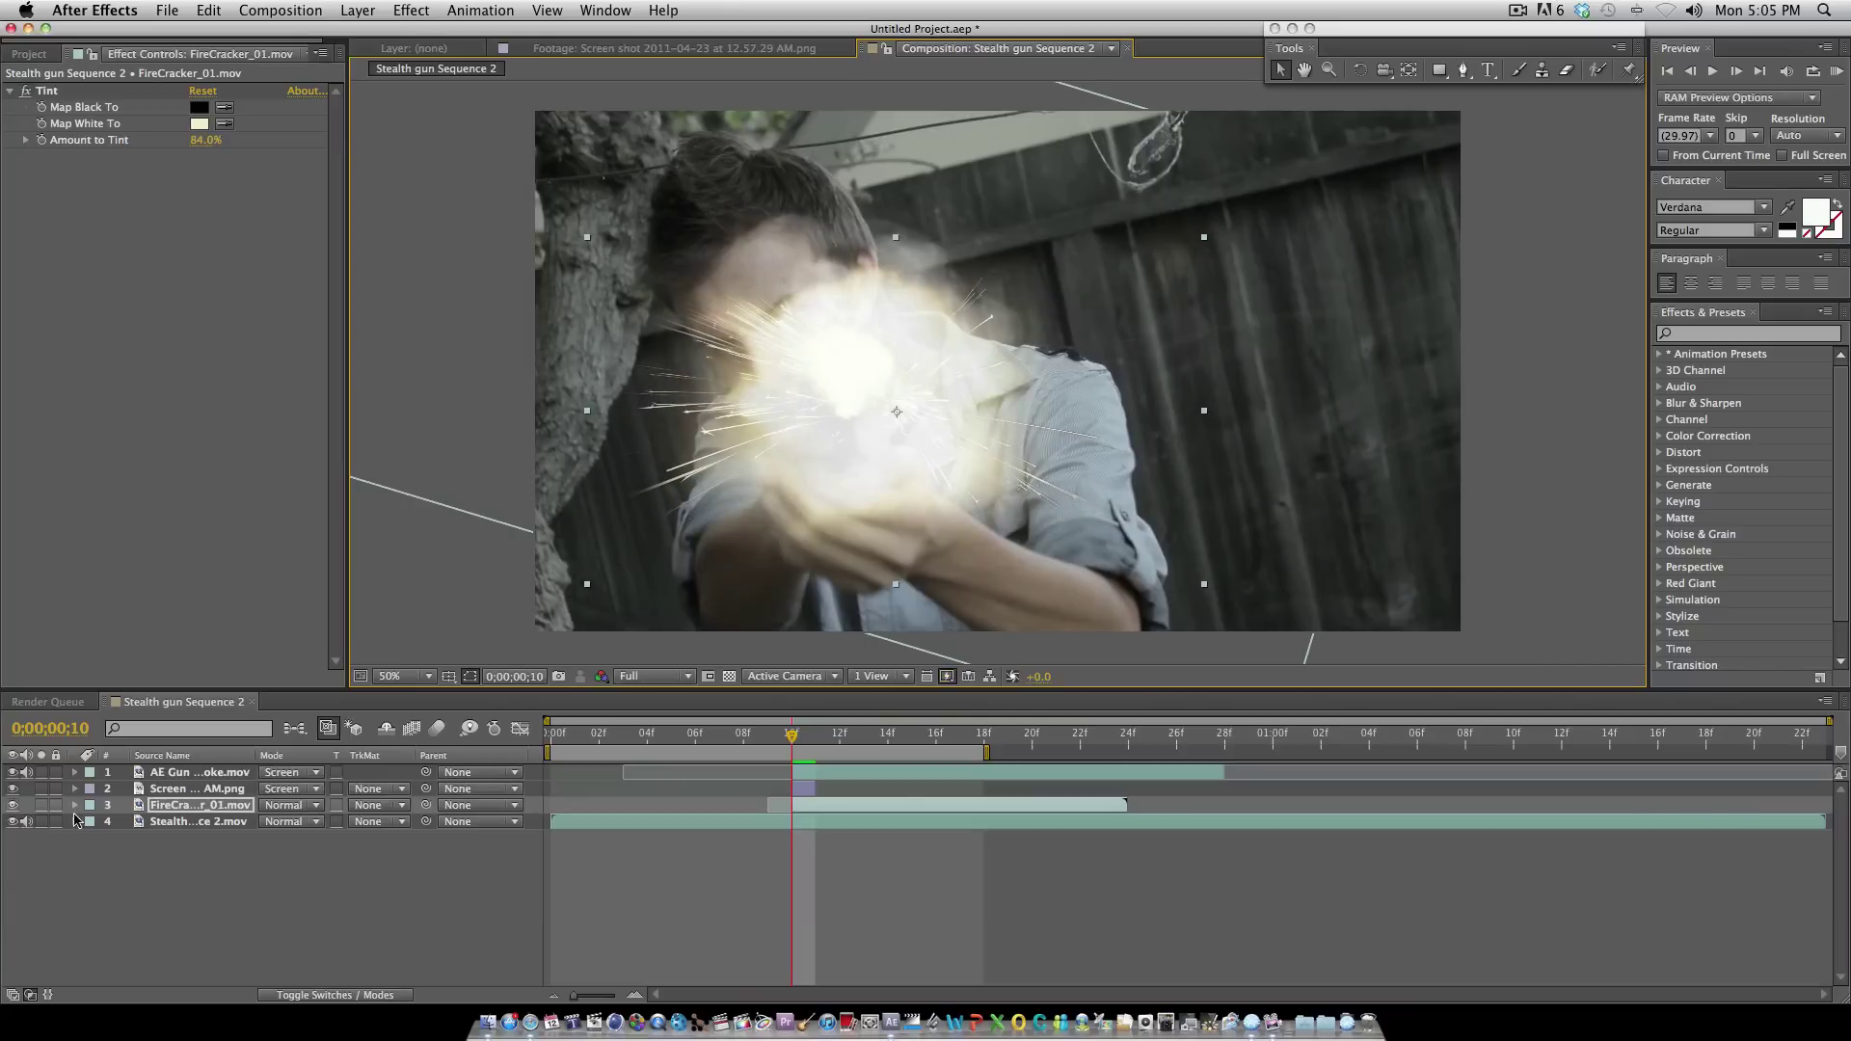
Step: Lower the FireCracker layer's opacity to 28%
click(75, 806)
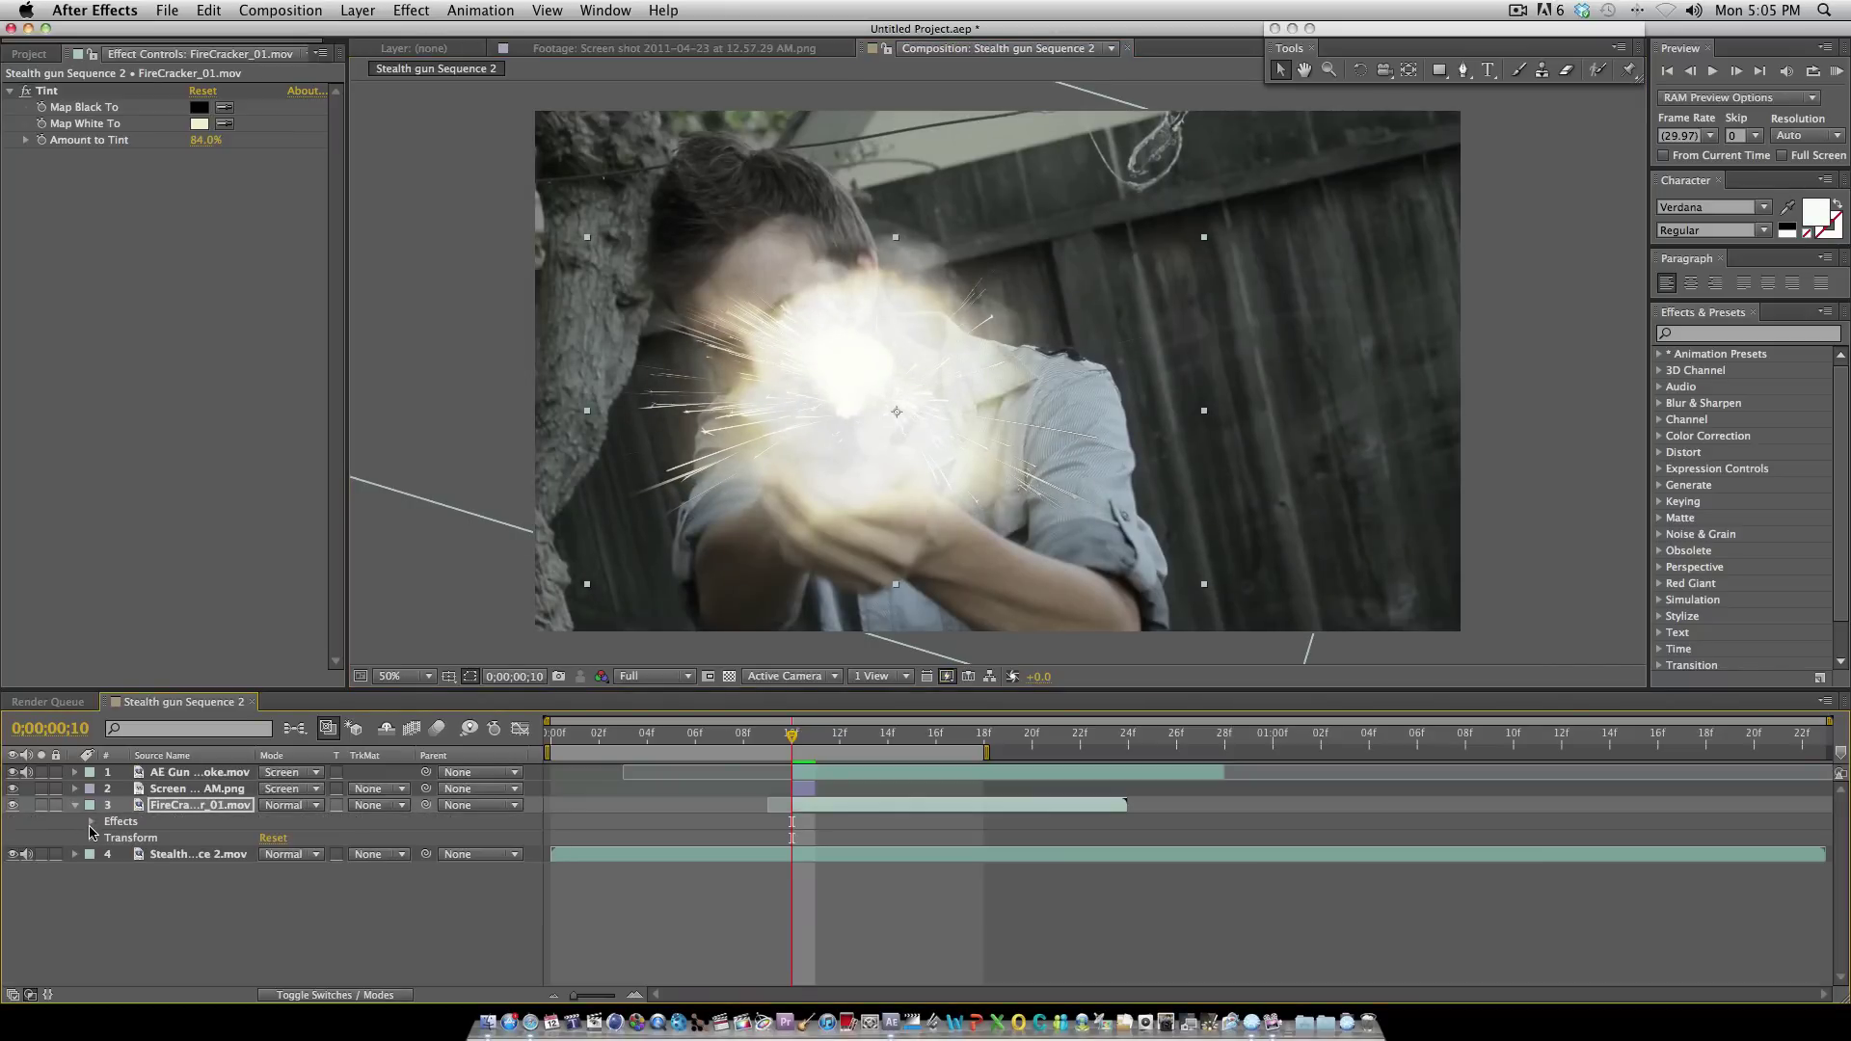
click(91, 837)
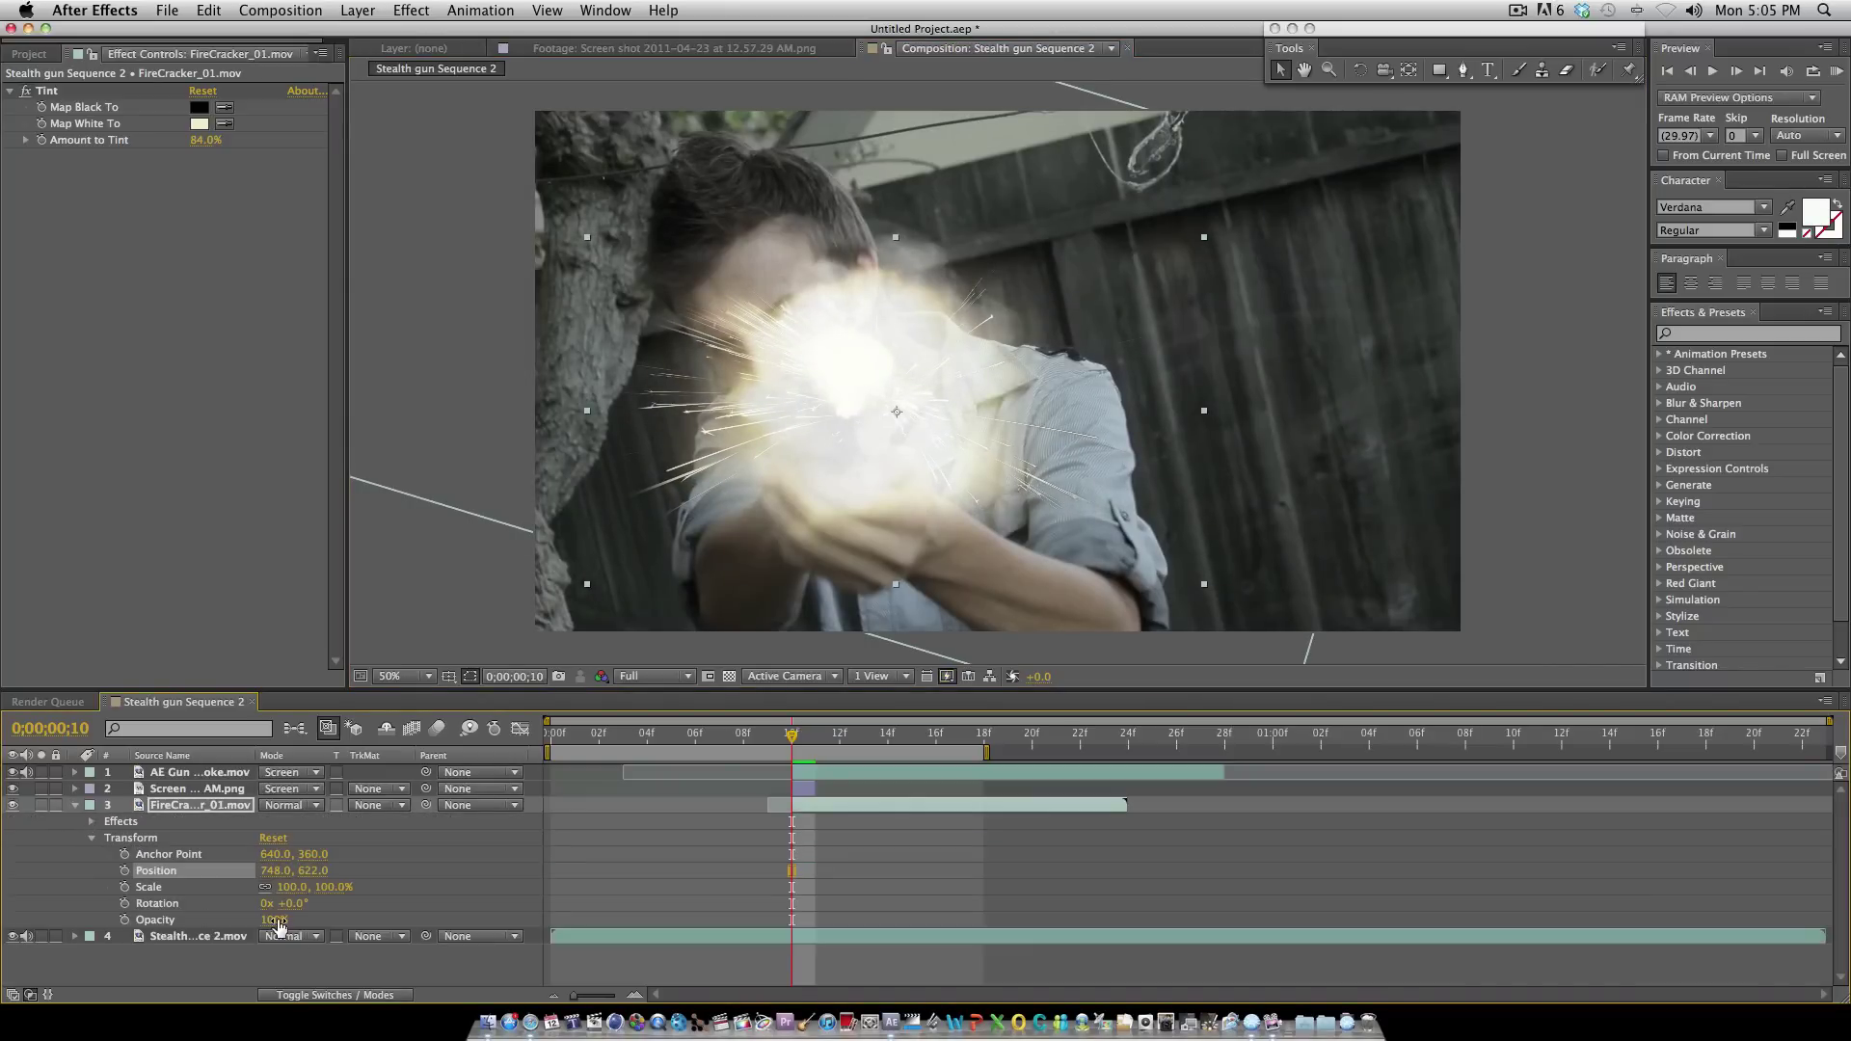
drag(279, 920, 266, 921)
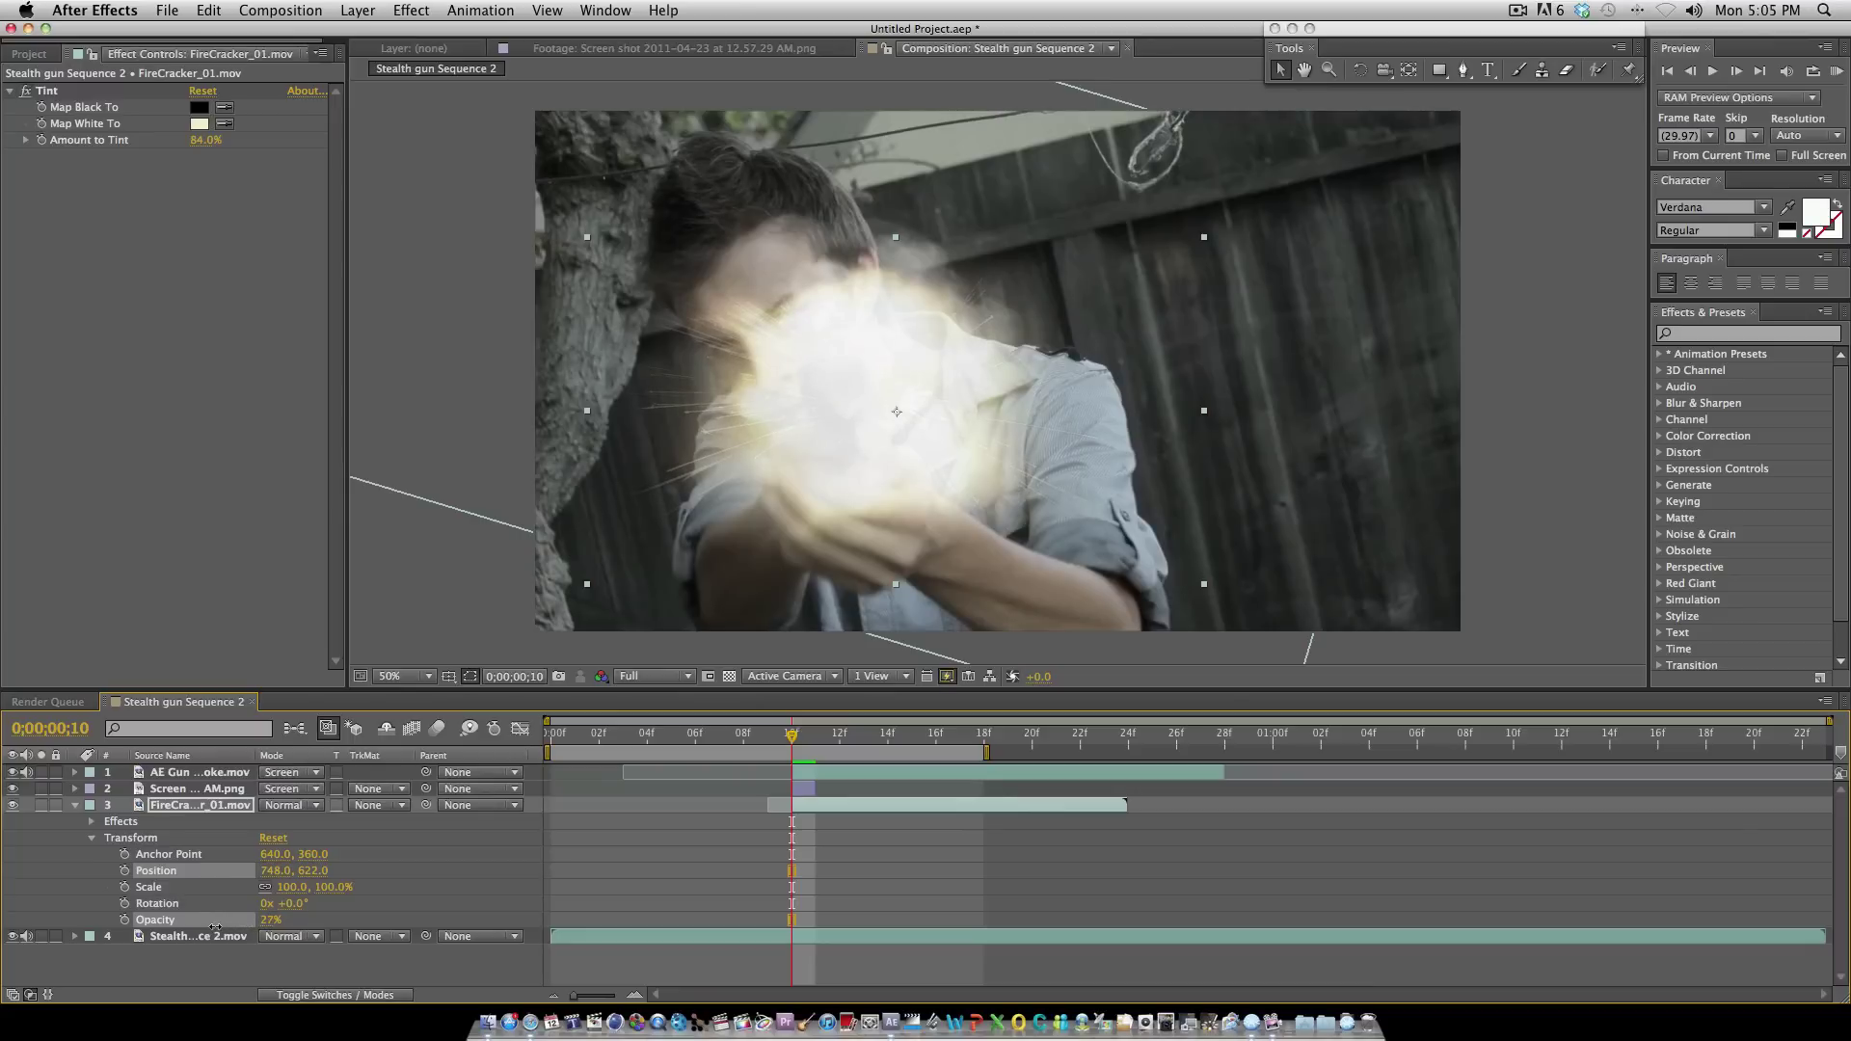
click(216, 927)
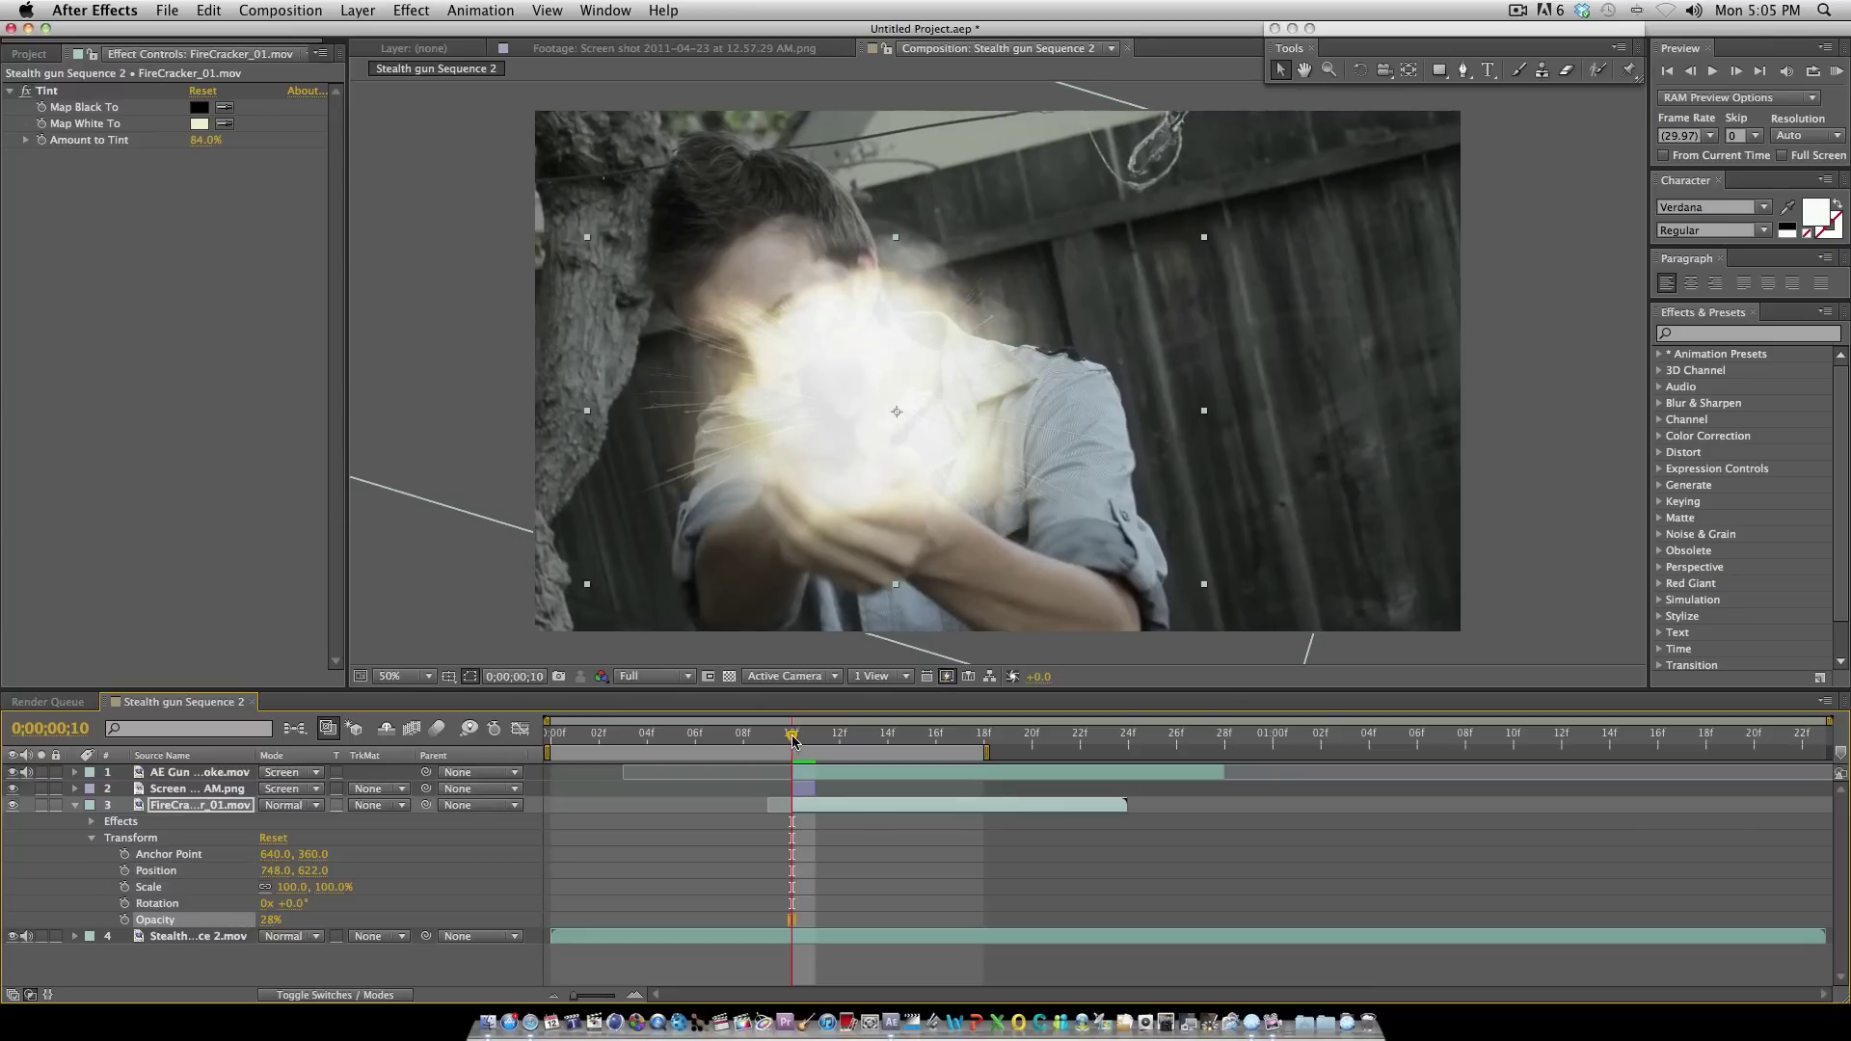
Step: Start the FireCracker layer at frame 10 and position the flash over the gun muzzle
mouse_move(799, 740)
mouse_down()
mouse_move(867, 752)
mouse_move(769, 755)
mouse_move(791, 755)
mouse_up()
drag(878, 376, 877, 348)
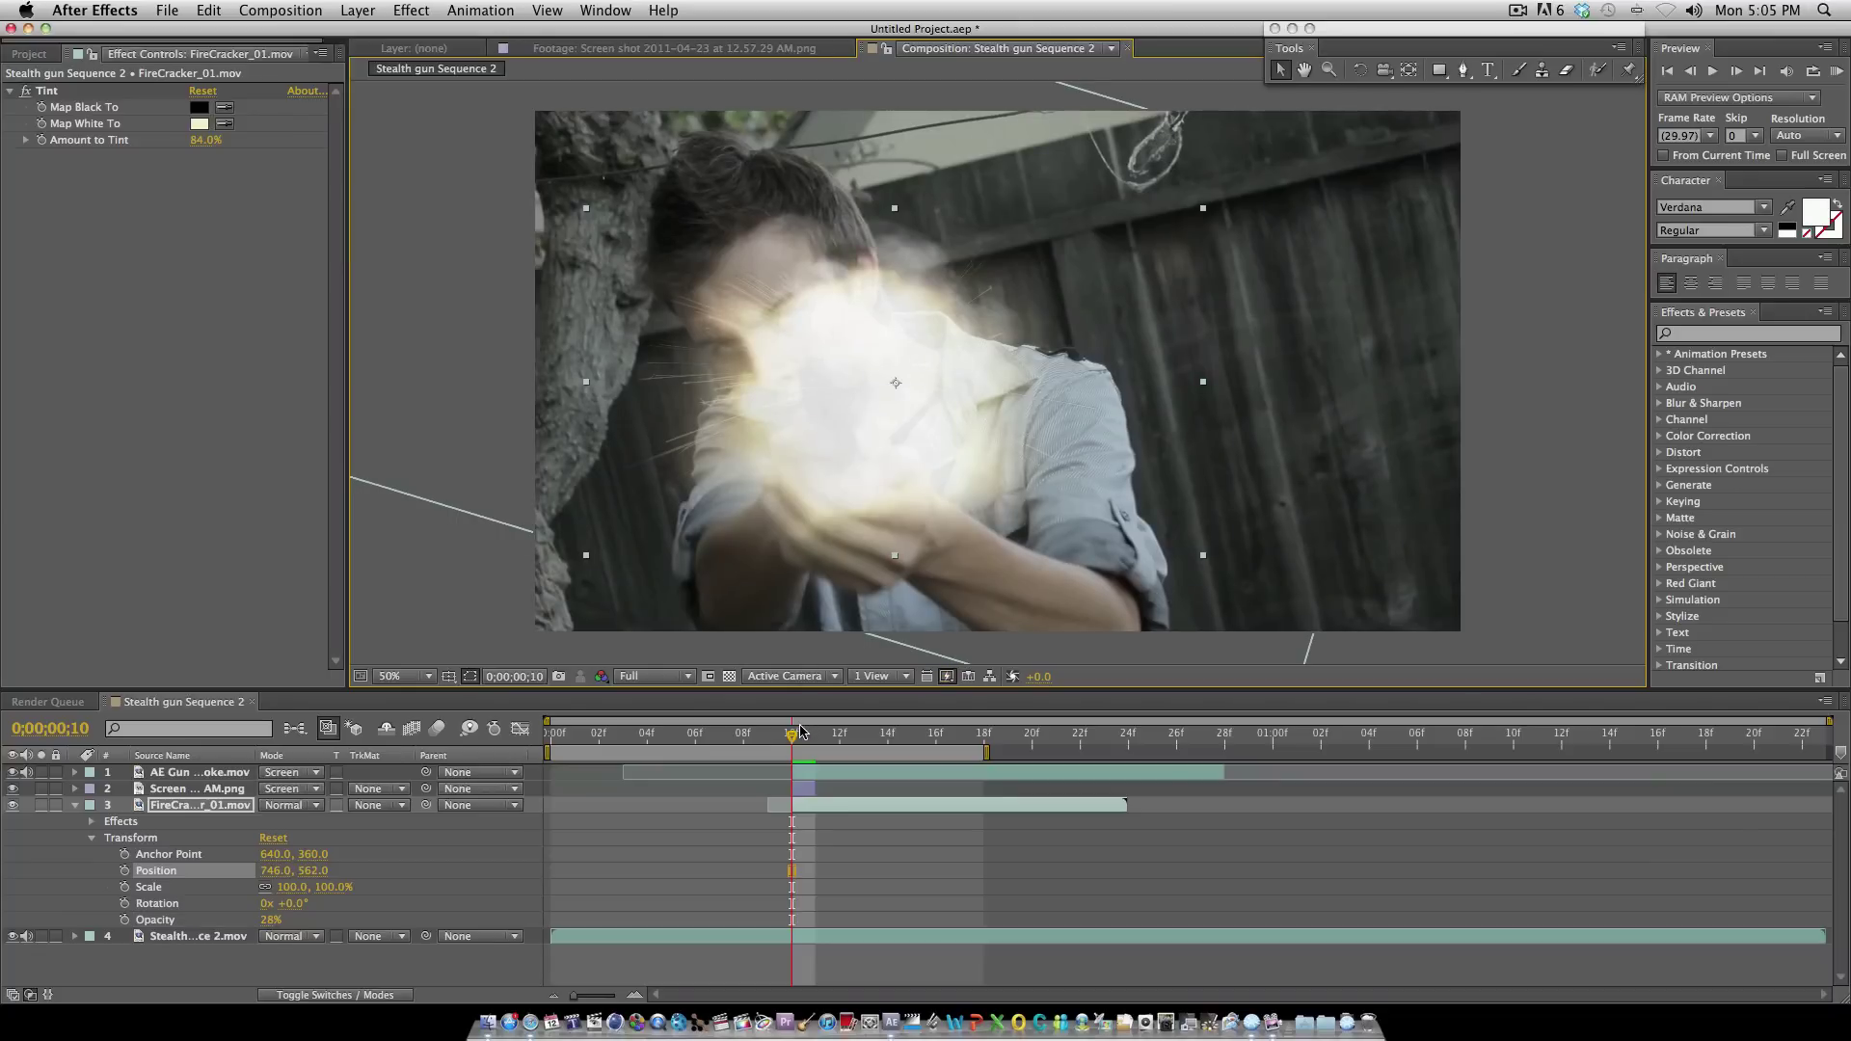
drag(798, 740, 663, 740)
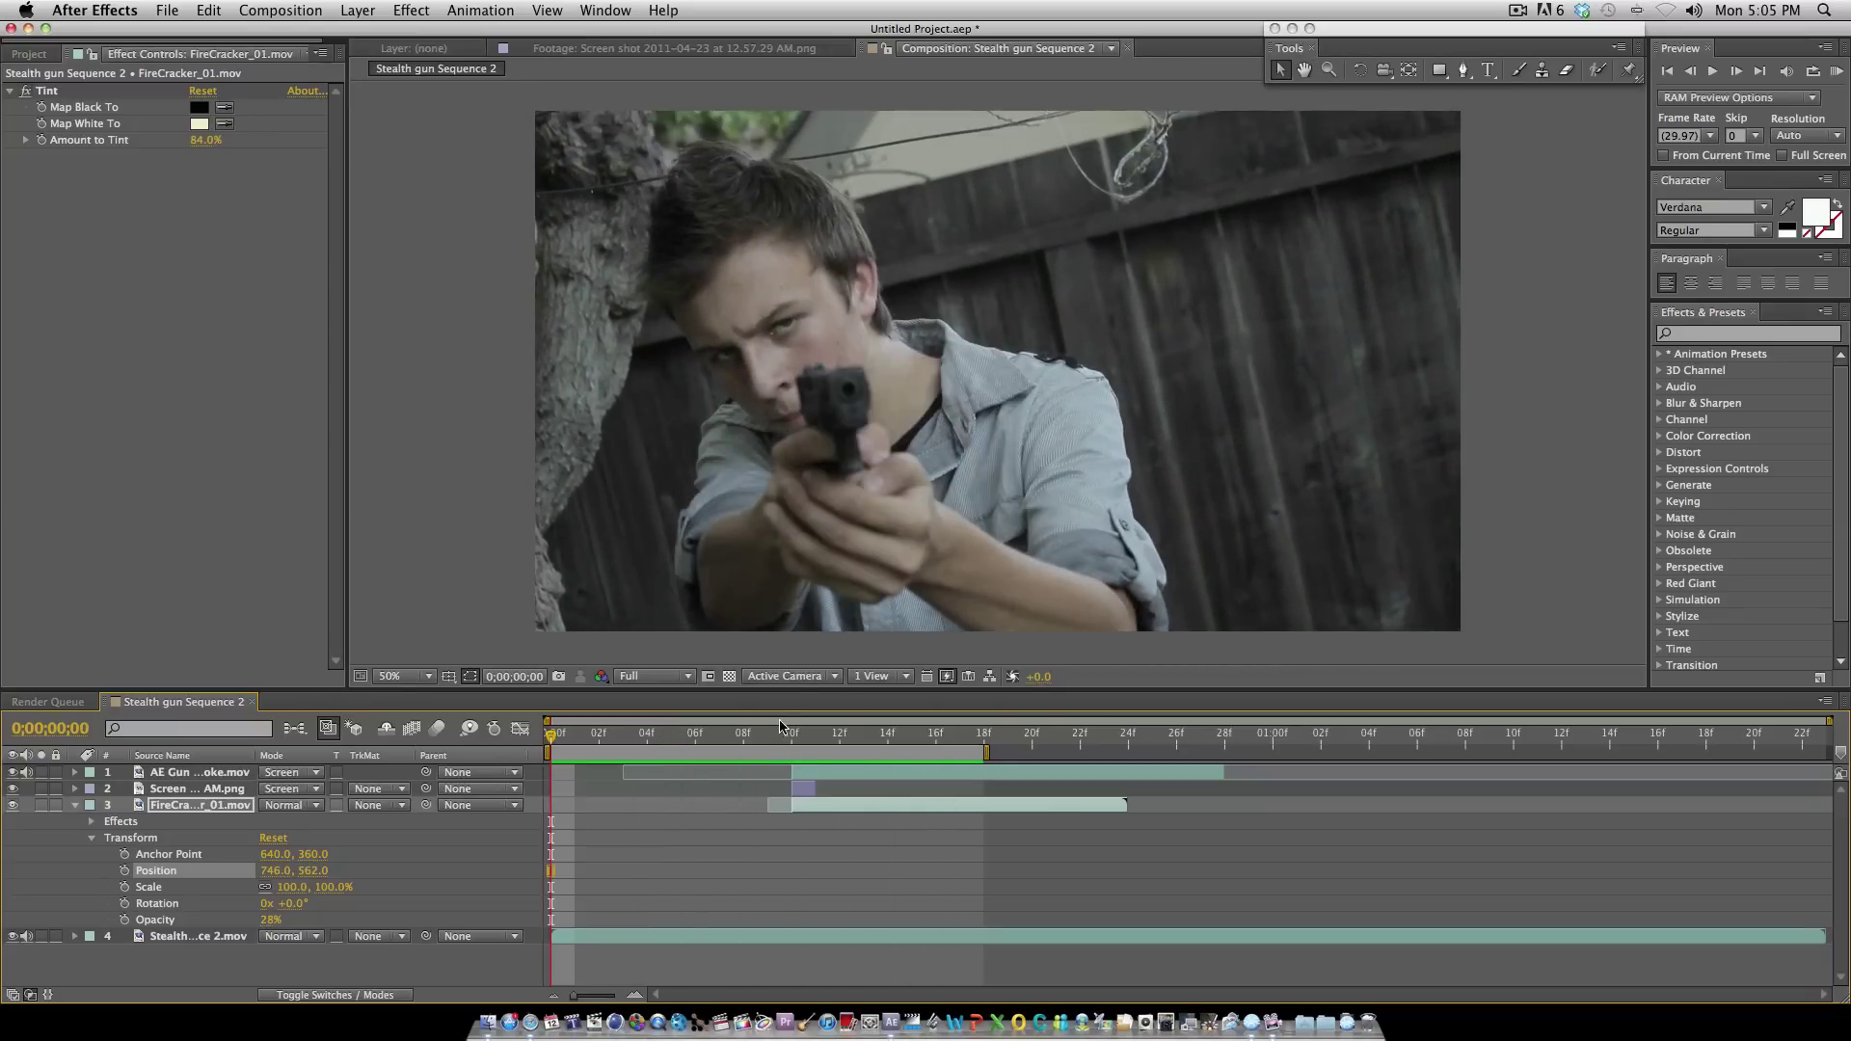
click(775, 736)
drag(768, 740, 792, 741)
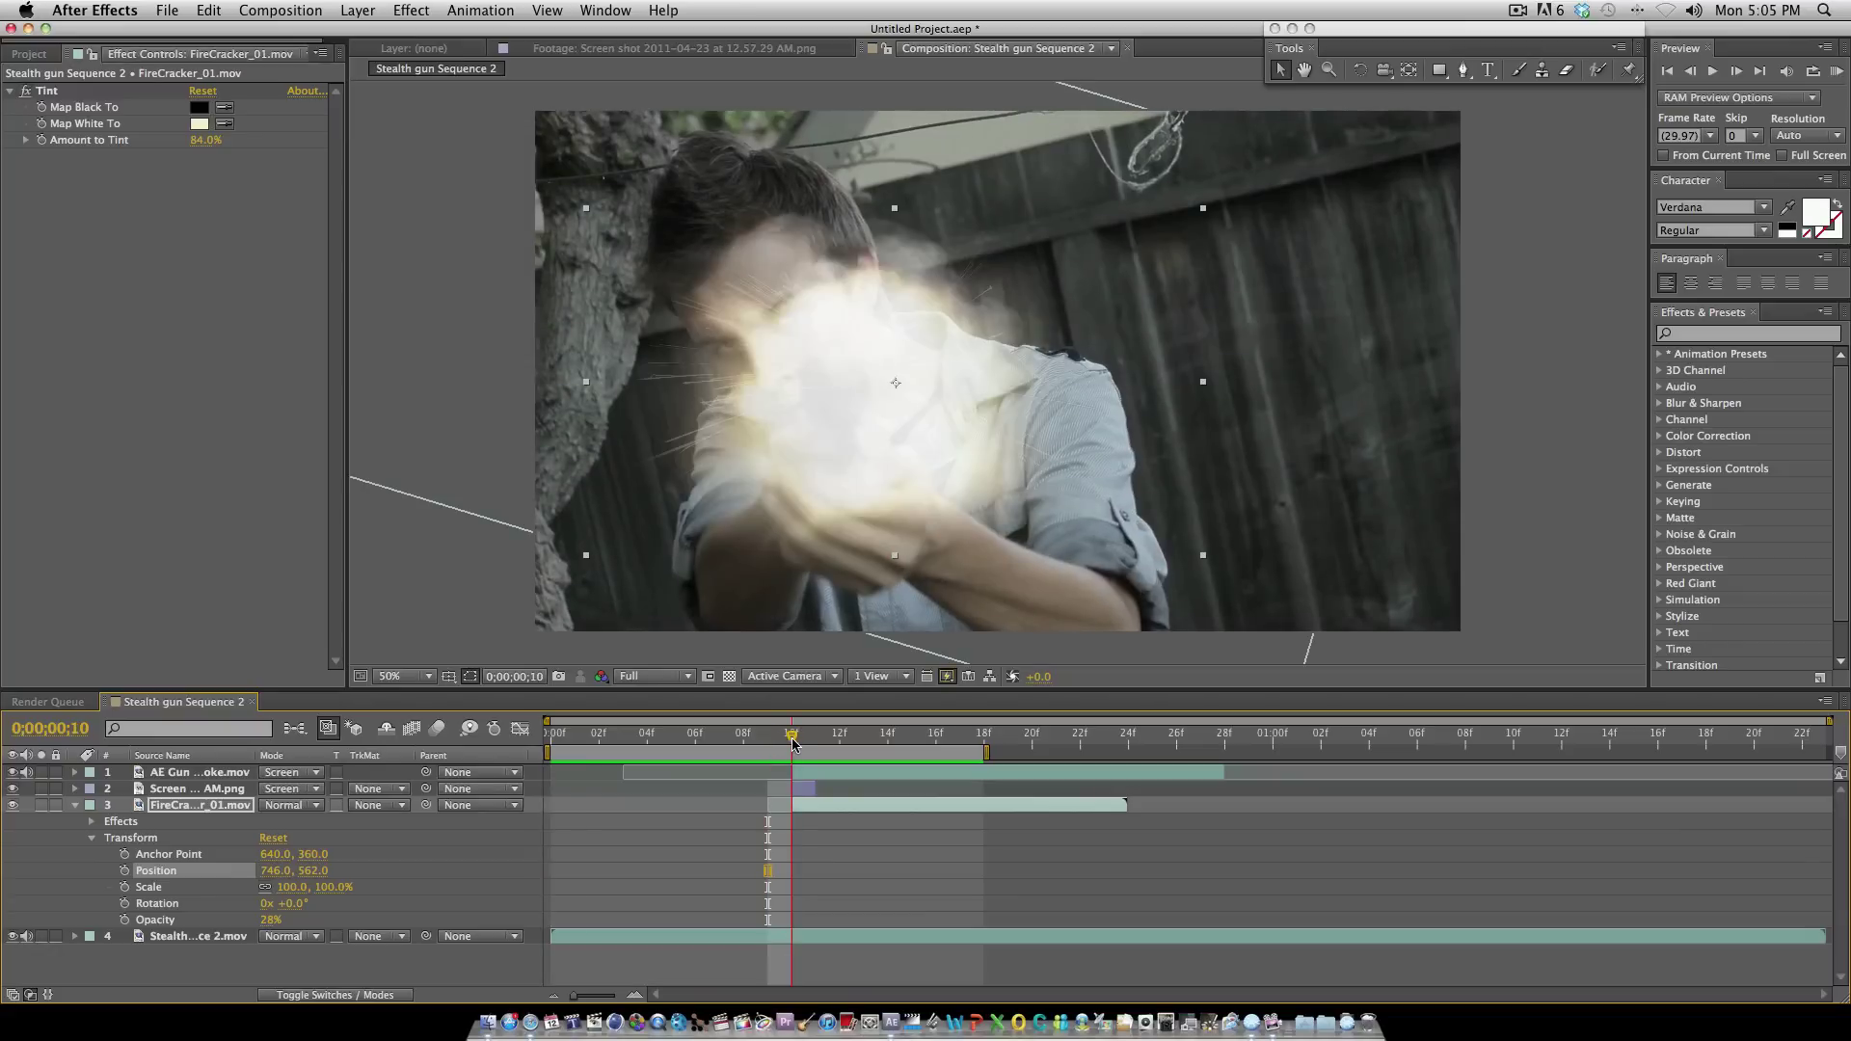
key([)
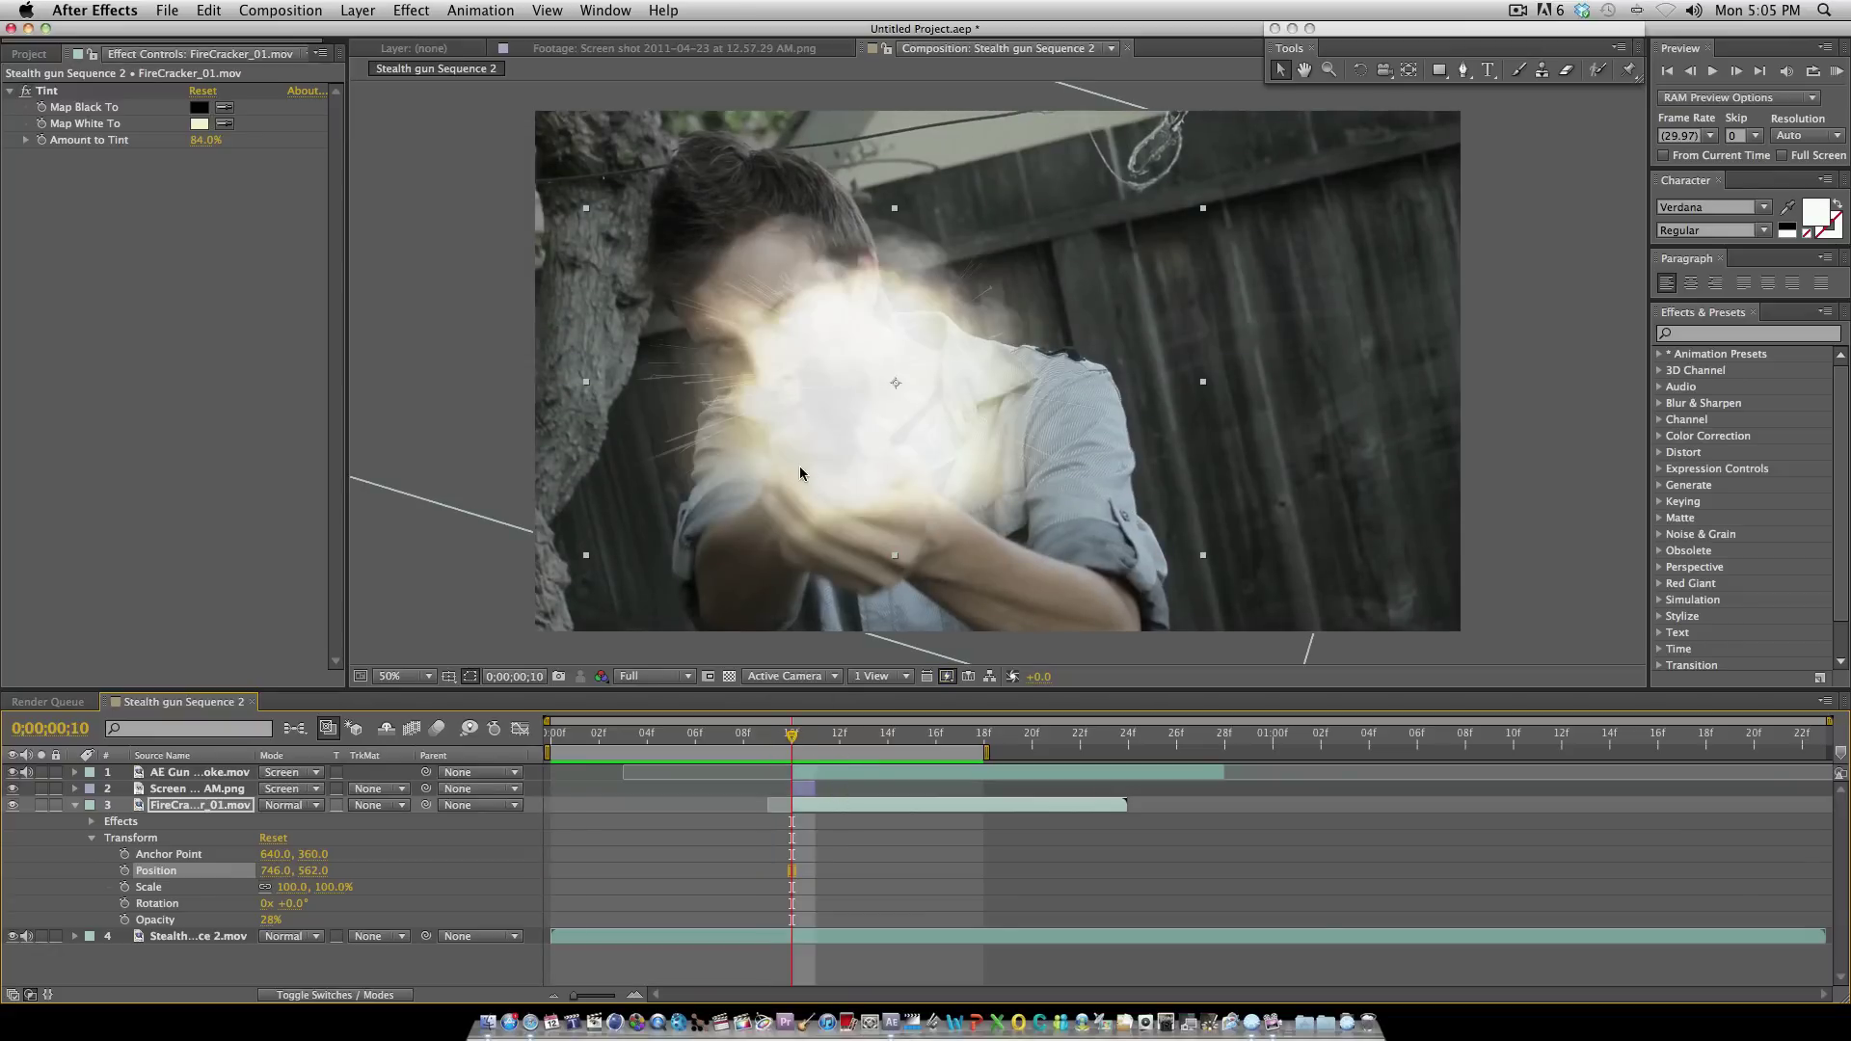
drag(800, 465, 799, 452)
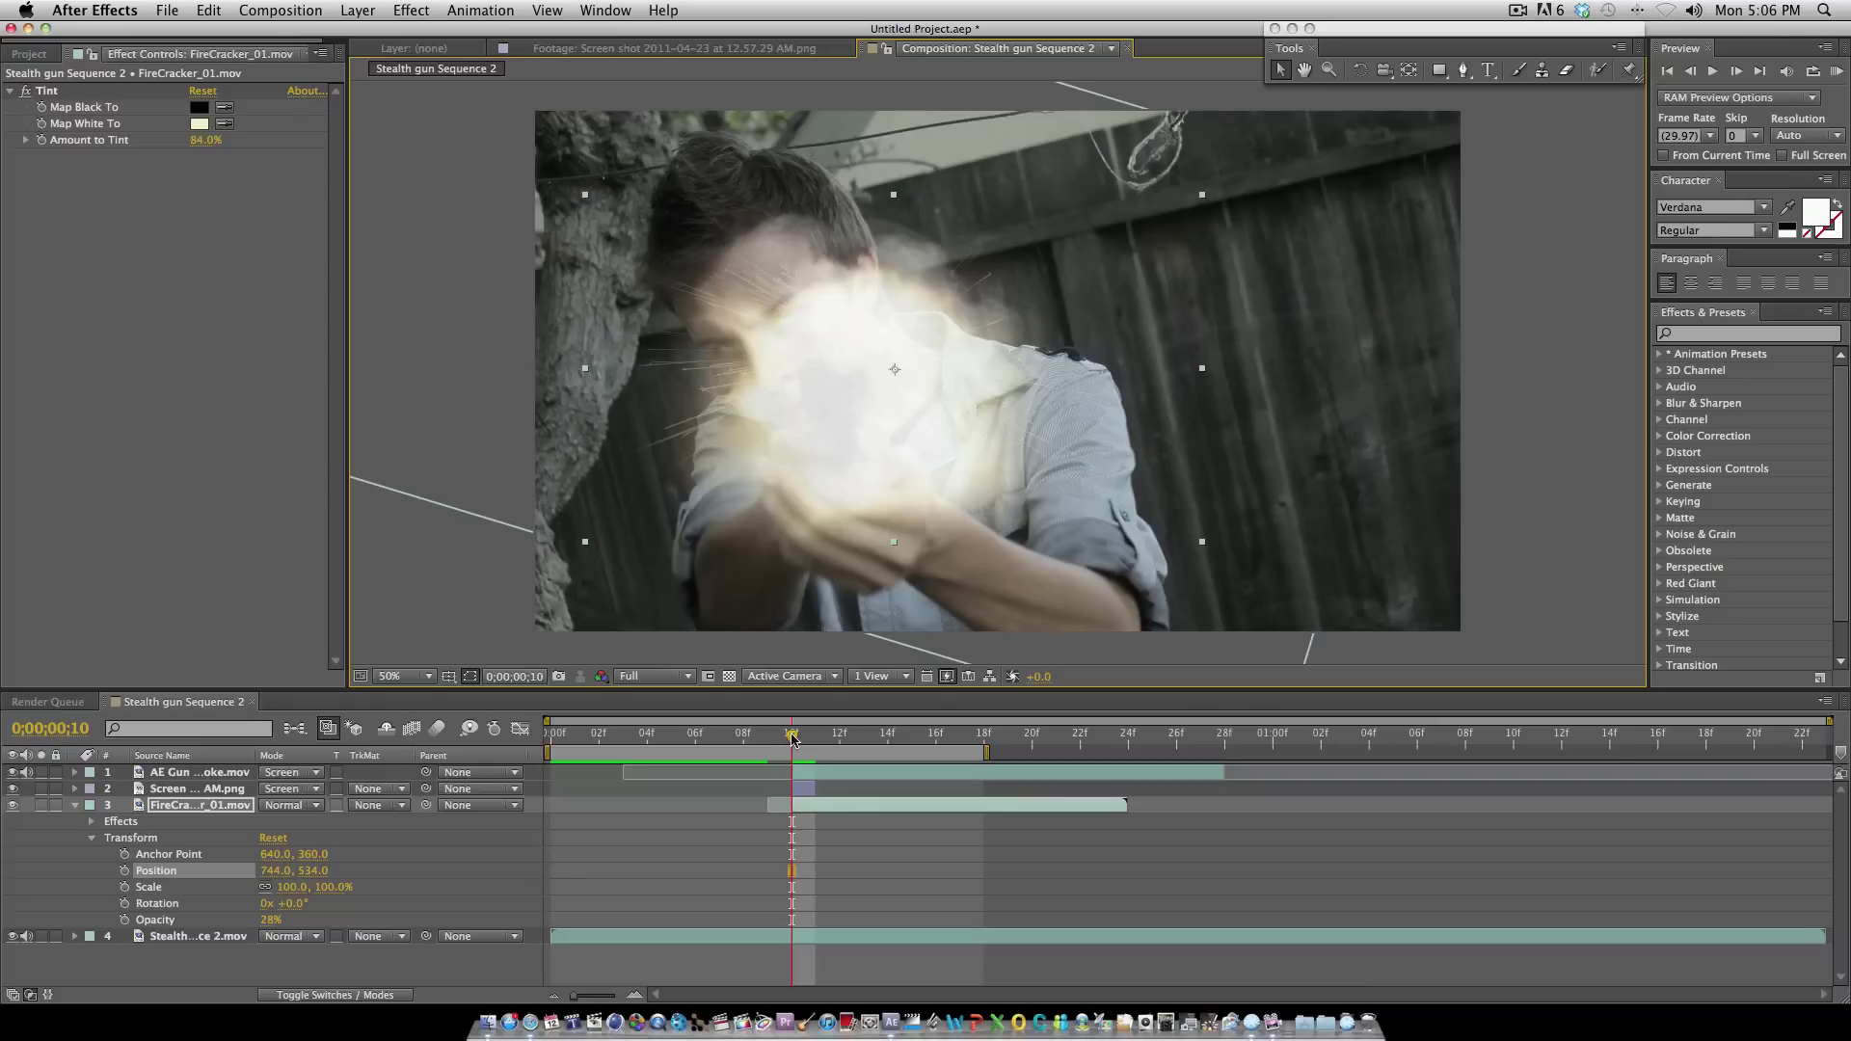
Step: Preview the shot, then return to flash frame 10
drag(792, 740, 678, 735)
key(space)
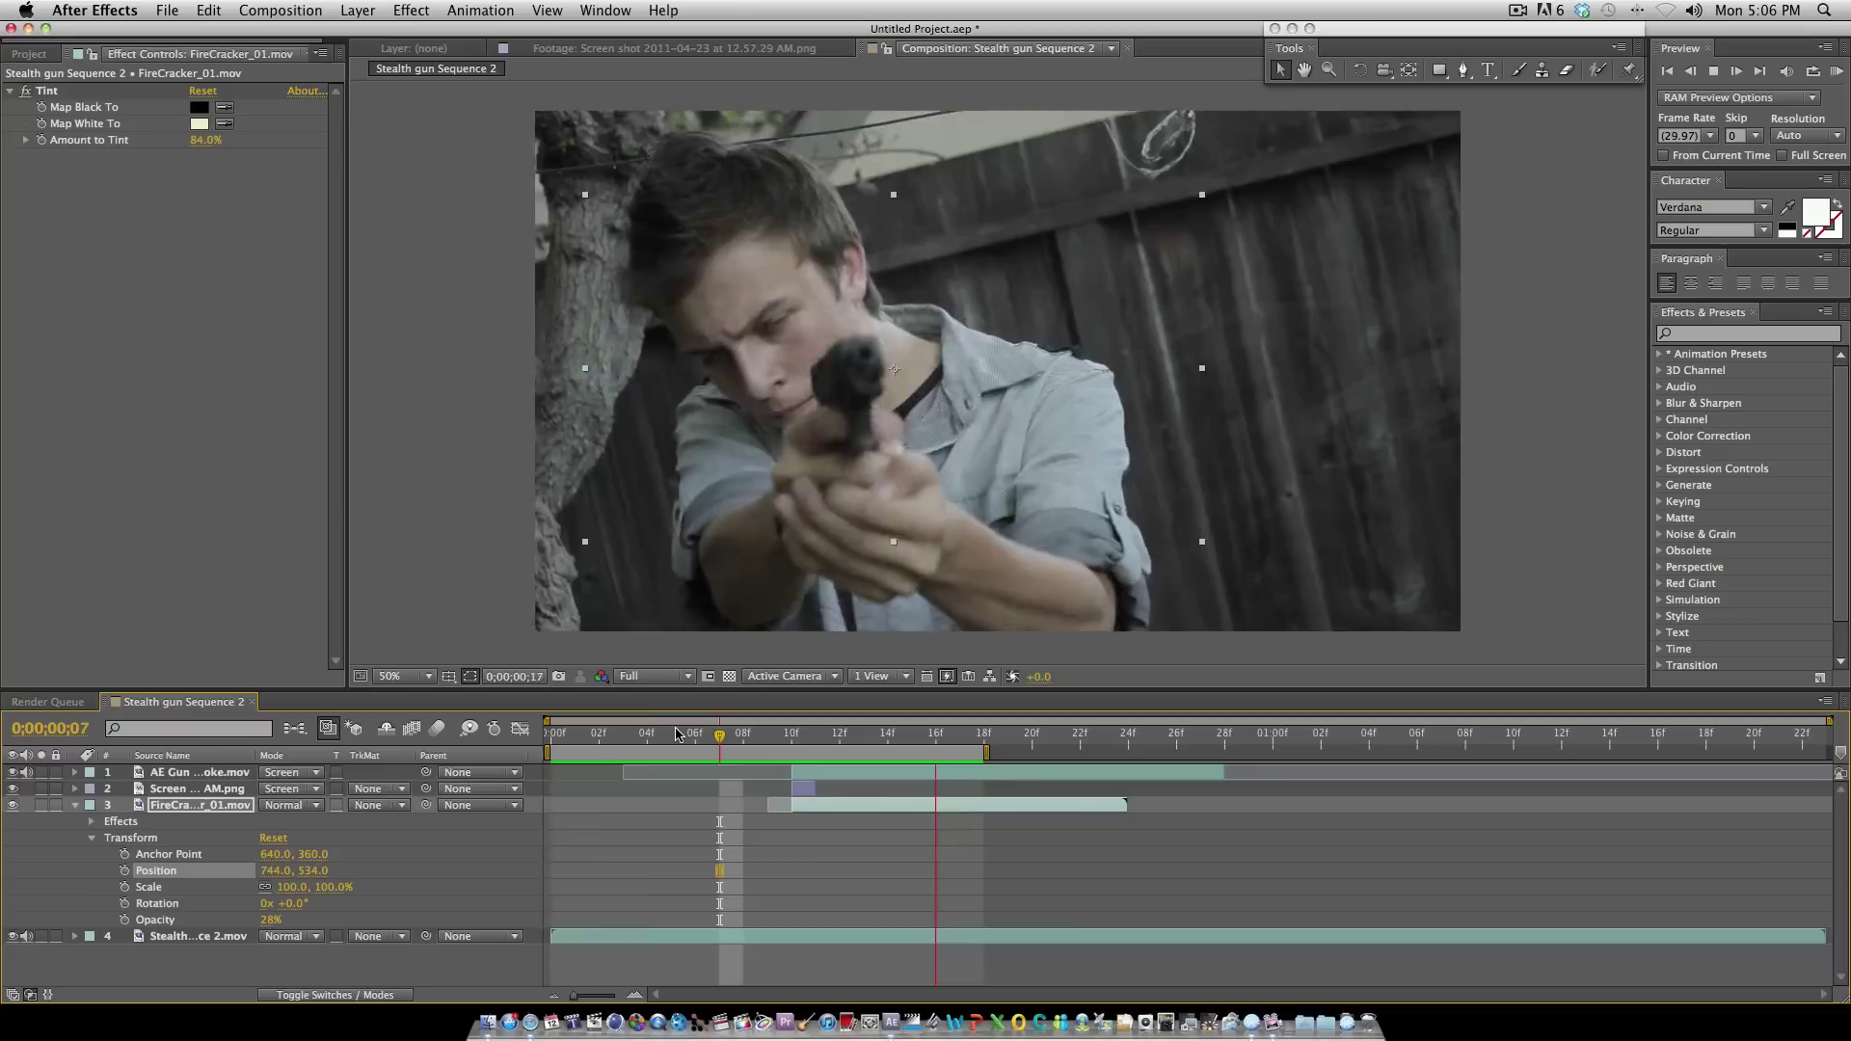
click(623, 735)
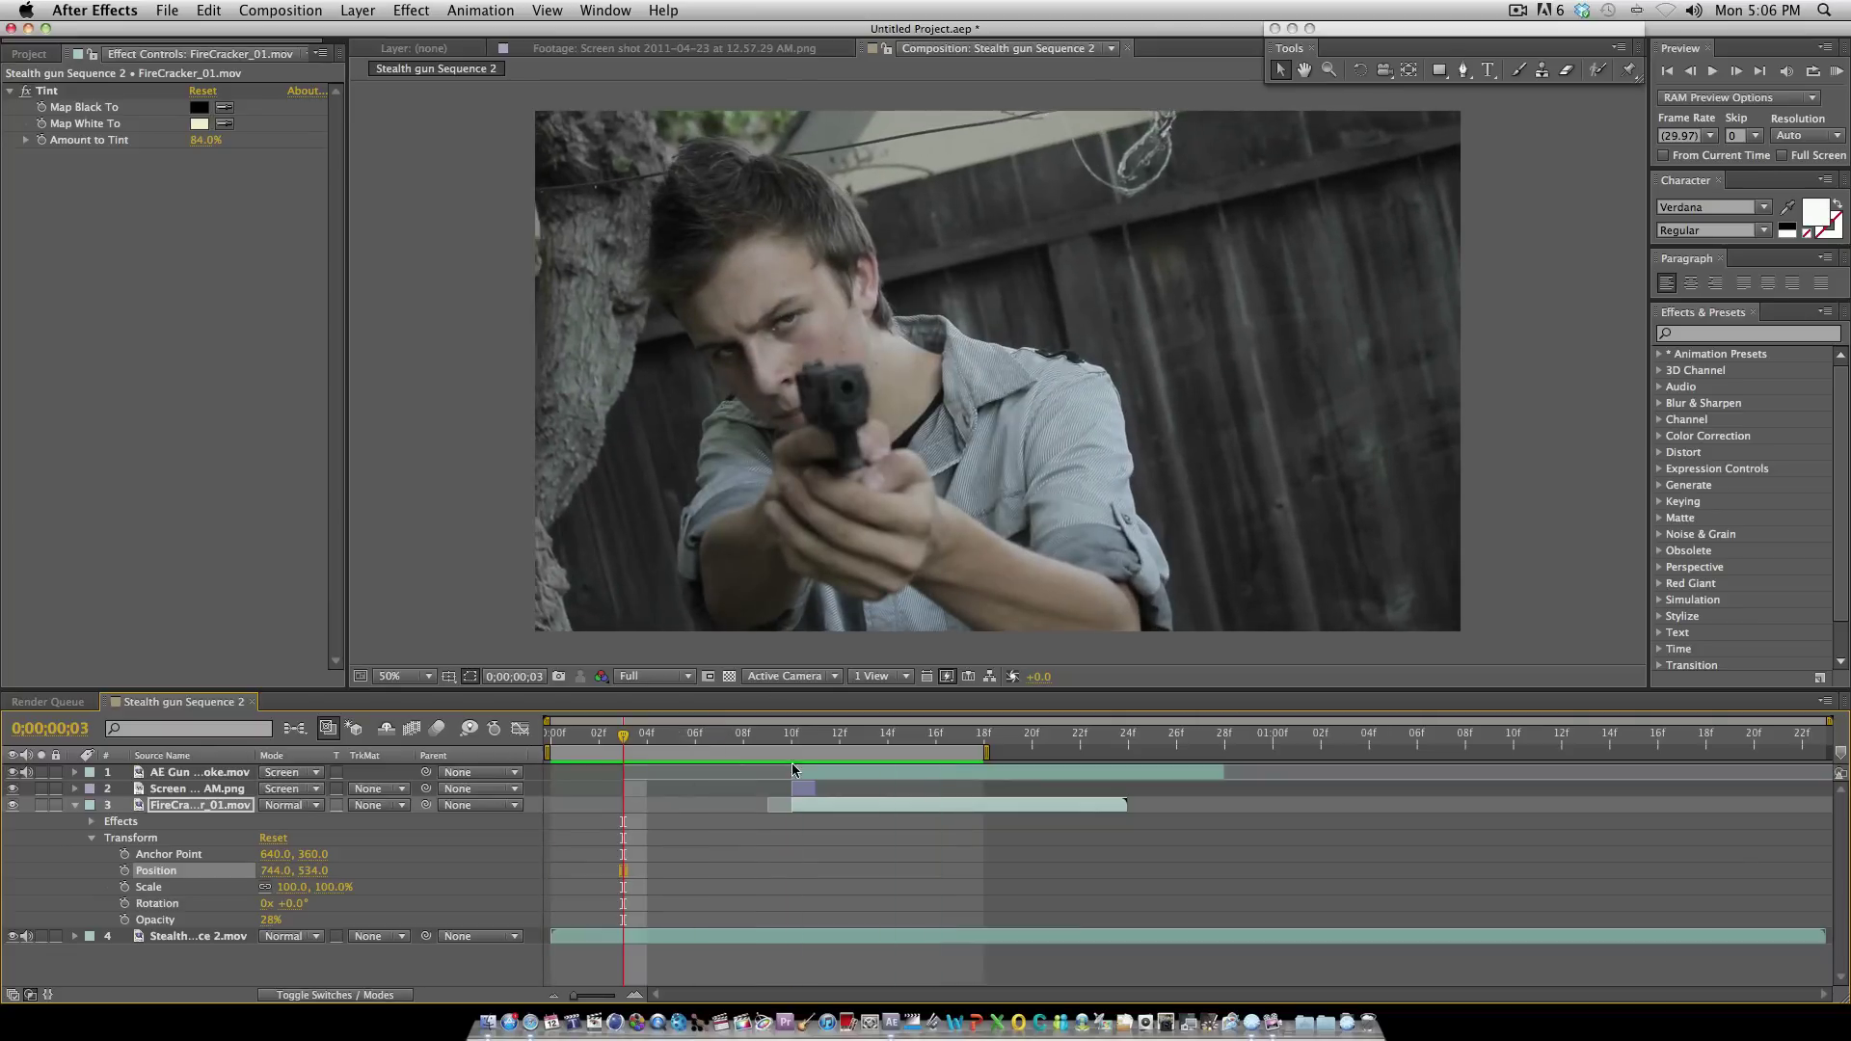
click(786, 739)
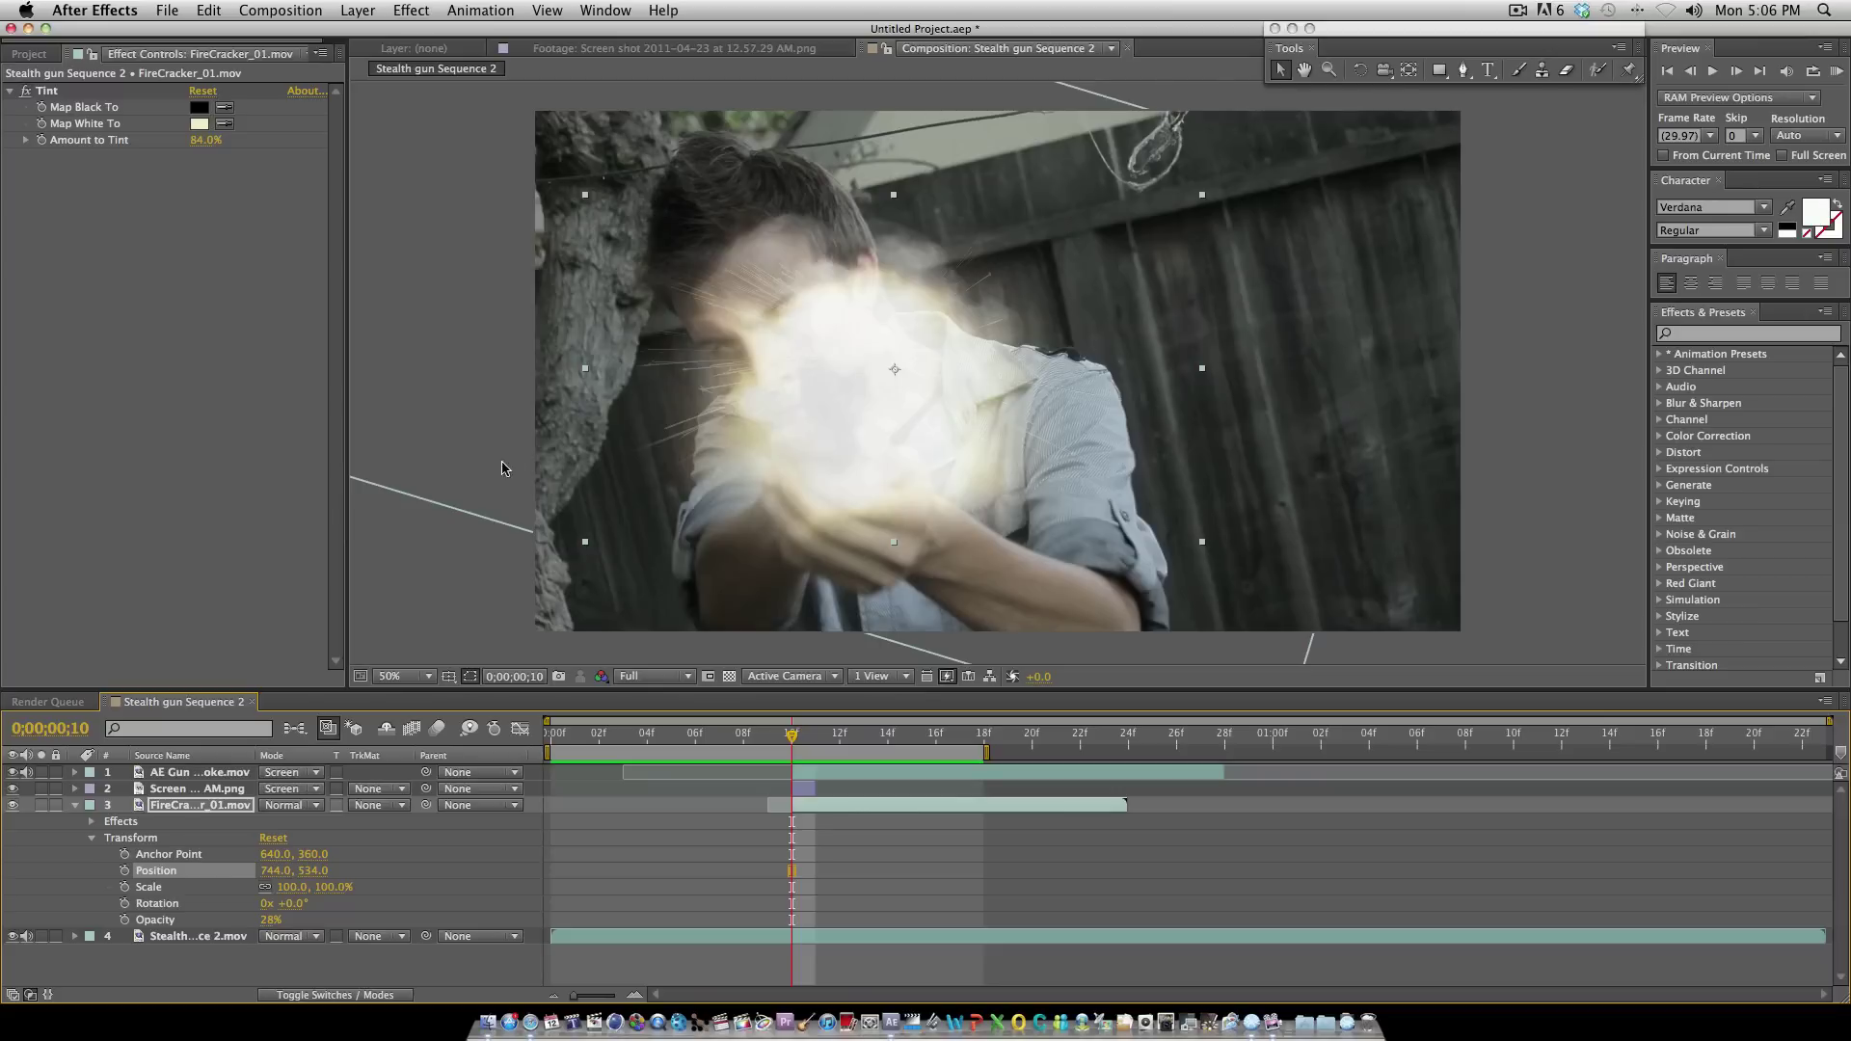
Step: Drag 8mm_01.mov from the Project panel into the composition as the top layer, then scale it down
click(29, 54)
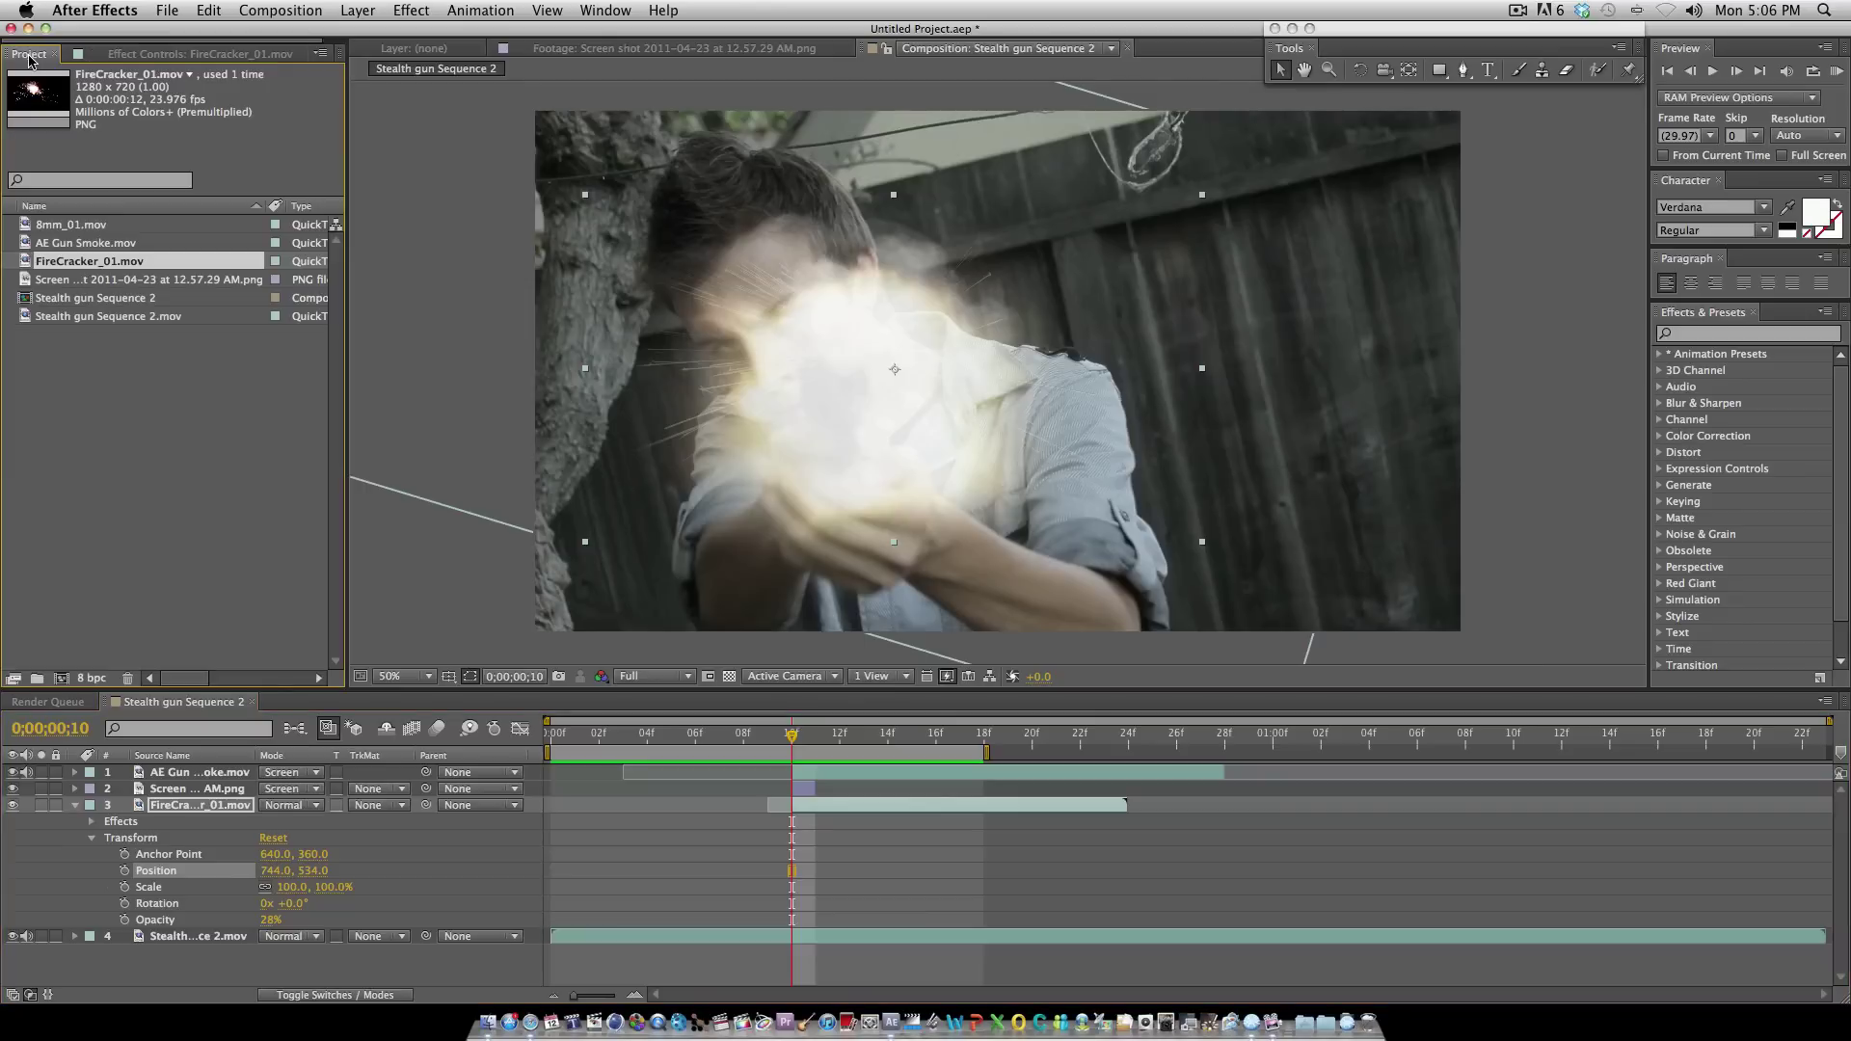
click(79, 227)
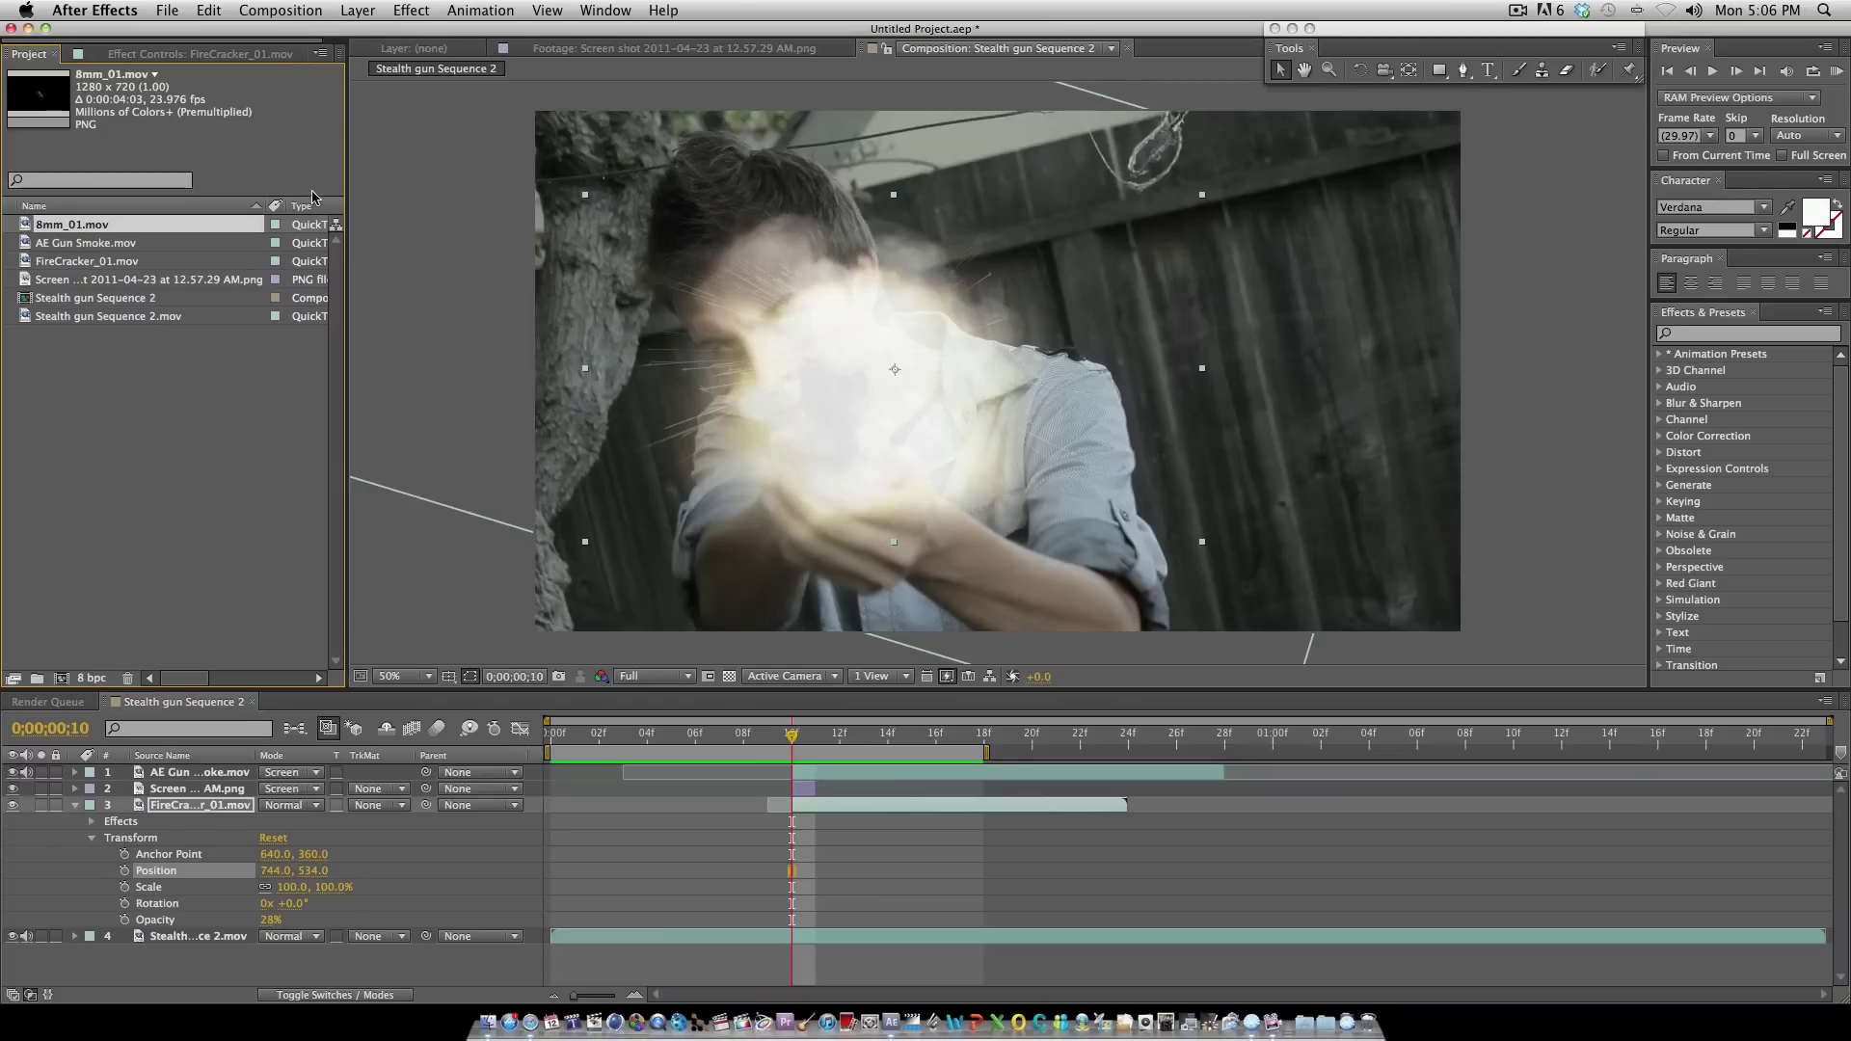
drag(39, 109, 832, 380)
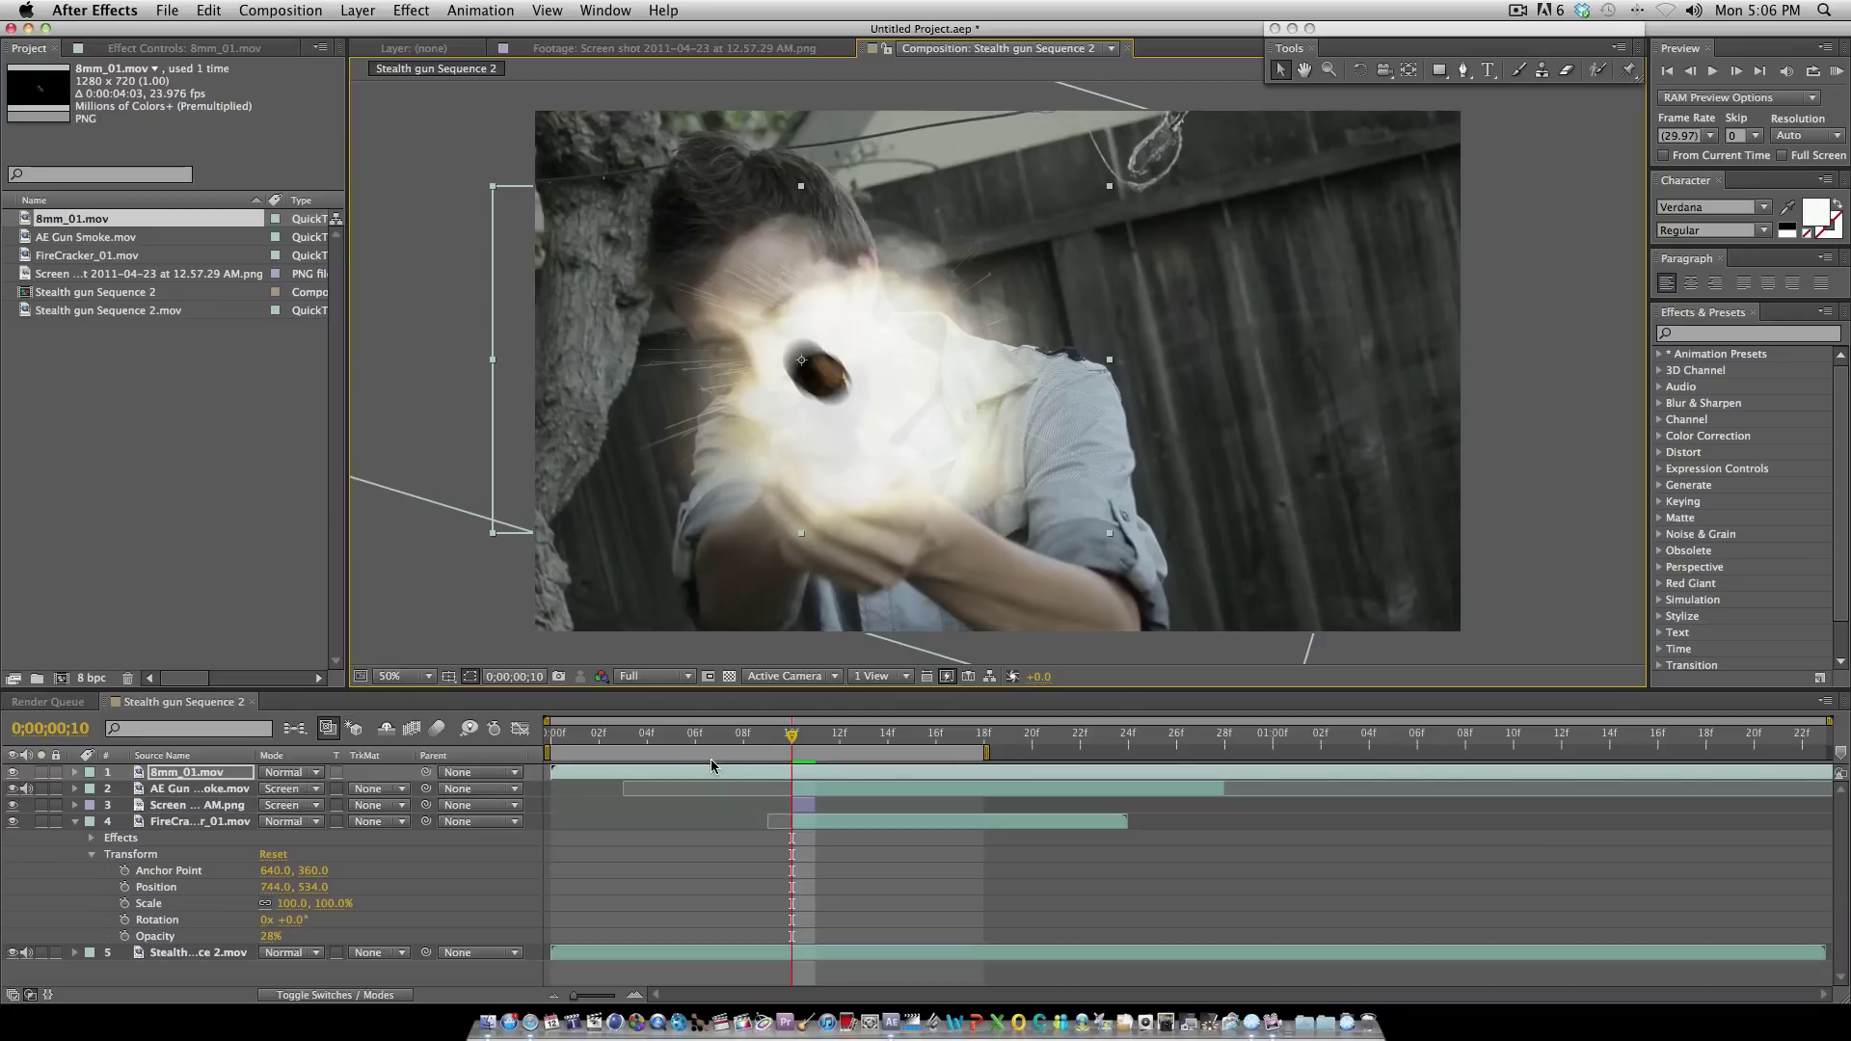
drag(791, 739, 618, 751)
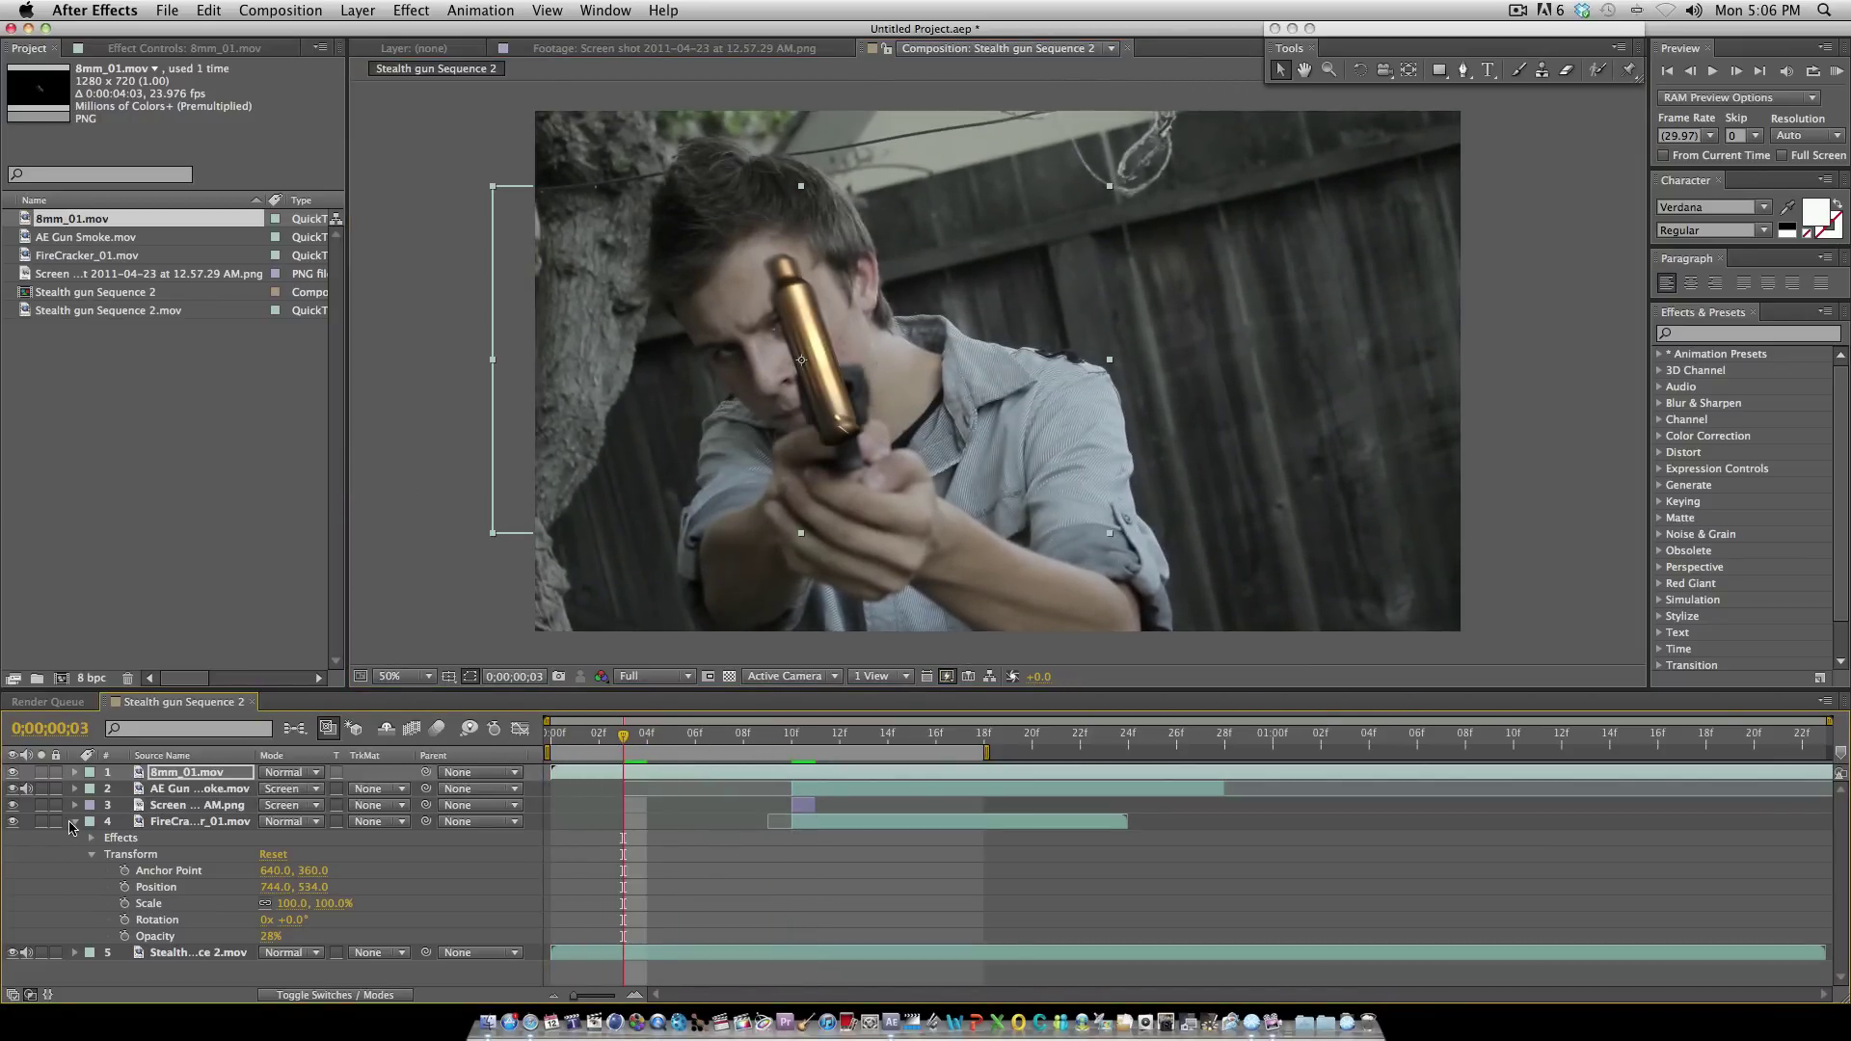
click(76, 823)
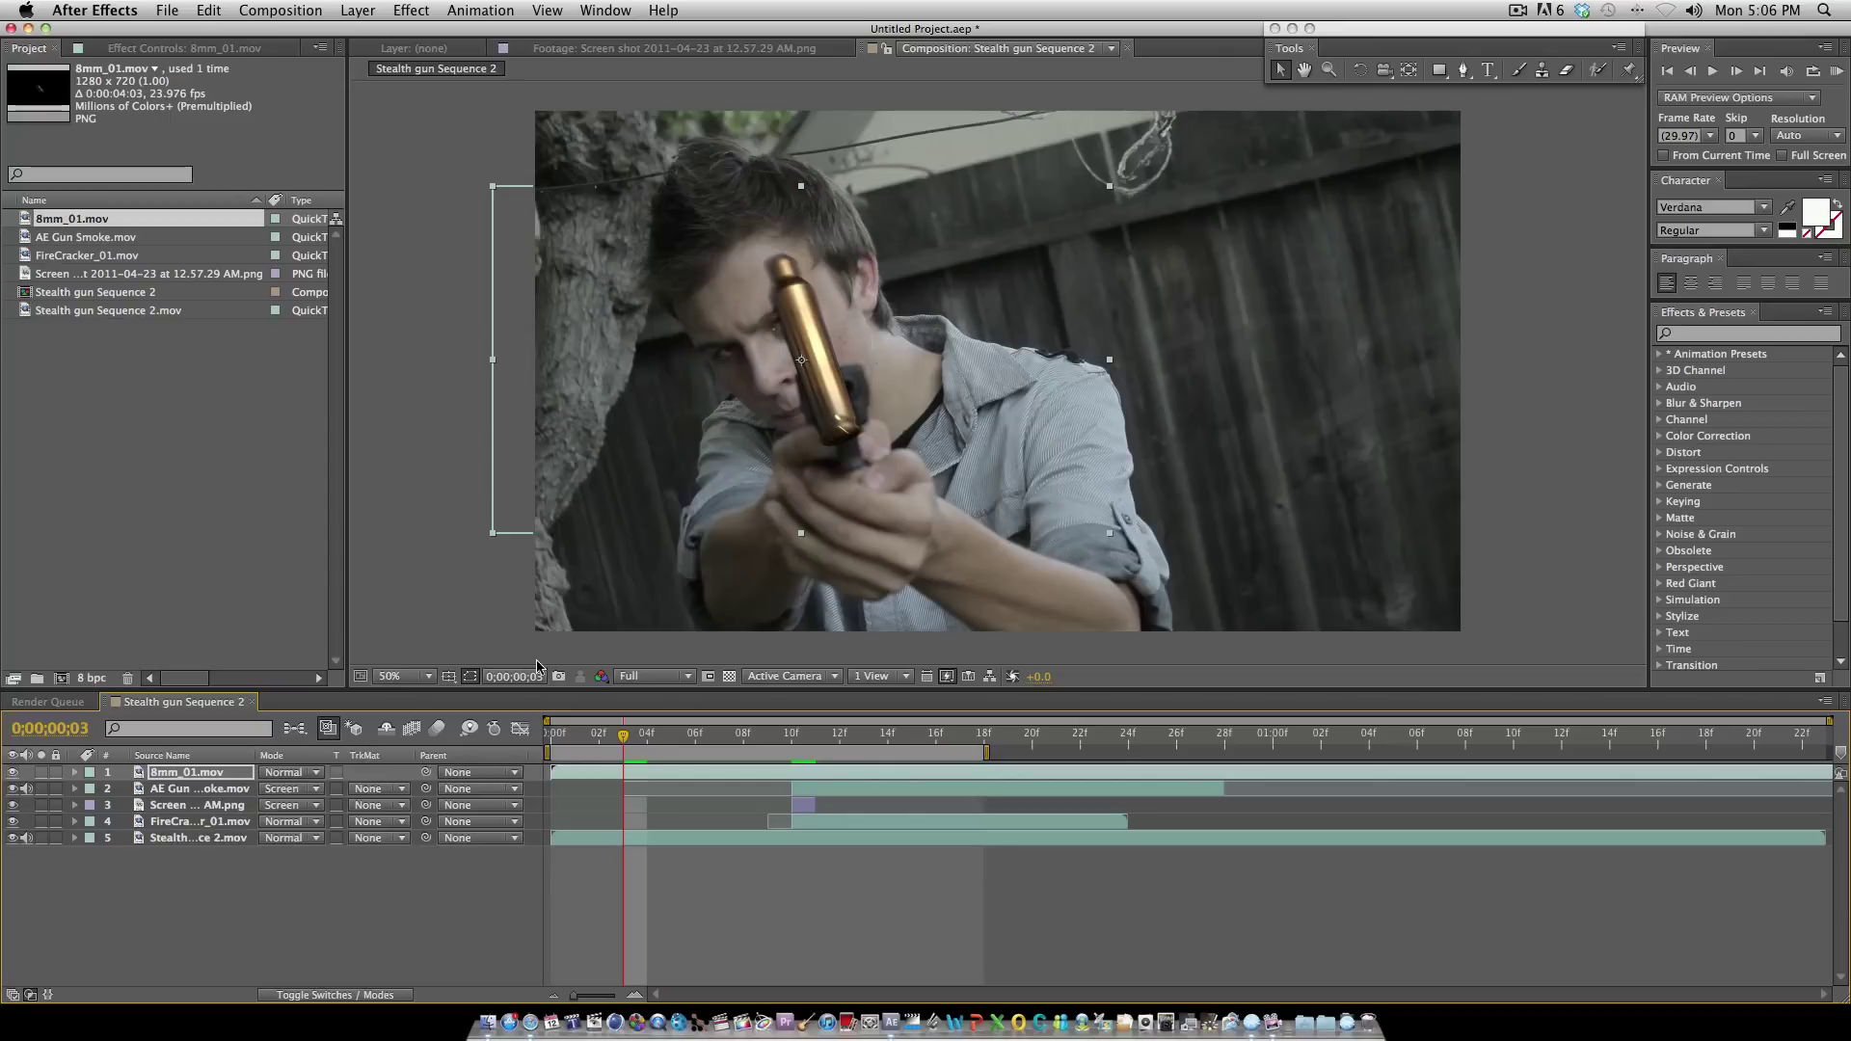
drag(494, 190, 794, 386)
Step: Trim the shell layer to start at frame 5 and place it on the gun
drag(631, 738, 670, 753)
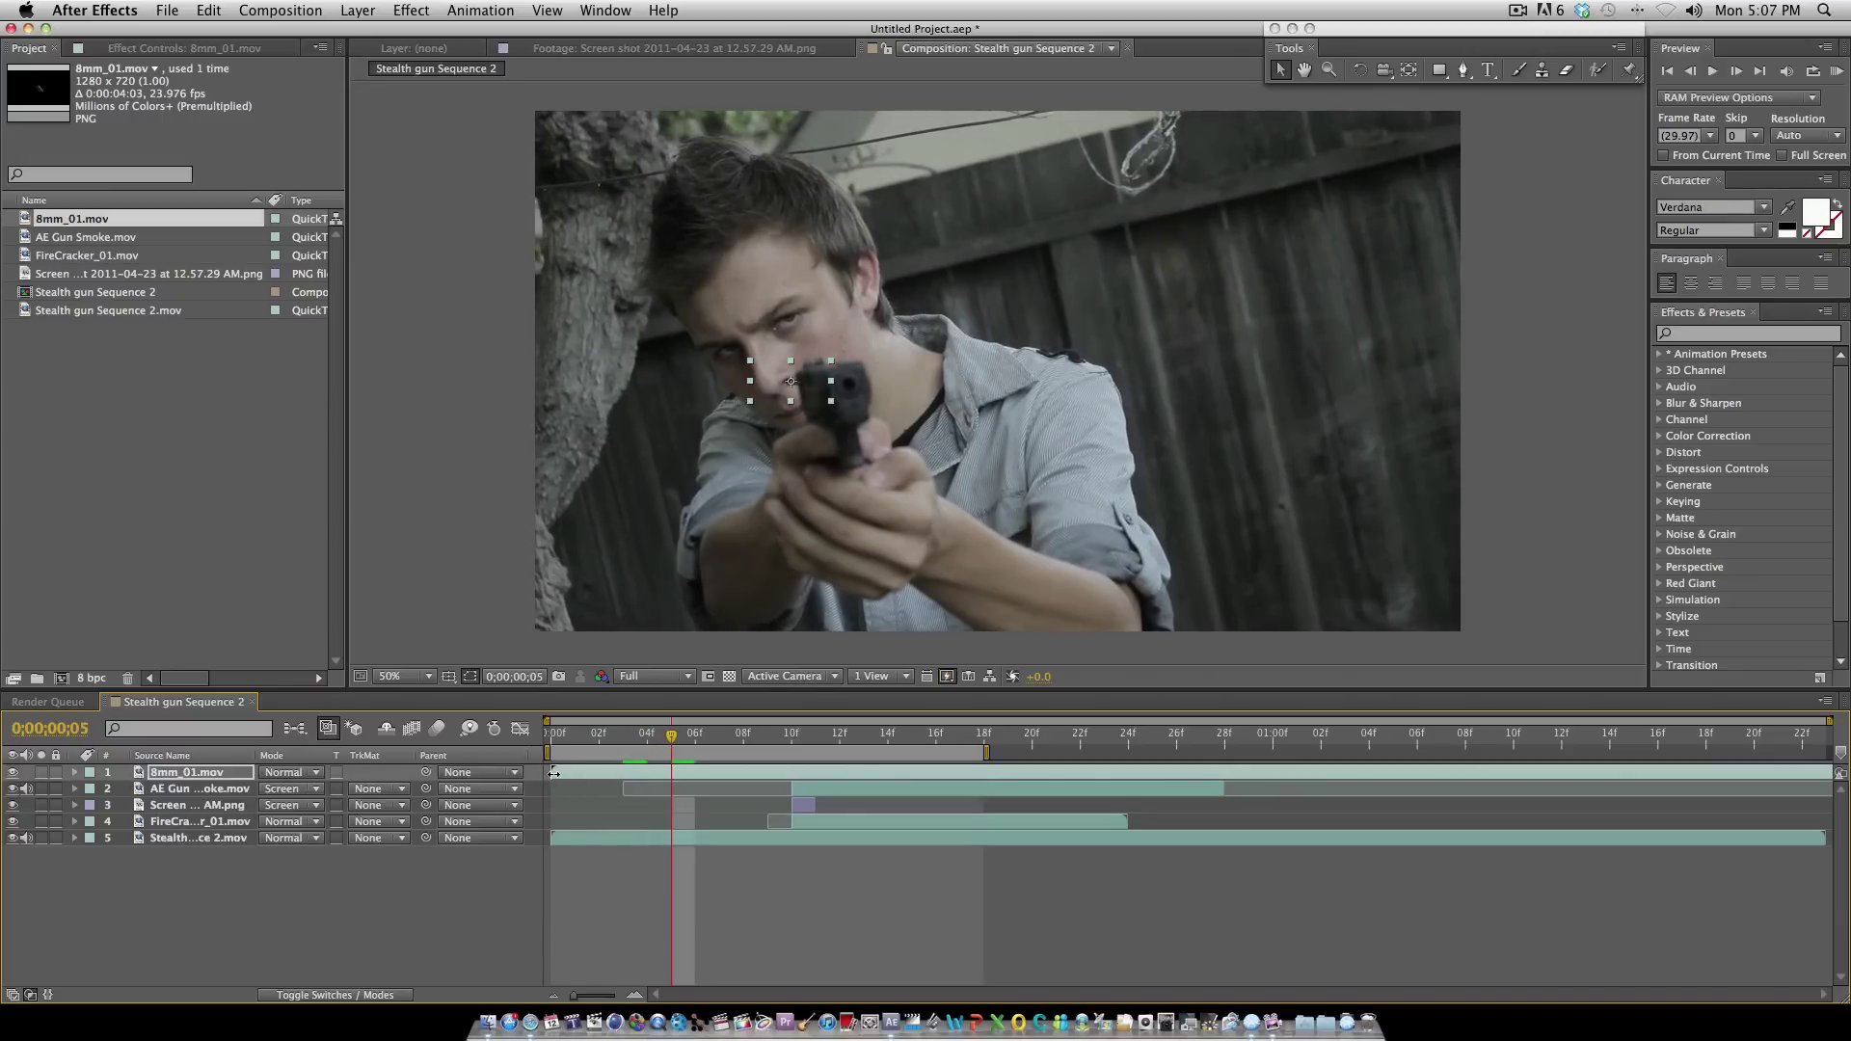
drag(554, 772, 808, 744)
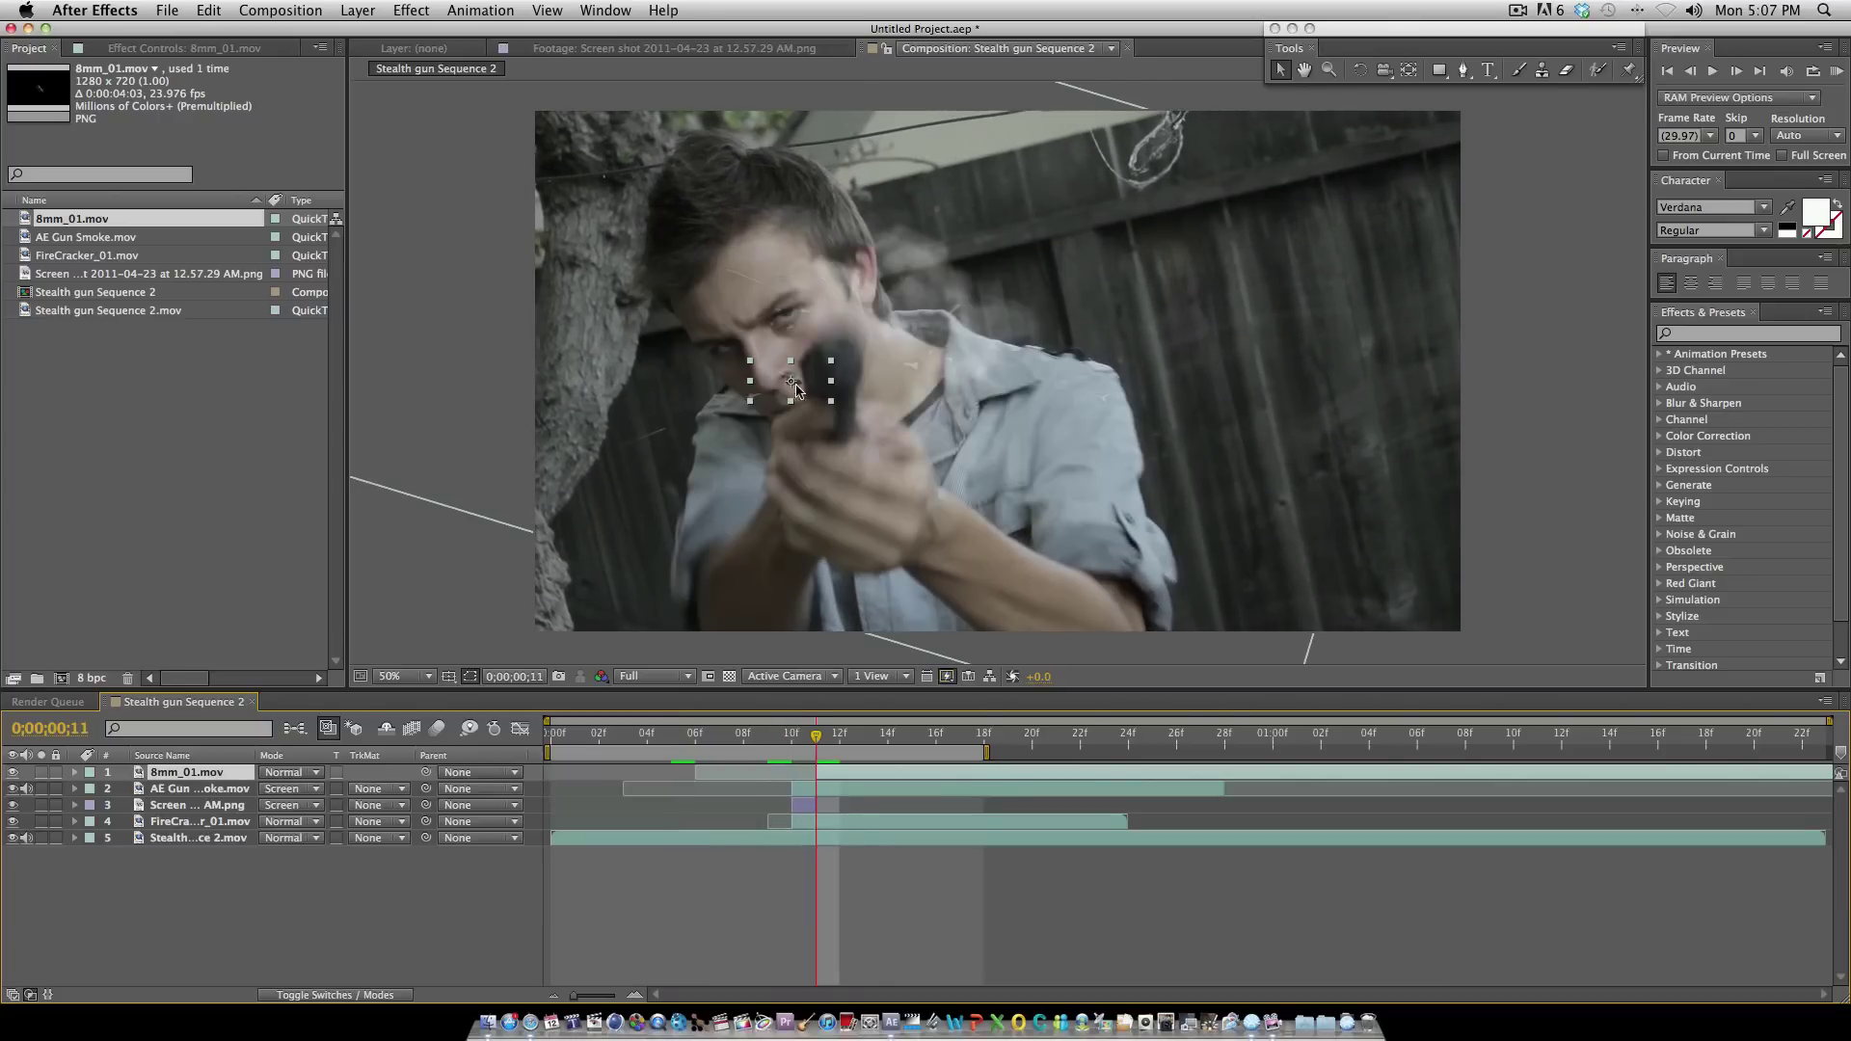
drag(798, 391, 804, 372)
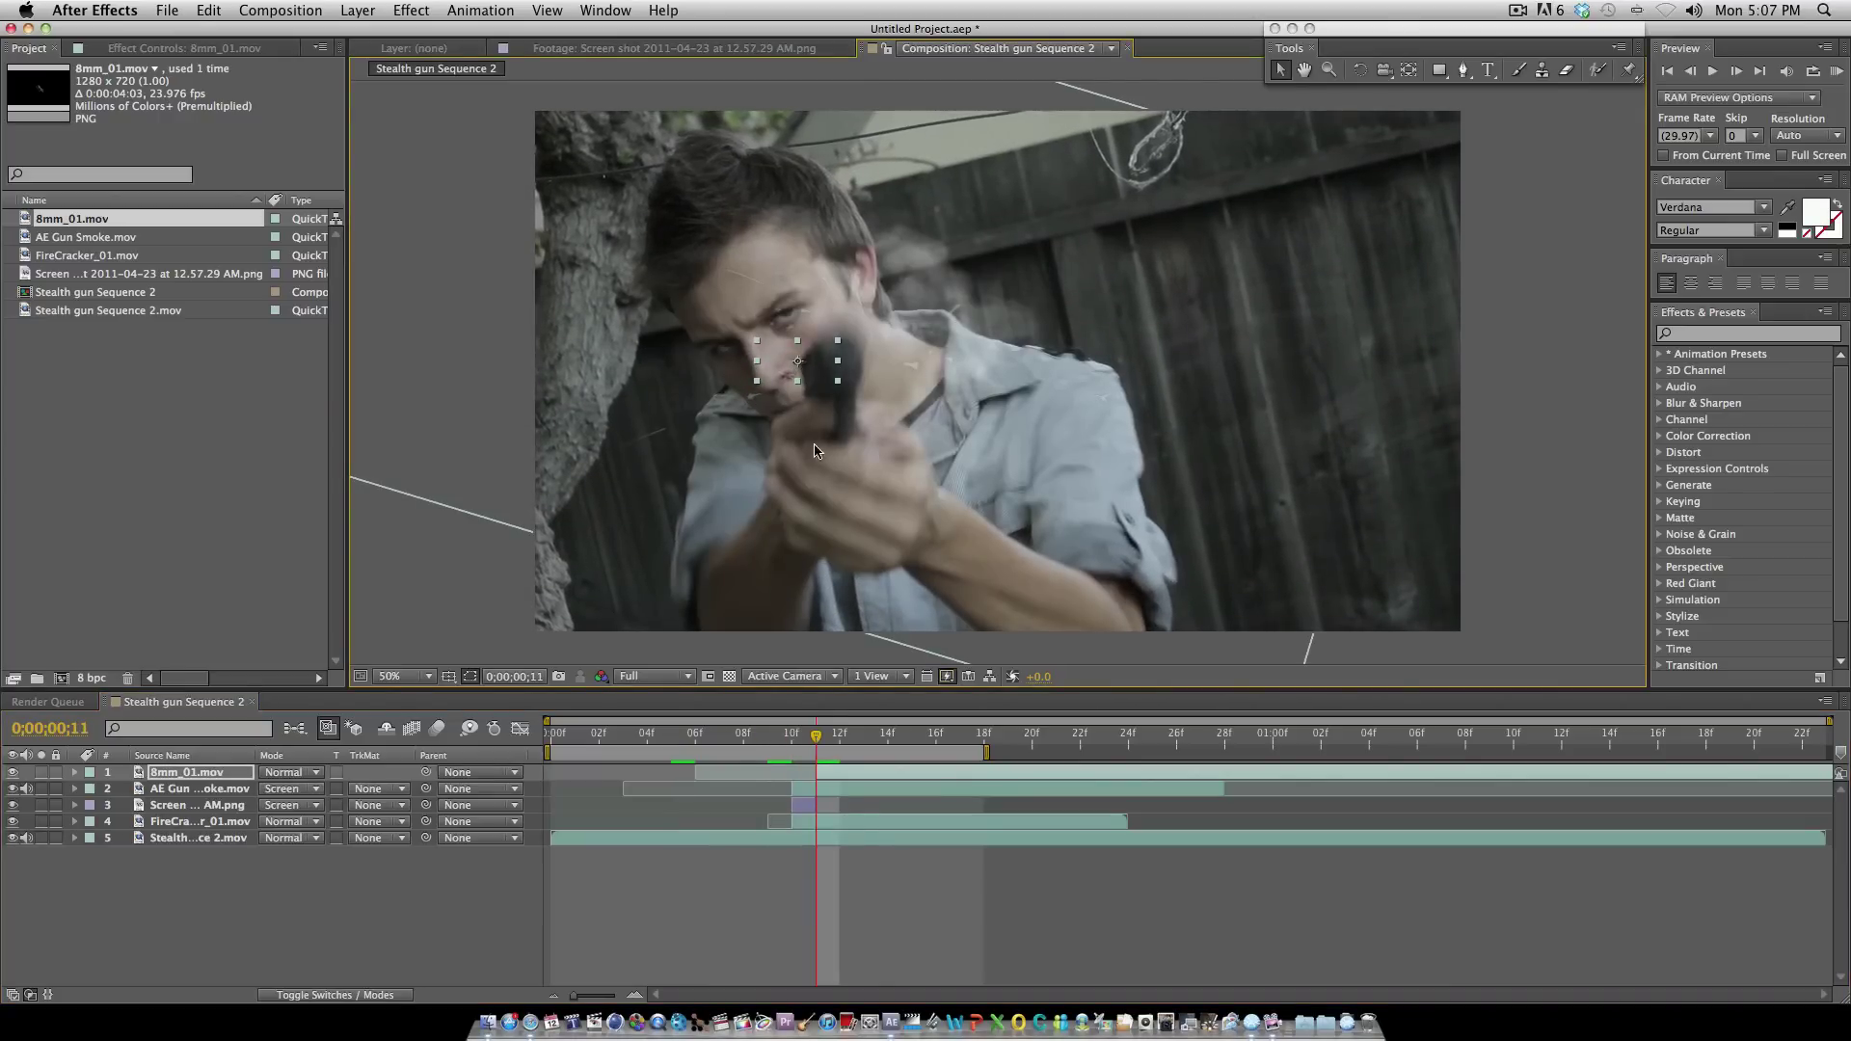
Step: Keyframe the shell's Position from 544, 518 at frame 11 to -84, 1096 at frame 14, curving the path
click(74, 773)
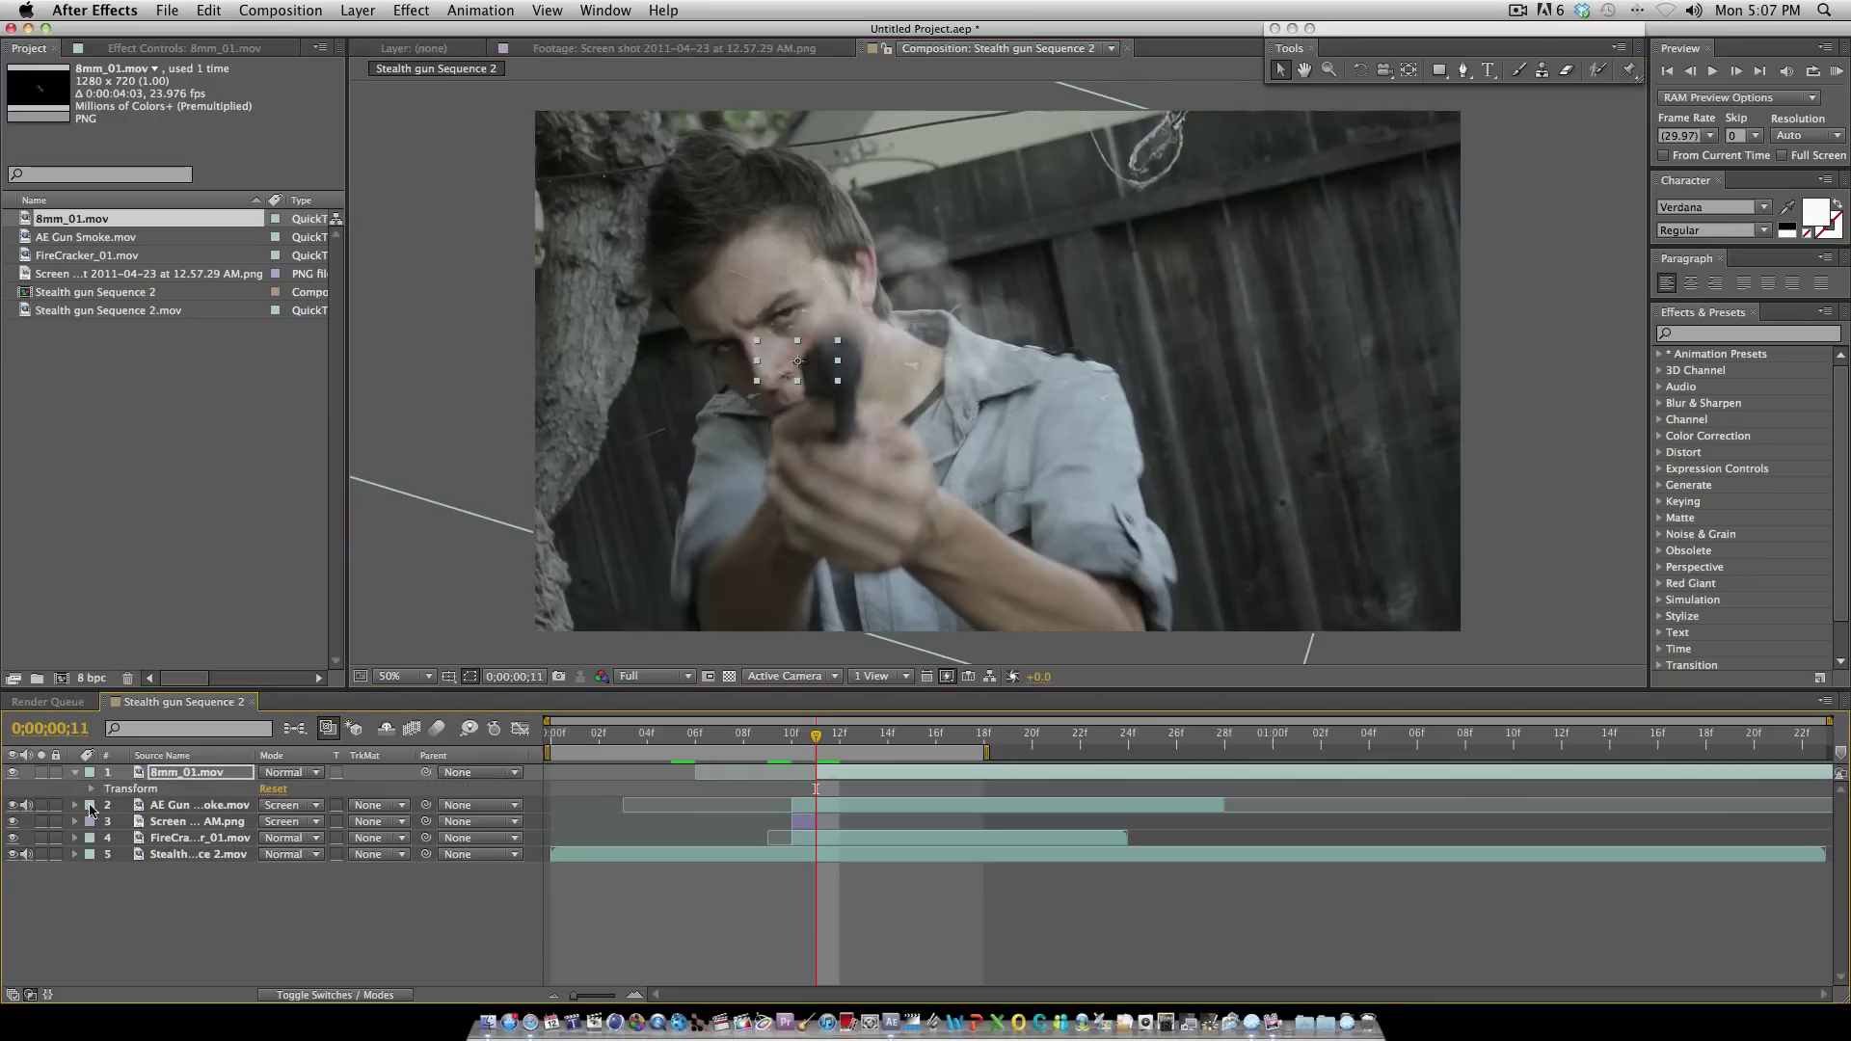
click(93, 788)
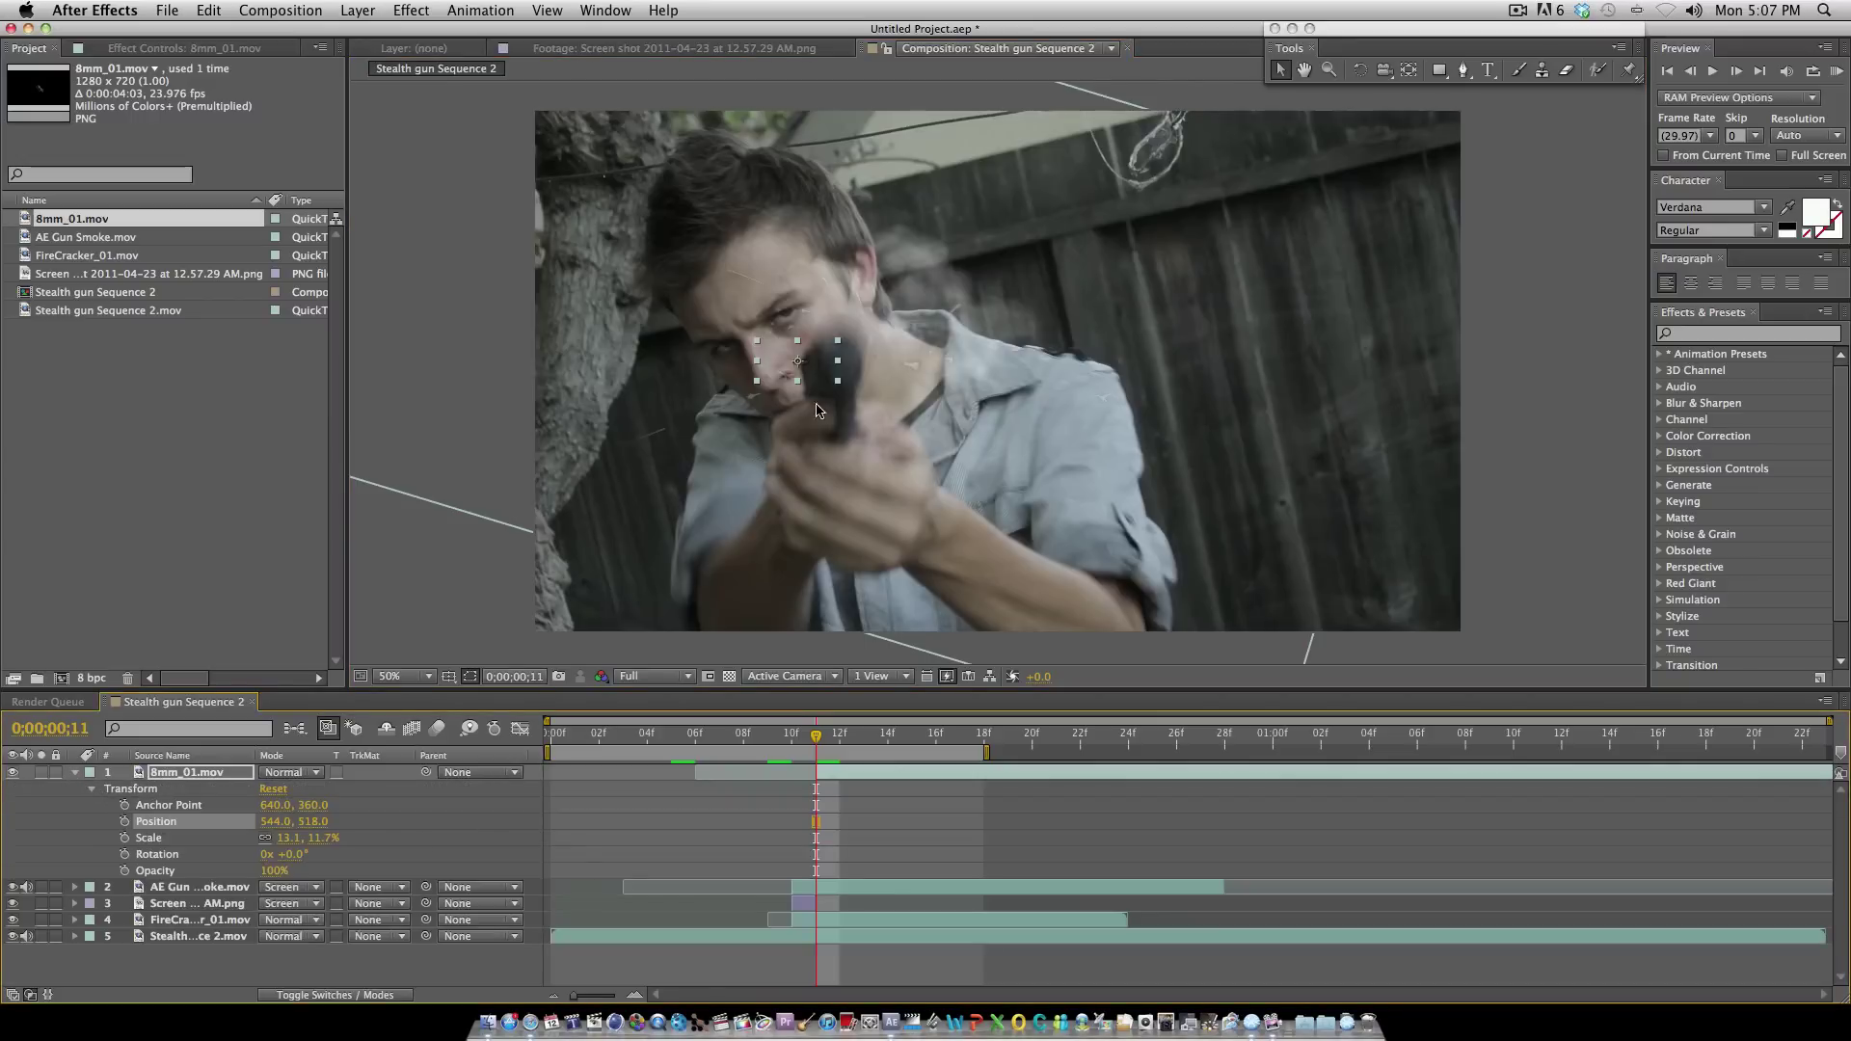
click(124, 821)
drag(817, 739, 888, 739)
drag(802, 370, 511, 538)
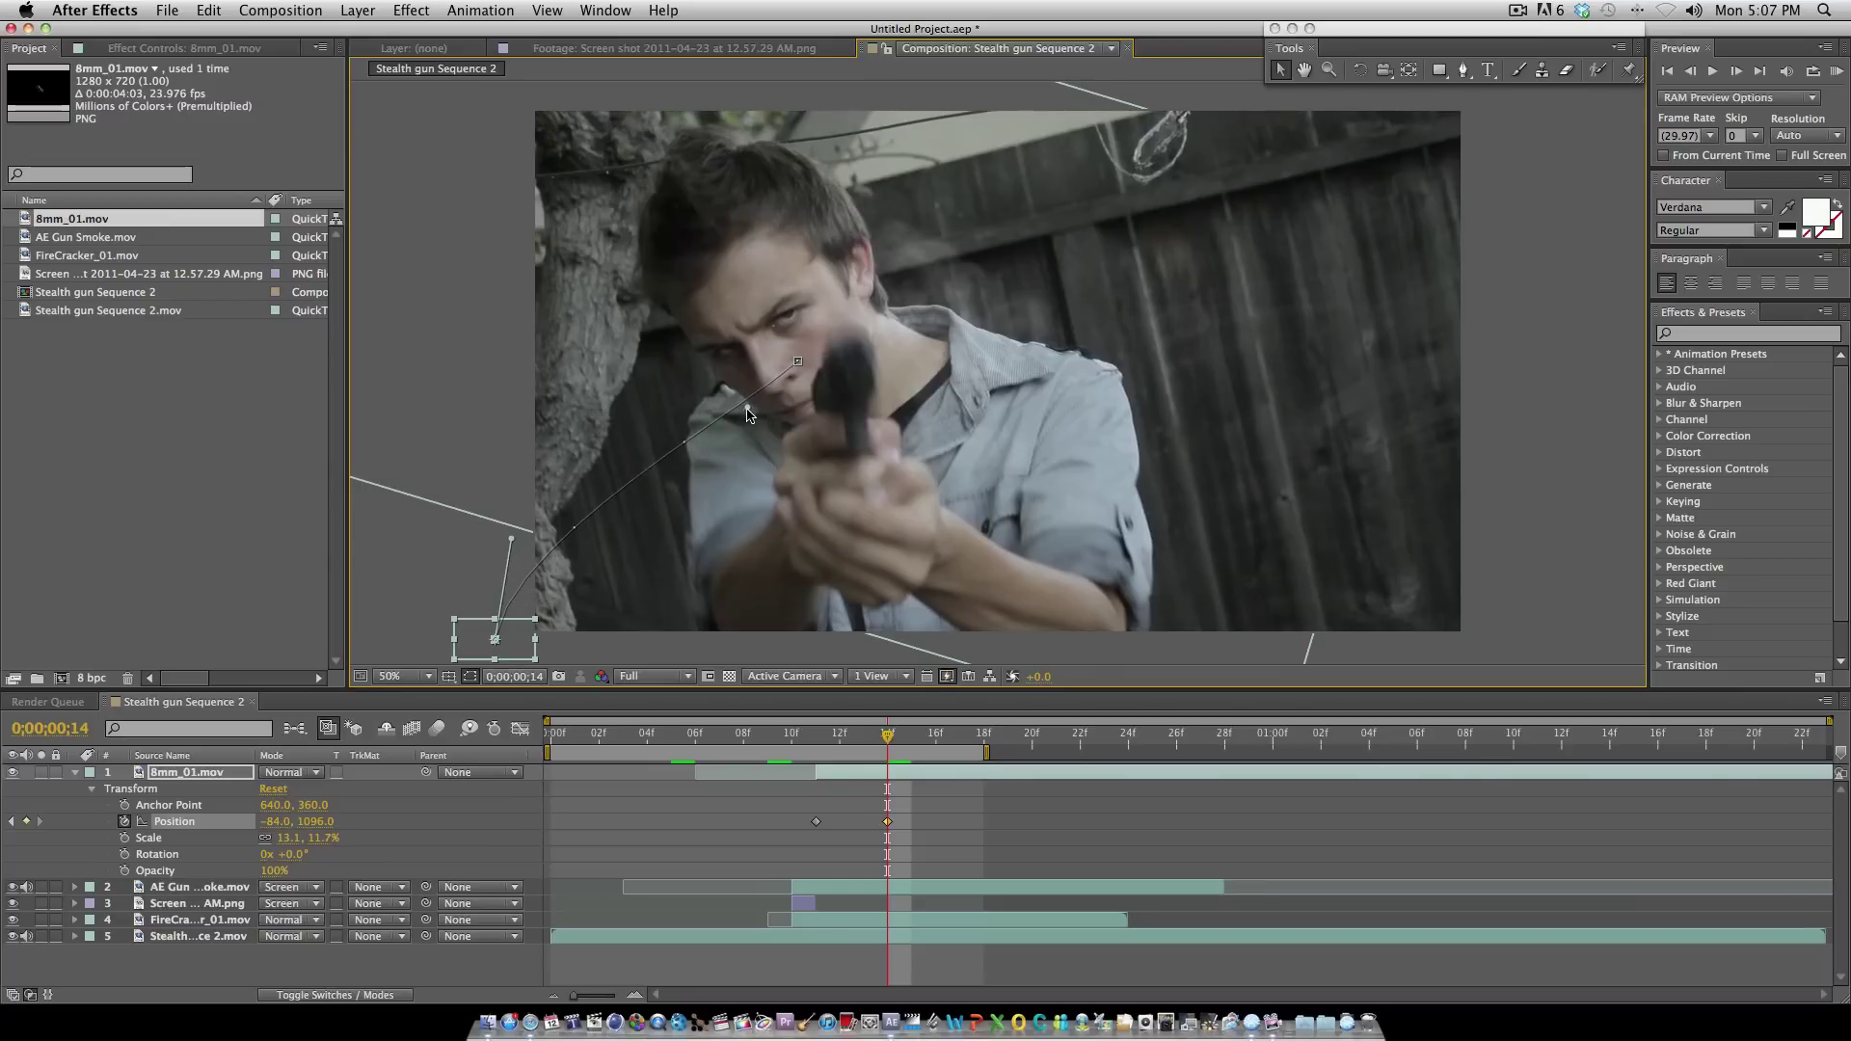
drag(748, 407, 718, 379)
Step: Review the shell's flight frame by frame back to frame 11
drag(887, 739, 817, 753)
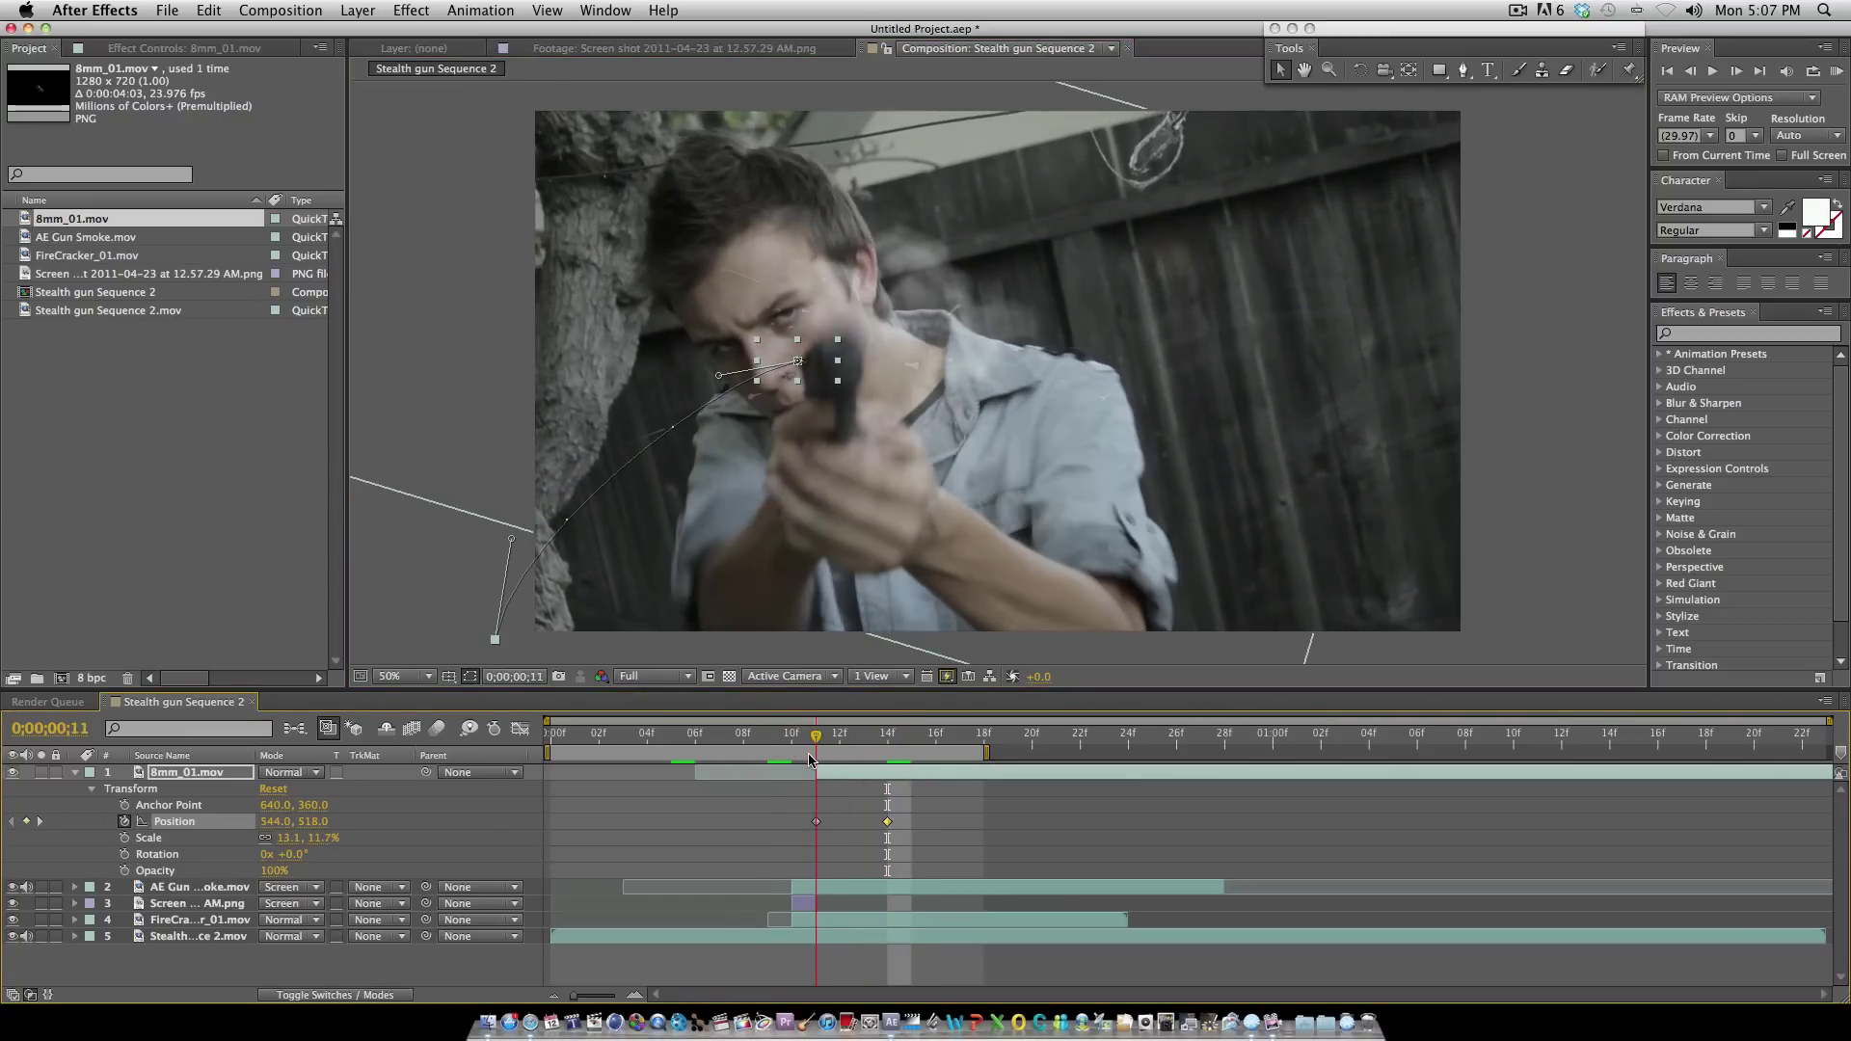
click(979, 934)
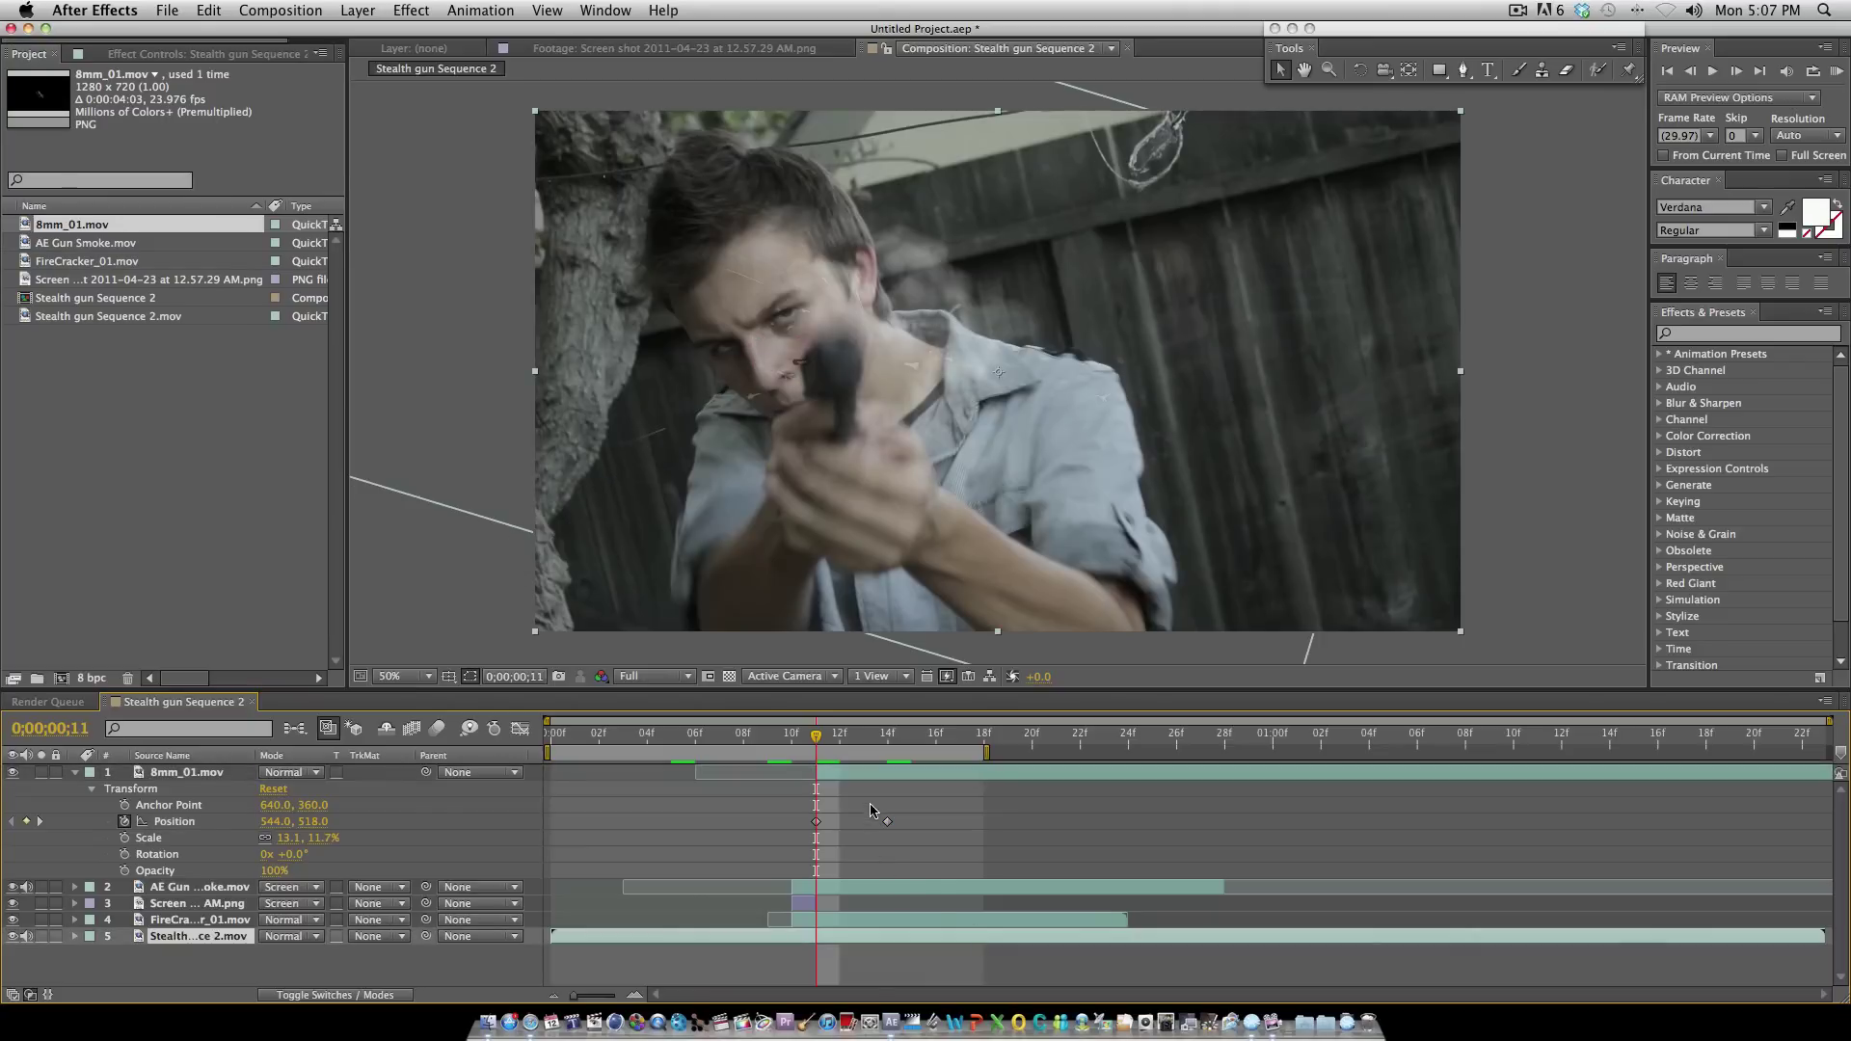
mouse_move(818, 737)
mouse_down()
mouse_move(896, 750)
mouse_move(821, 746)
mouse_up()
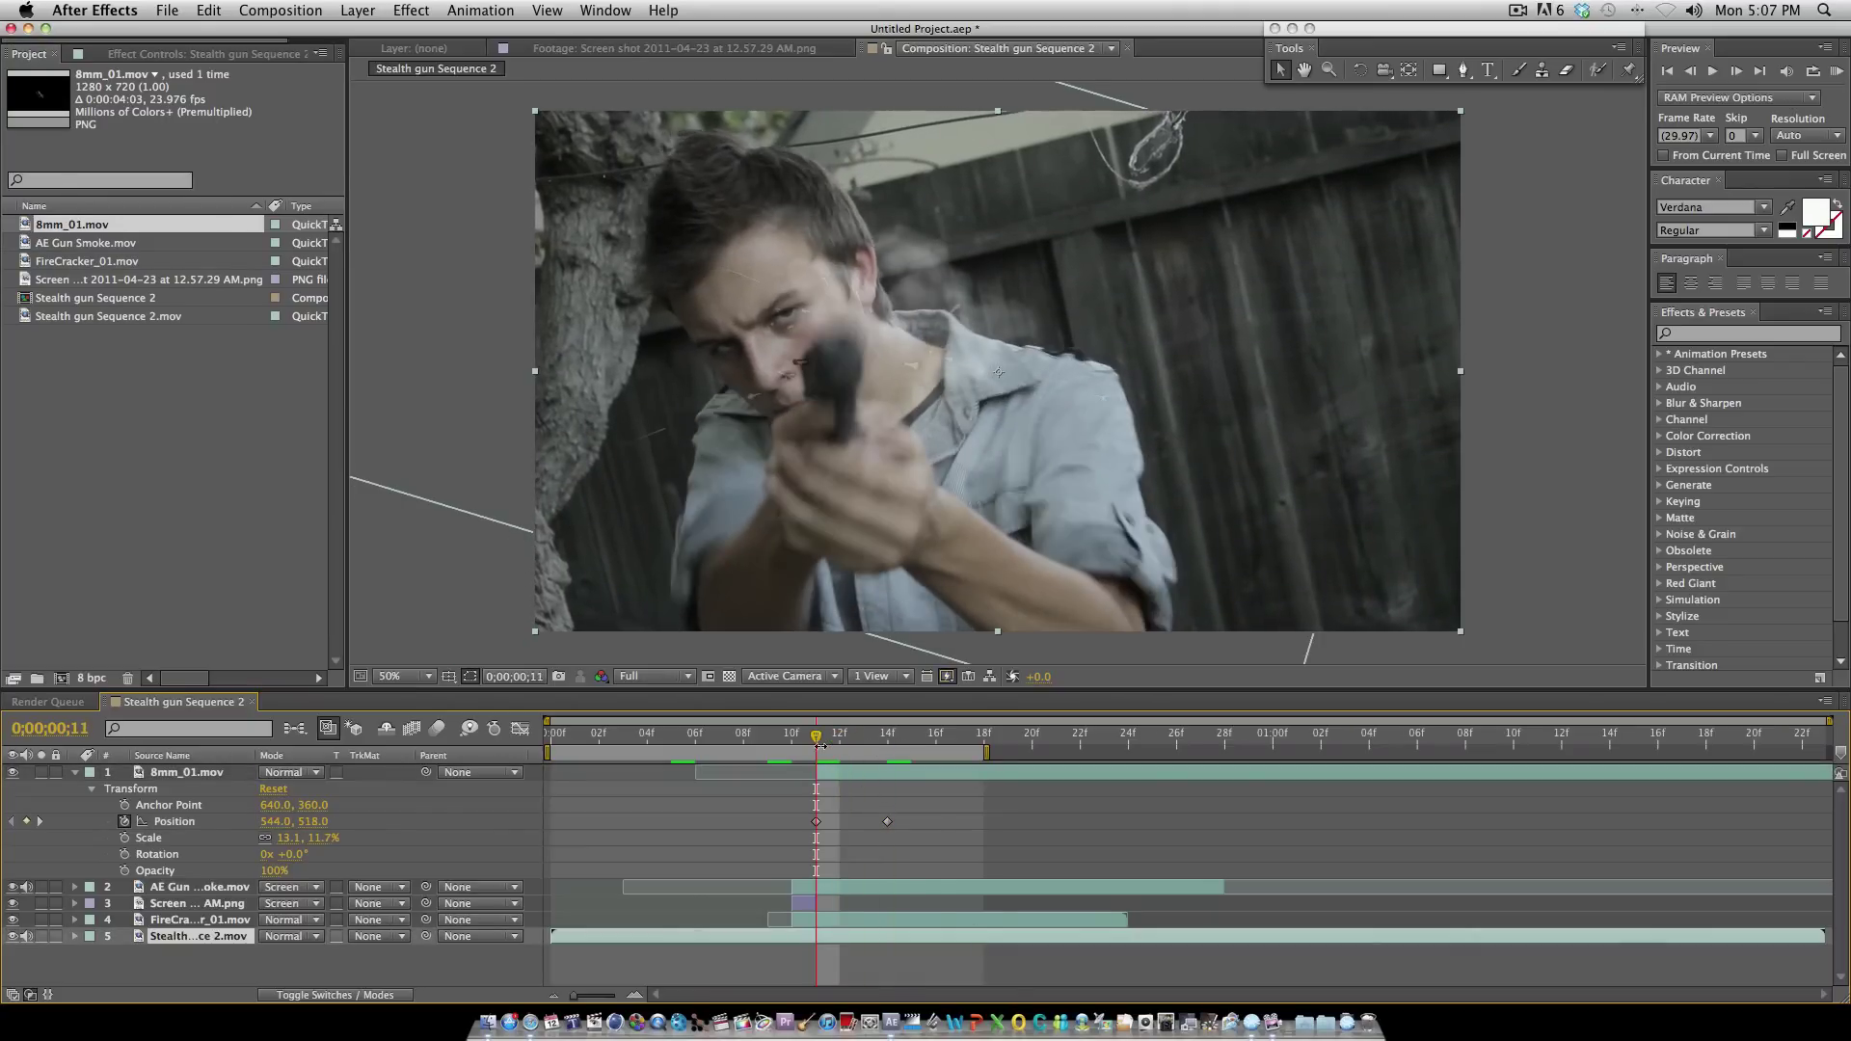
click(75, 773)
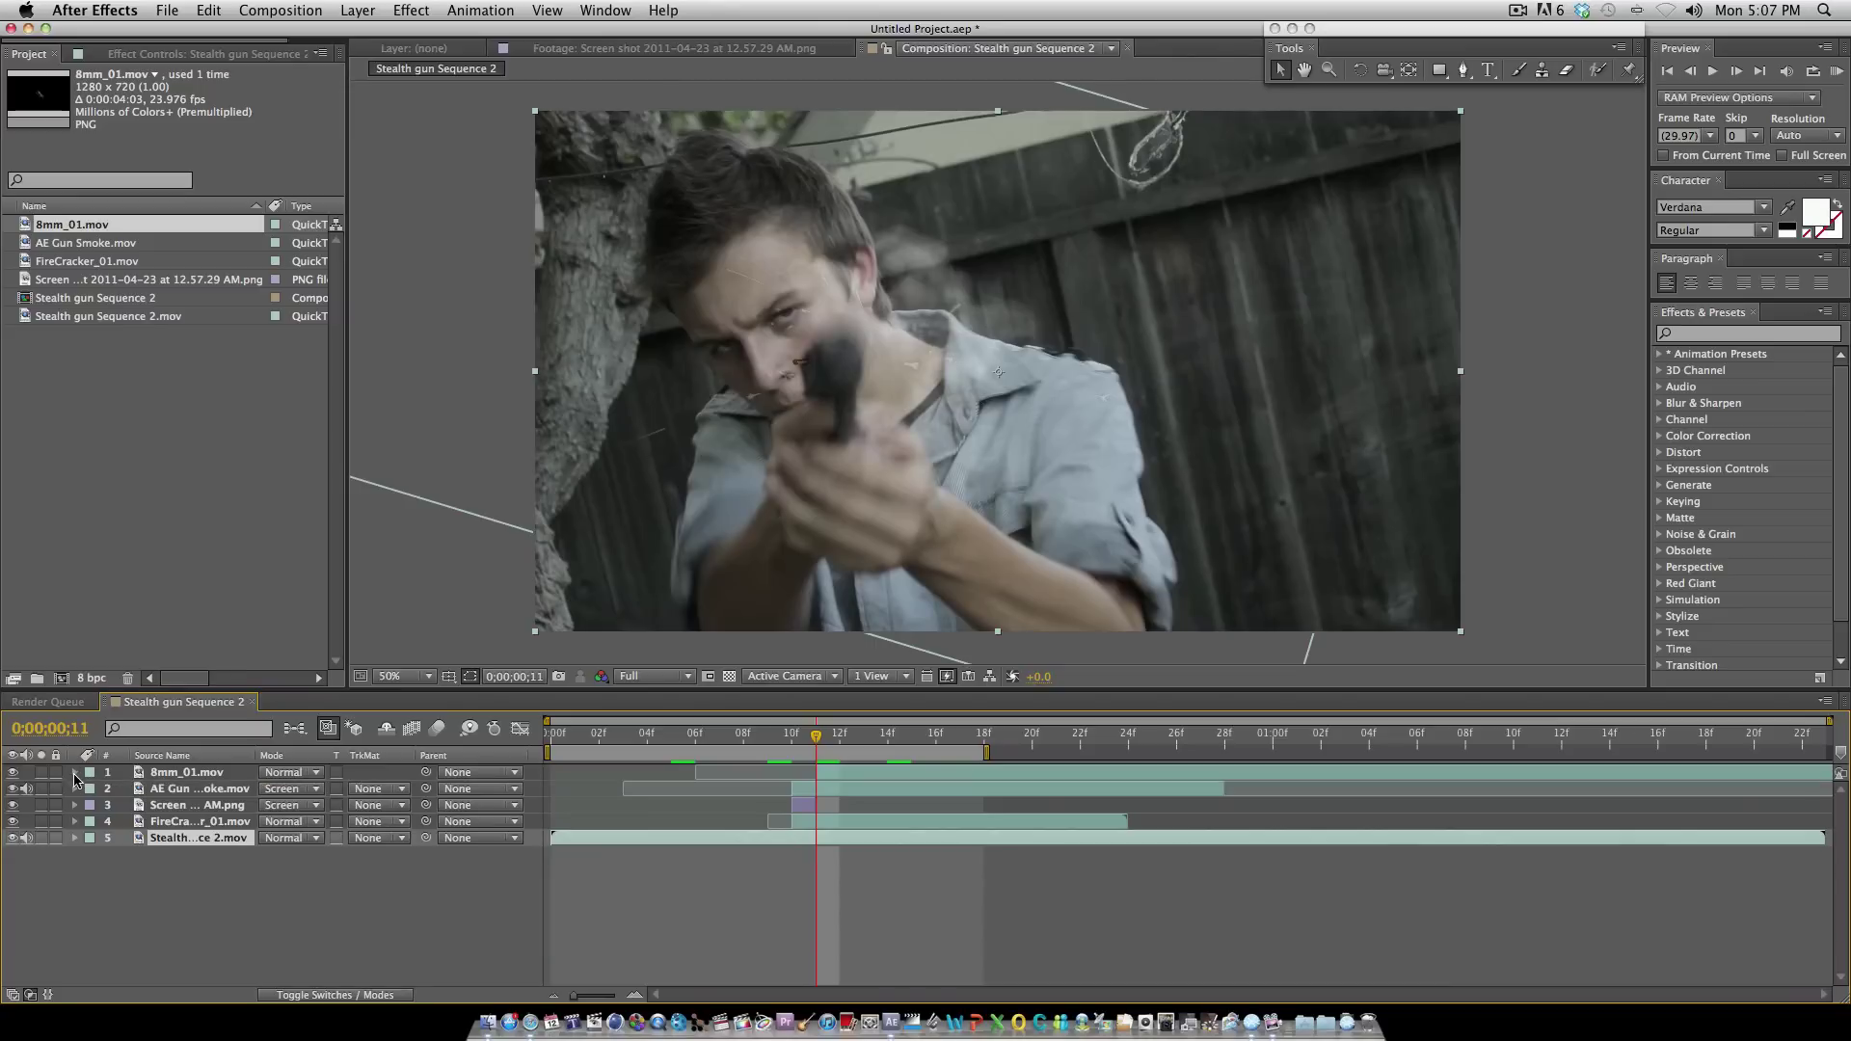
click(343, 996)
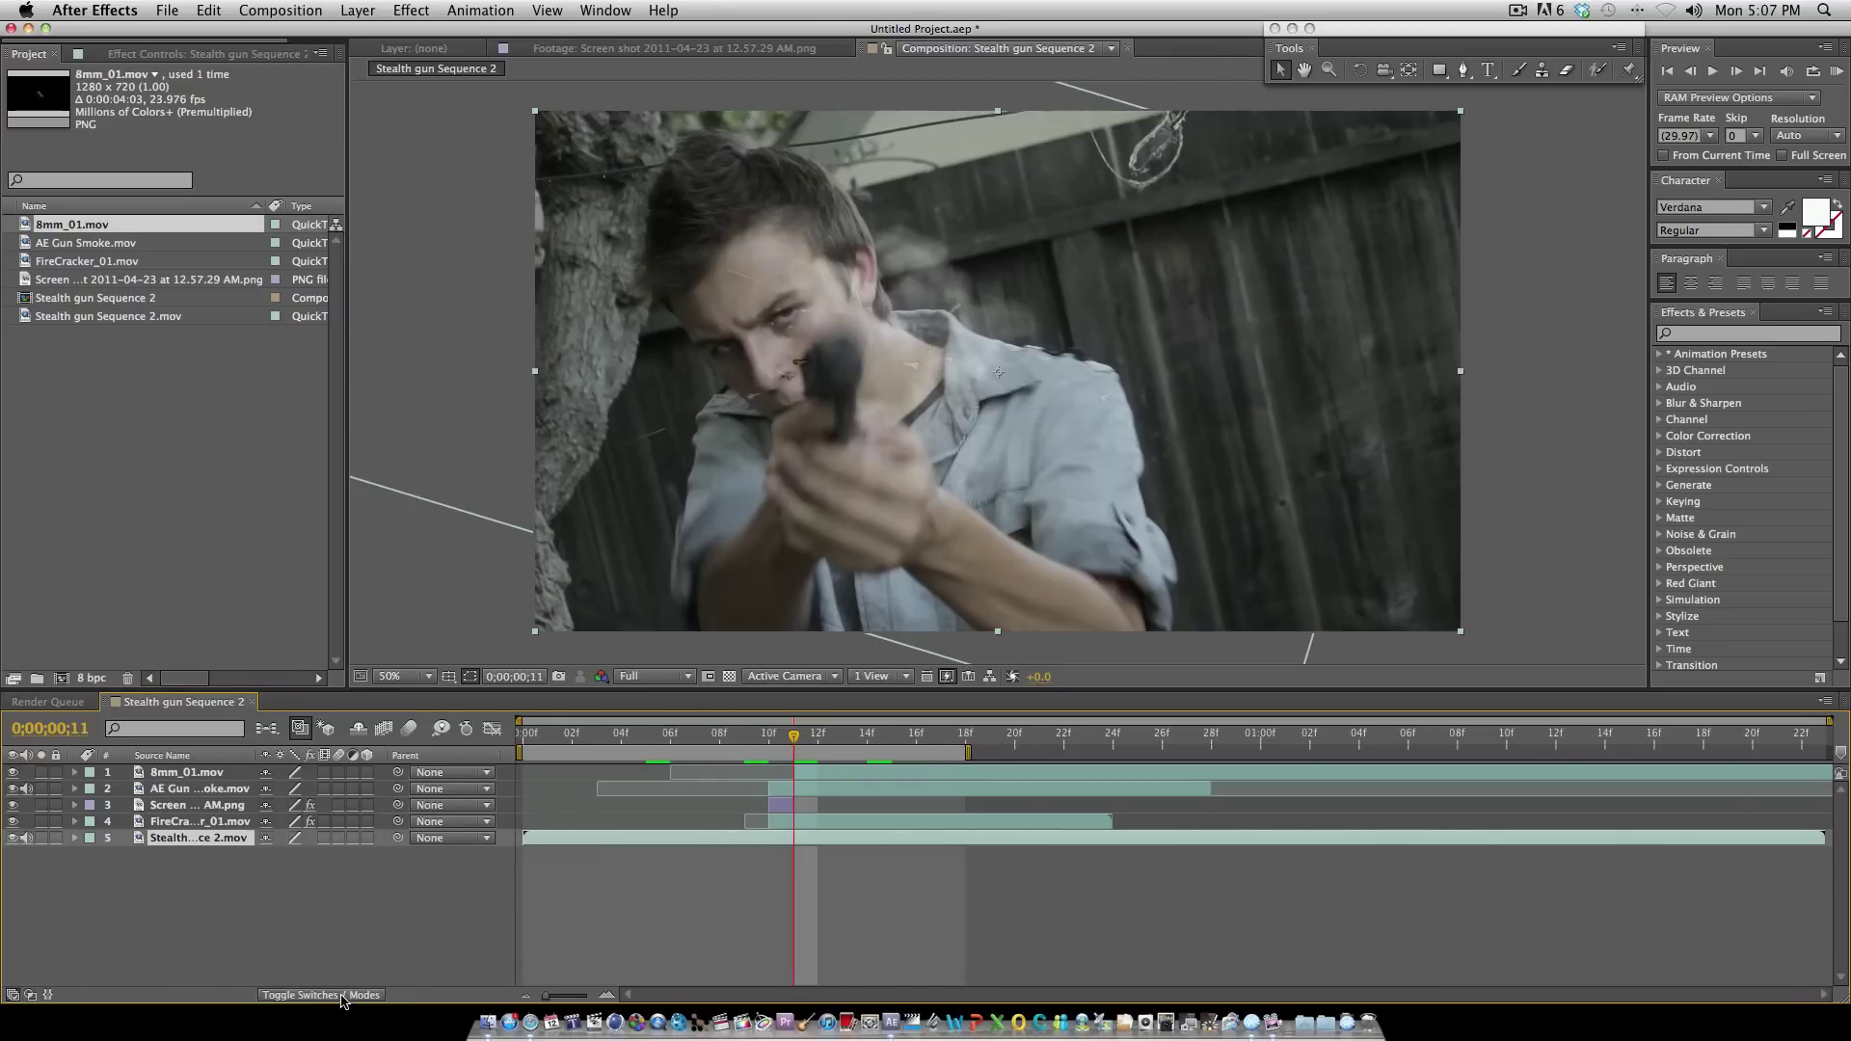
click(339, 774)
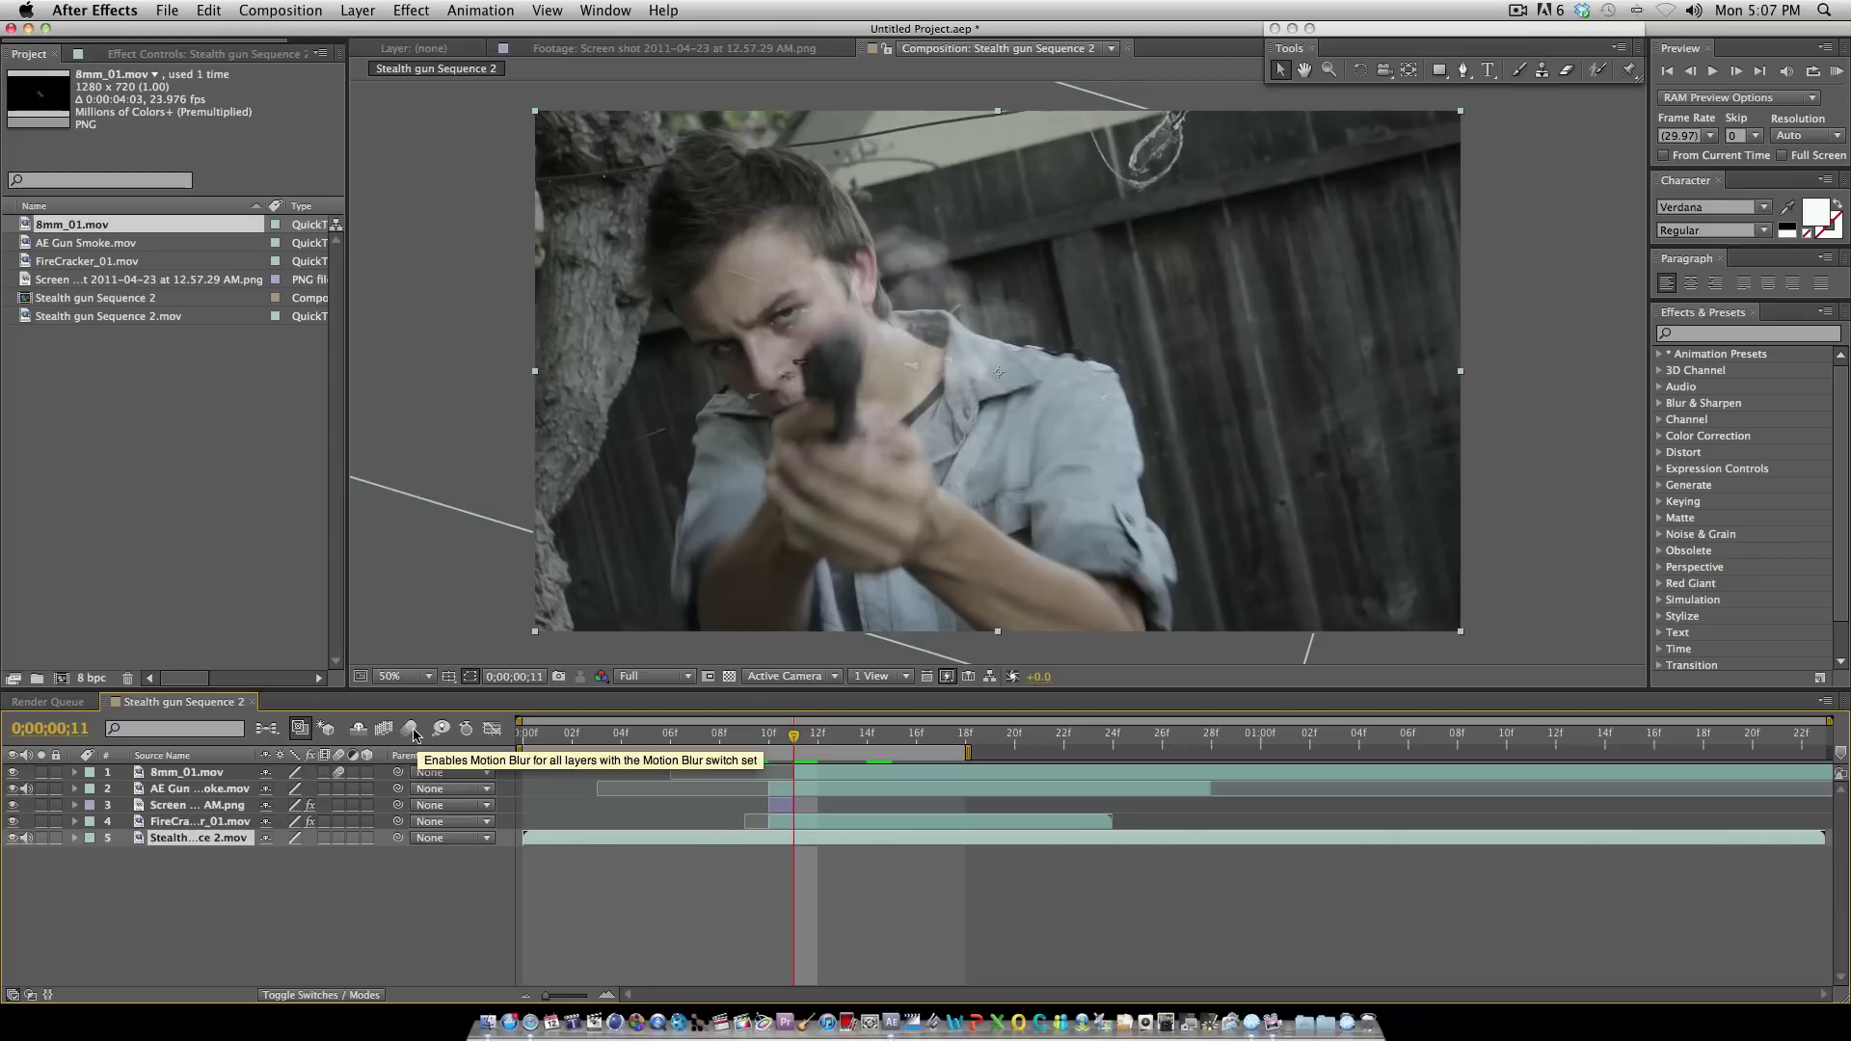
click(409, 730)
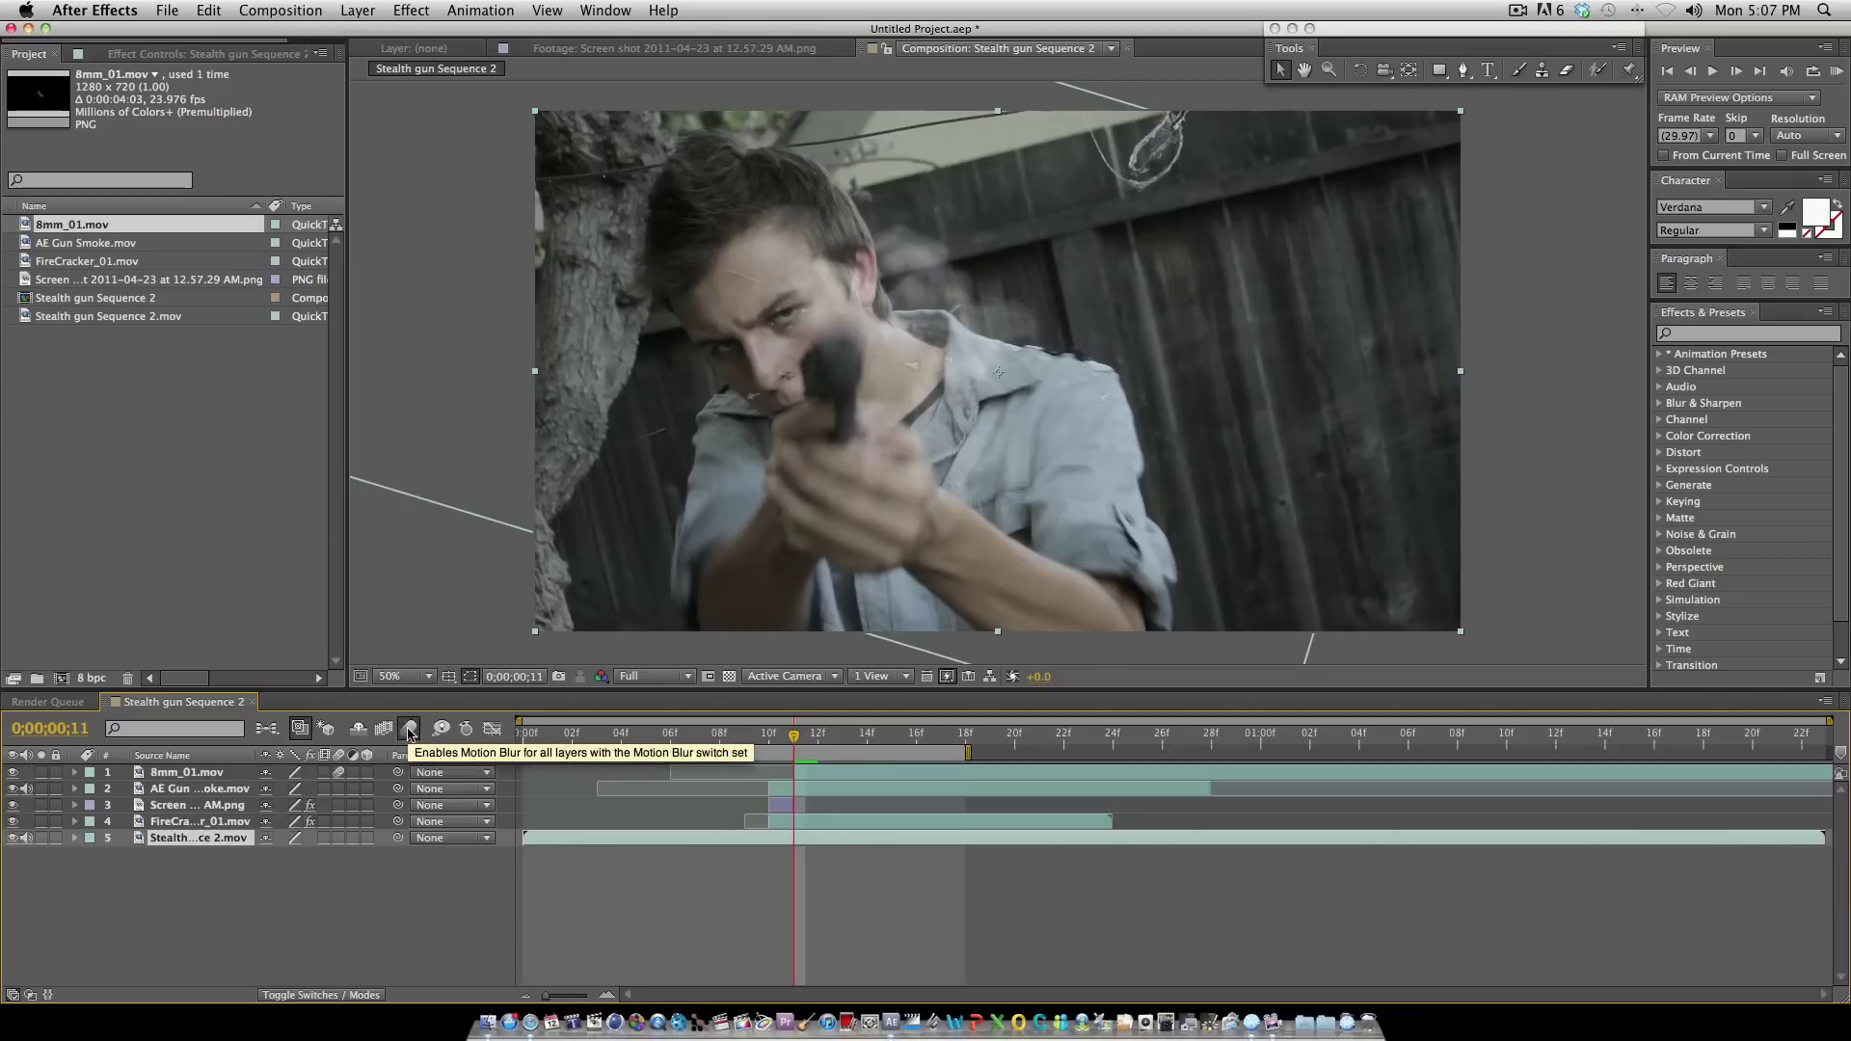
mouse_move(792, 739)
mouse_down()
mouse_move(778, 744)
mouse_move(832, 752)
mouse_move(816, 752)
mouse_up()
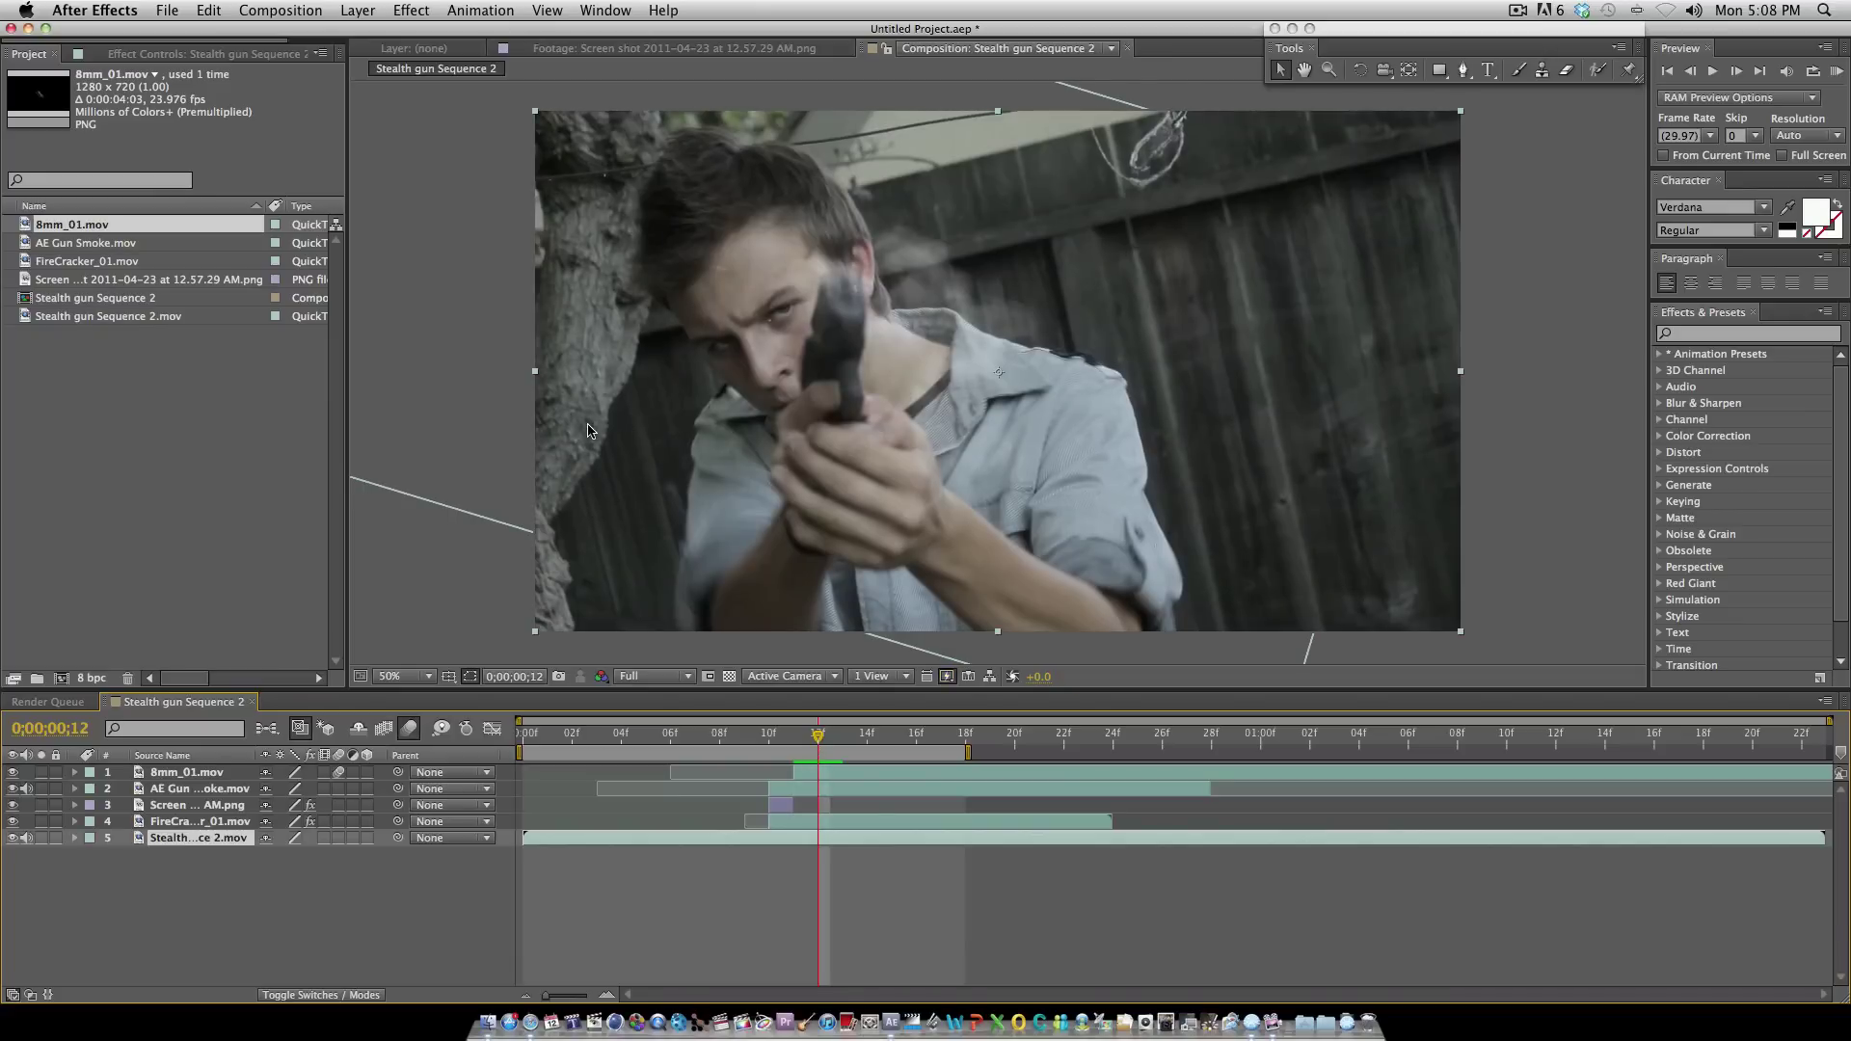
drag(822, 738, 713, 768)
key(space)
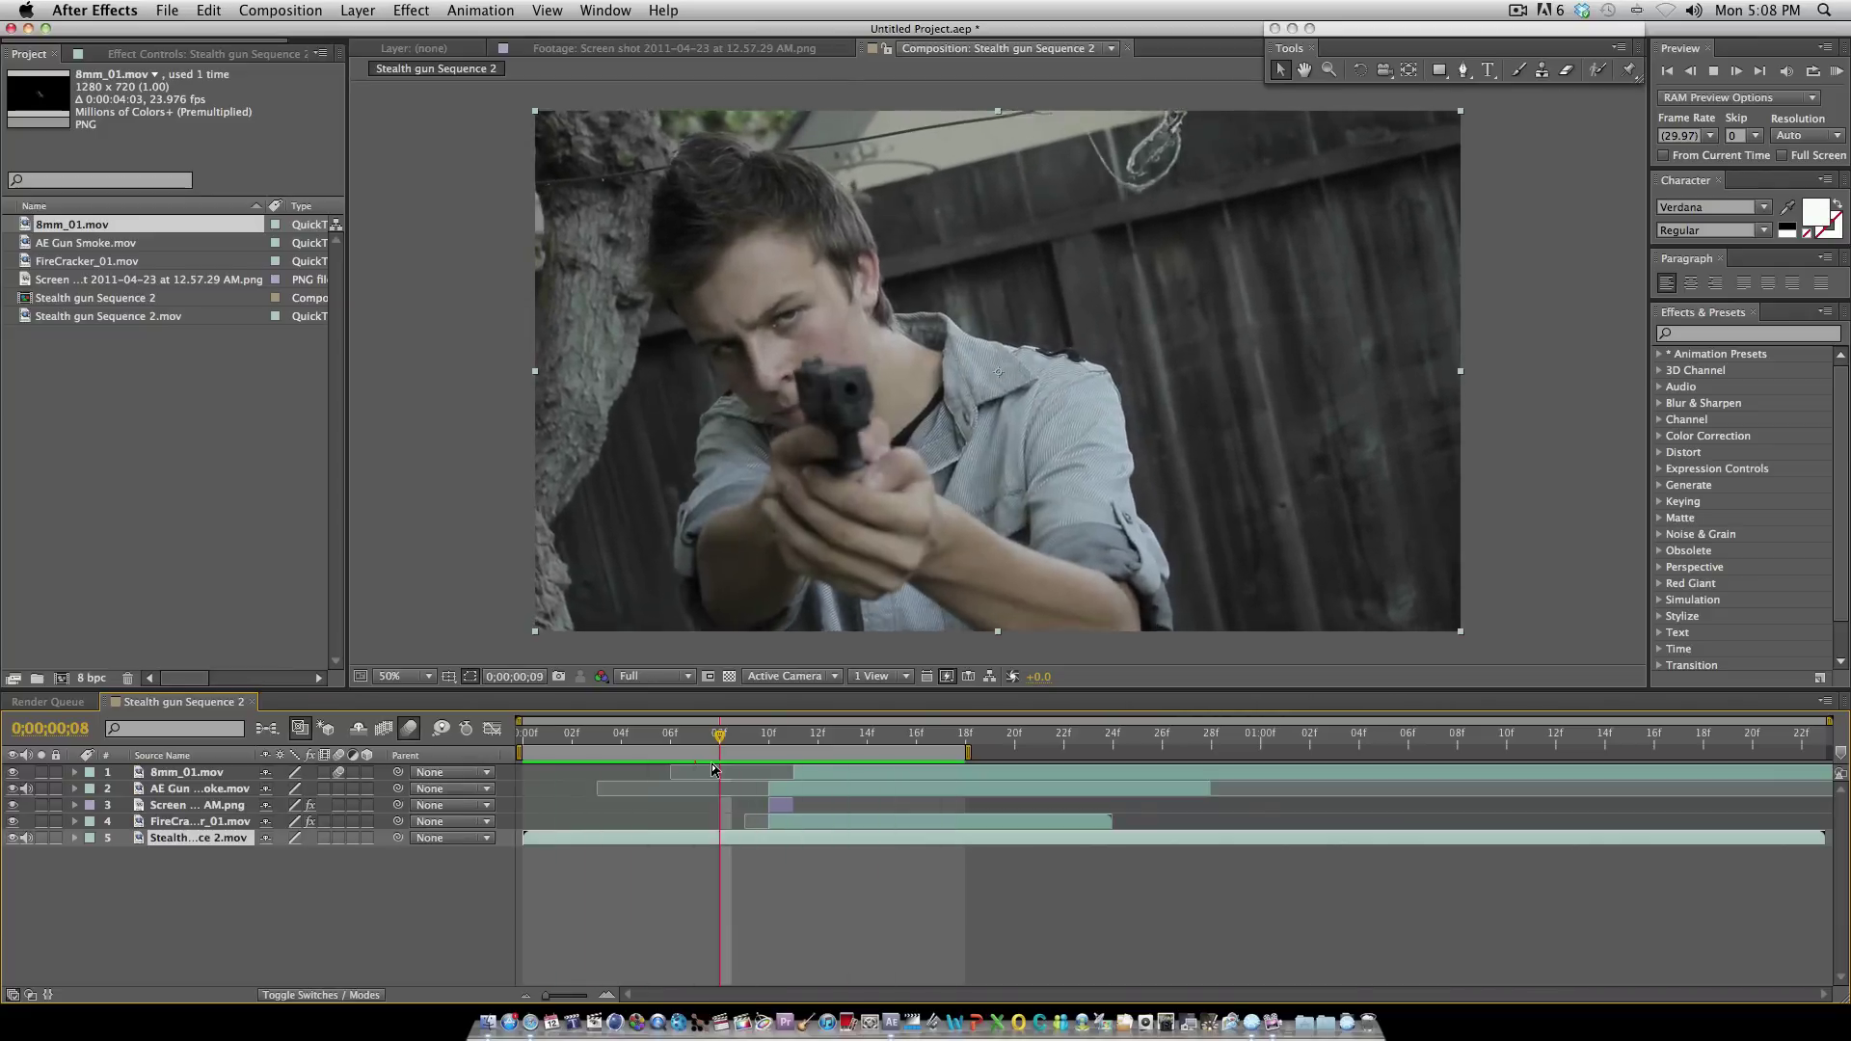
key(space)
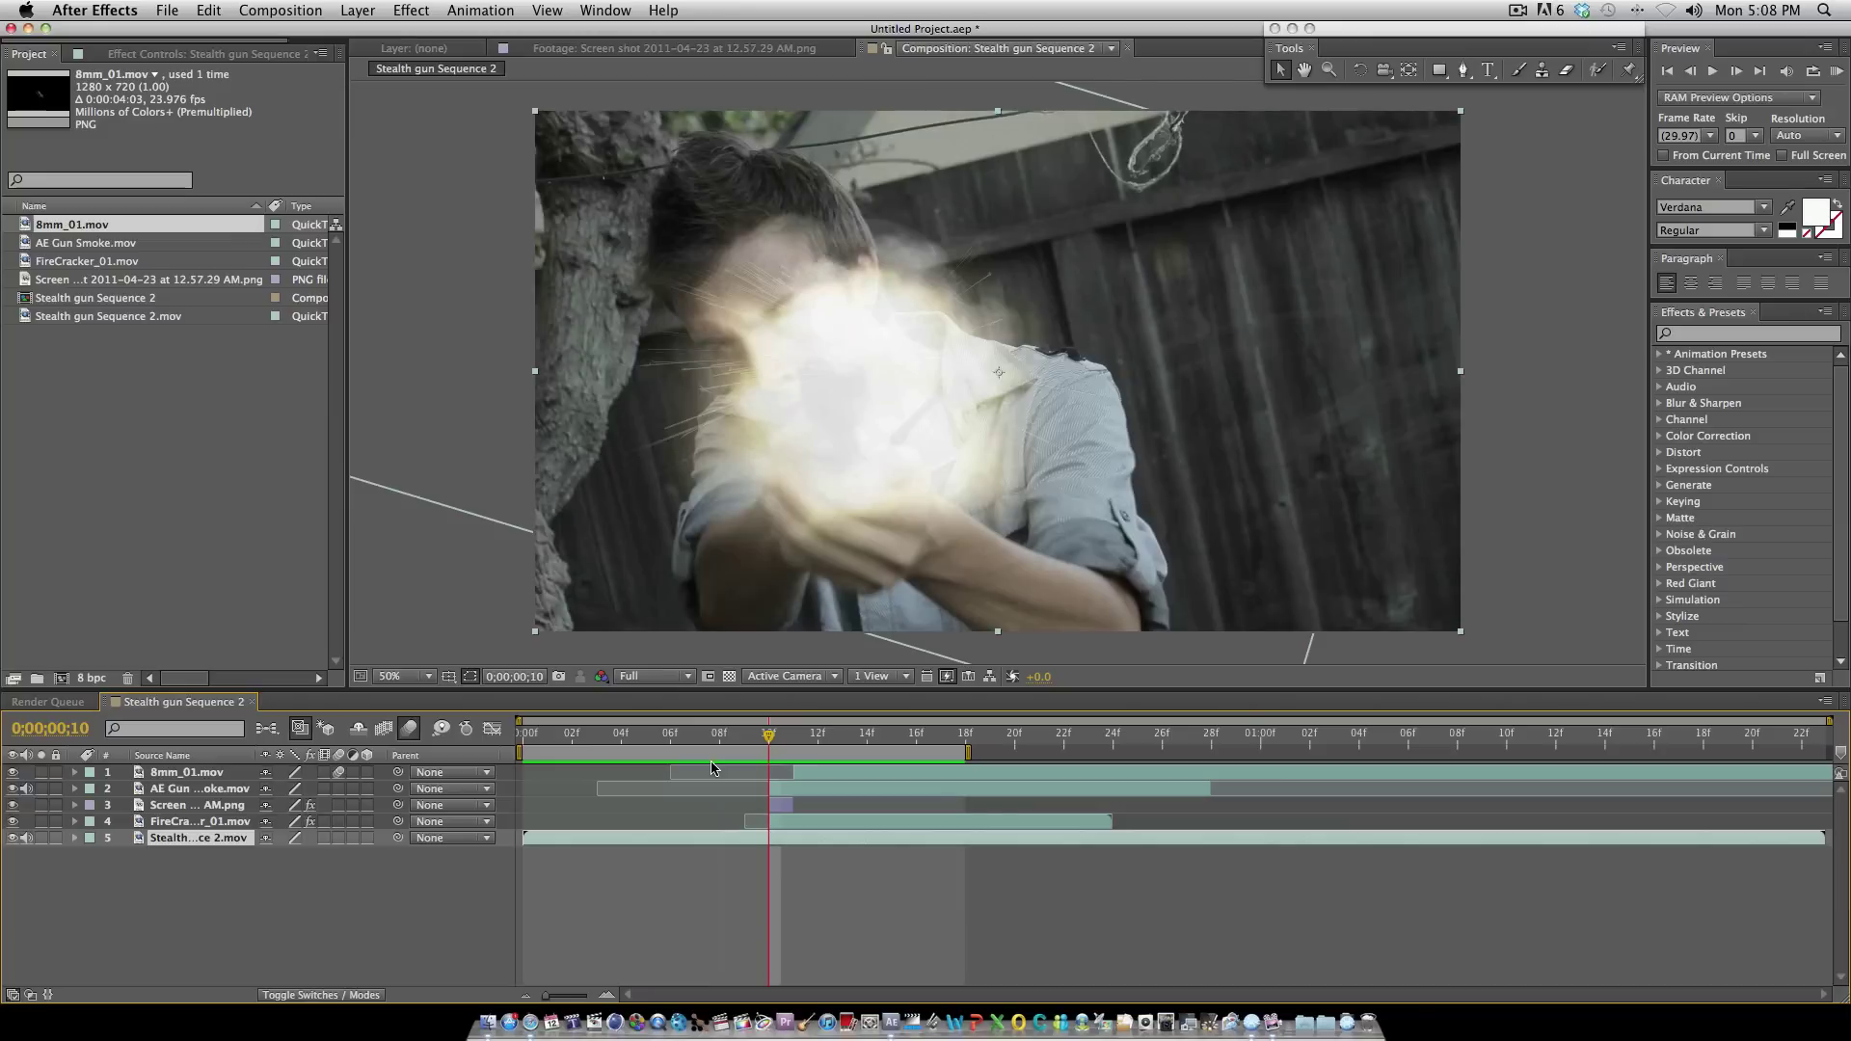
mouse_move(772, 739)
mouse_down()
mouse_move(928, 742)
mouse_move(769, 772)
mouse_up()
Step: Undo a trial Pen mask and duplicate the shooter footage layer
click(1464, 69)
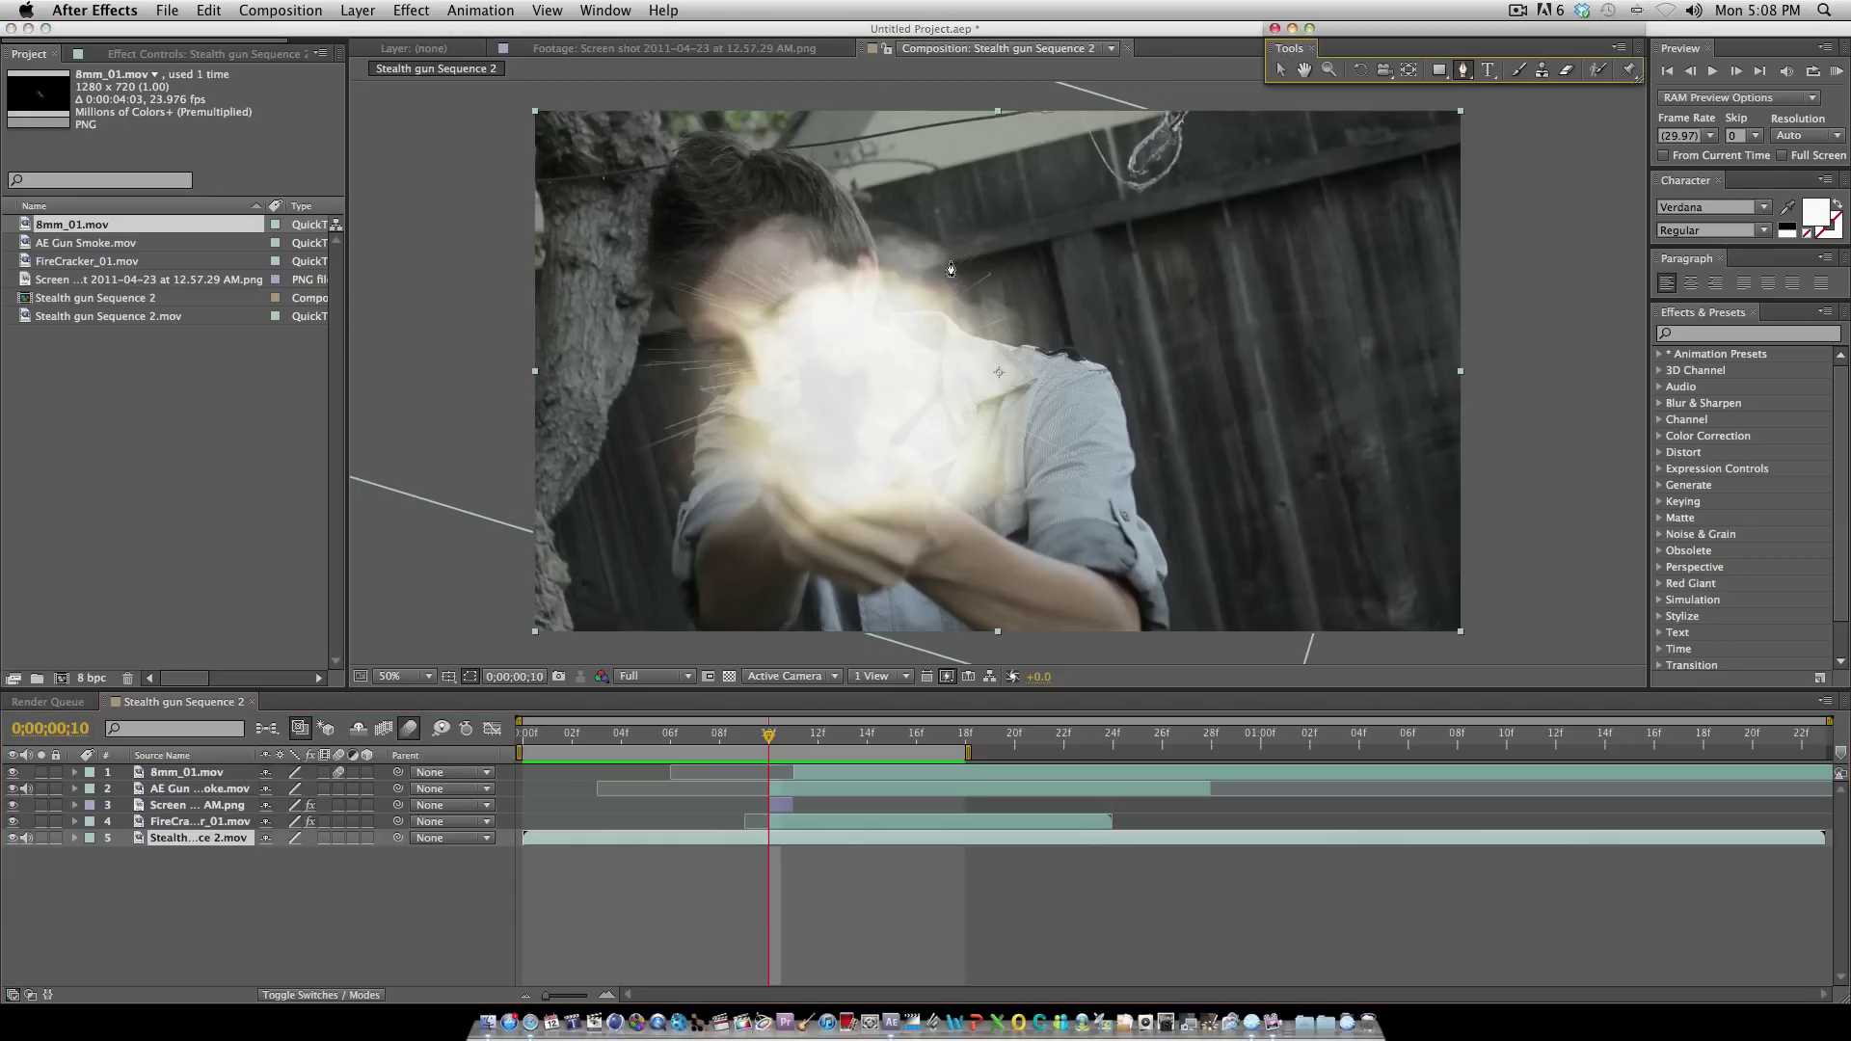
click(732, 148)
click(786, 166)
click(847, 210)
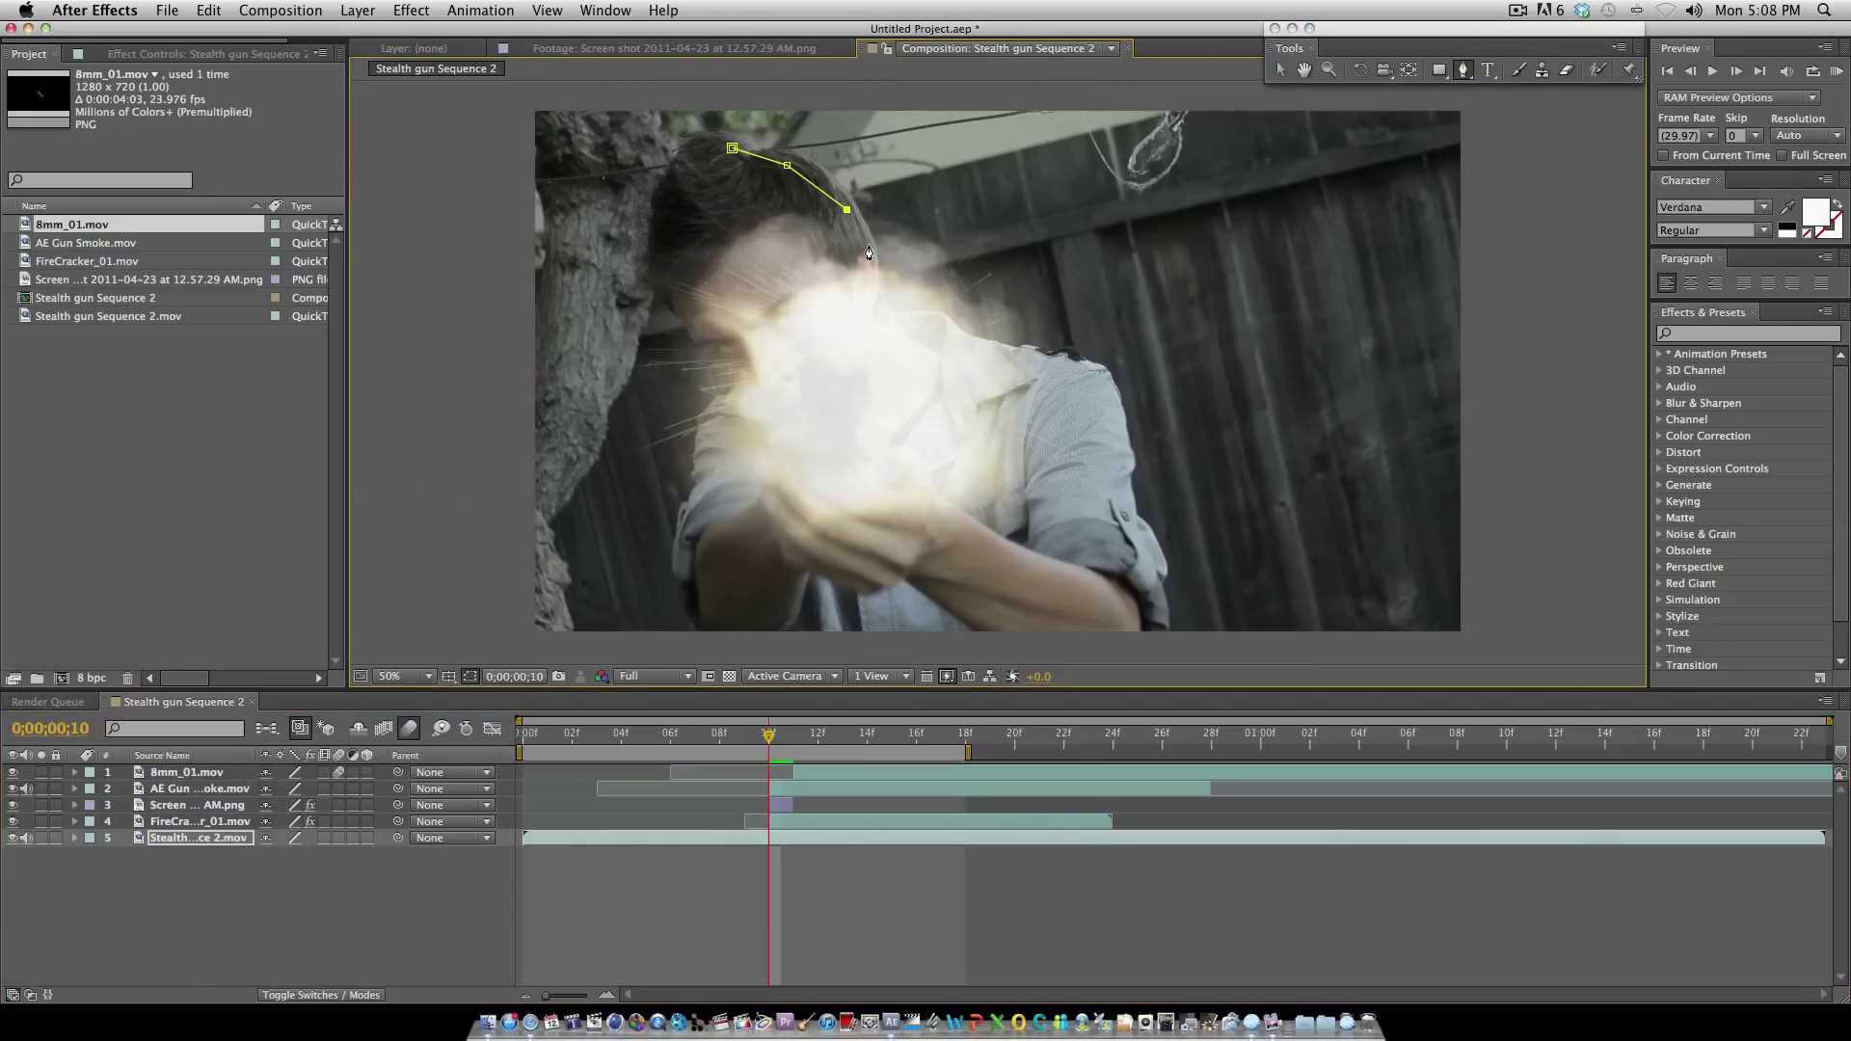
click(867, 274)
key(super+z)
key(super+z)
key(super+z)
key(super+z)
key(super+z)
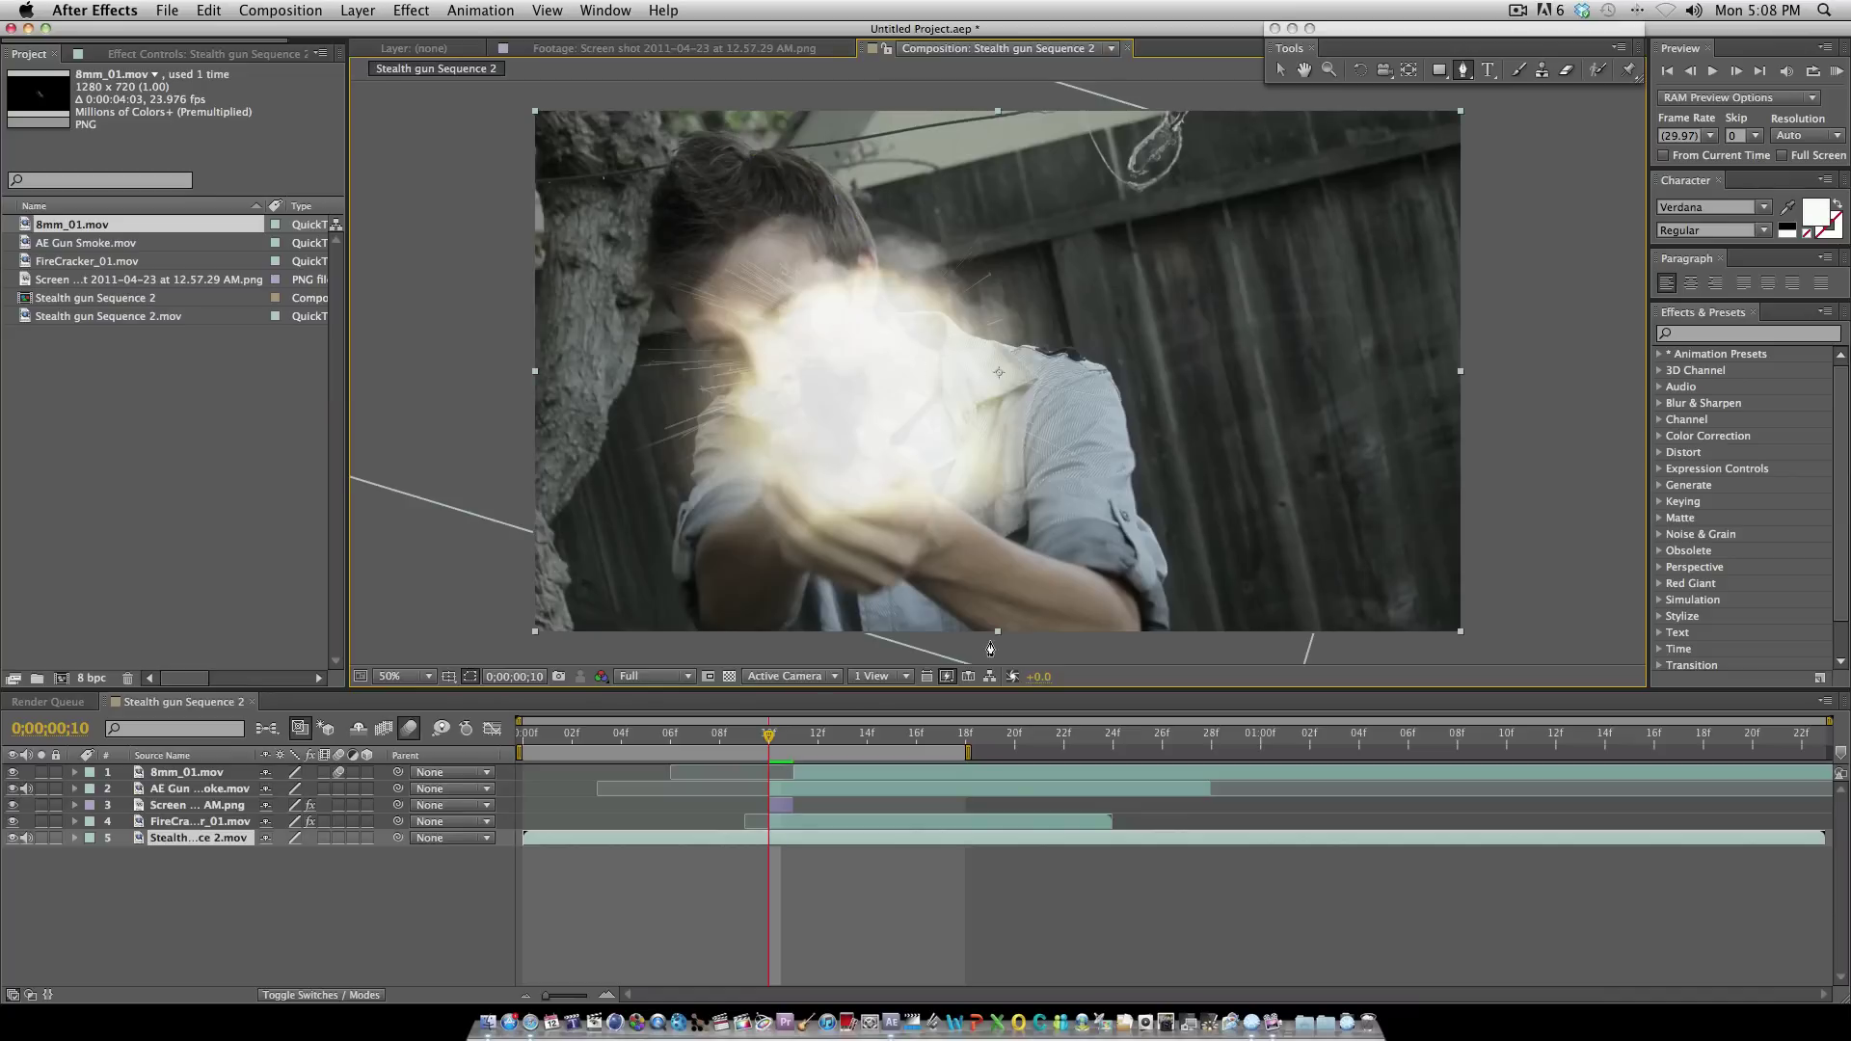
key(super+d)
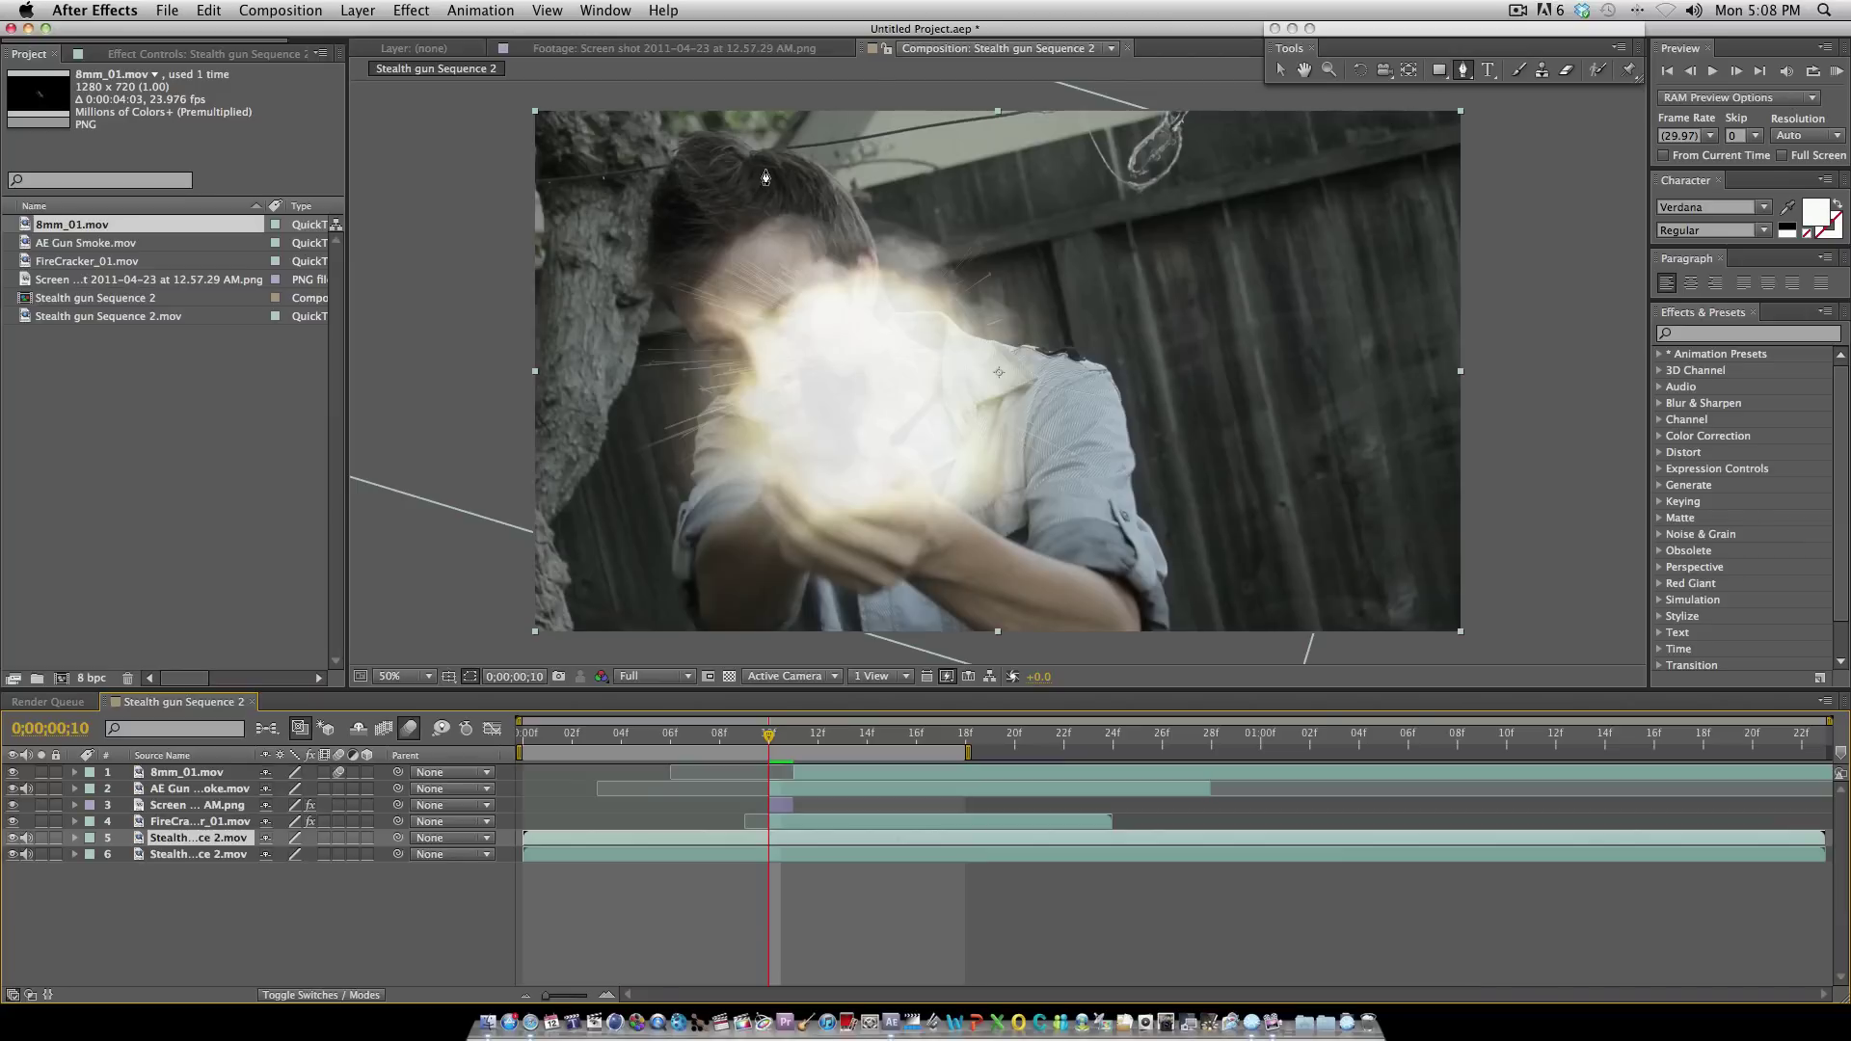
Step: Trace mask points from the hair over the shoulder, down the right arm and along the forearm
click(731, 149)
click(782, 159)
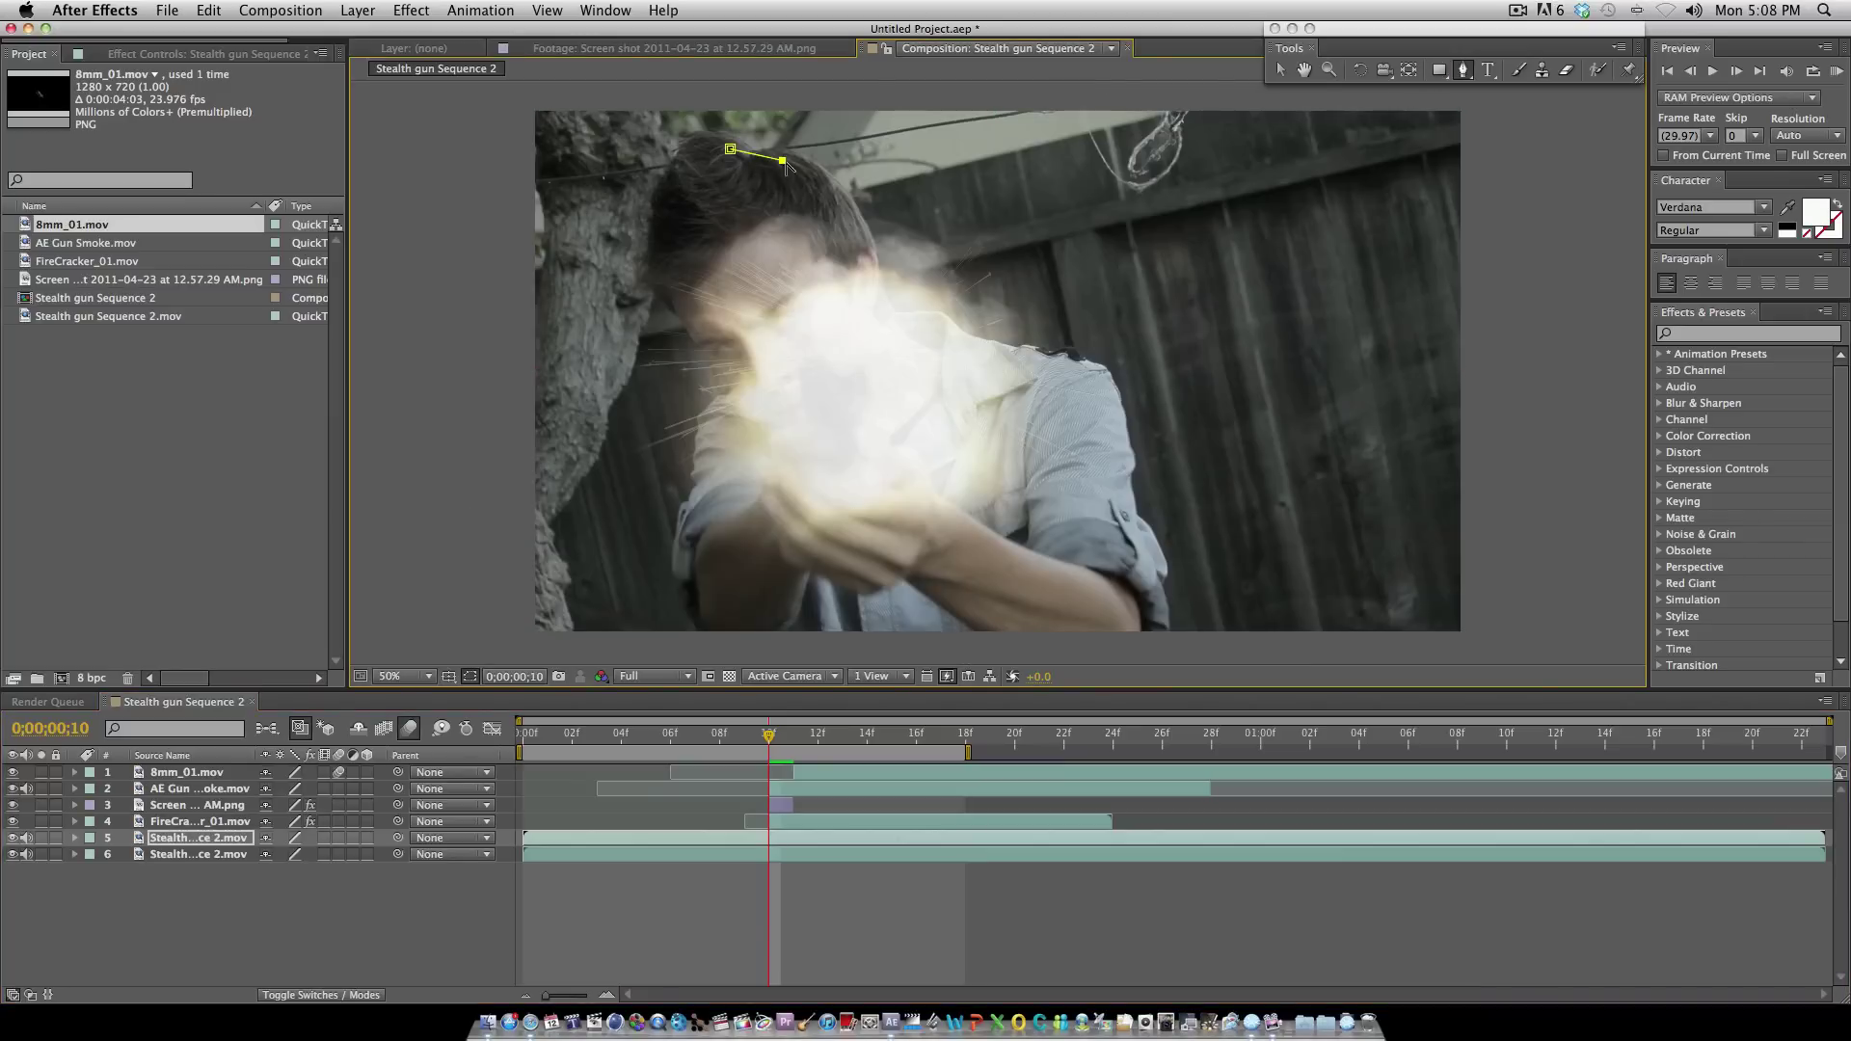
click(823, 191)
click(858, 243)
click(895, 345)
click(1002, 352)
click(1090, 366)
click(1133, 447)
click(1129, 495)
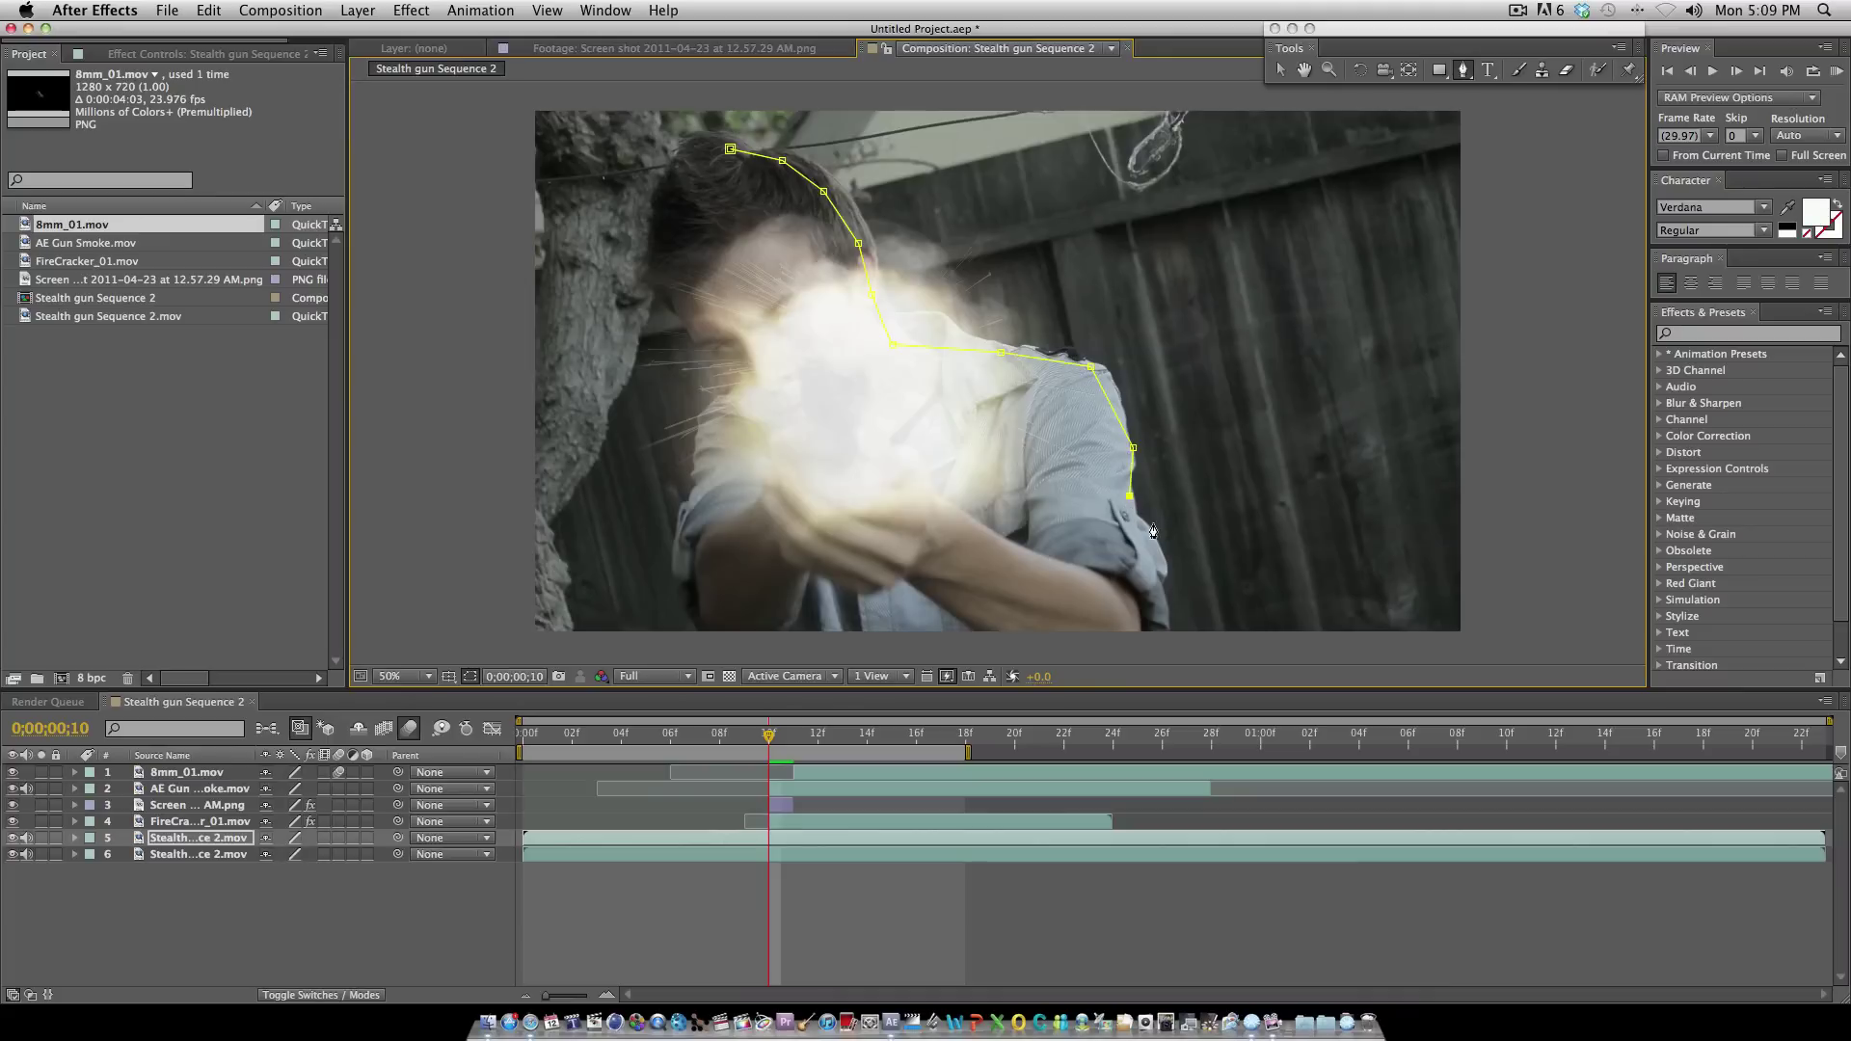
click(1136, 591)
click(1123, 621)
click(1066, 618)
click(977, 614)
click(963, 586)
click(955, 578)
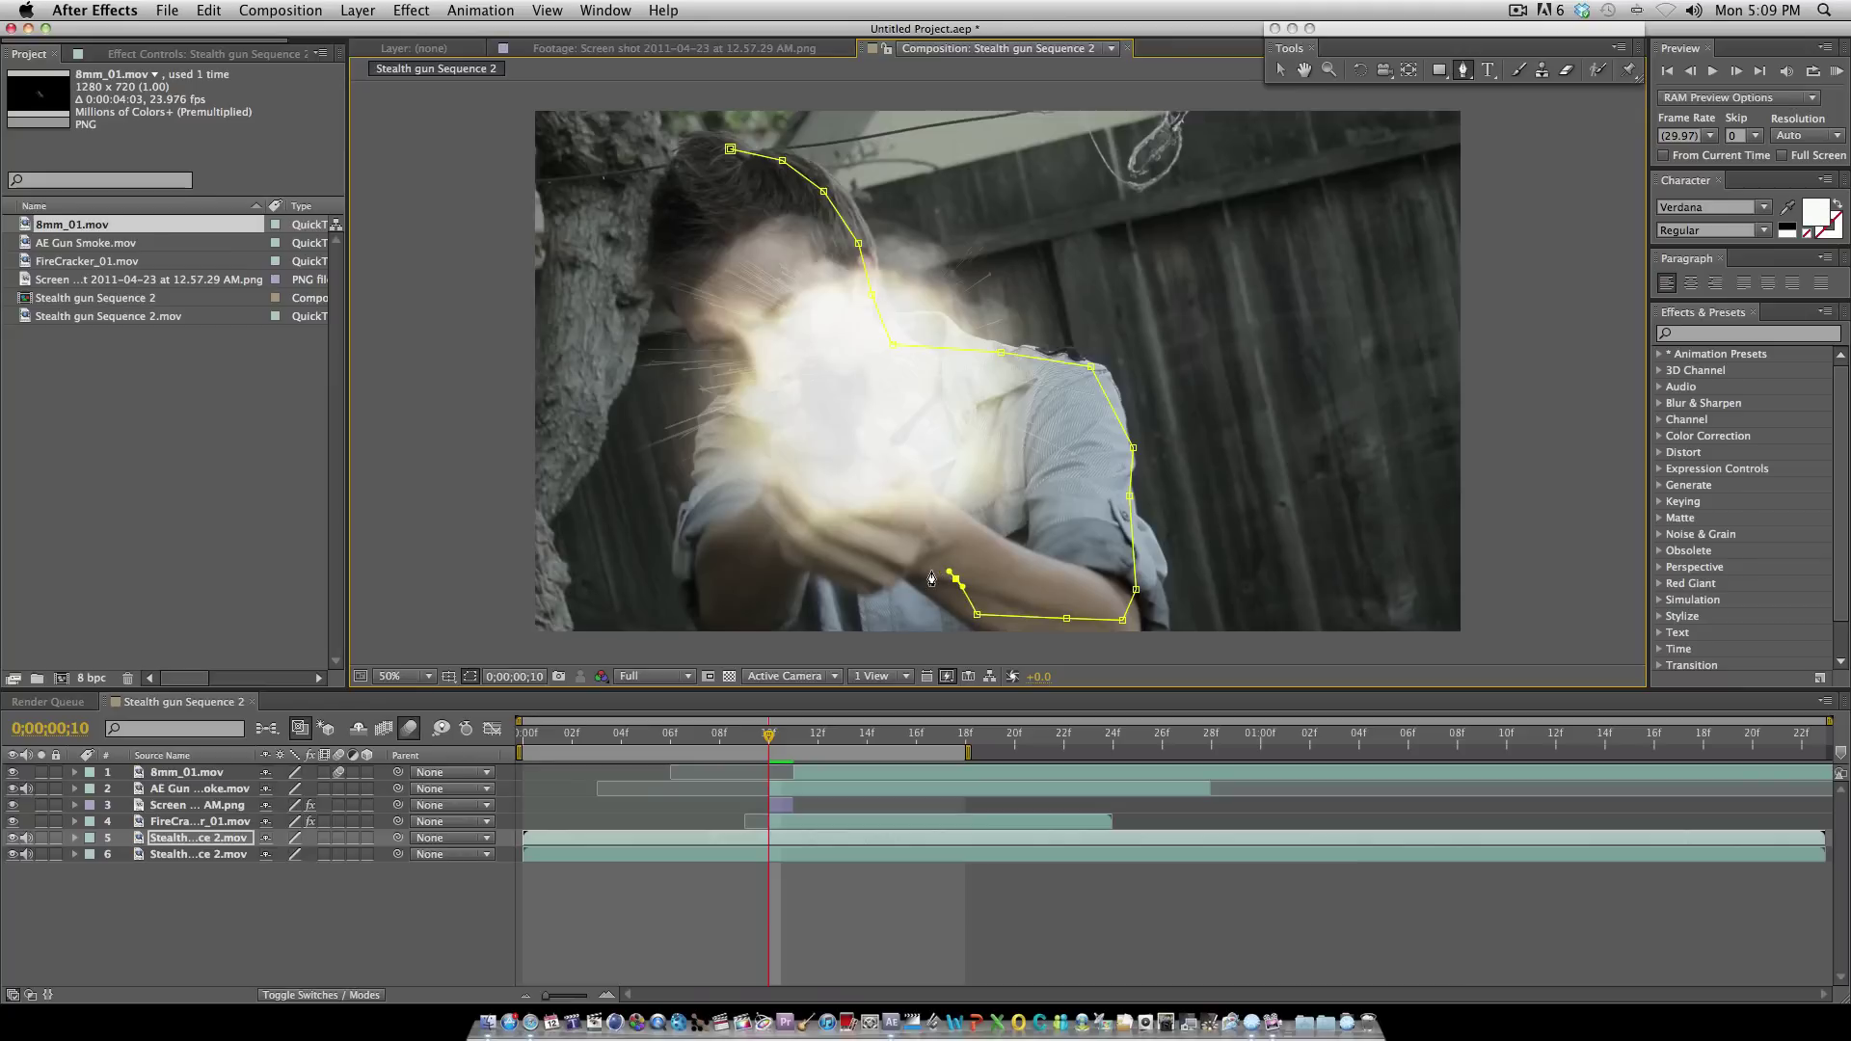
key(ctrl+z)
Step: Continue the mask around the hands, up the left side and face, closing it at the hair
click(923, 582)
click(864, 587)
click(814, 567)
click(781, 613)
click(717, 623)
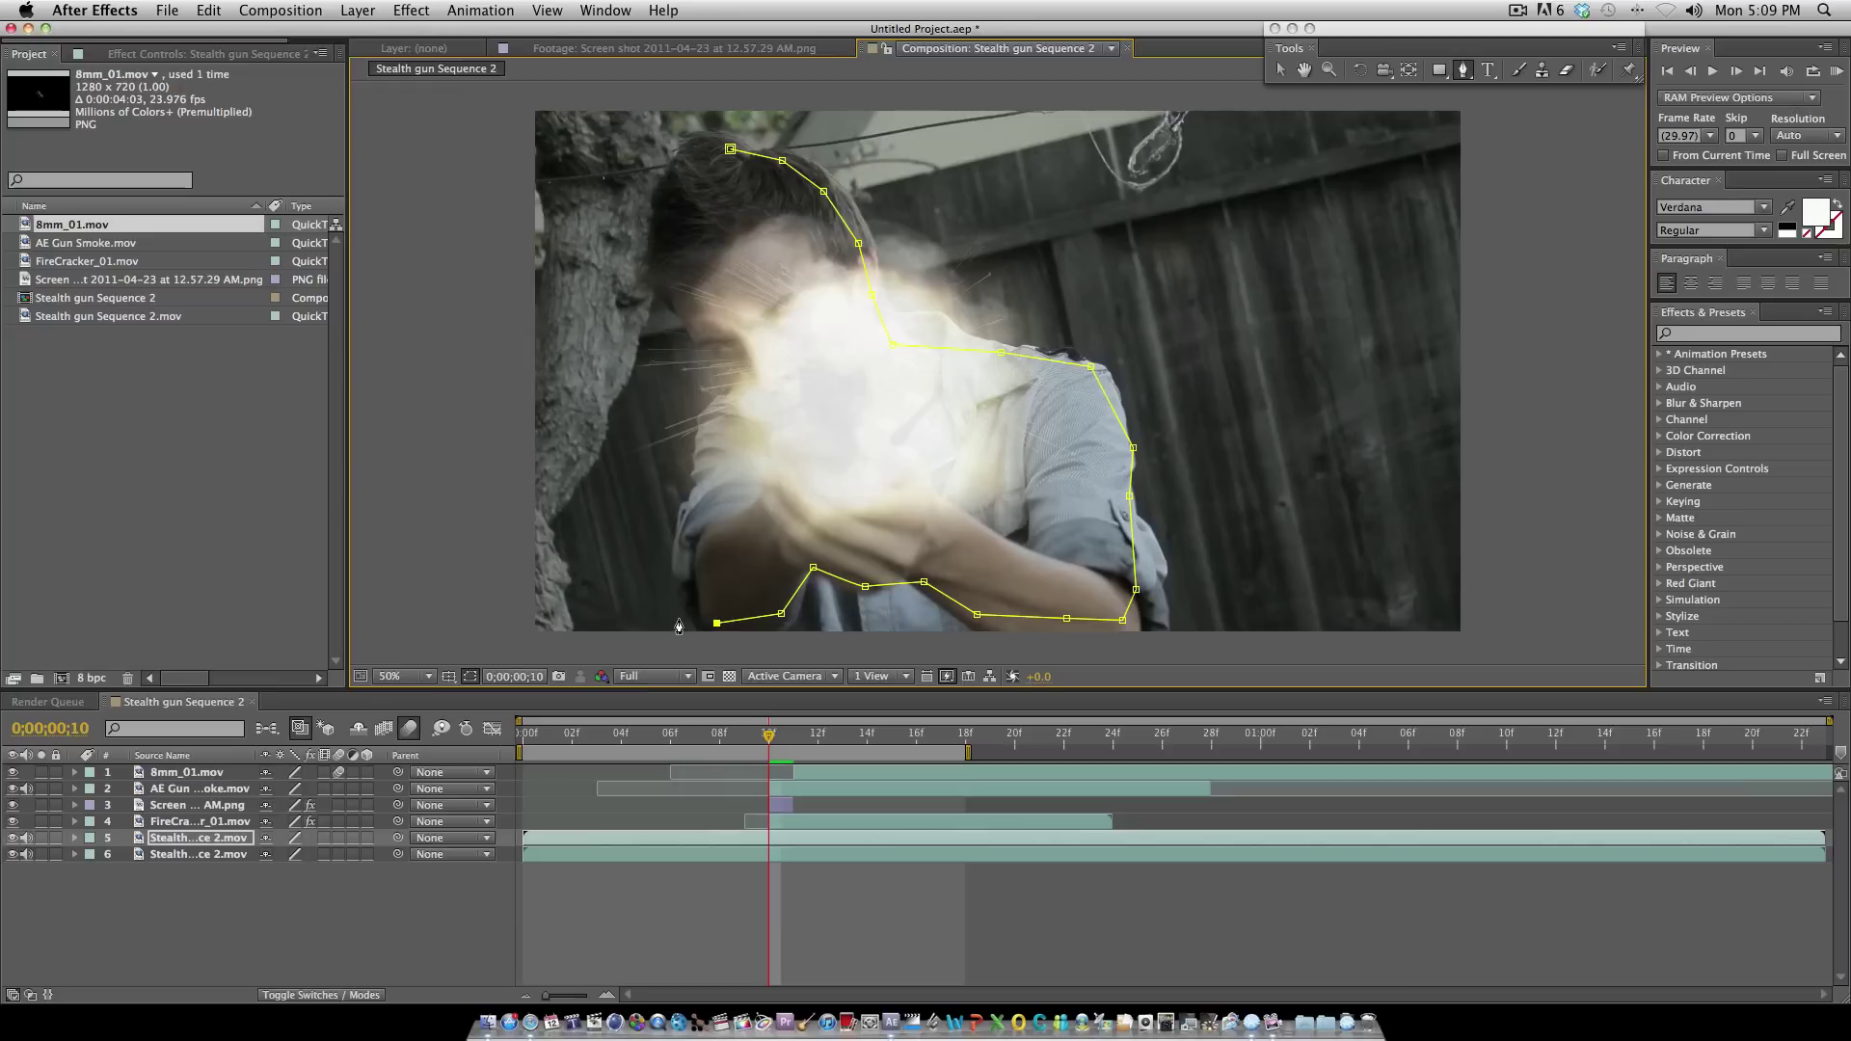
click(688, 590)
click(694, 514)
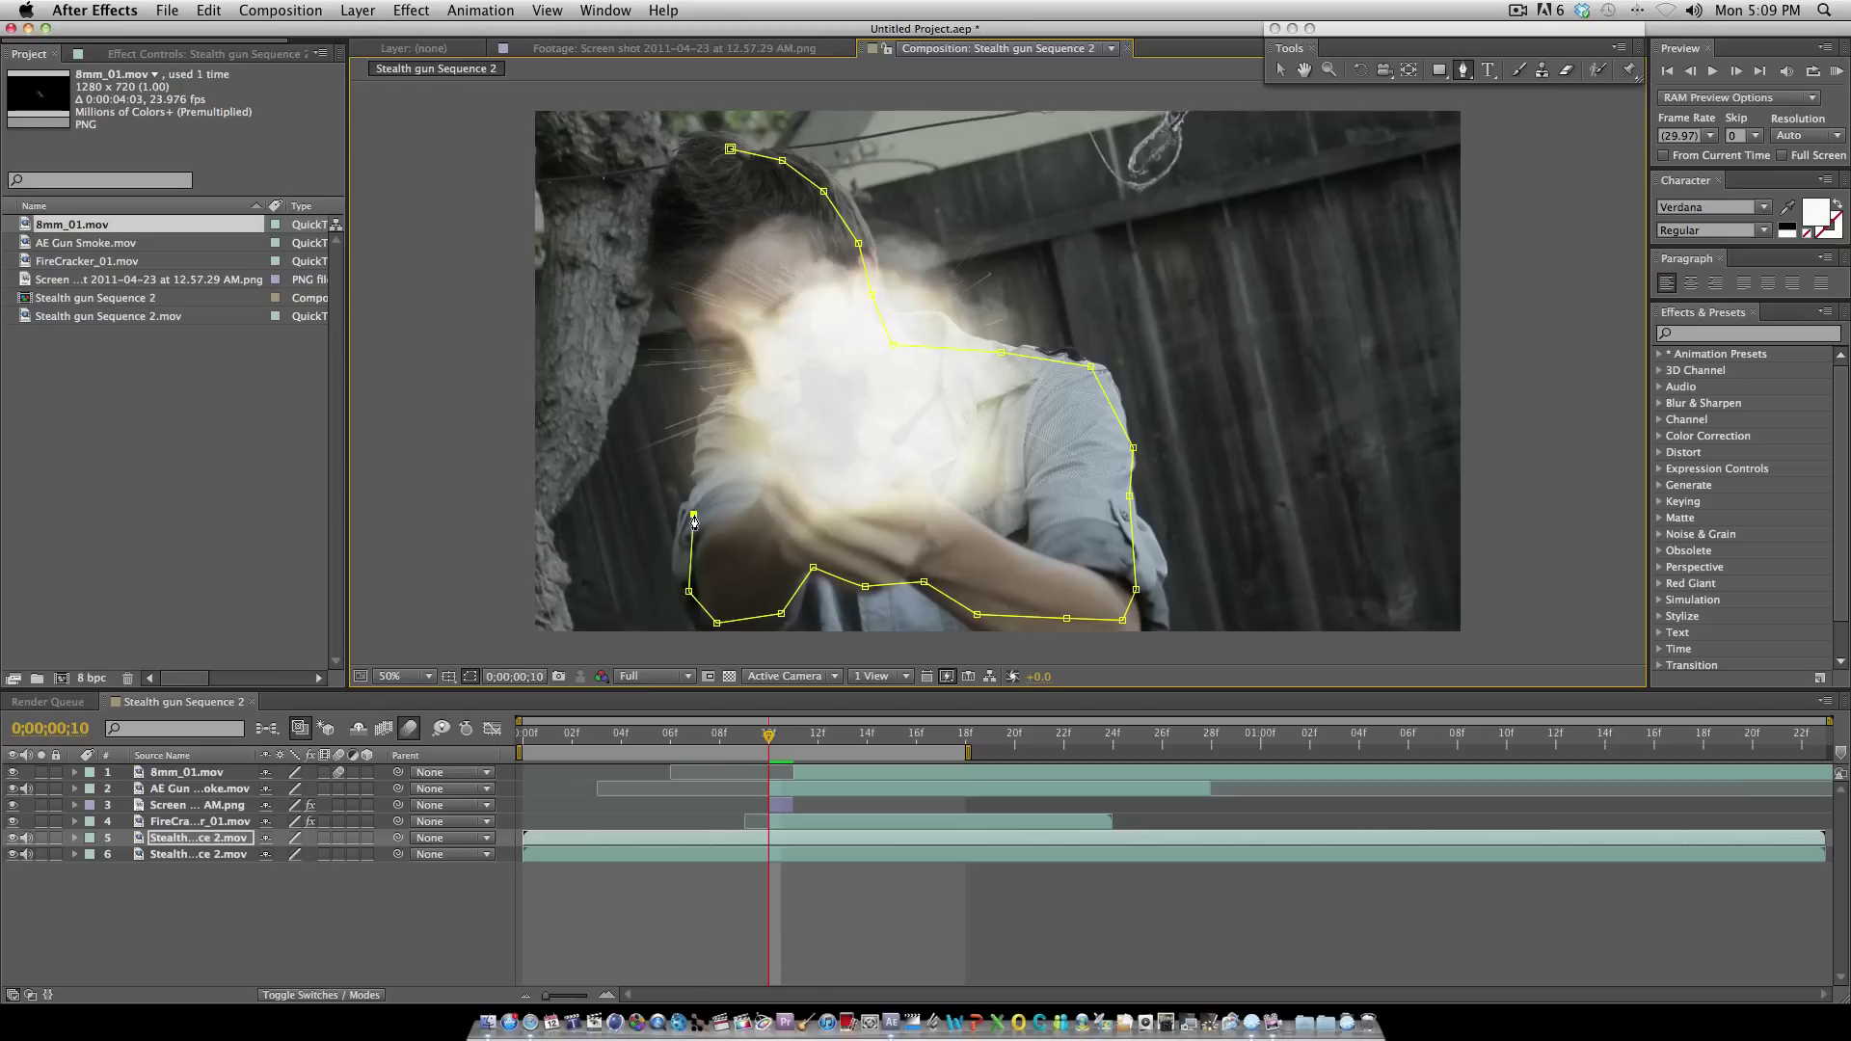
click(700, 466)
click(712, 426)
click(732, 396)
click(694, 348)
click(669, 290)
click(659, 208)
click(694, 155)
click(718, 150)
click(731, 148)
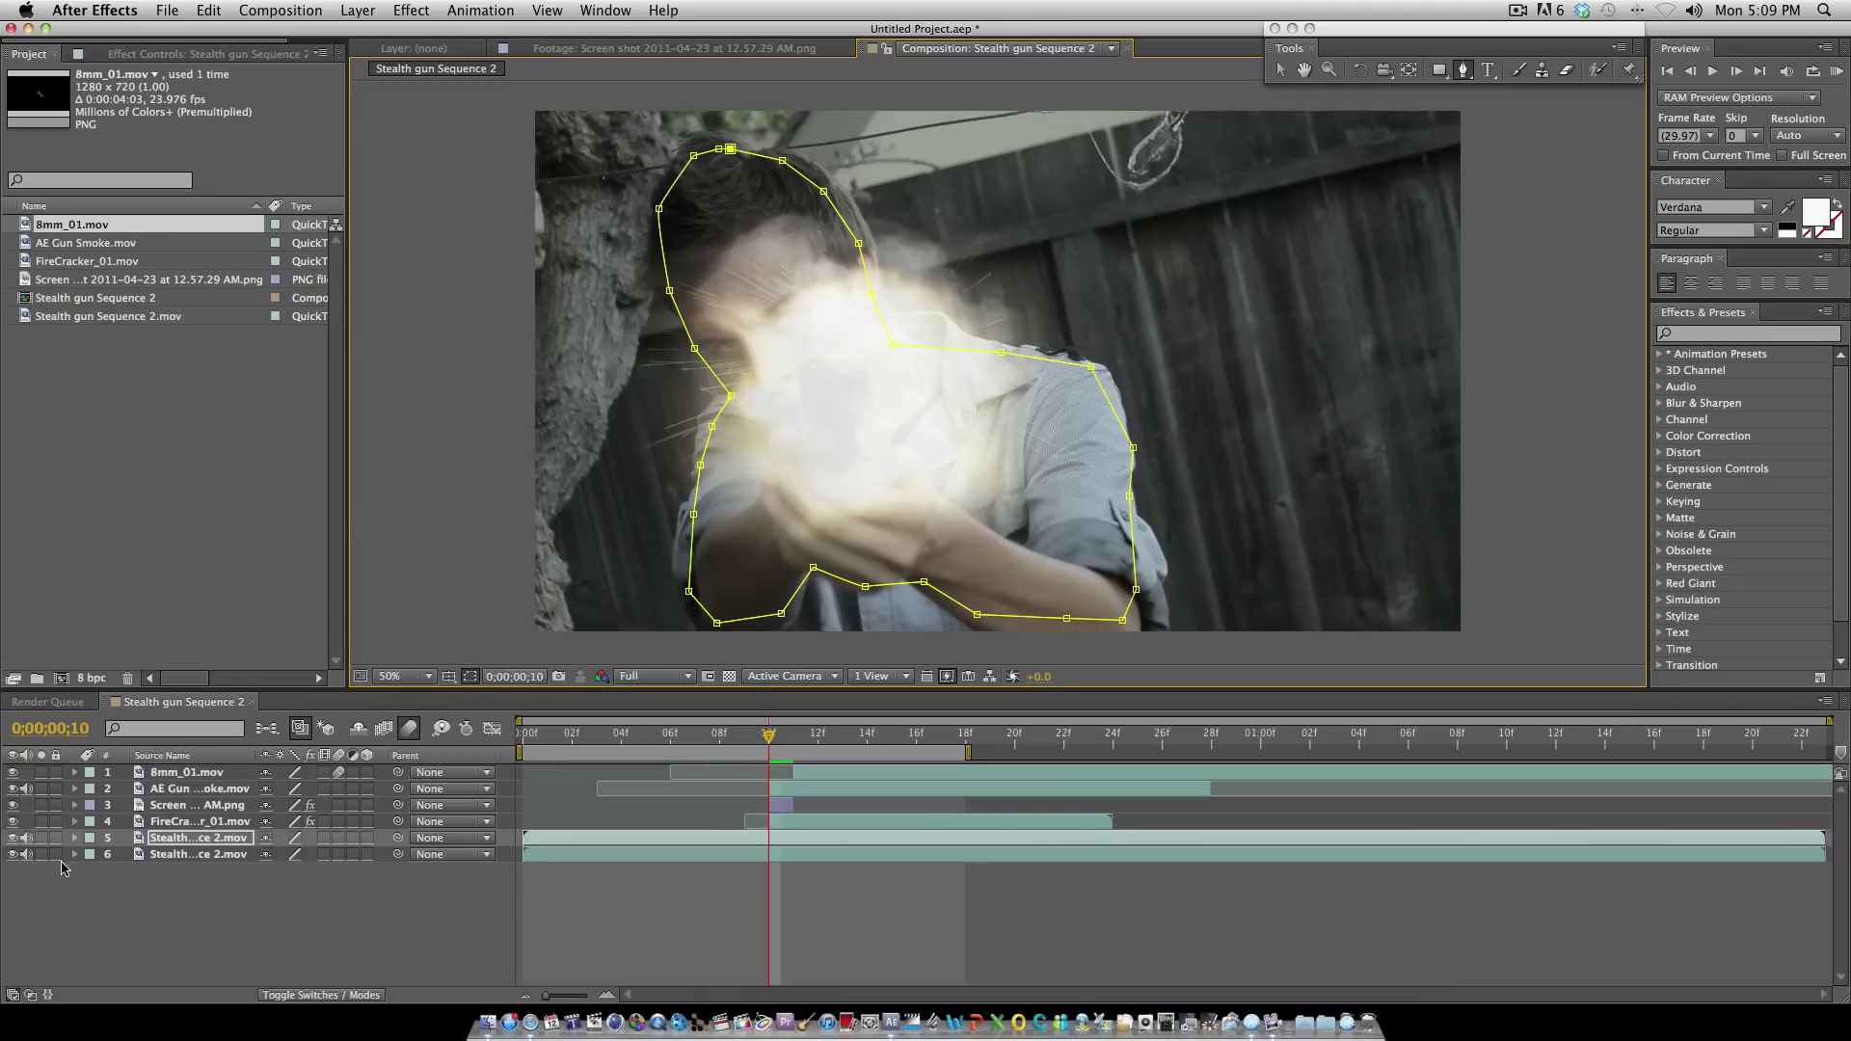
Step: Set the masked shooter copy to Add blending mode and trim its in-point to the flash frame
click(323, 997)
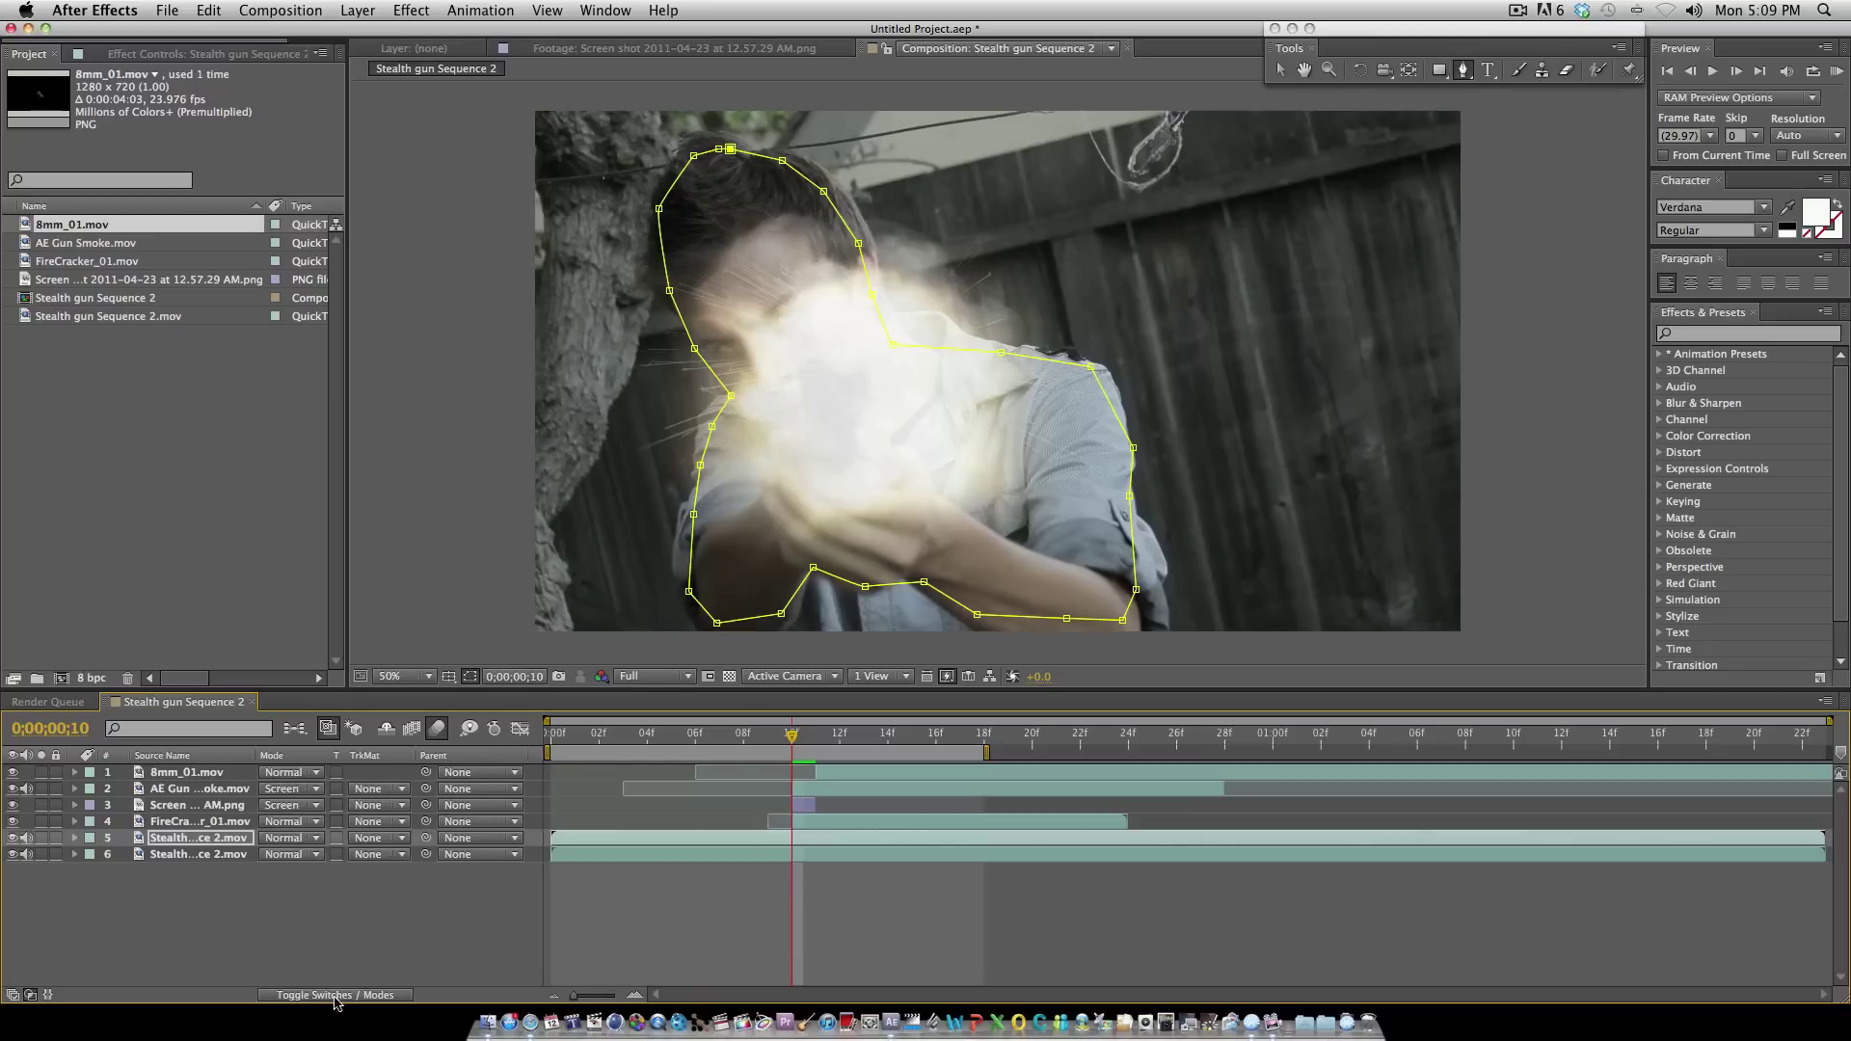
click(280, 841)
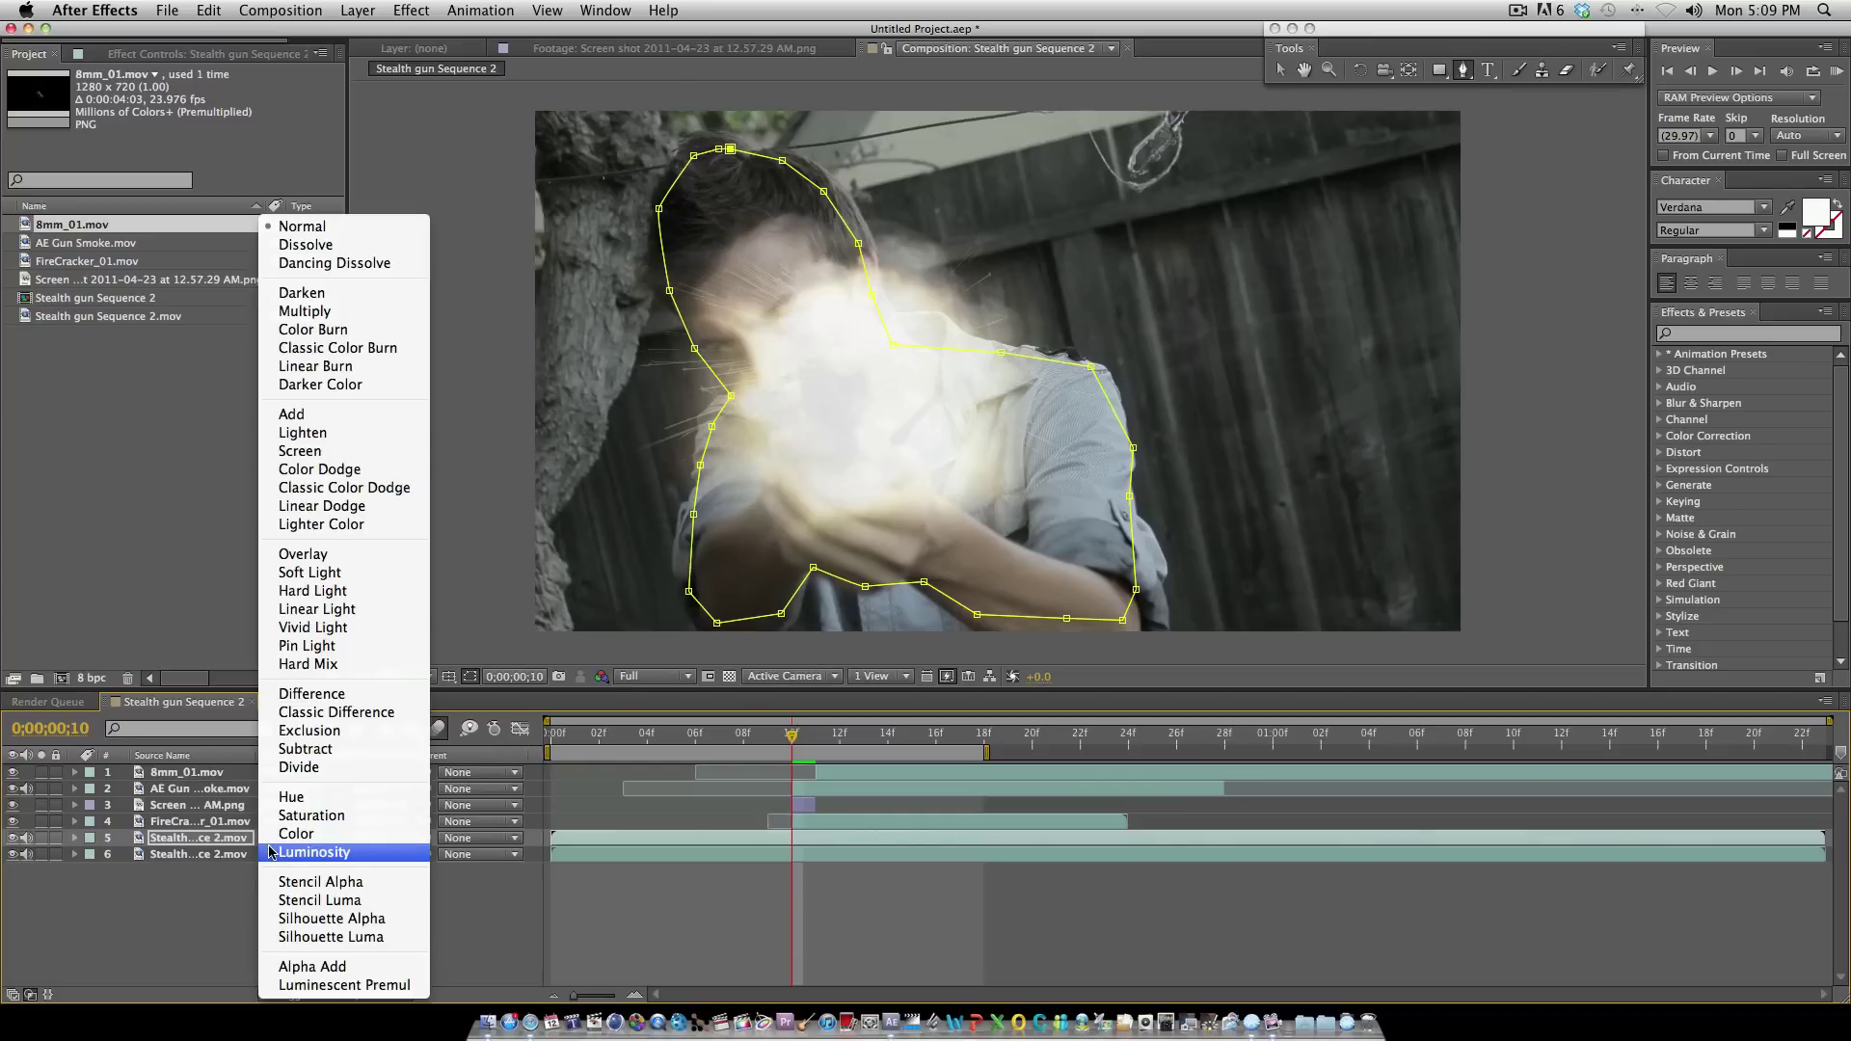
click(289, 413)
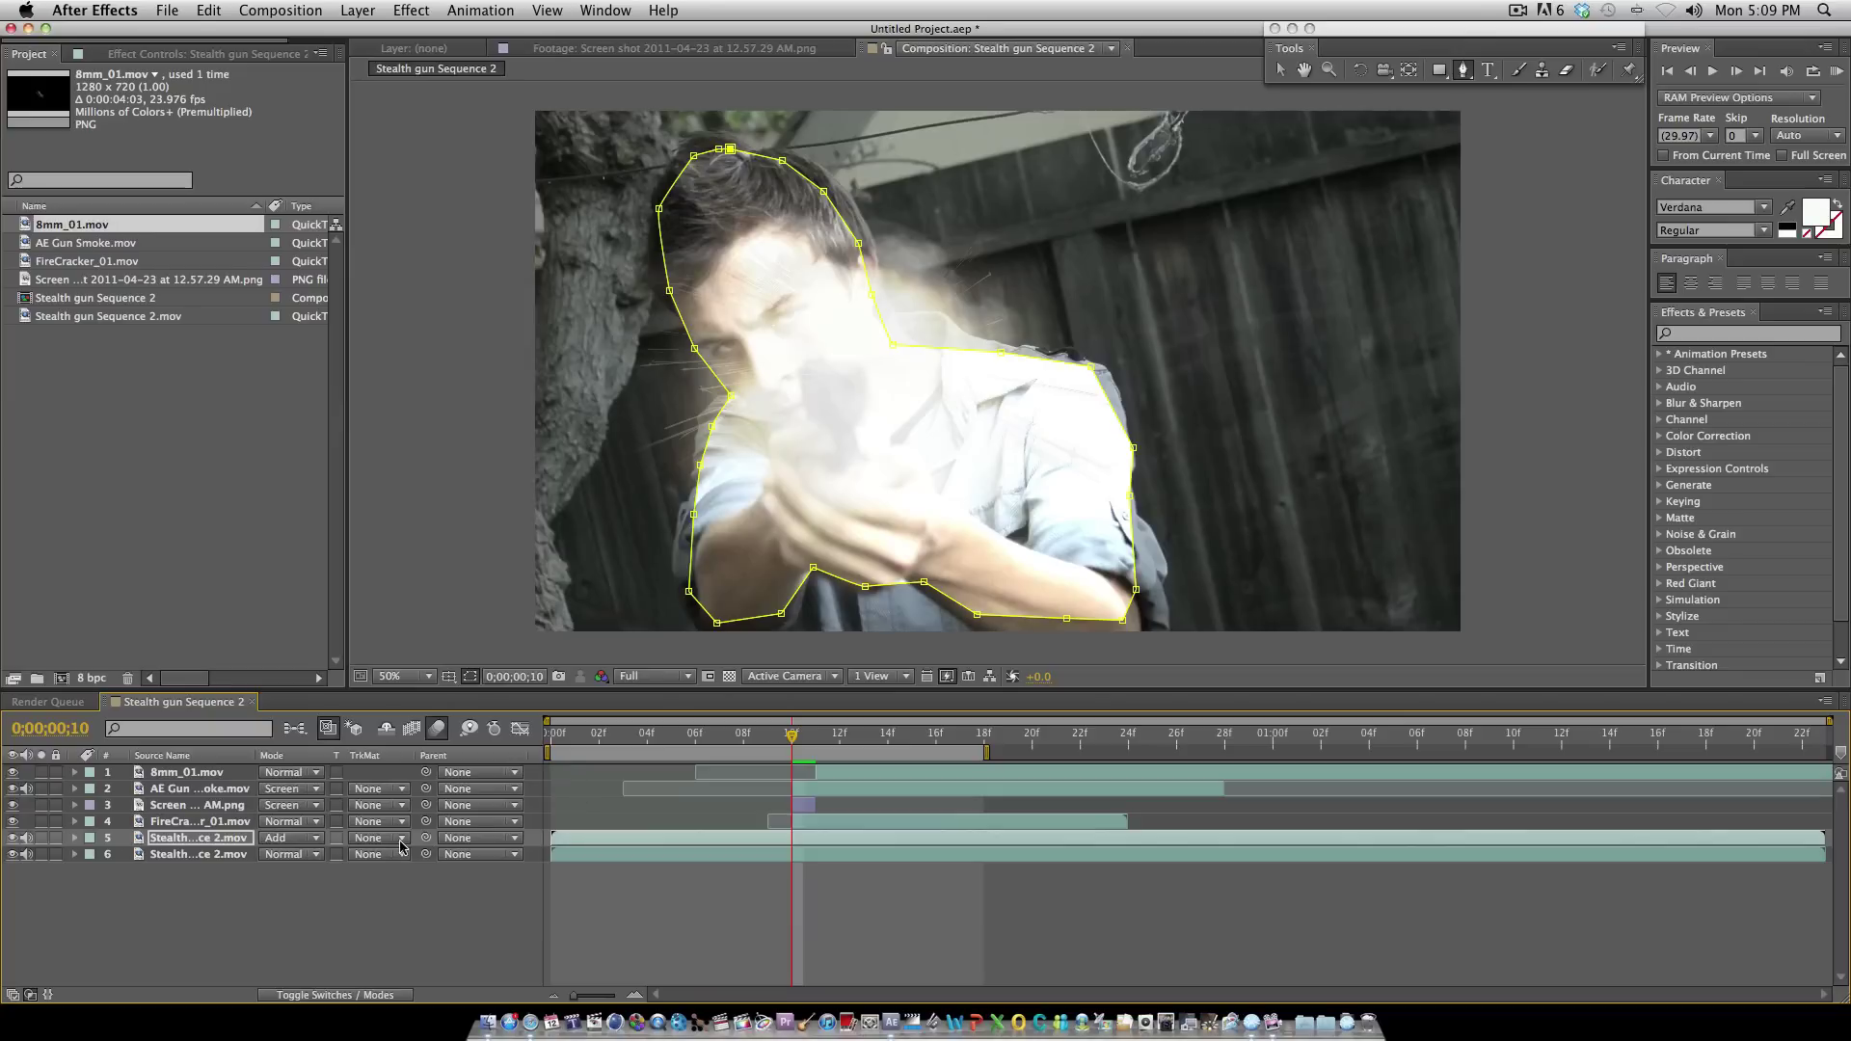
click(75, 838)
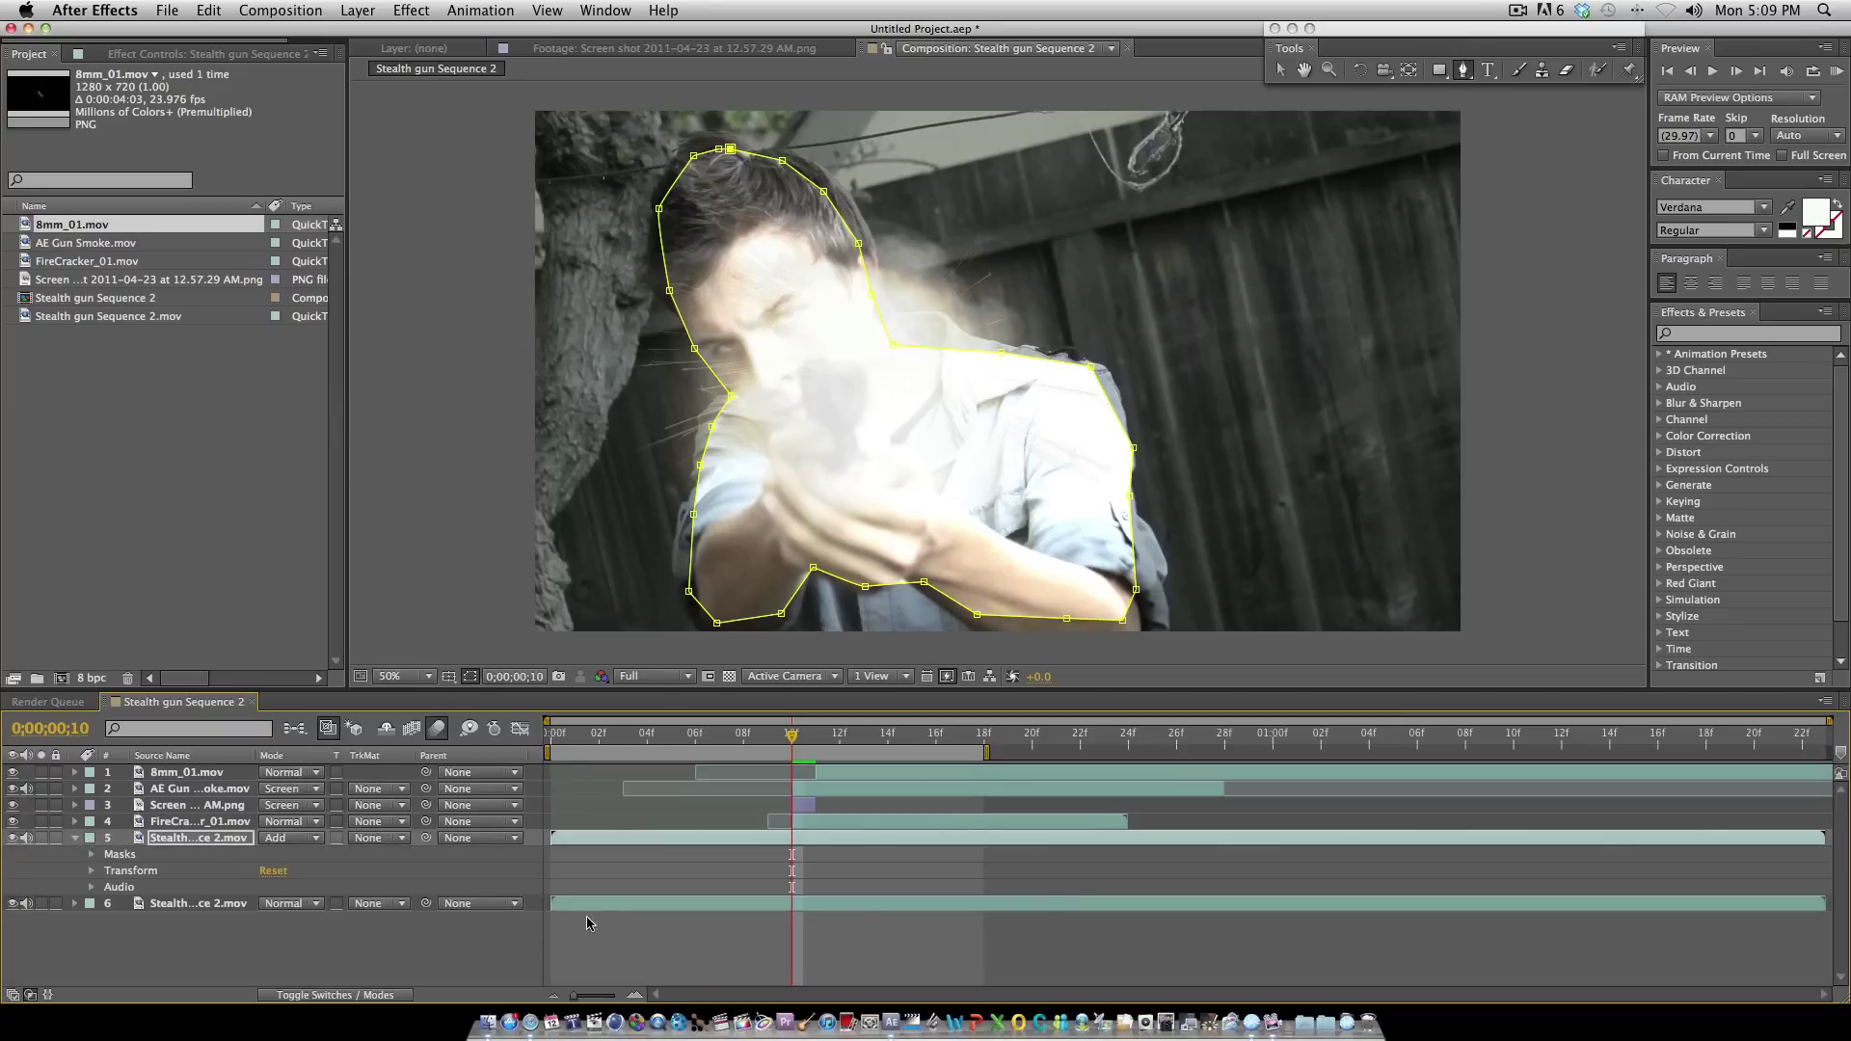
drag(552, 838, 790, 840)
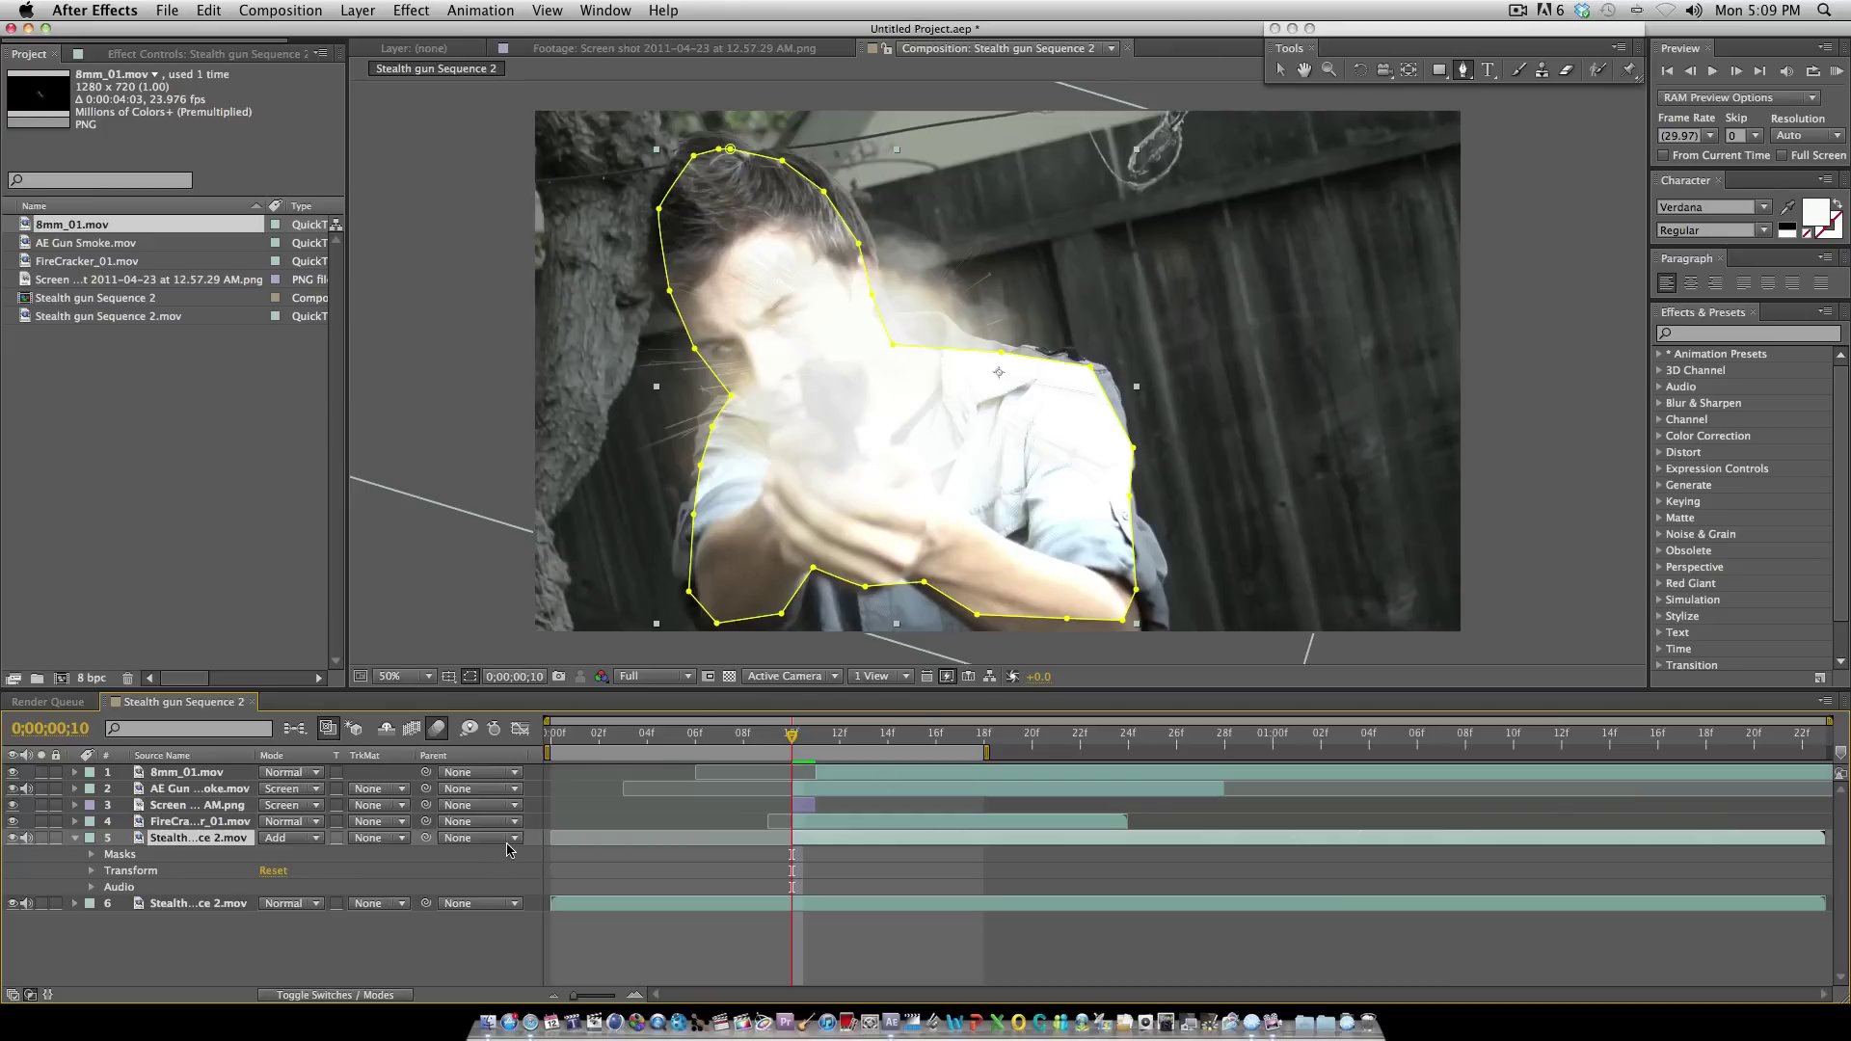
Step: Set Mask Feather on Mask 1 of the shooter copy to 99 pixels
key(v)
click(90, 855)
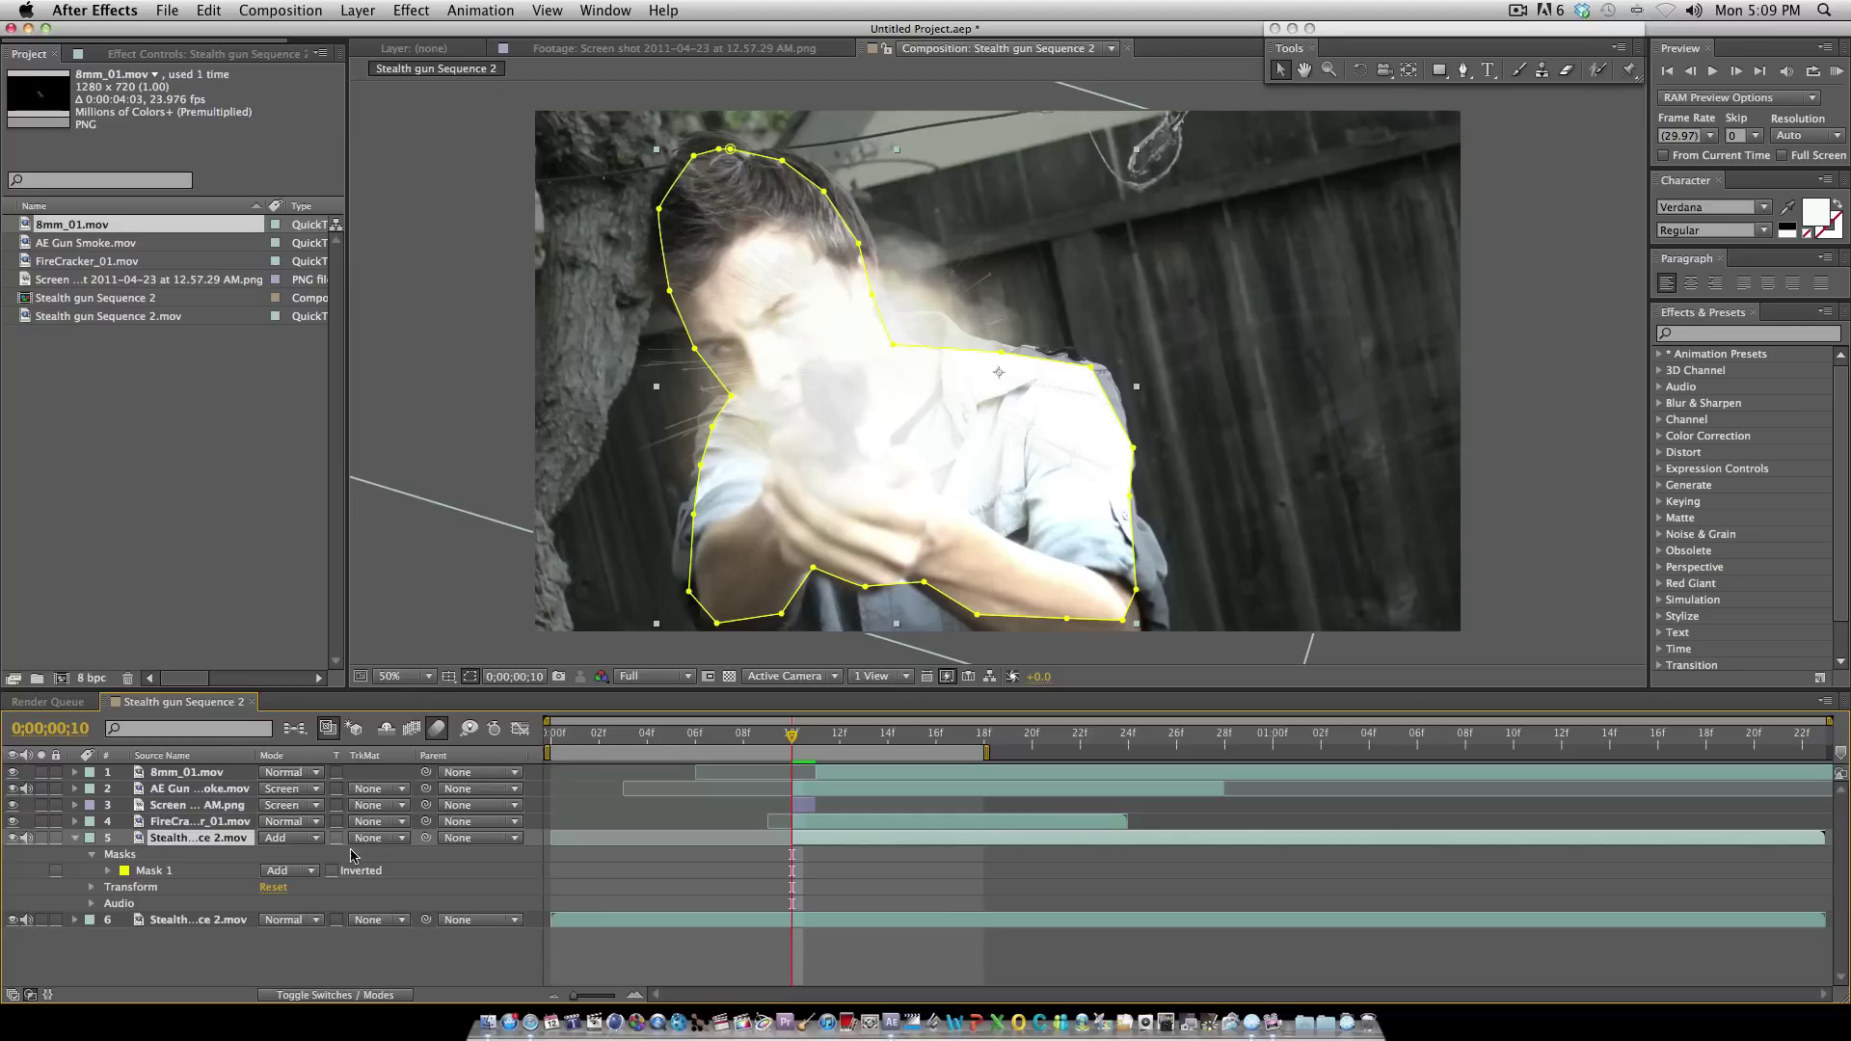
click(108, 870)
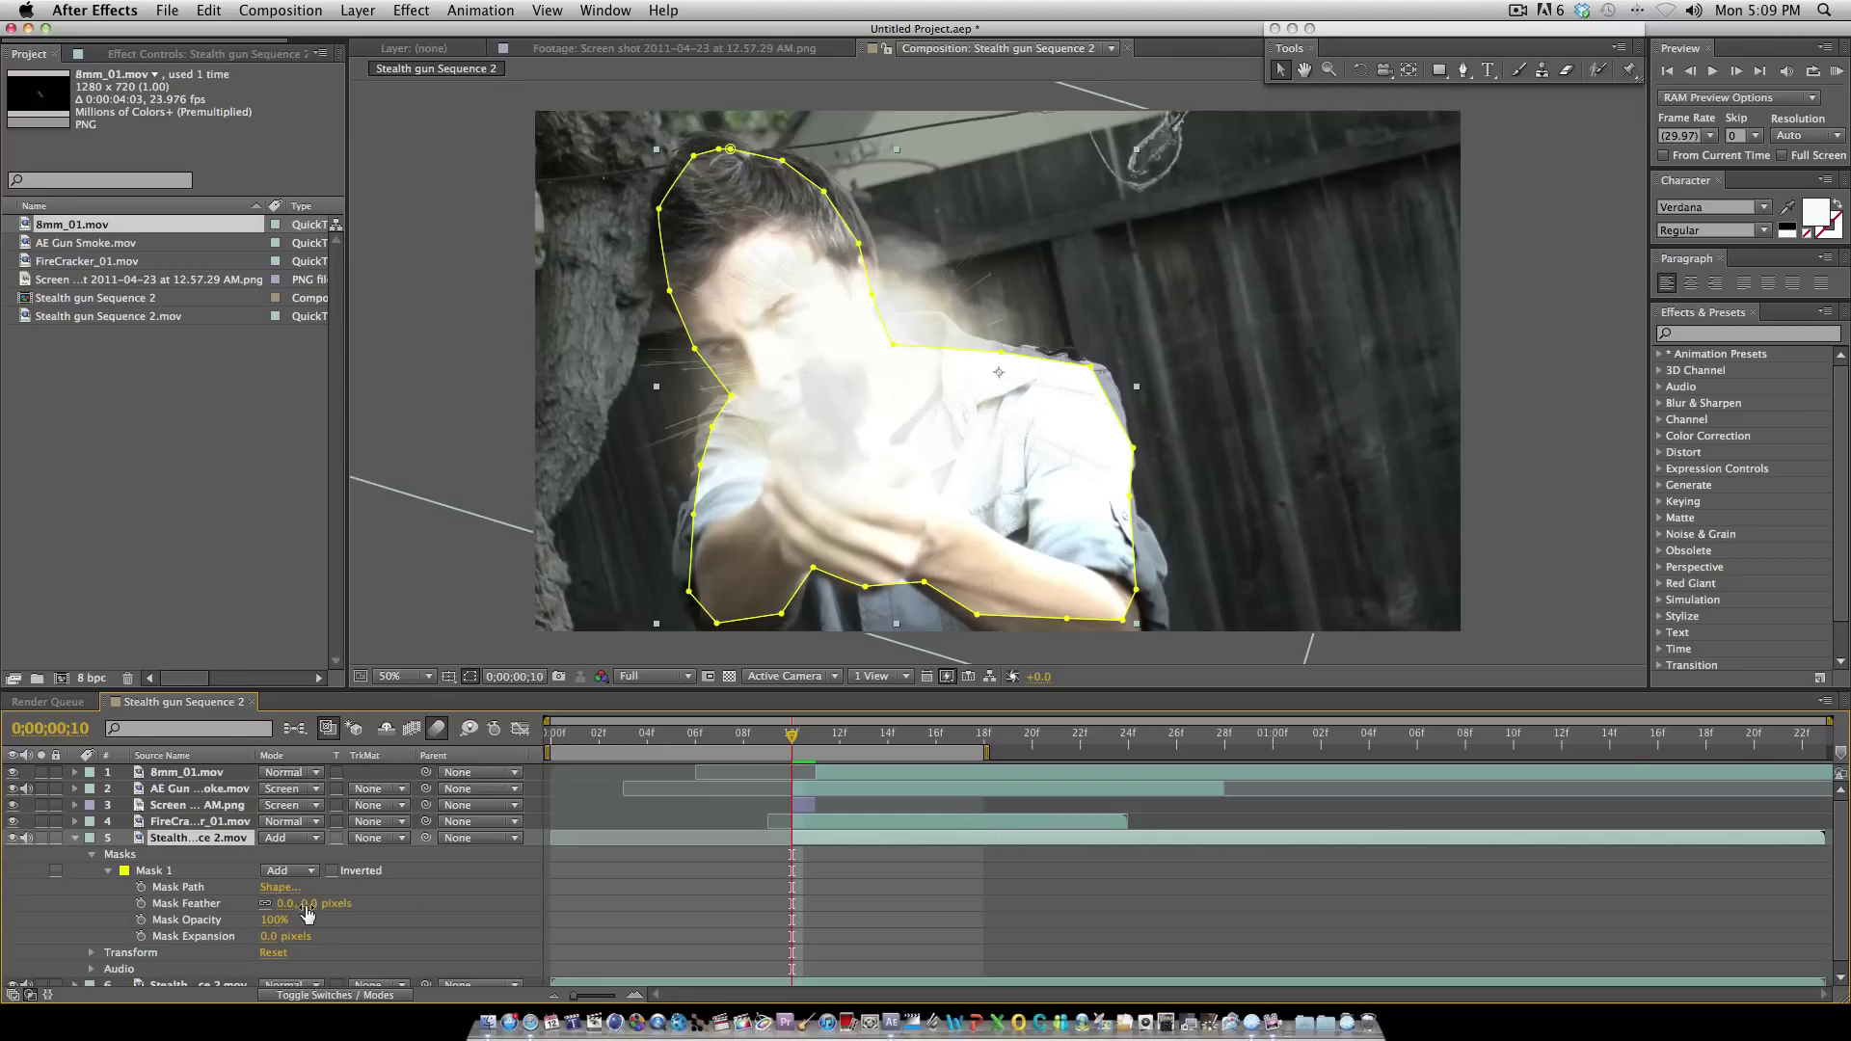
drag(290, 904, 401, 912)
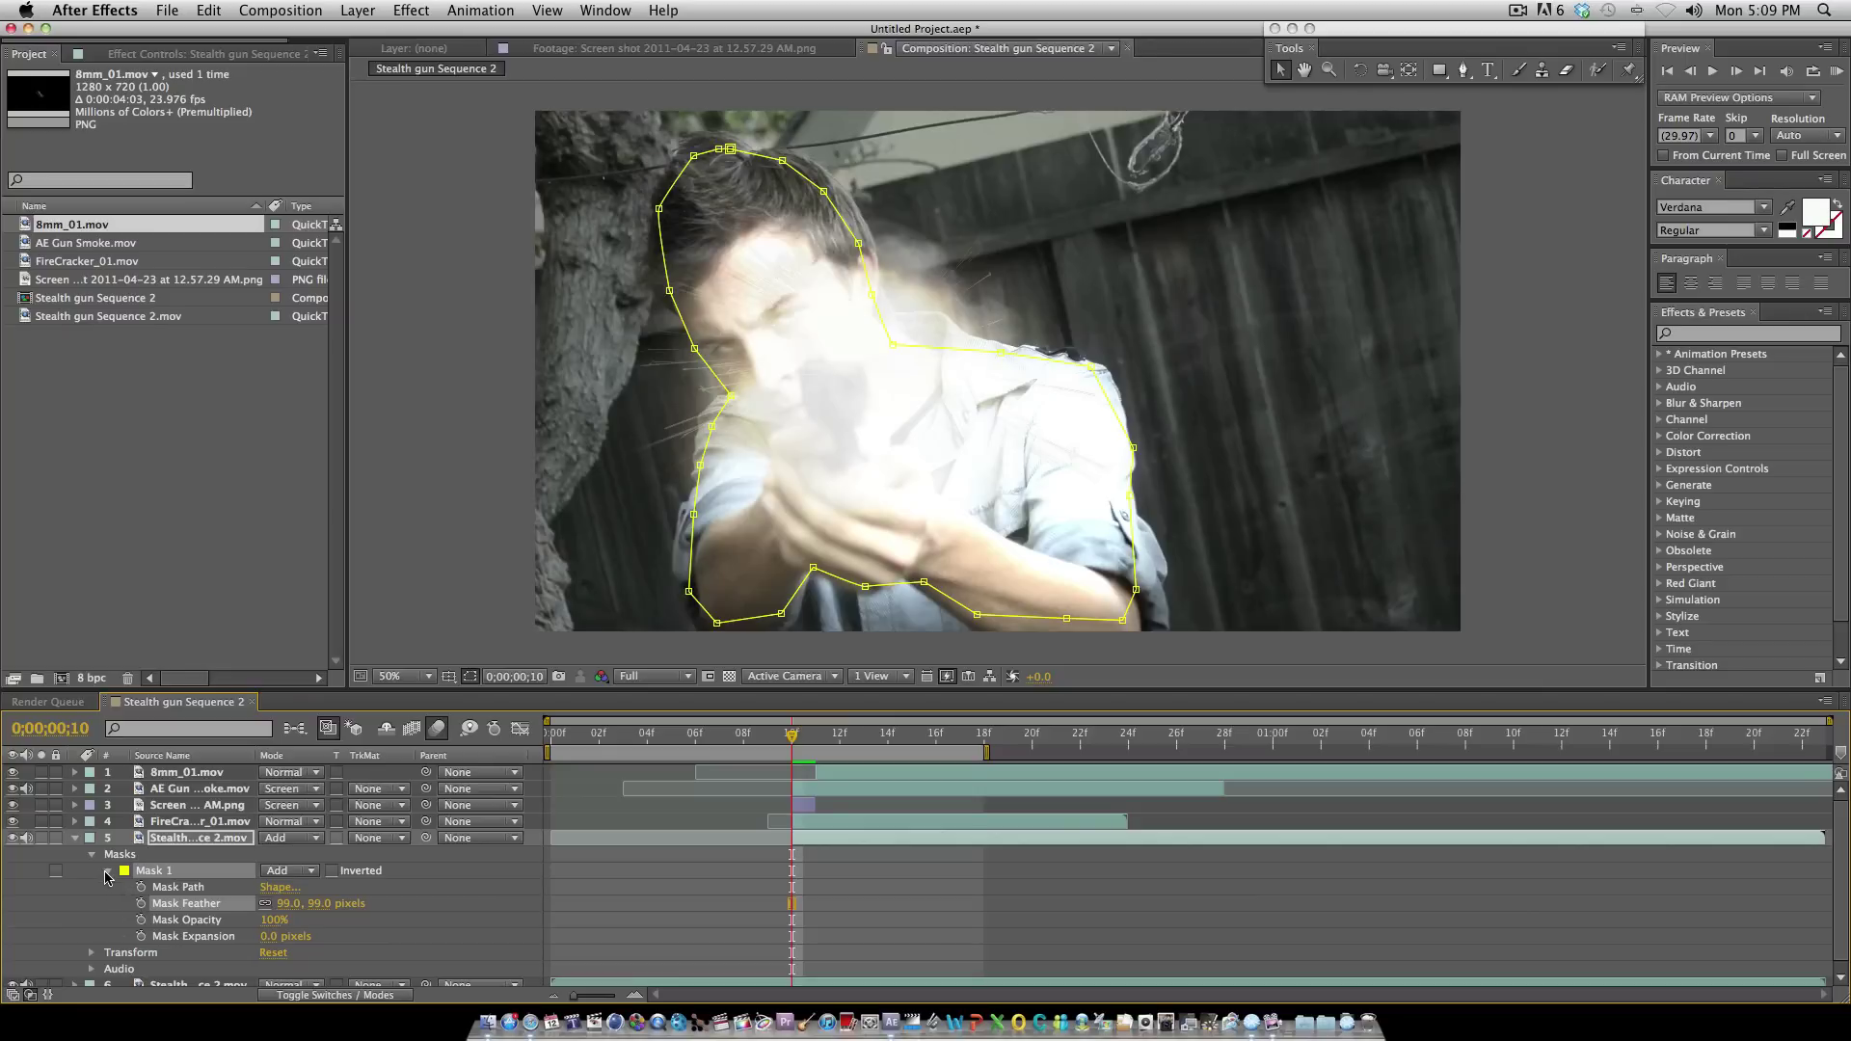
Step: Keyframe the glow layer's Opacity at 41% on frame 10 and 0% on frame 12
click(92, 854)
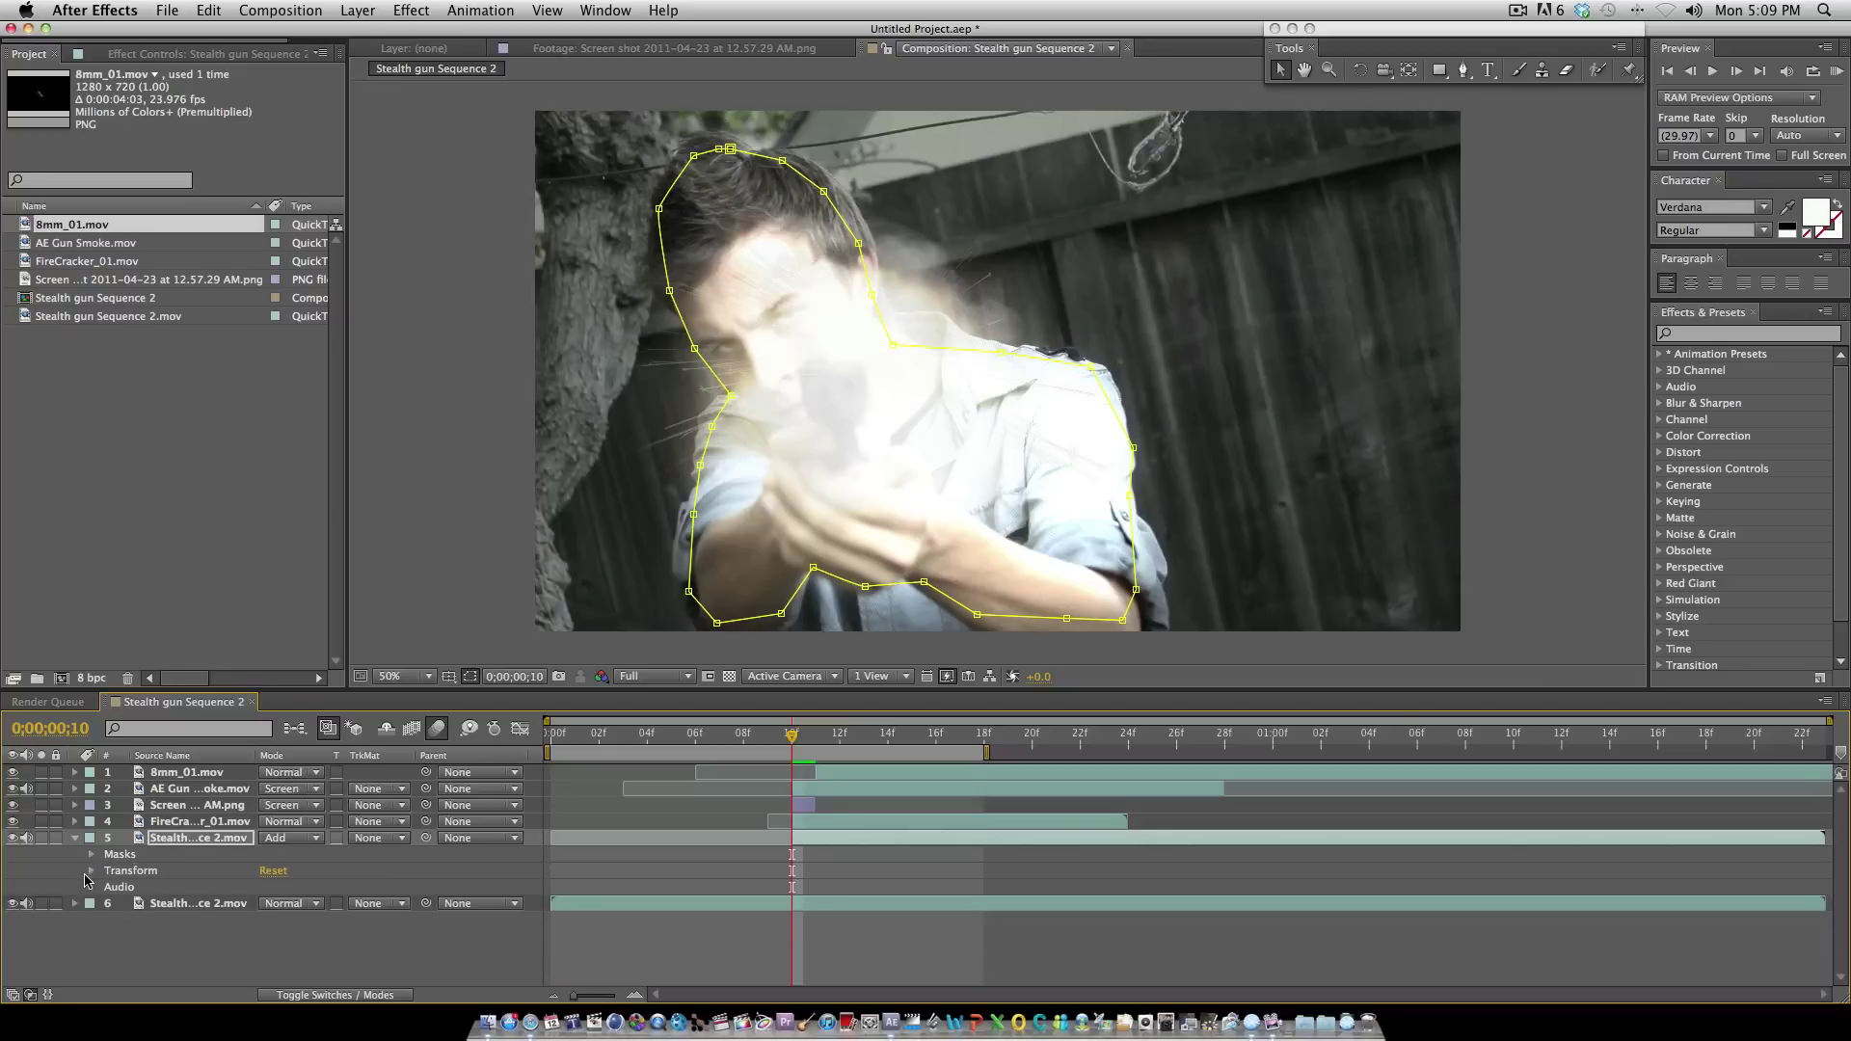
click(92, 871)
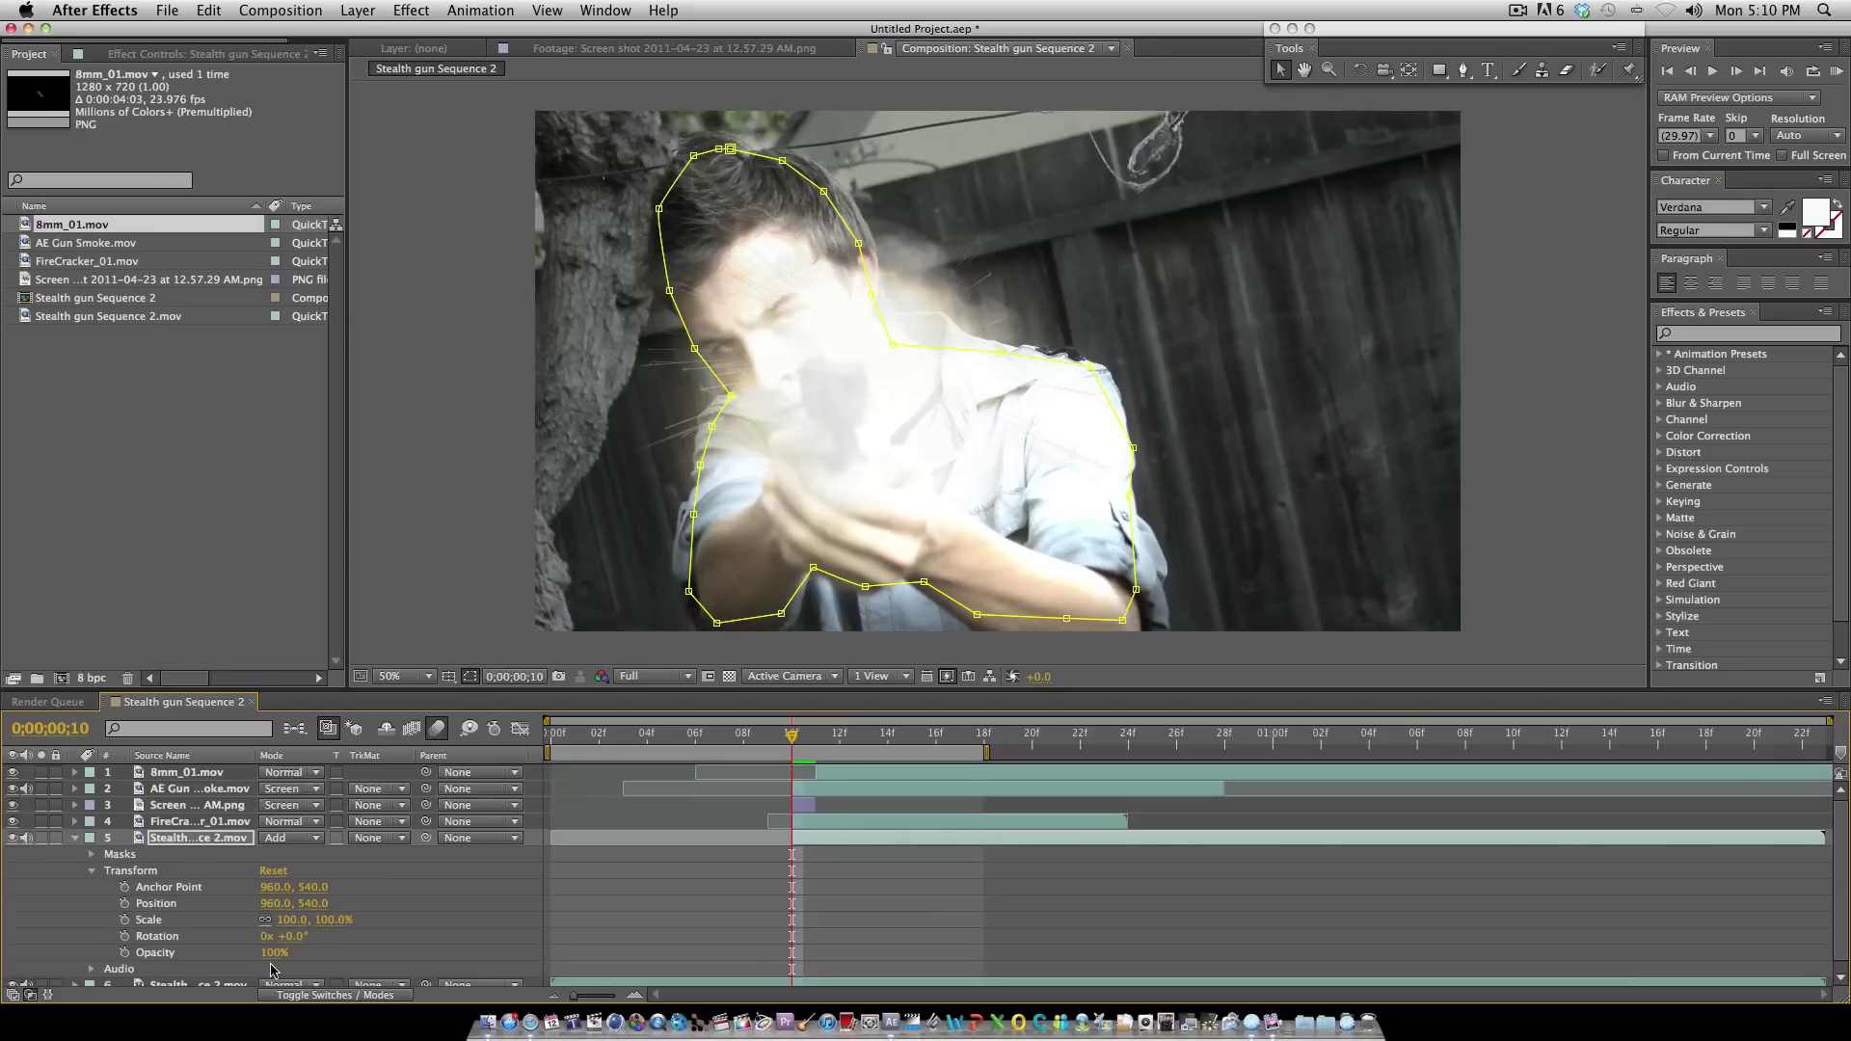
drag(275, 960, 197, 970)
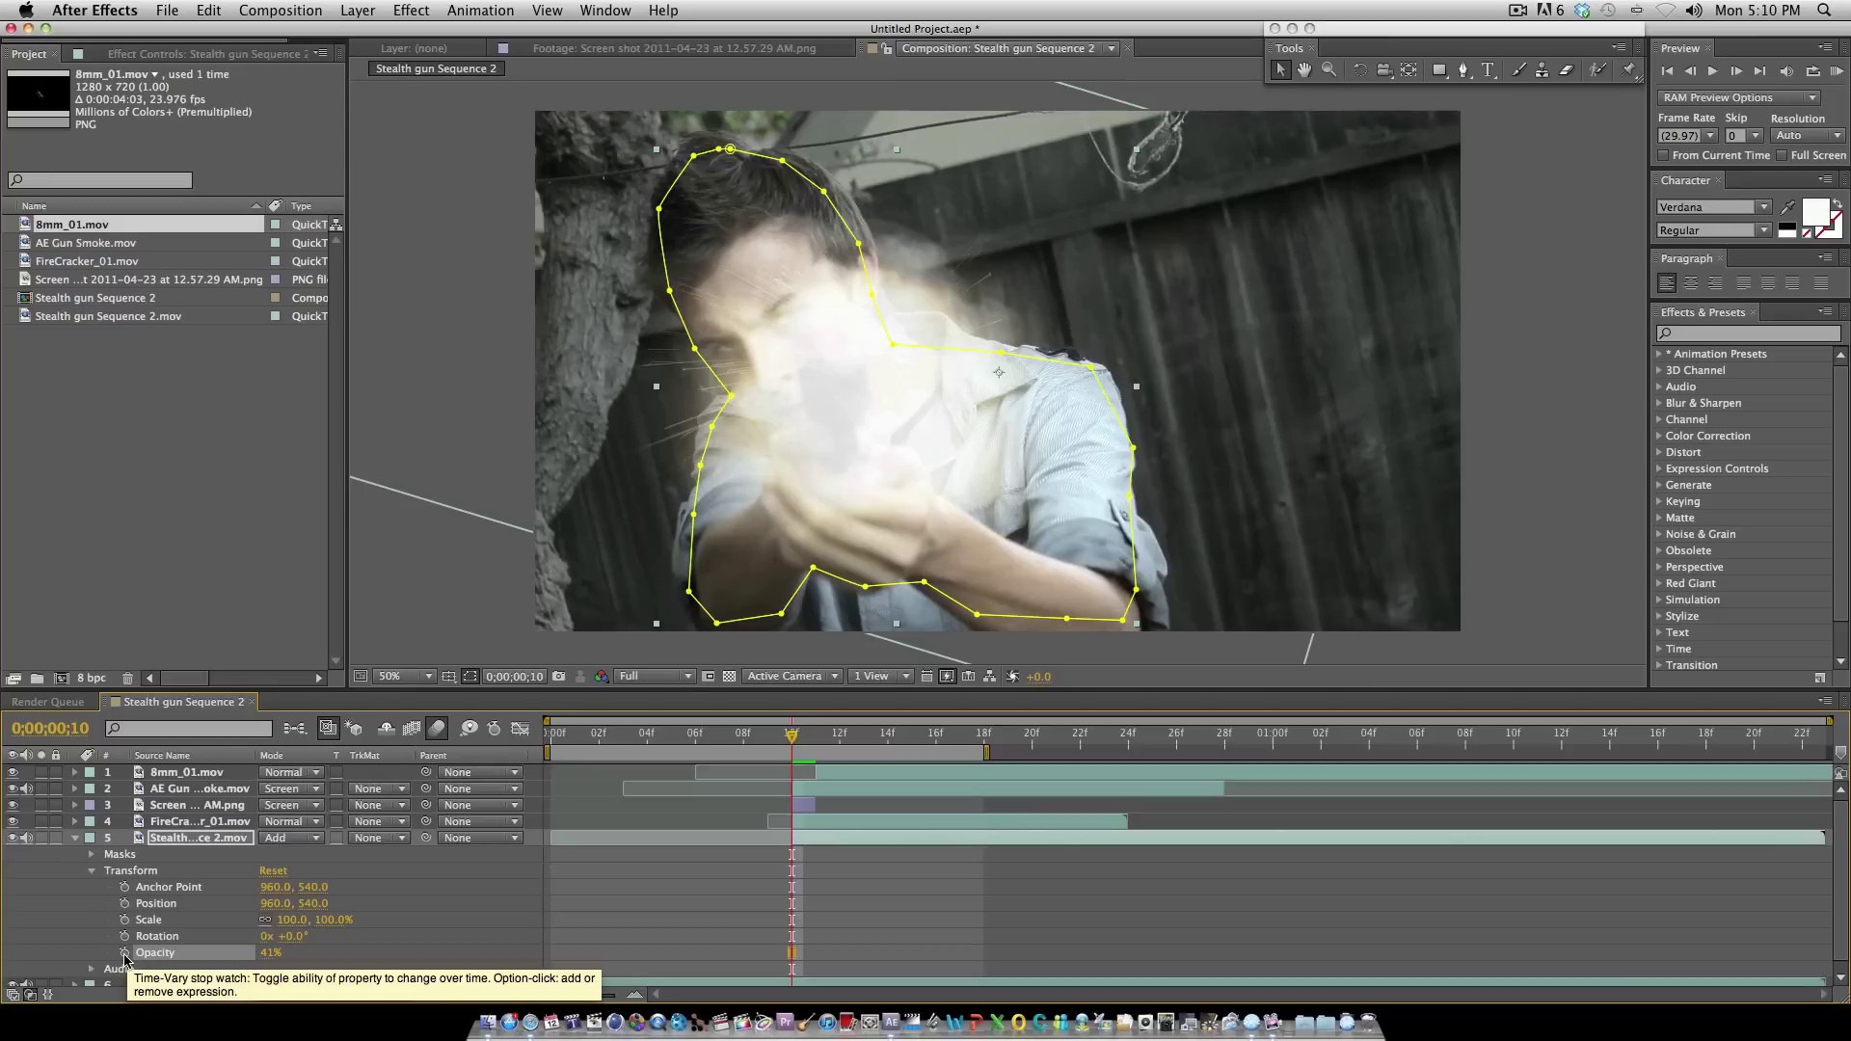
click(124, 954)
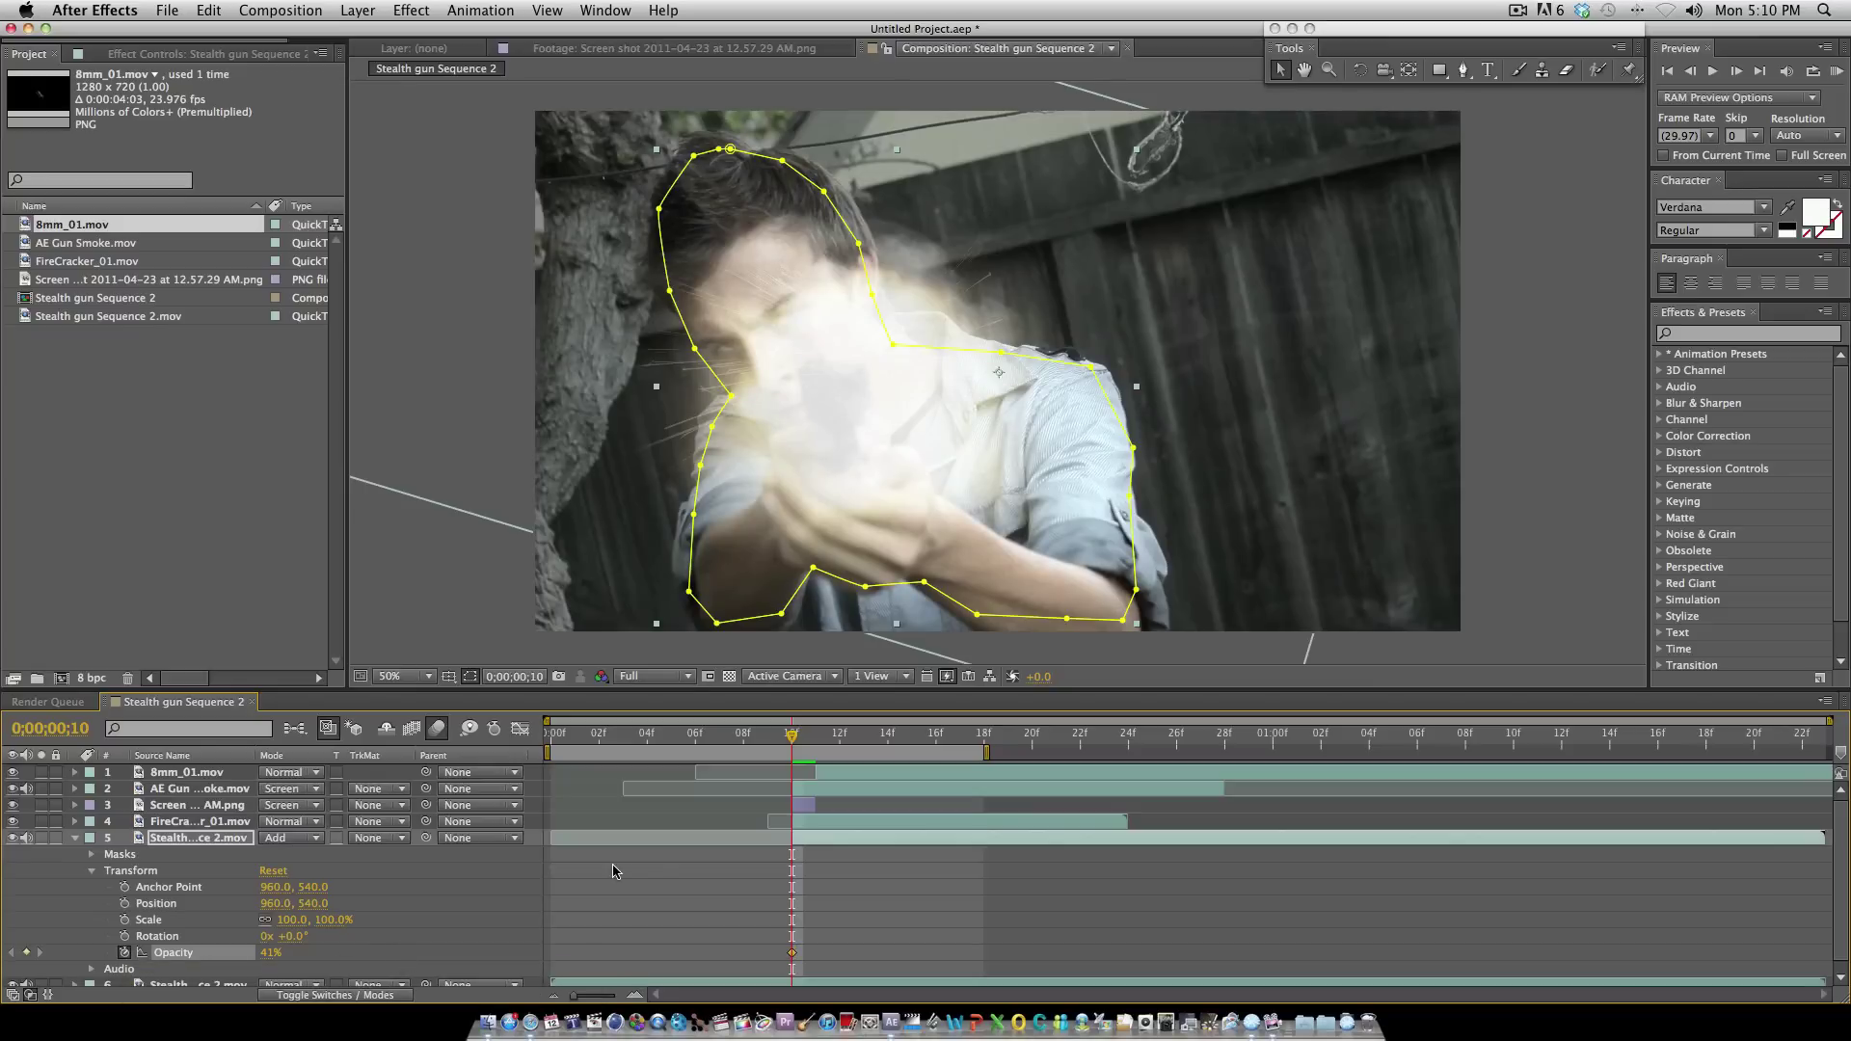
drag(797, 742, 840, 742)
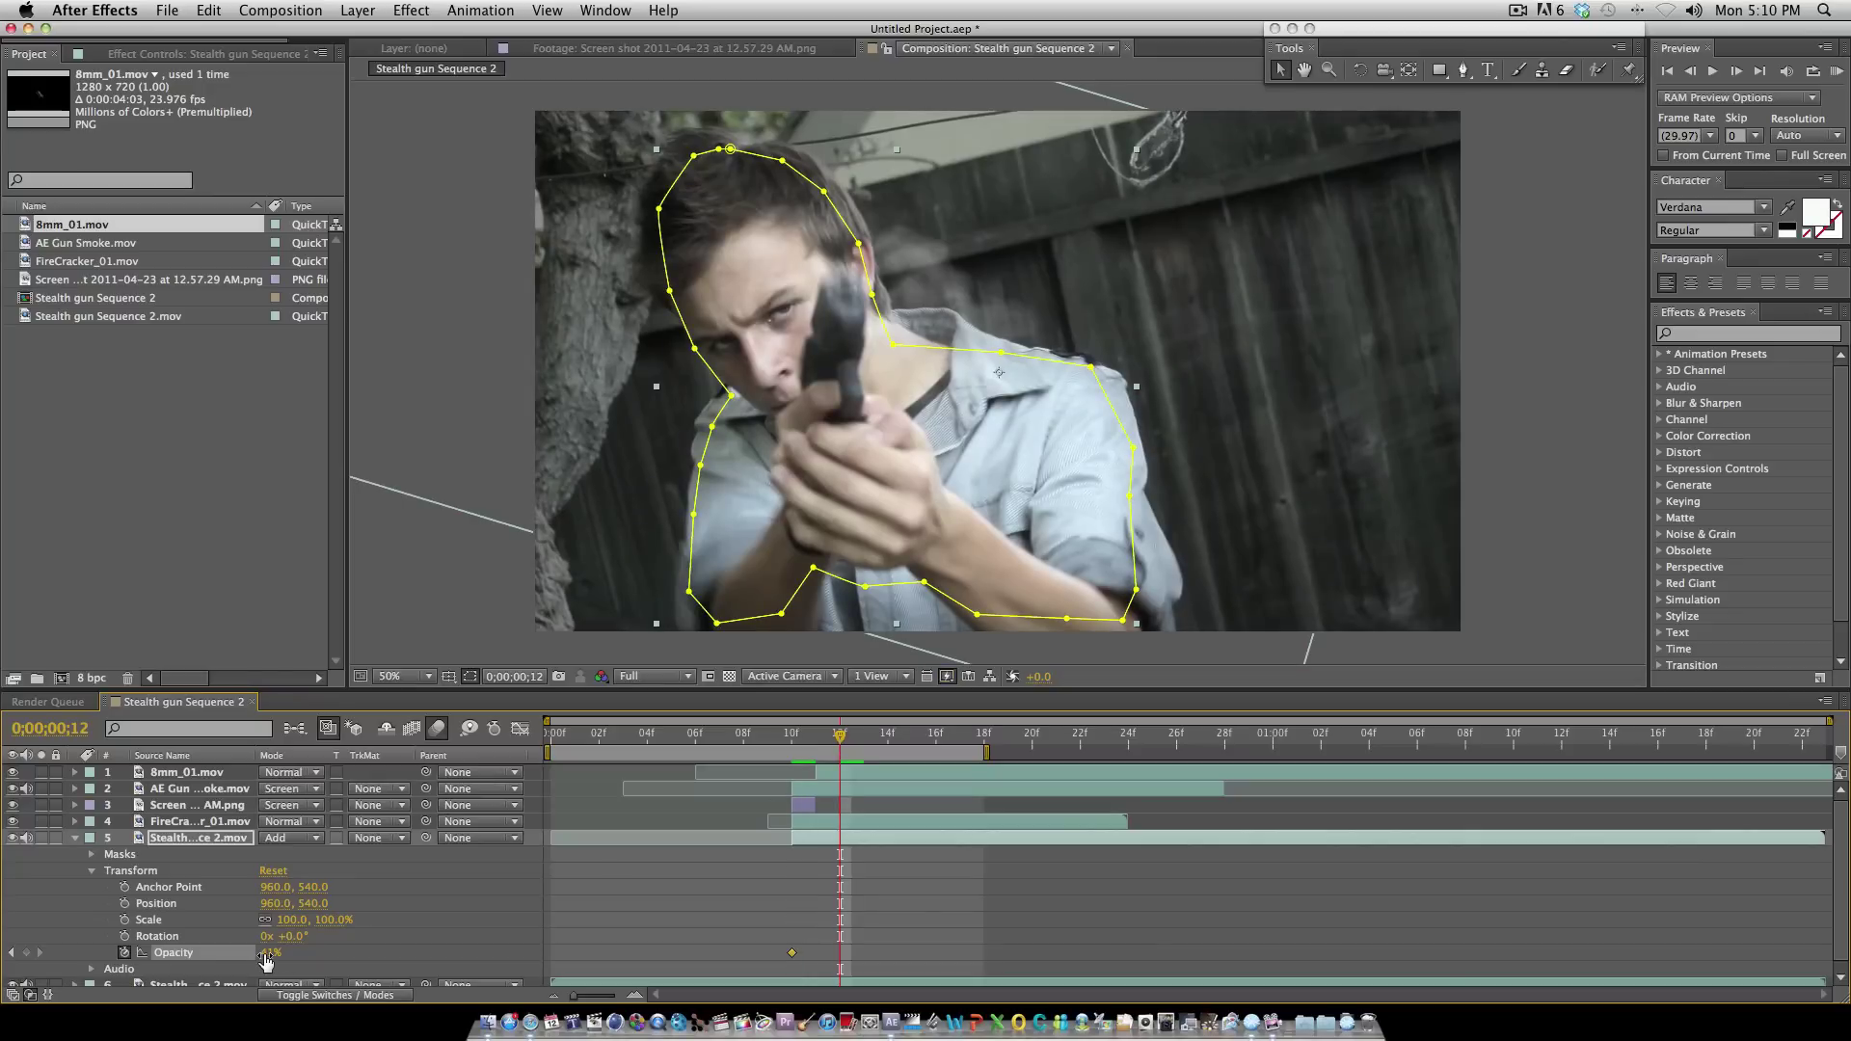
drag(268, 952, 188, 954)
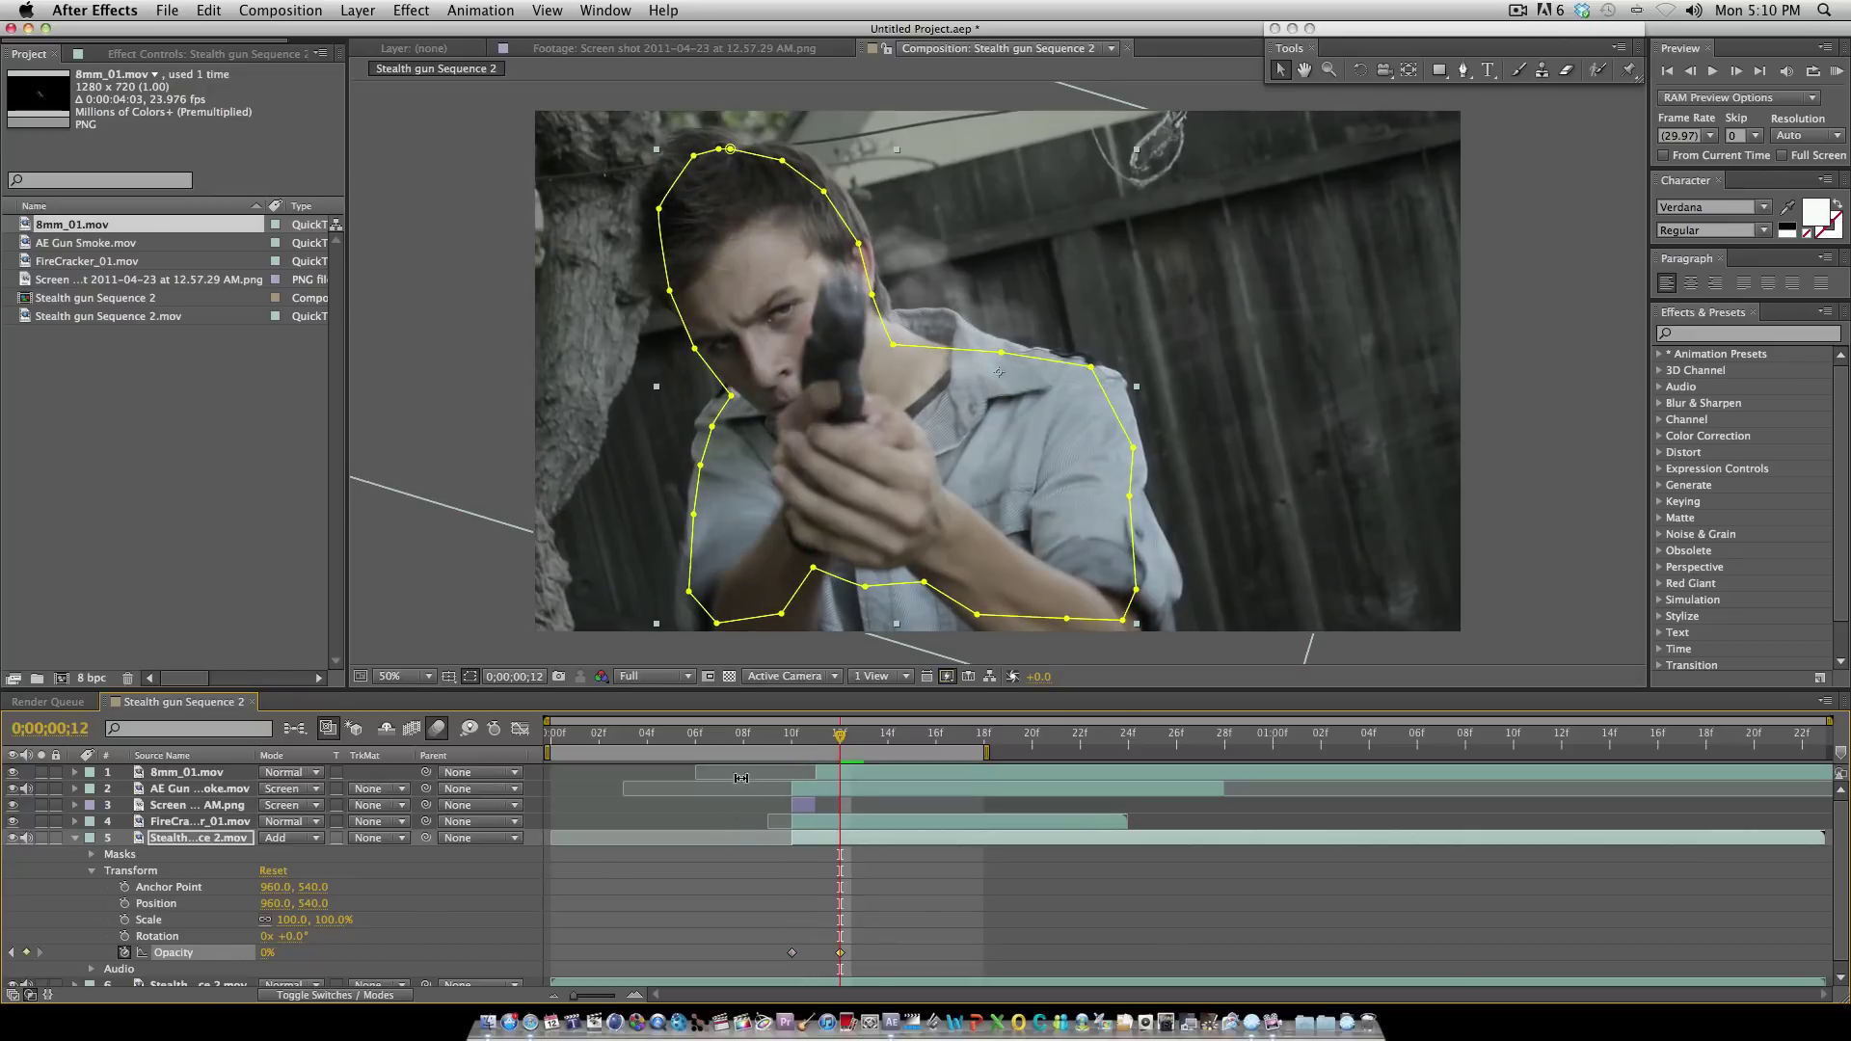
drag(843, 744, 721, 742)
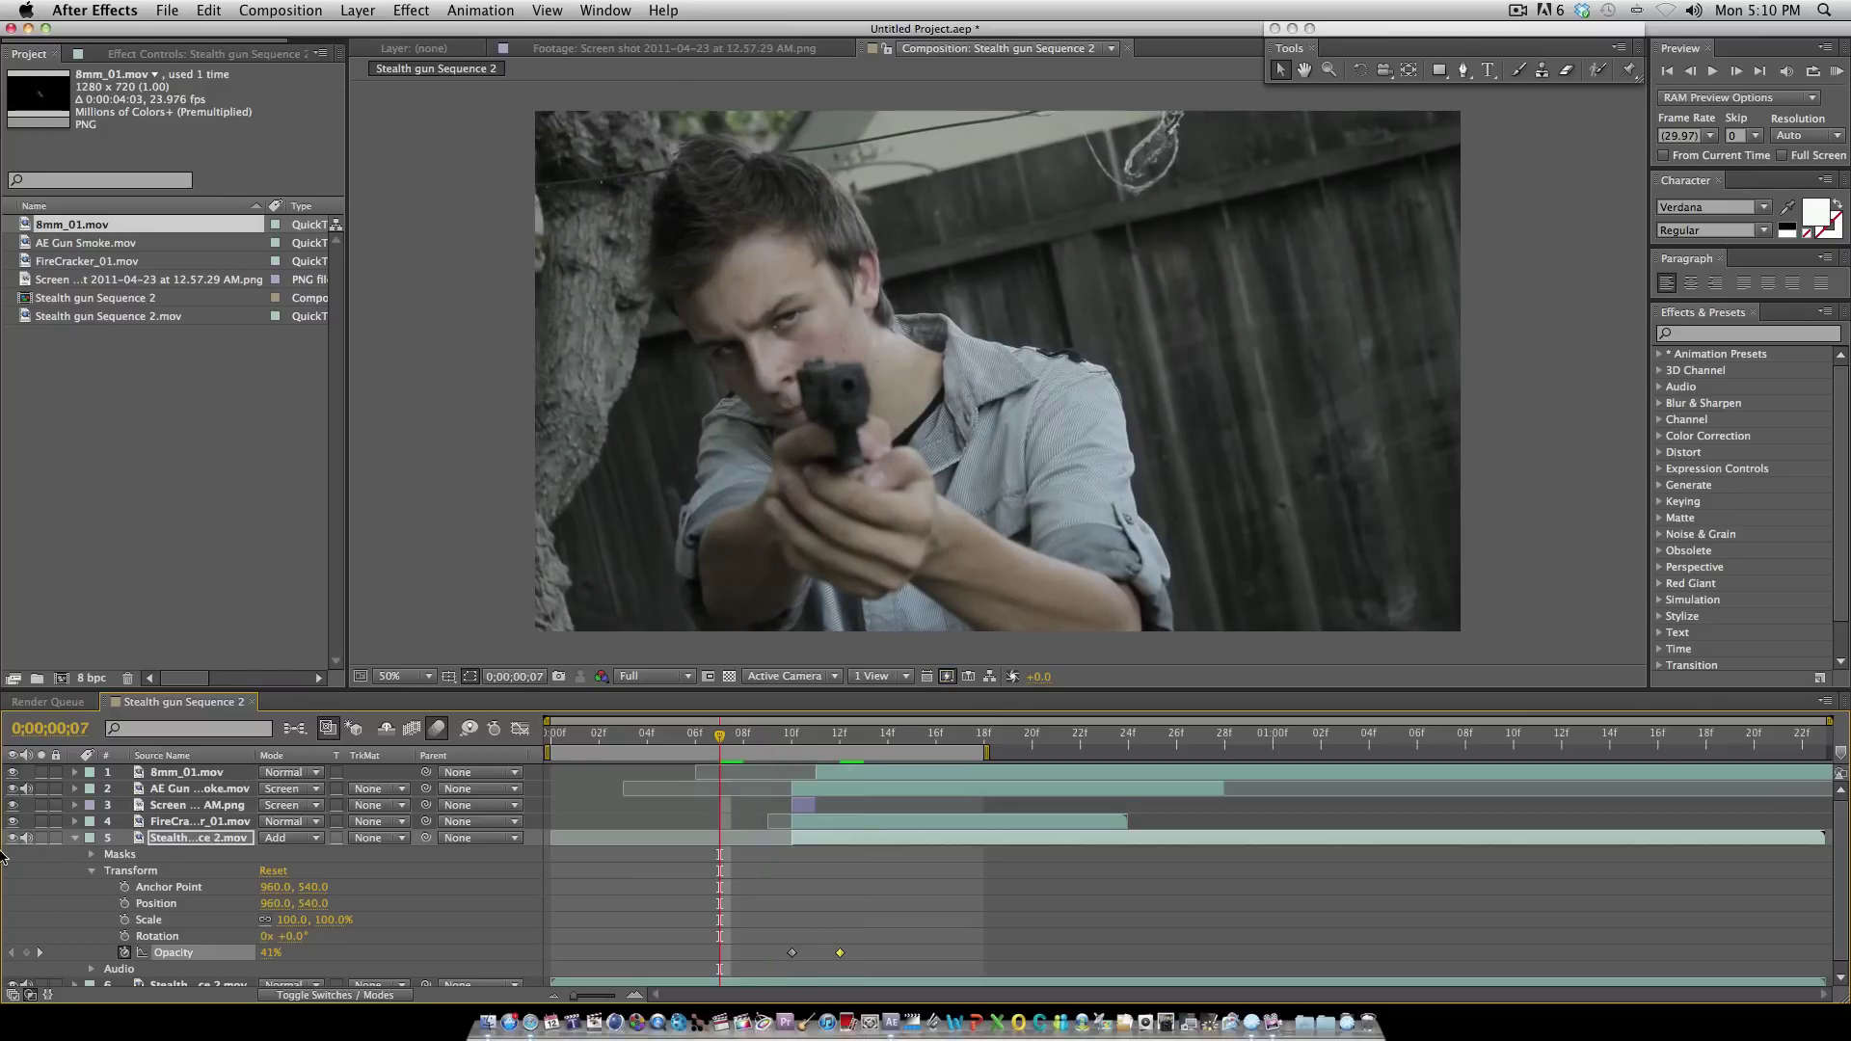
Step: Preview the composite from the start and step to frame 10 where the muzzle flash bursts
click(76, 840)
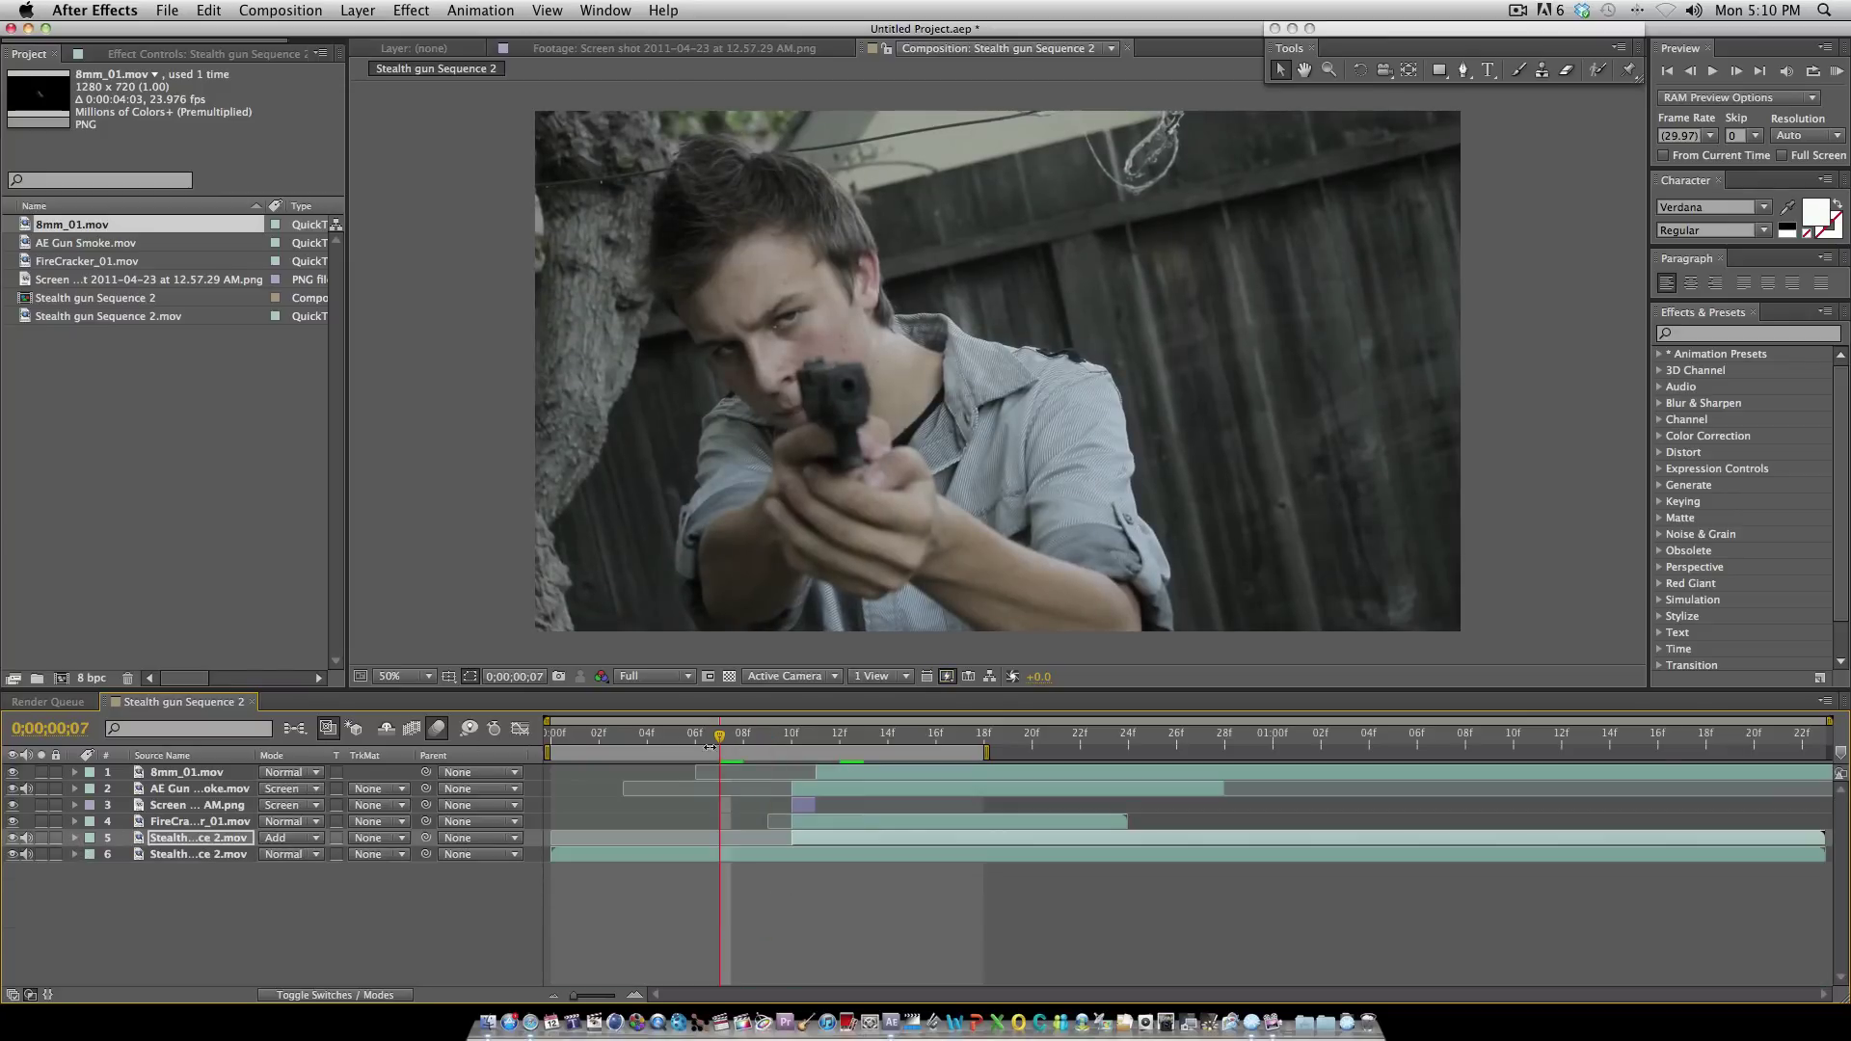
drag(715, 739, 473, 772)
key(space)
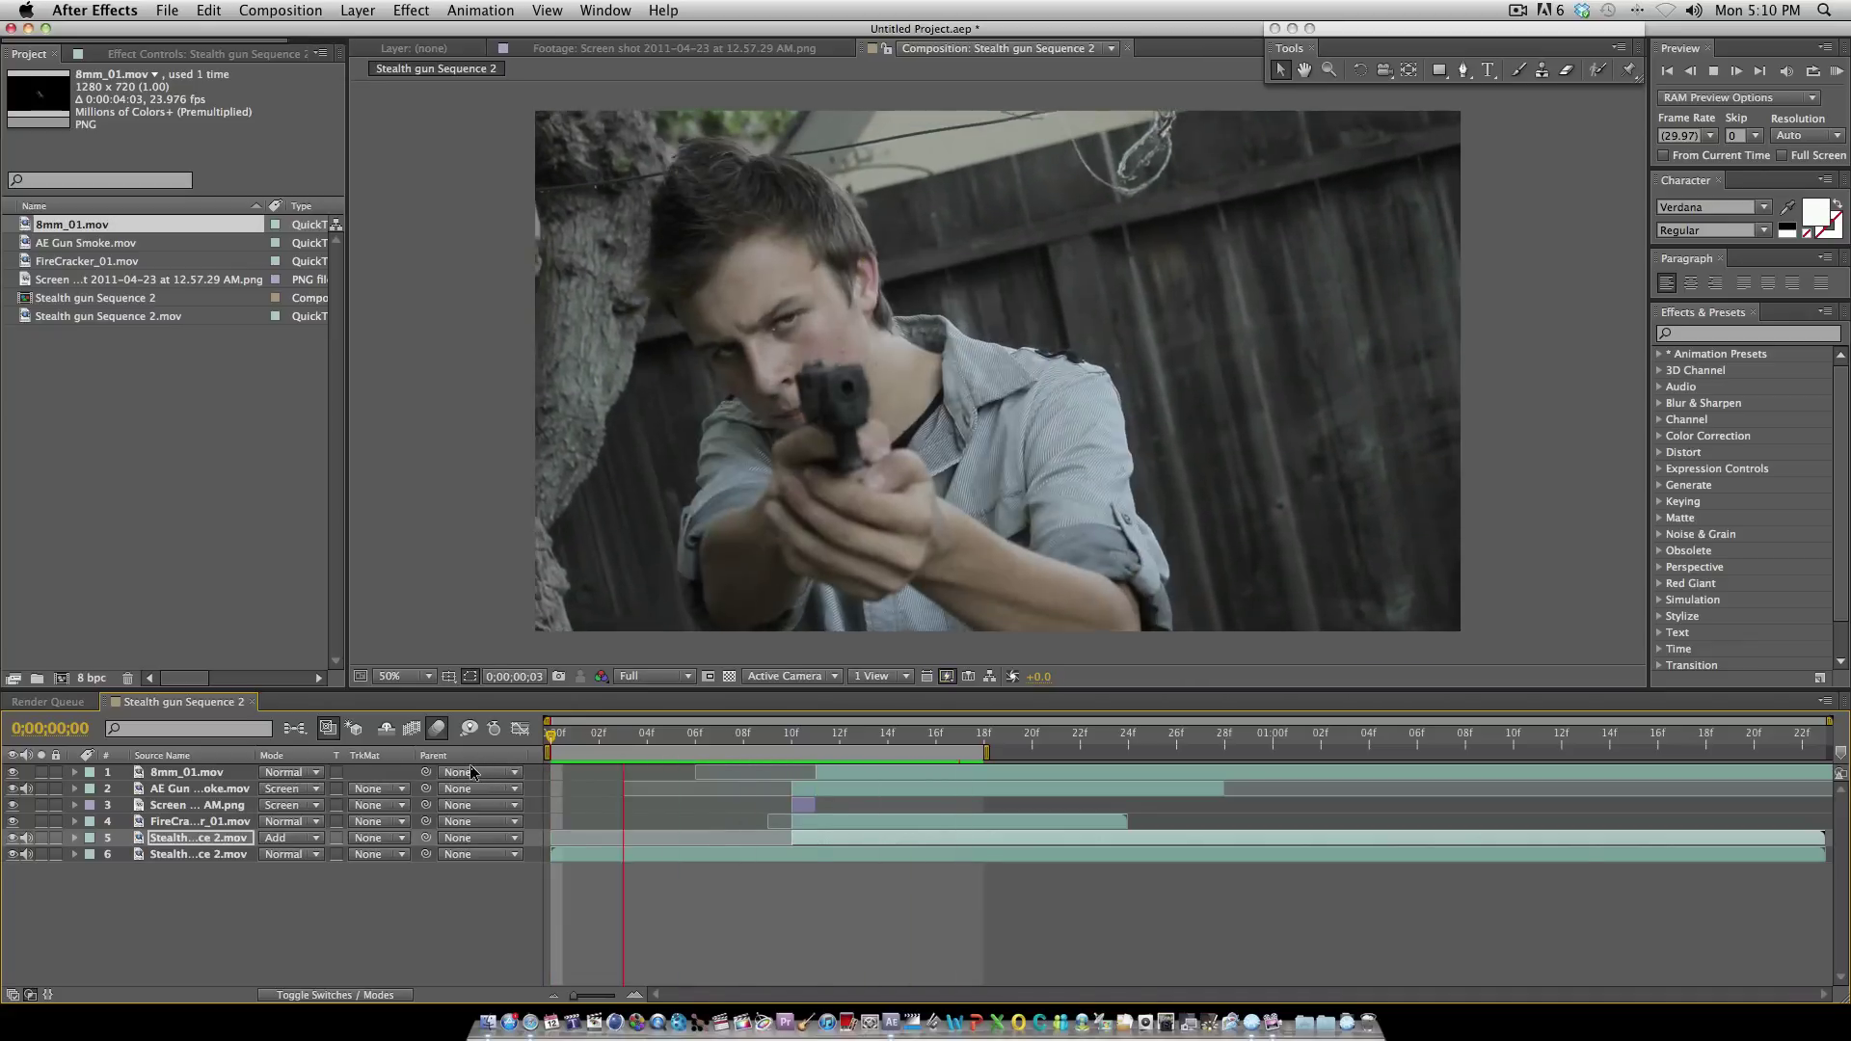
click(702, 856)
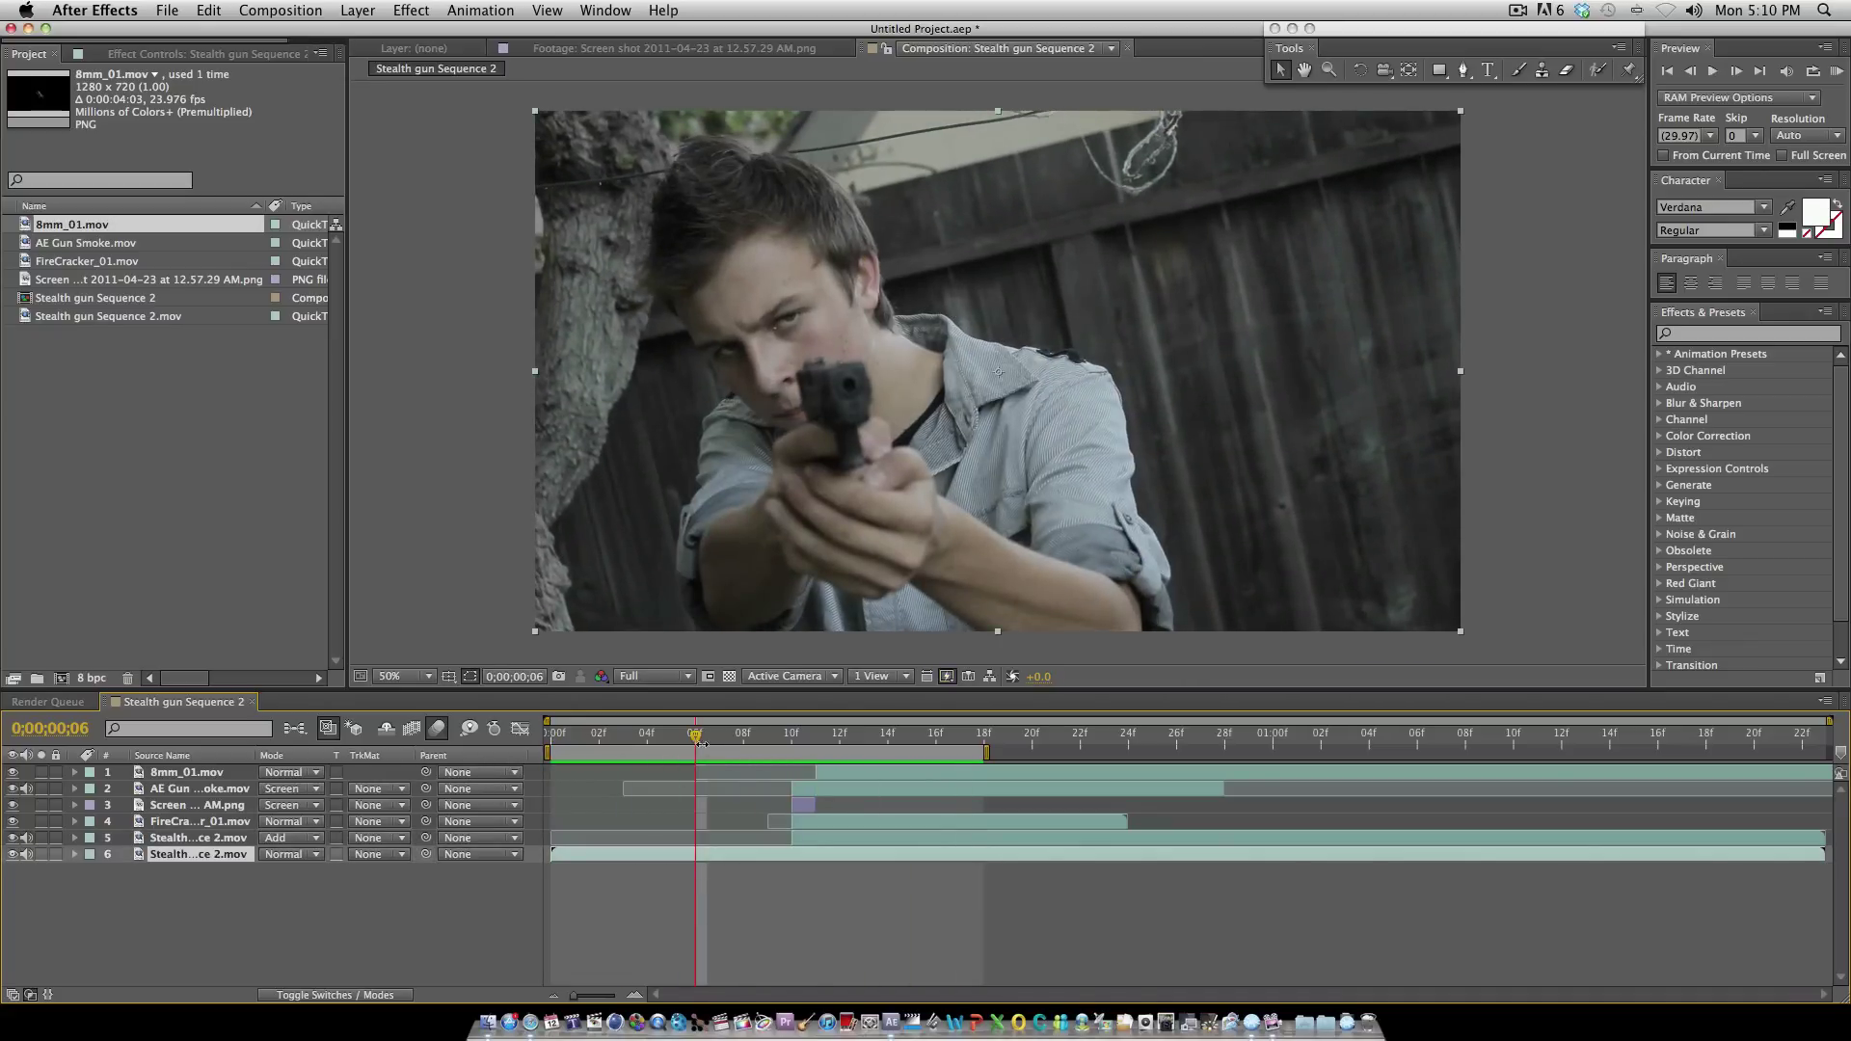
mouse_move(696, 742)
mouse_down()
mouse_move(564, 743)
mouse_move(785, 742)
mouse_move(720, 742)
mouse_up()
key(space)
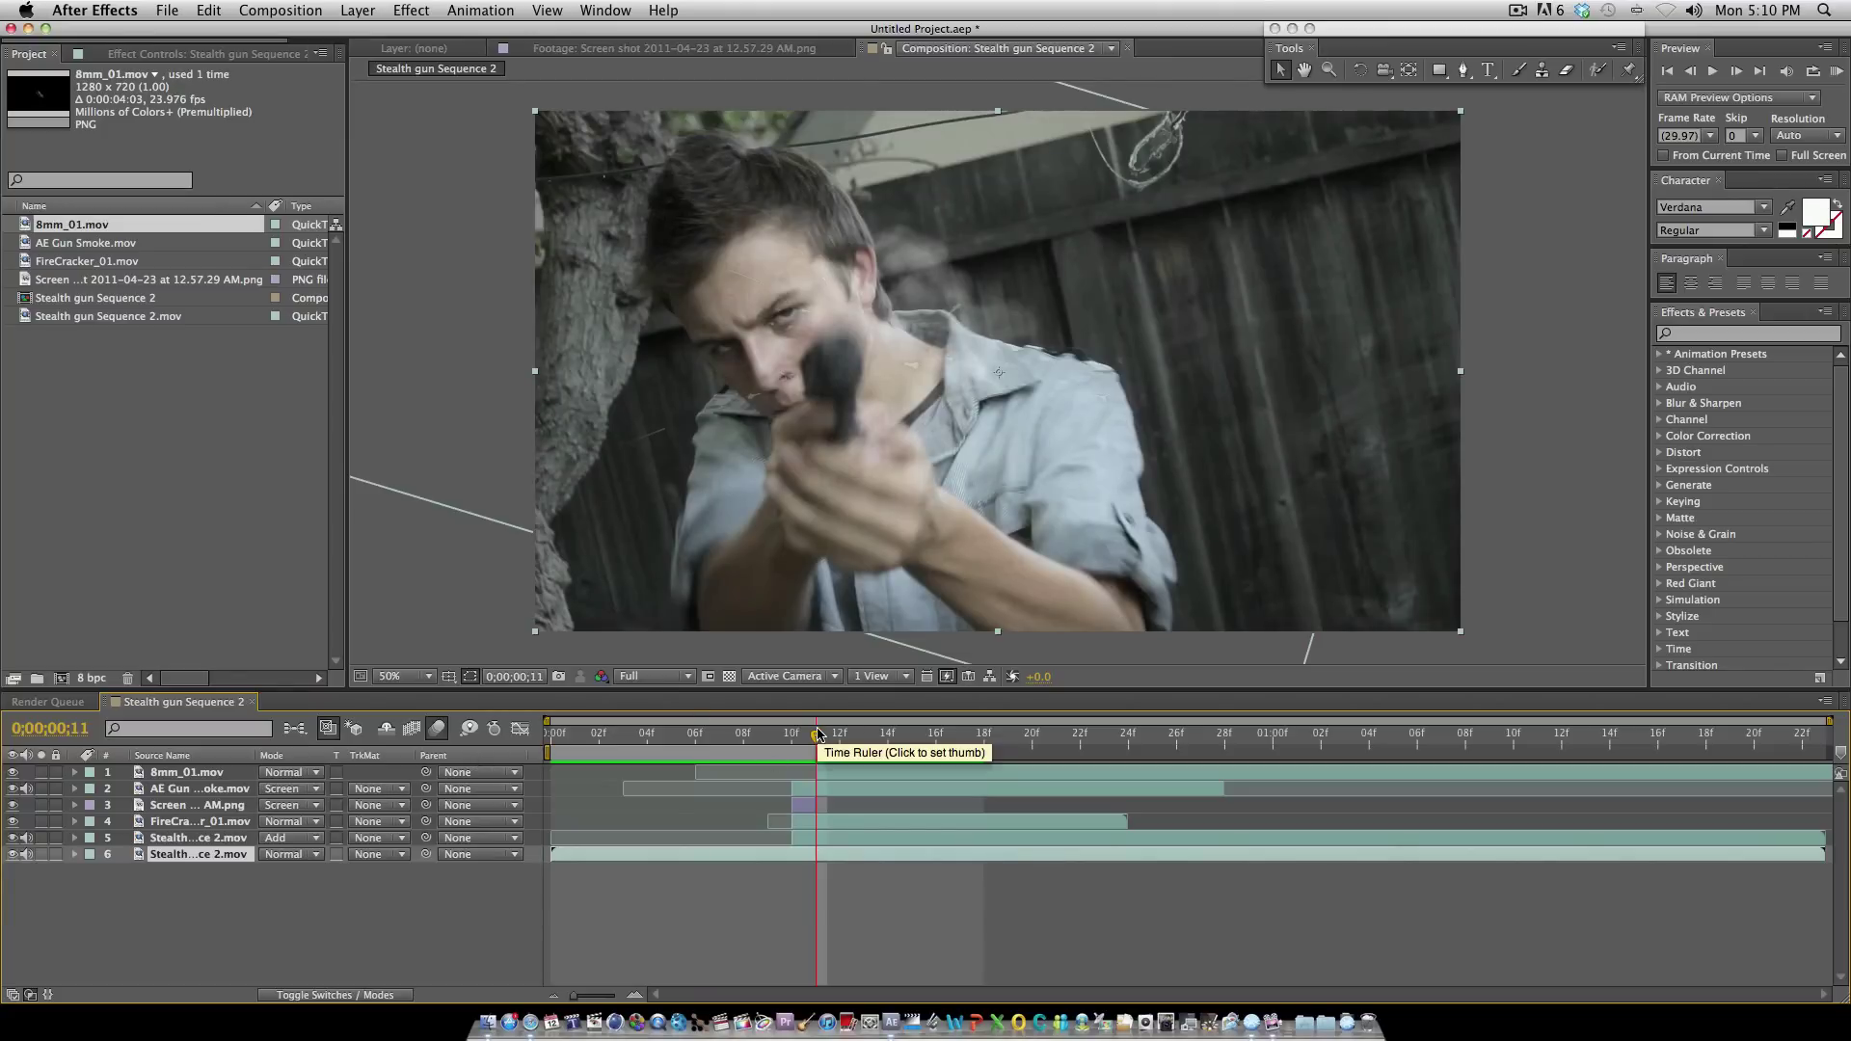
drag(818, 734, 647, 737)
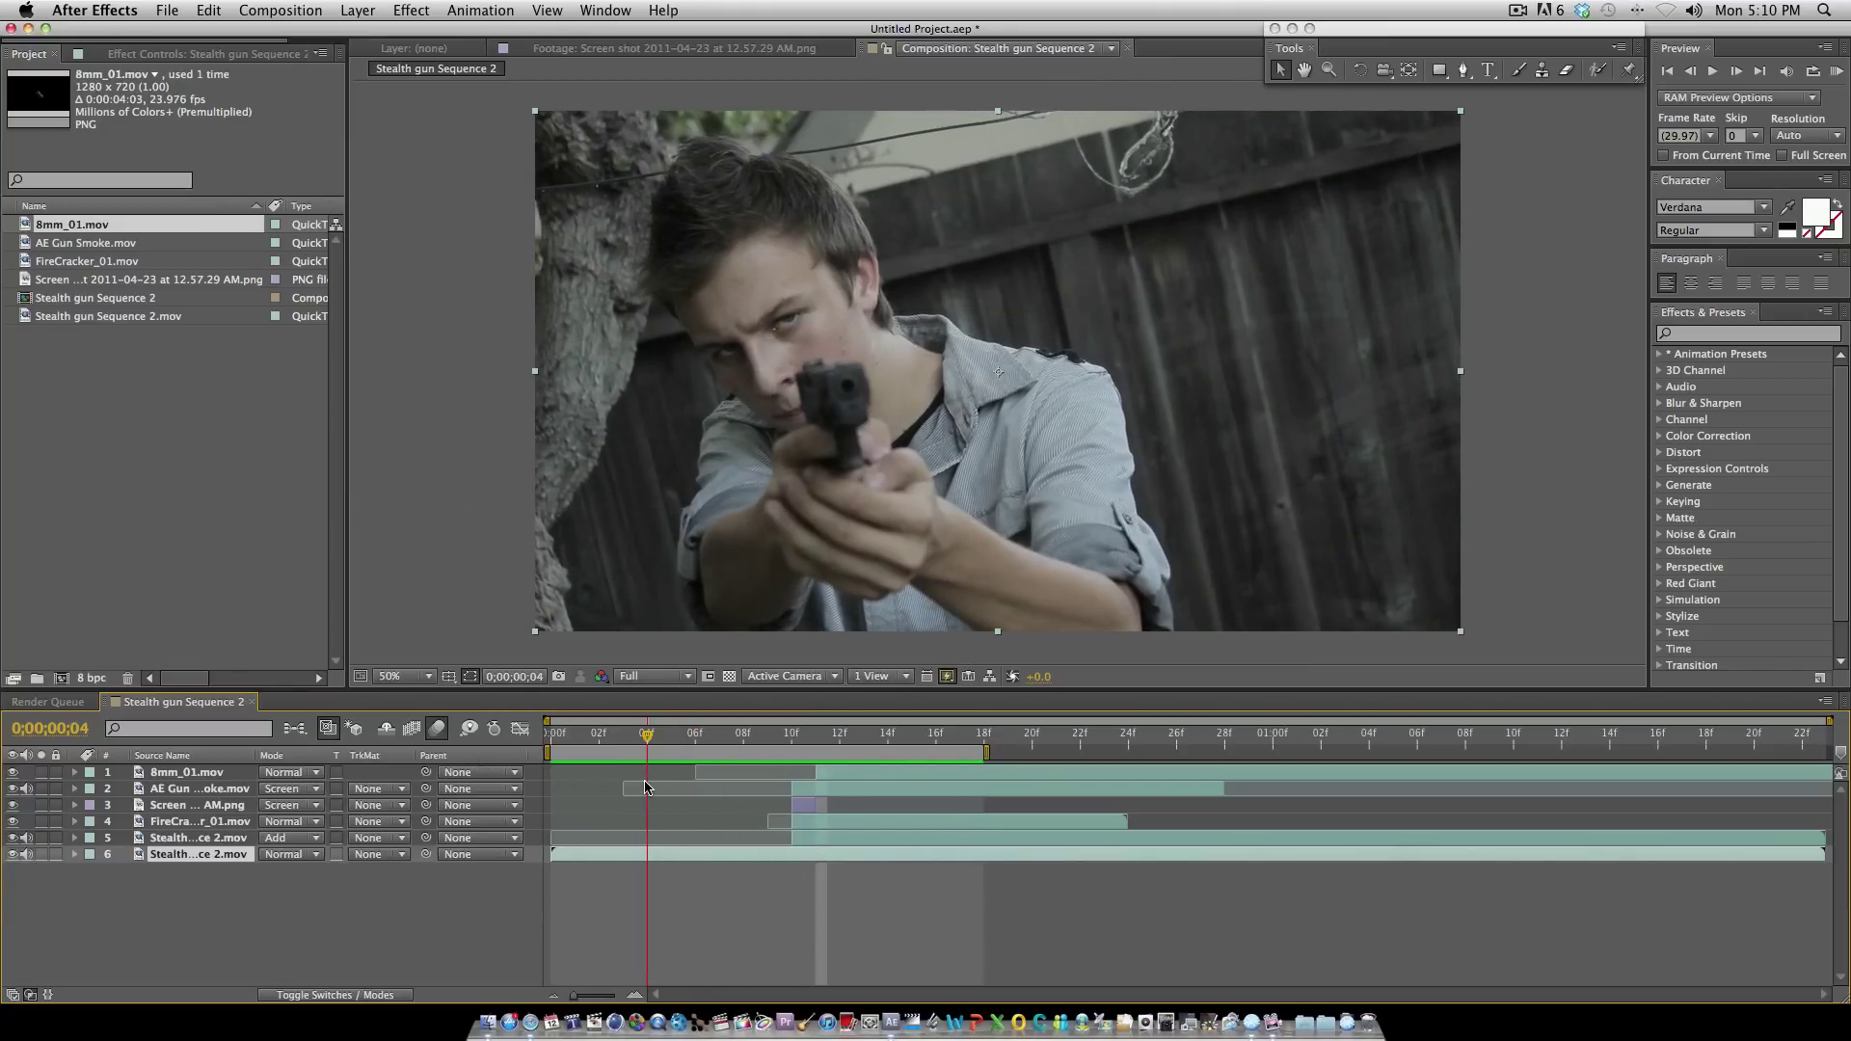
key(space)
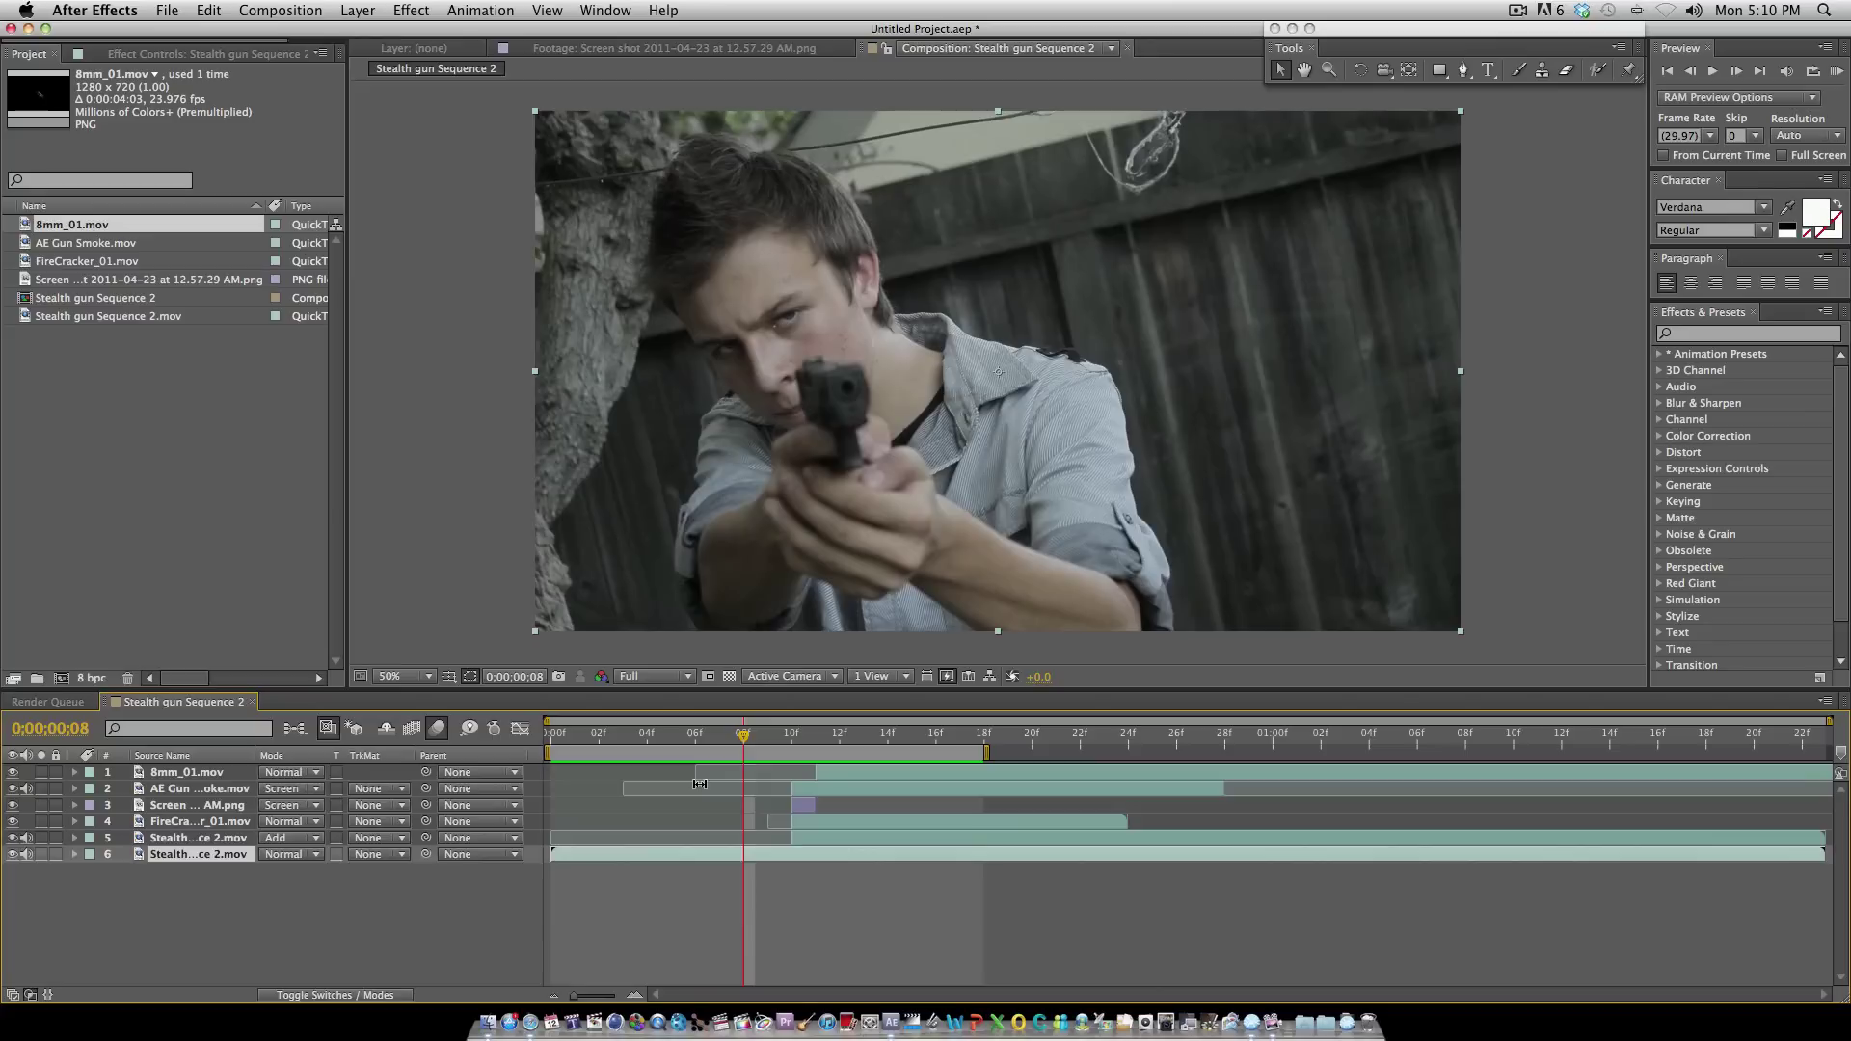
click(1736, 74)
click(1736, 74)
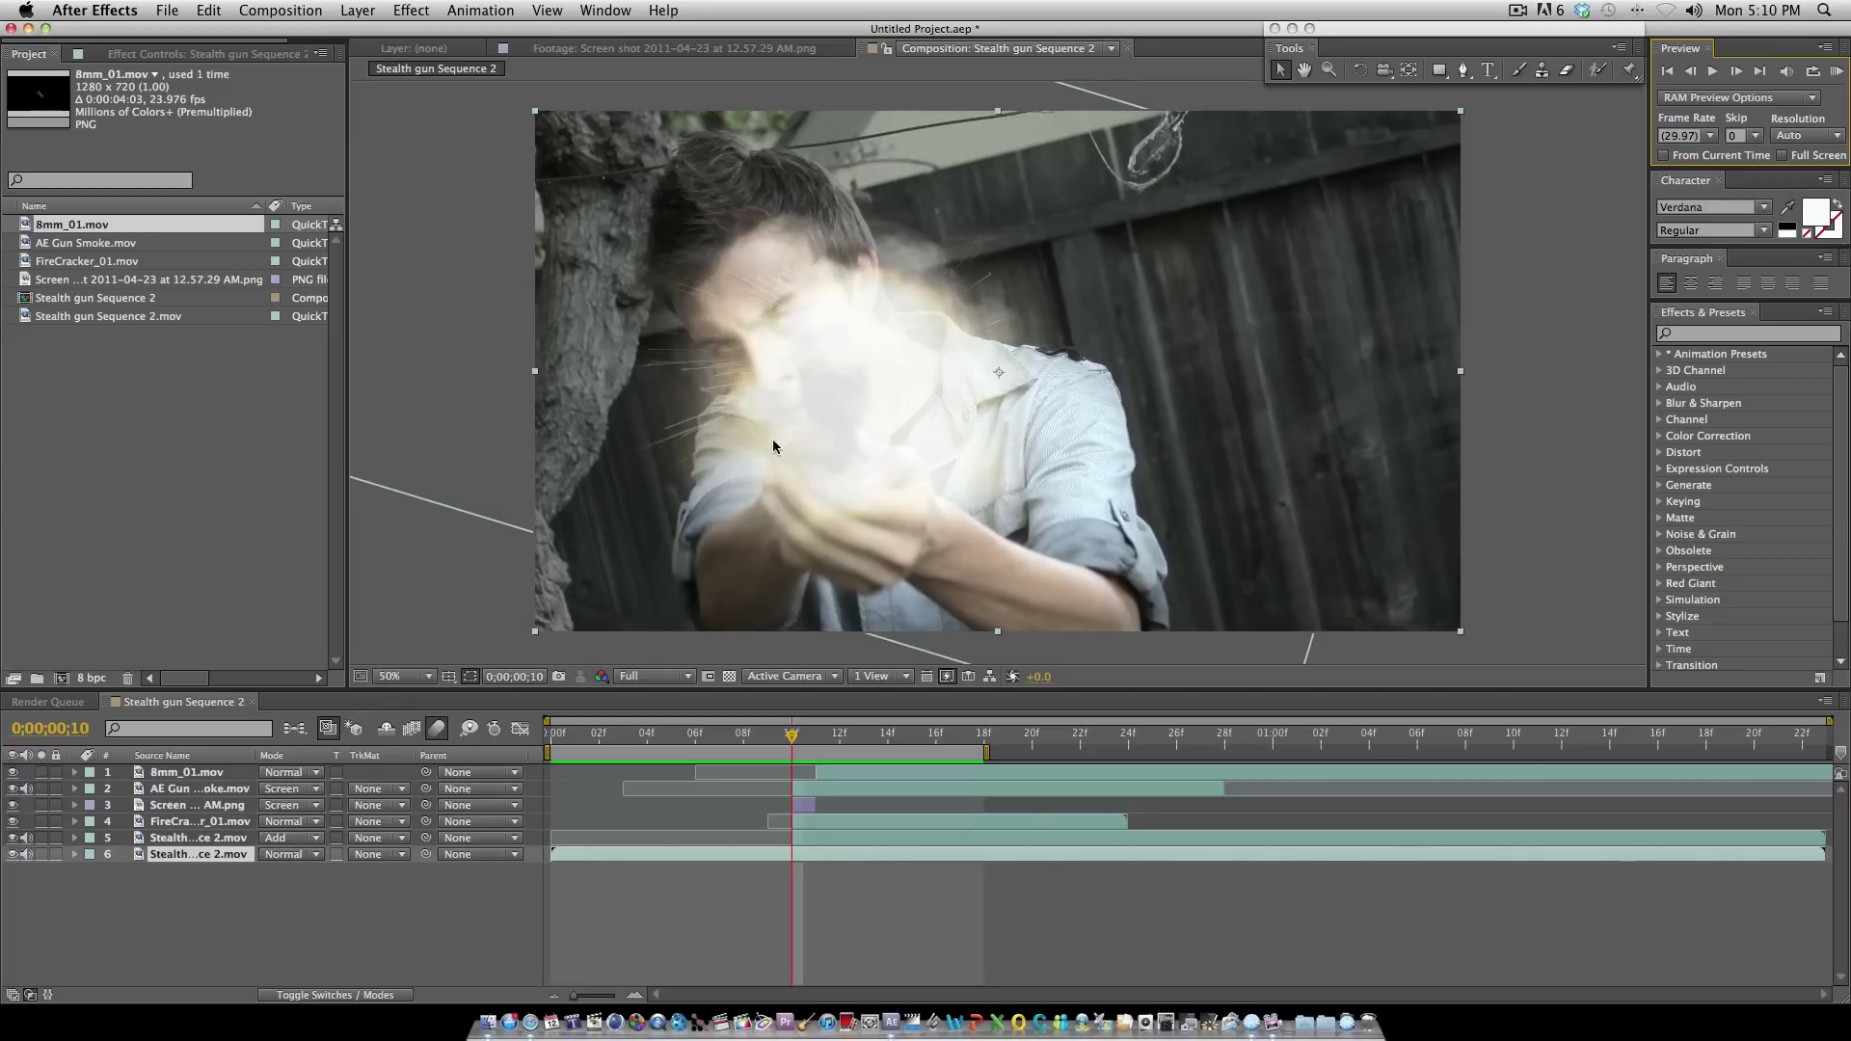
Step: Step forward through the frames after the flash, then back toward the flash frame
click(1736, 75)
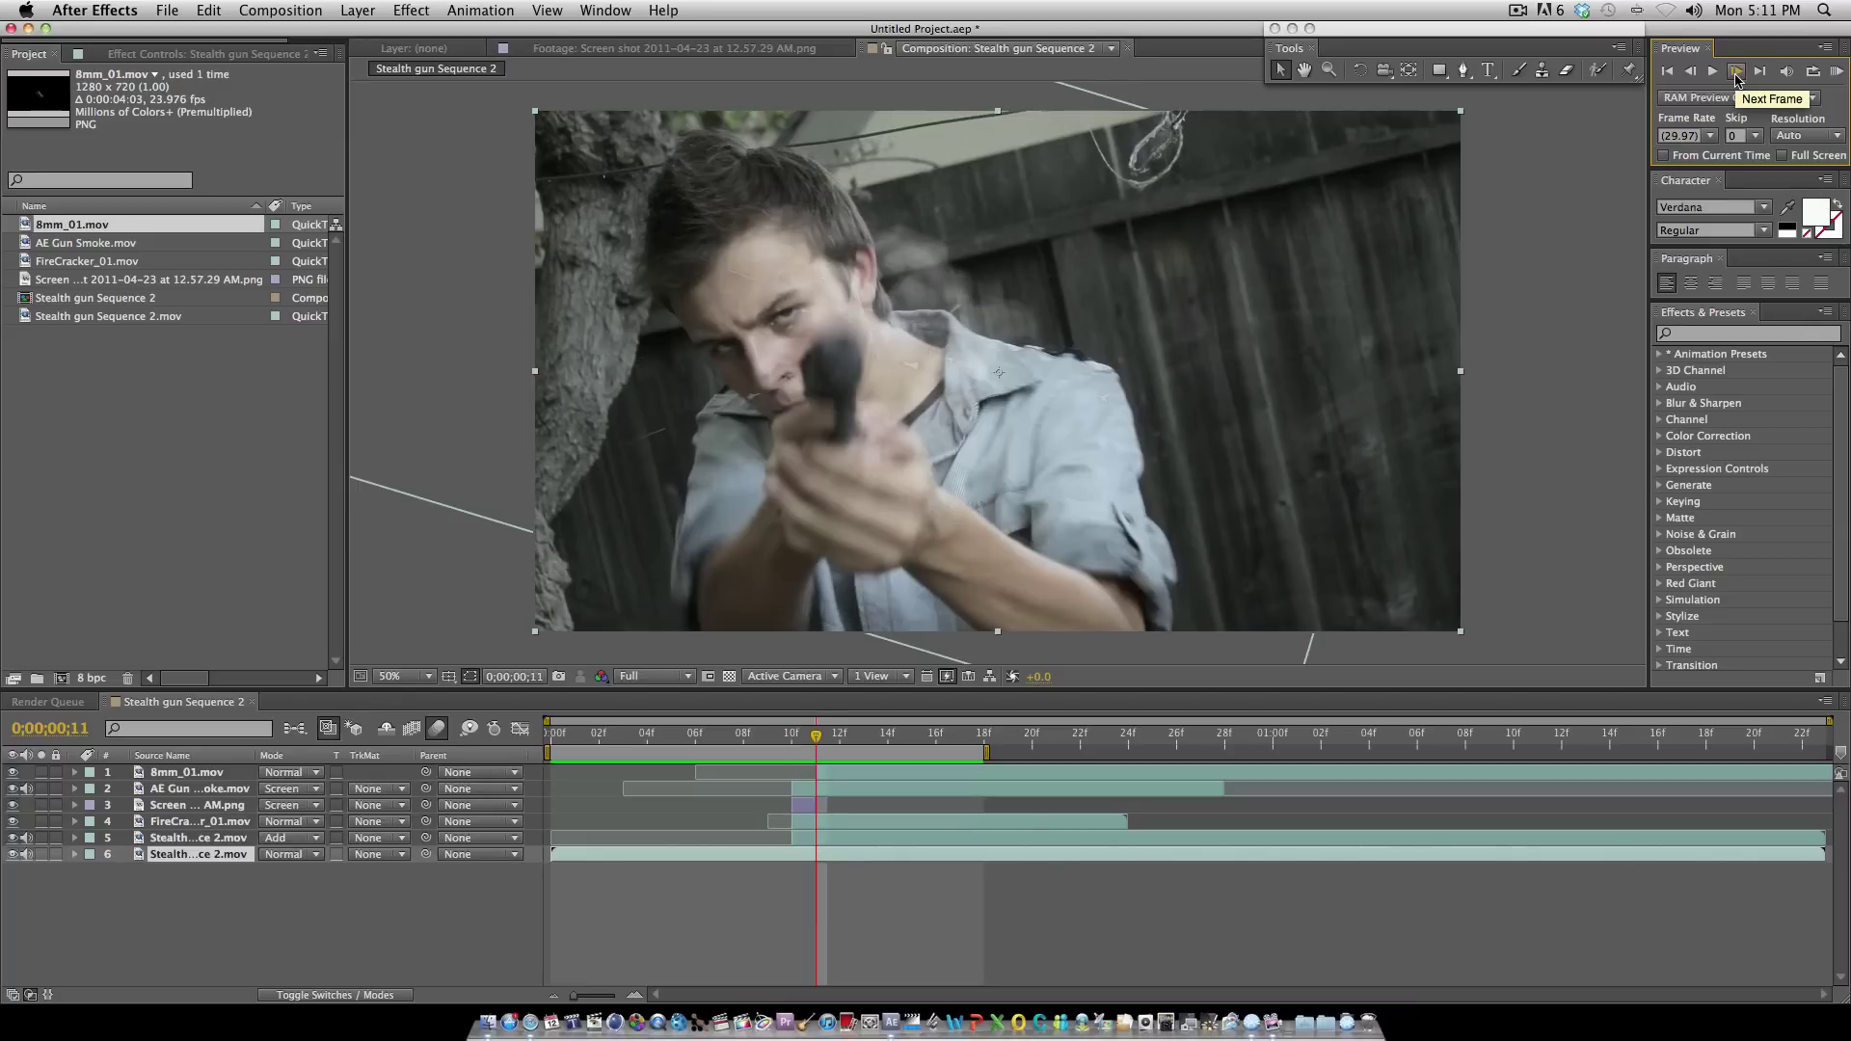
click(1736, 73)
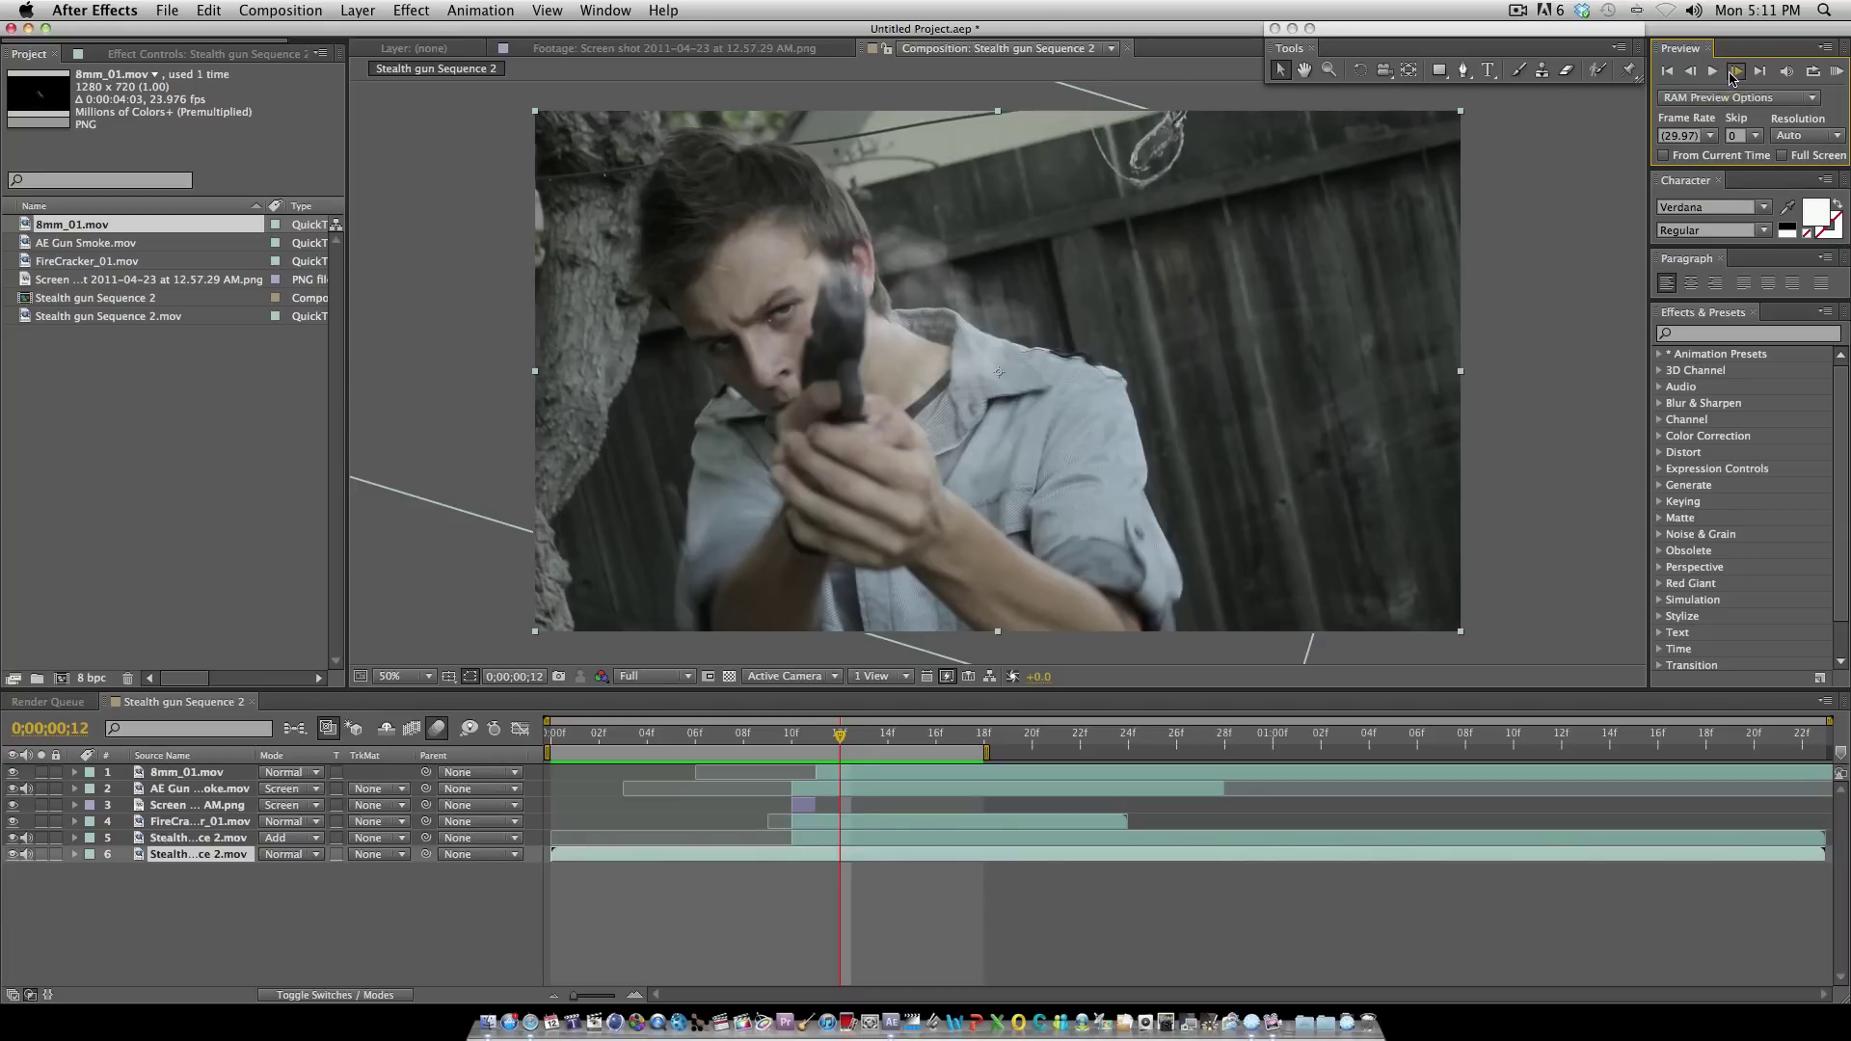
click(1735, 74)
click(1736, 73)
click(1735, 73)
click(1736, 74)
click(1736, 73)
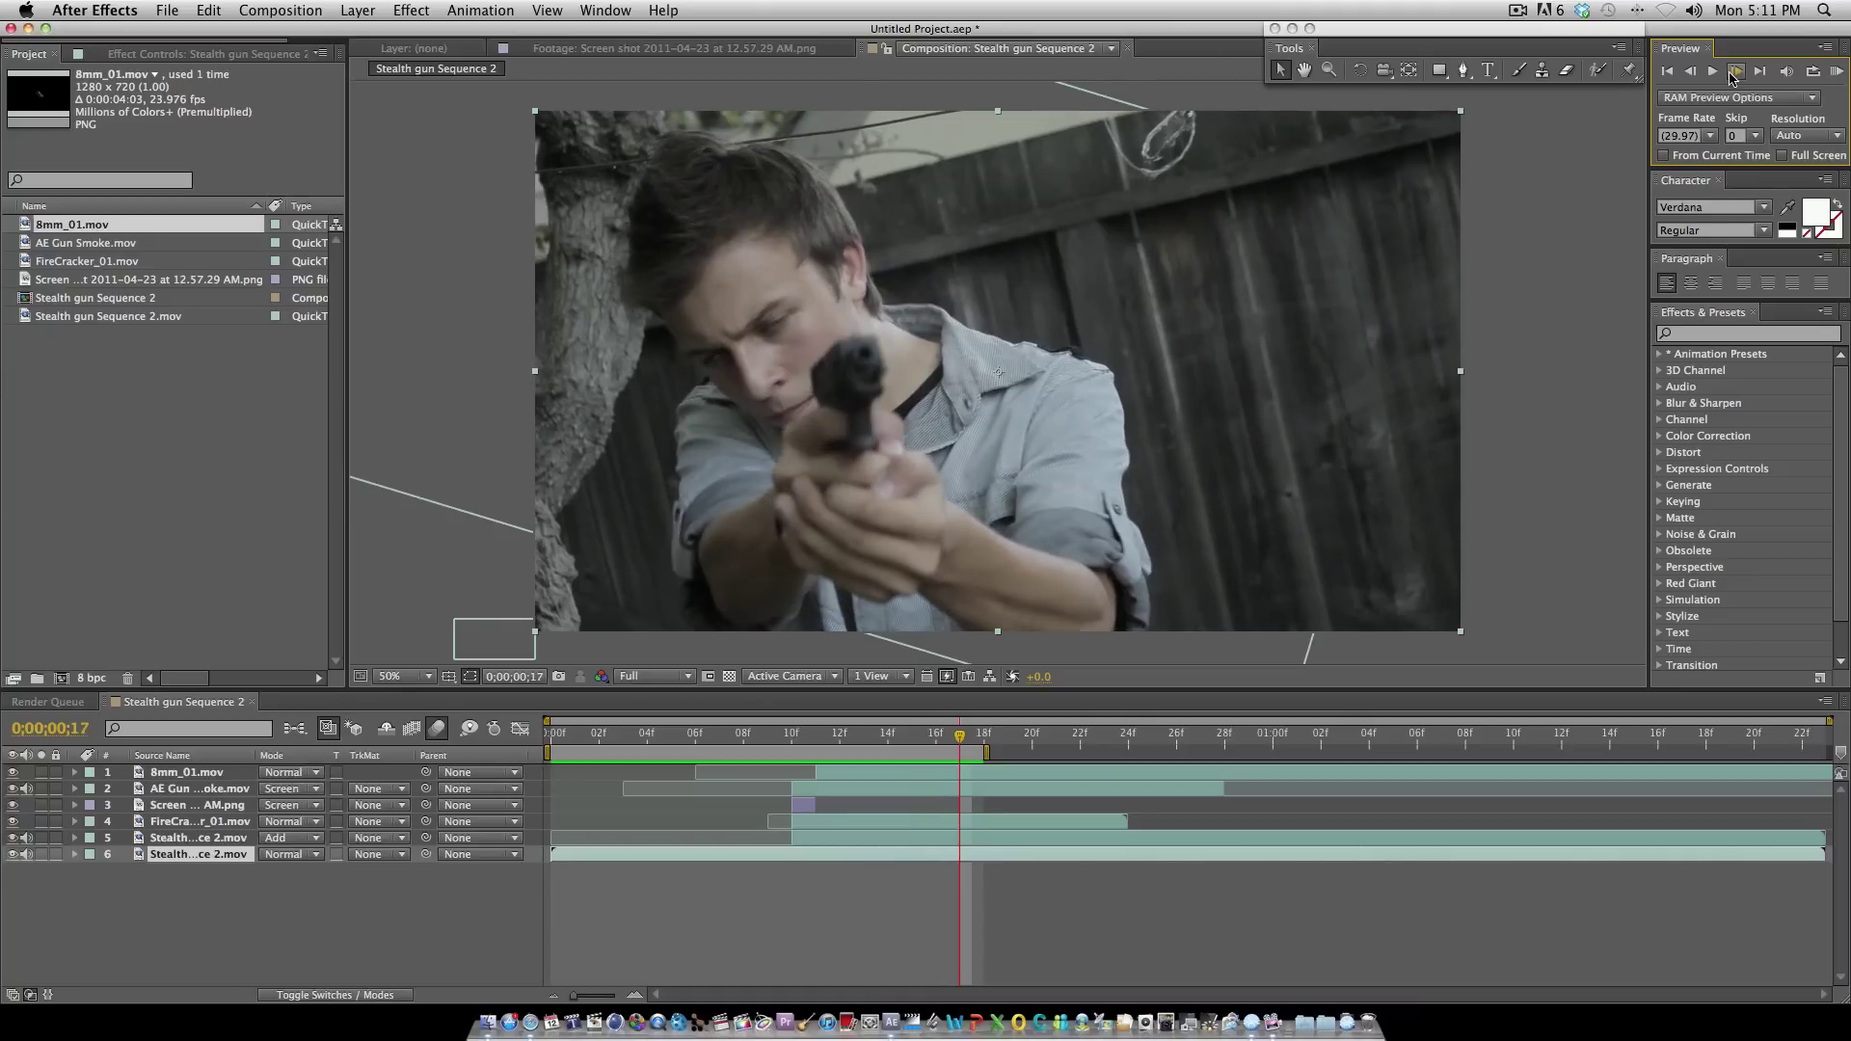
click(1735, 73)
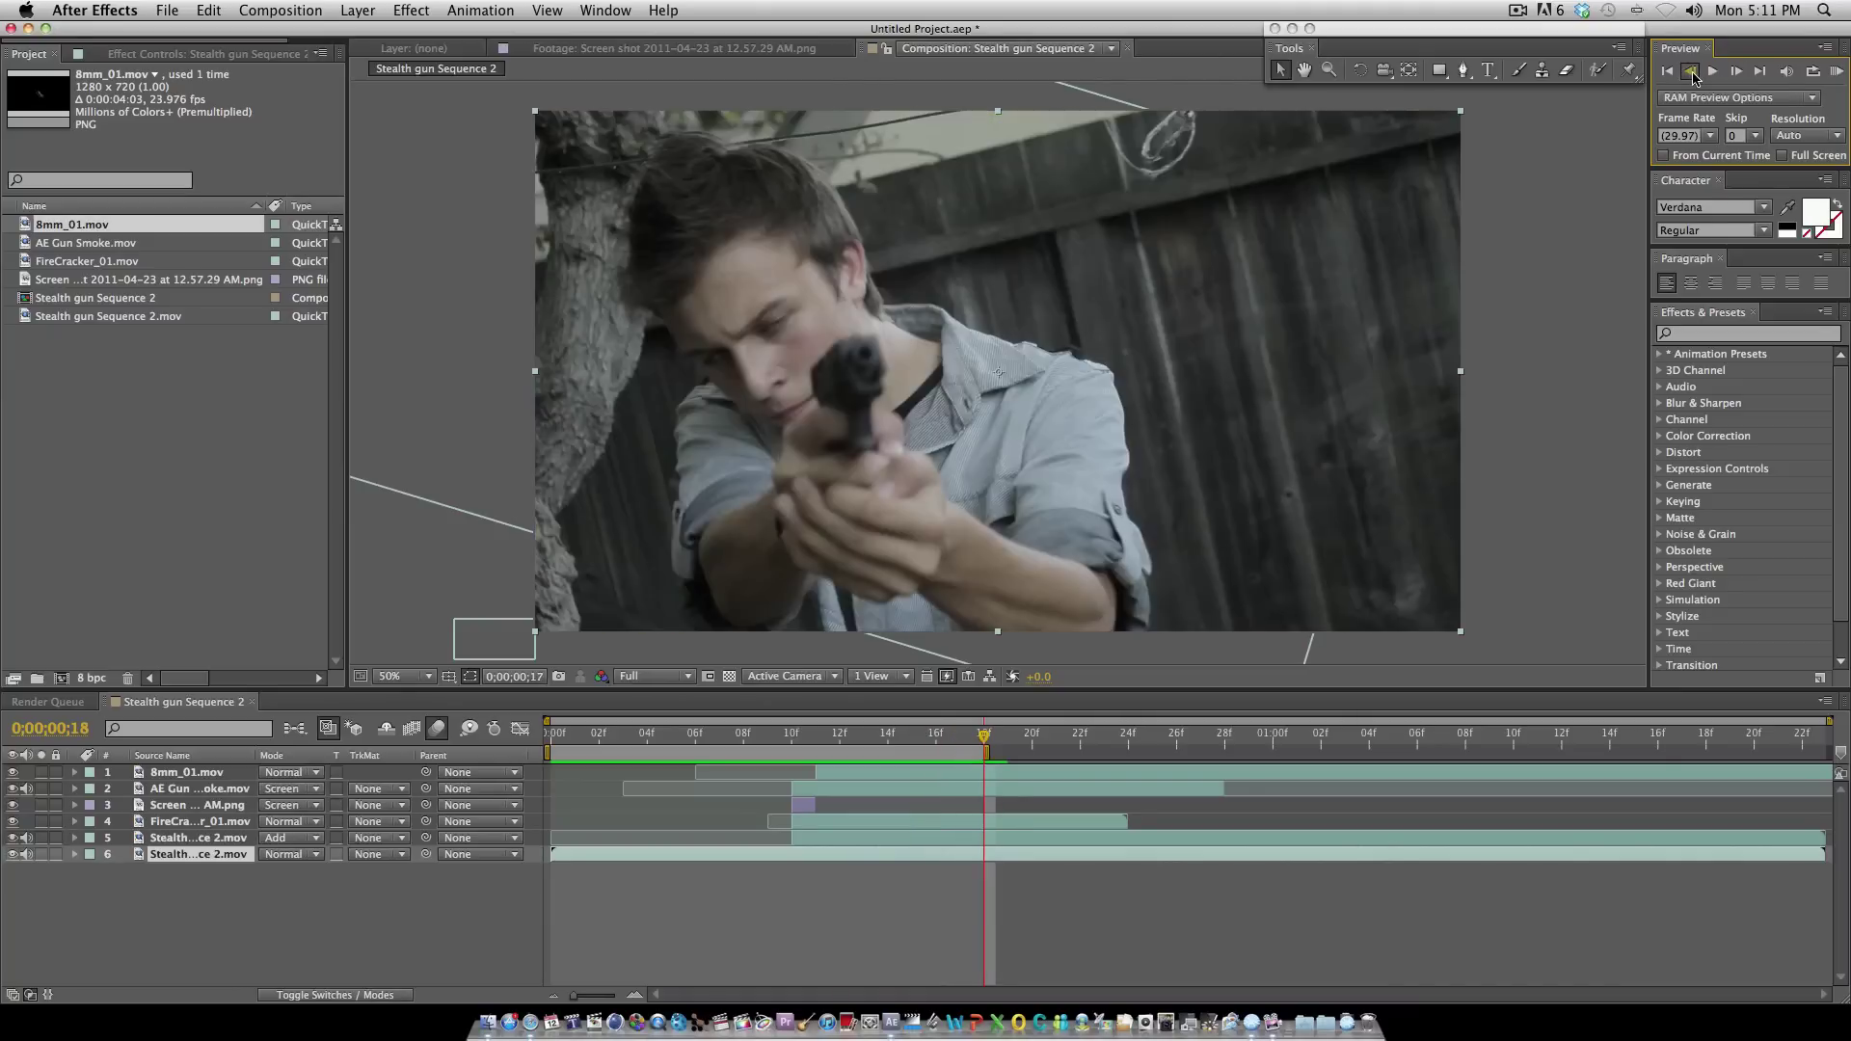
click(1692, 73)
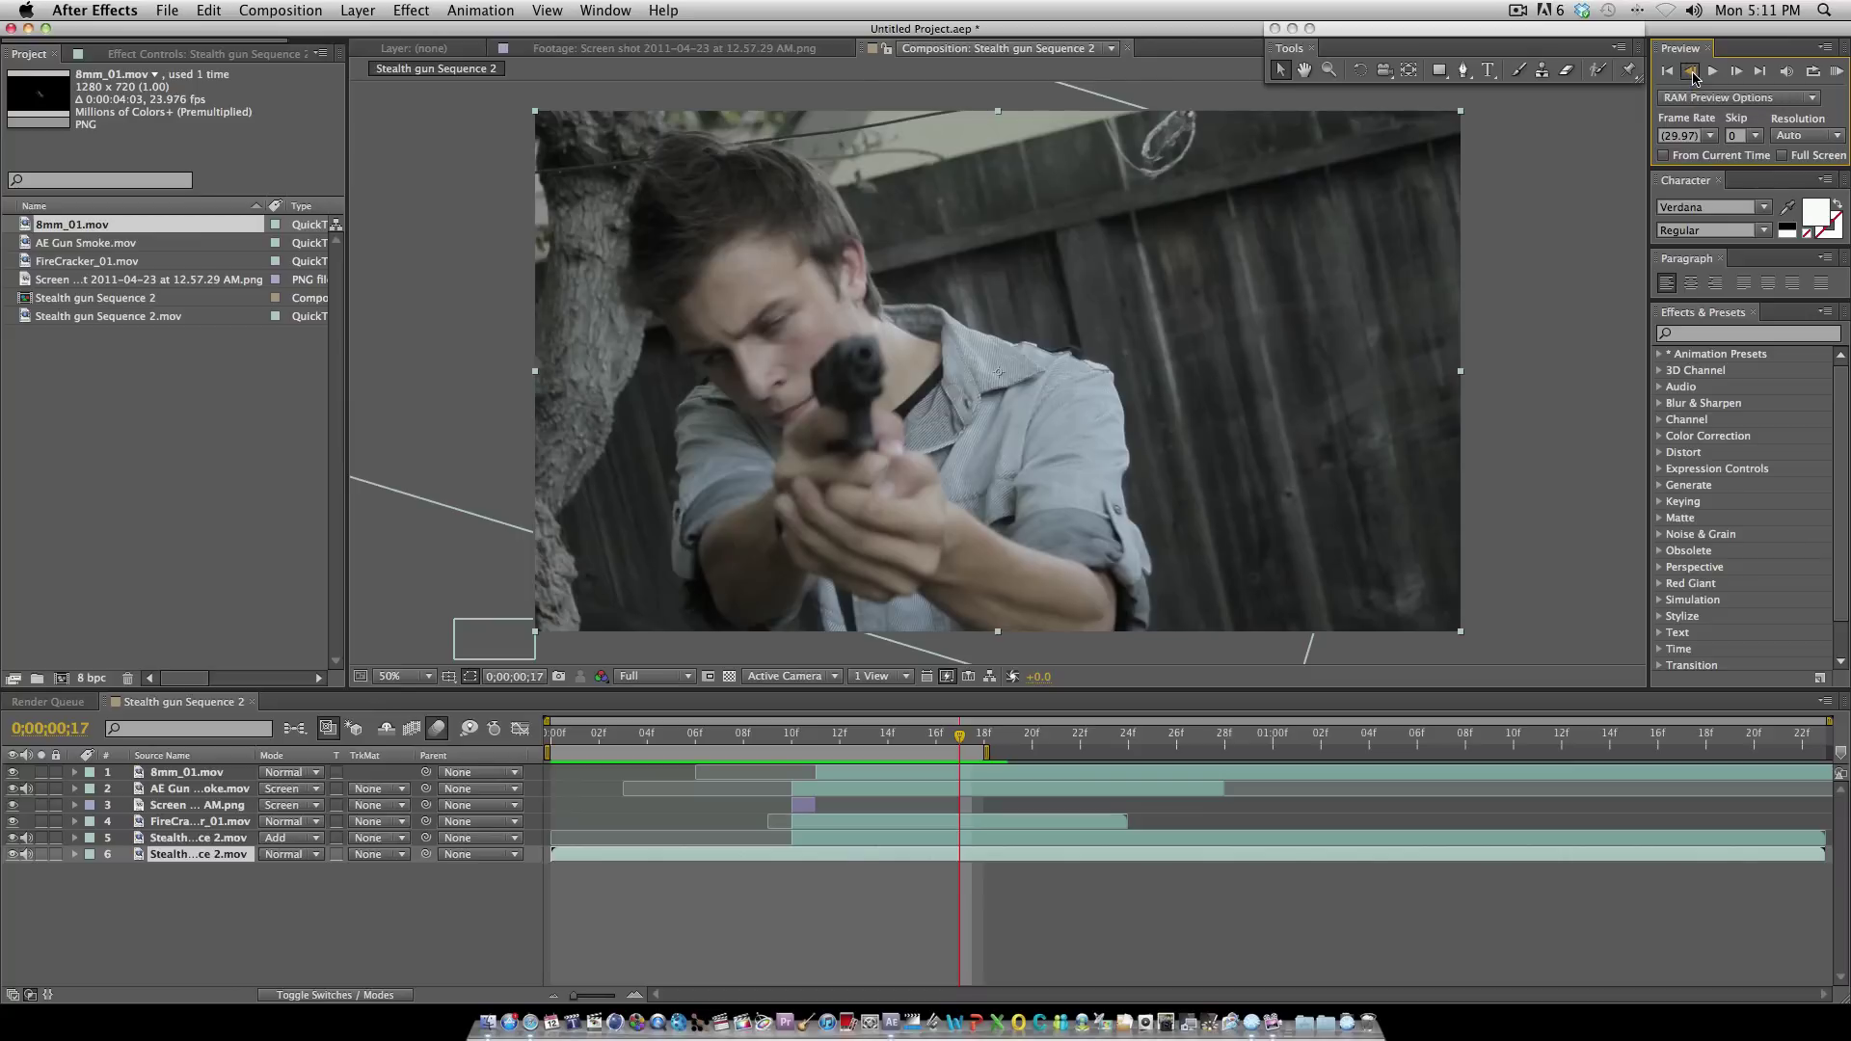
click(1692, 74)
click(1692, 73)
click(1692, 73)
click(1692, 73)
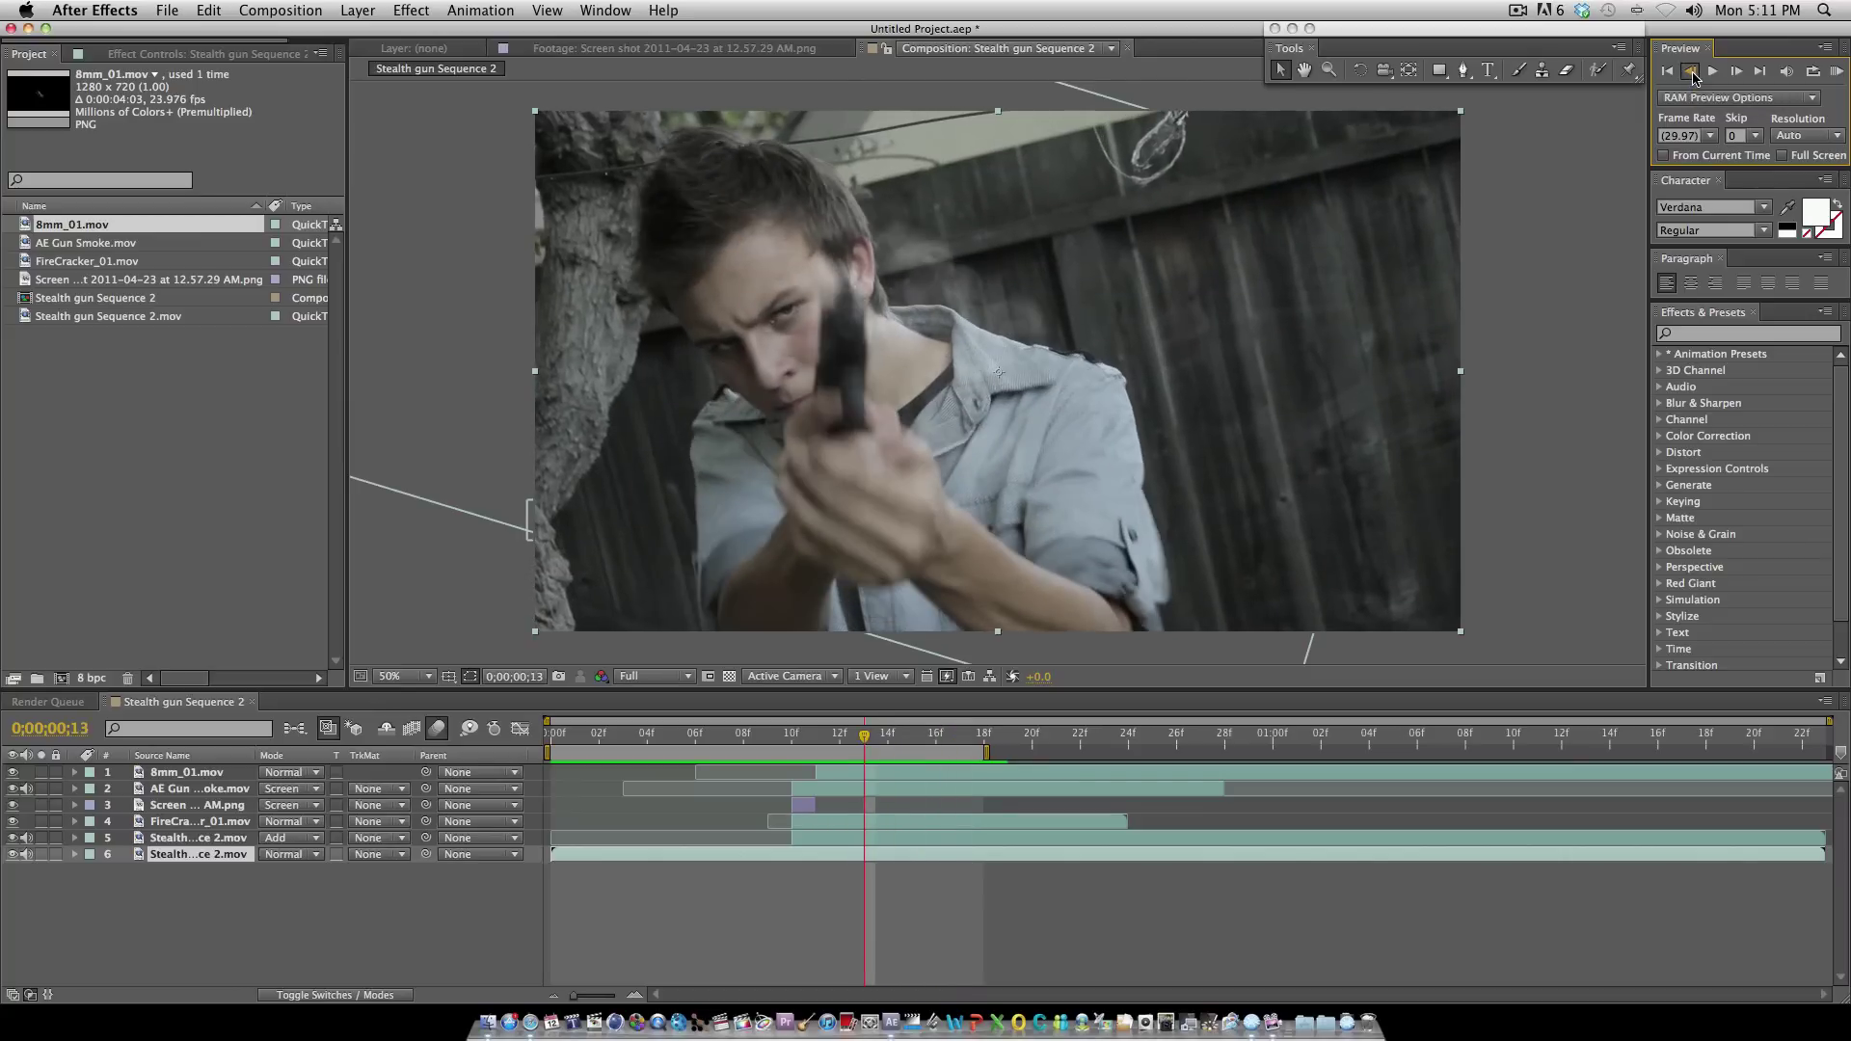
click(1692, 73)
click(1692, 74)
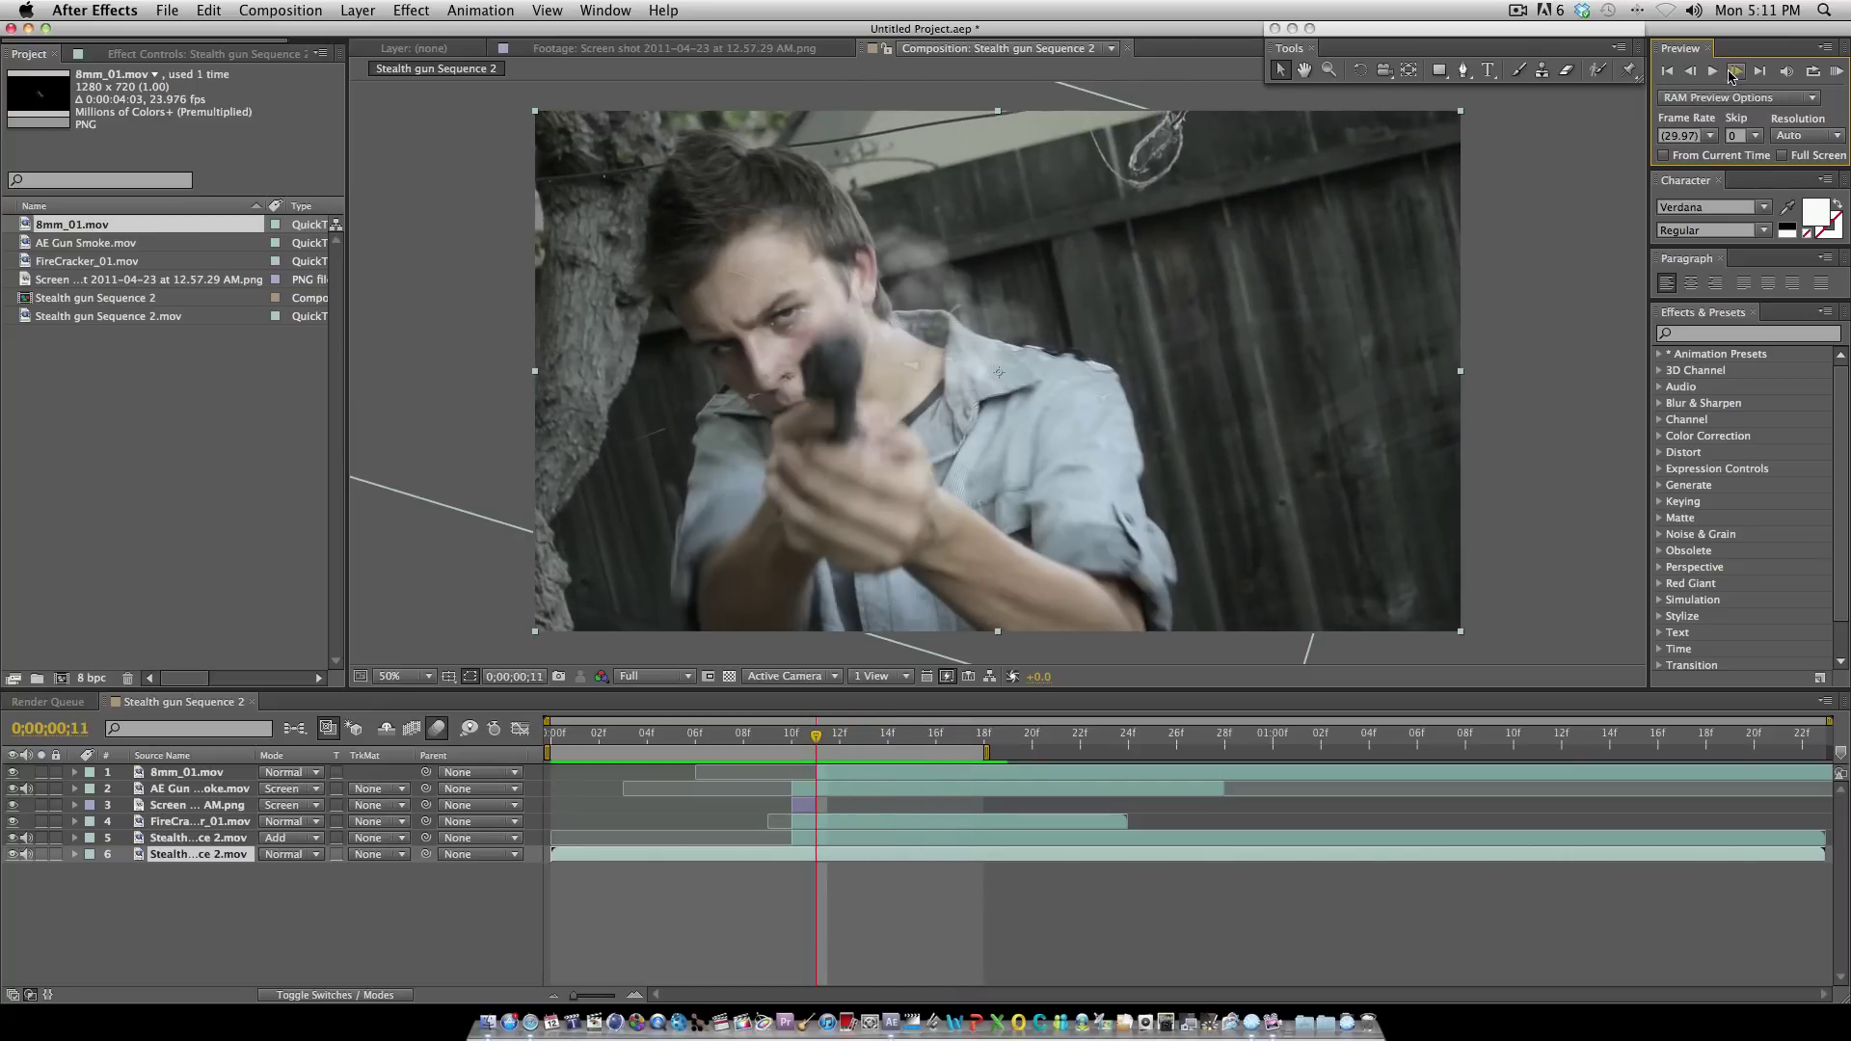
Step: Step forward to frame 18, then back to frame 9 before the flash
click(1736, 73)
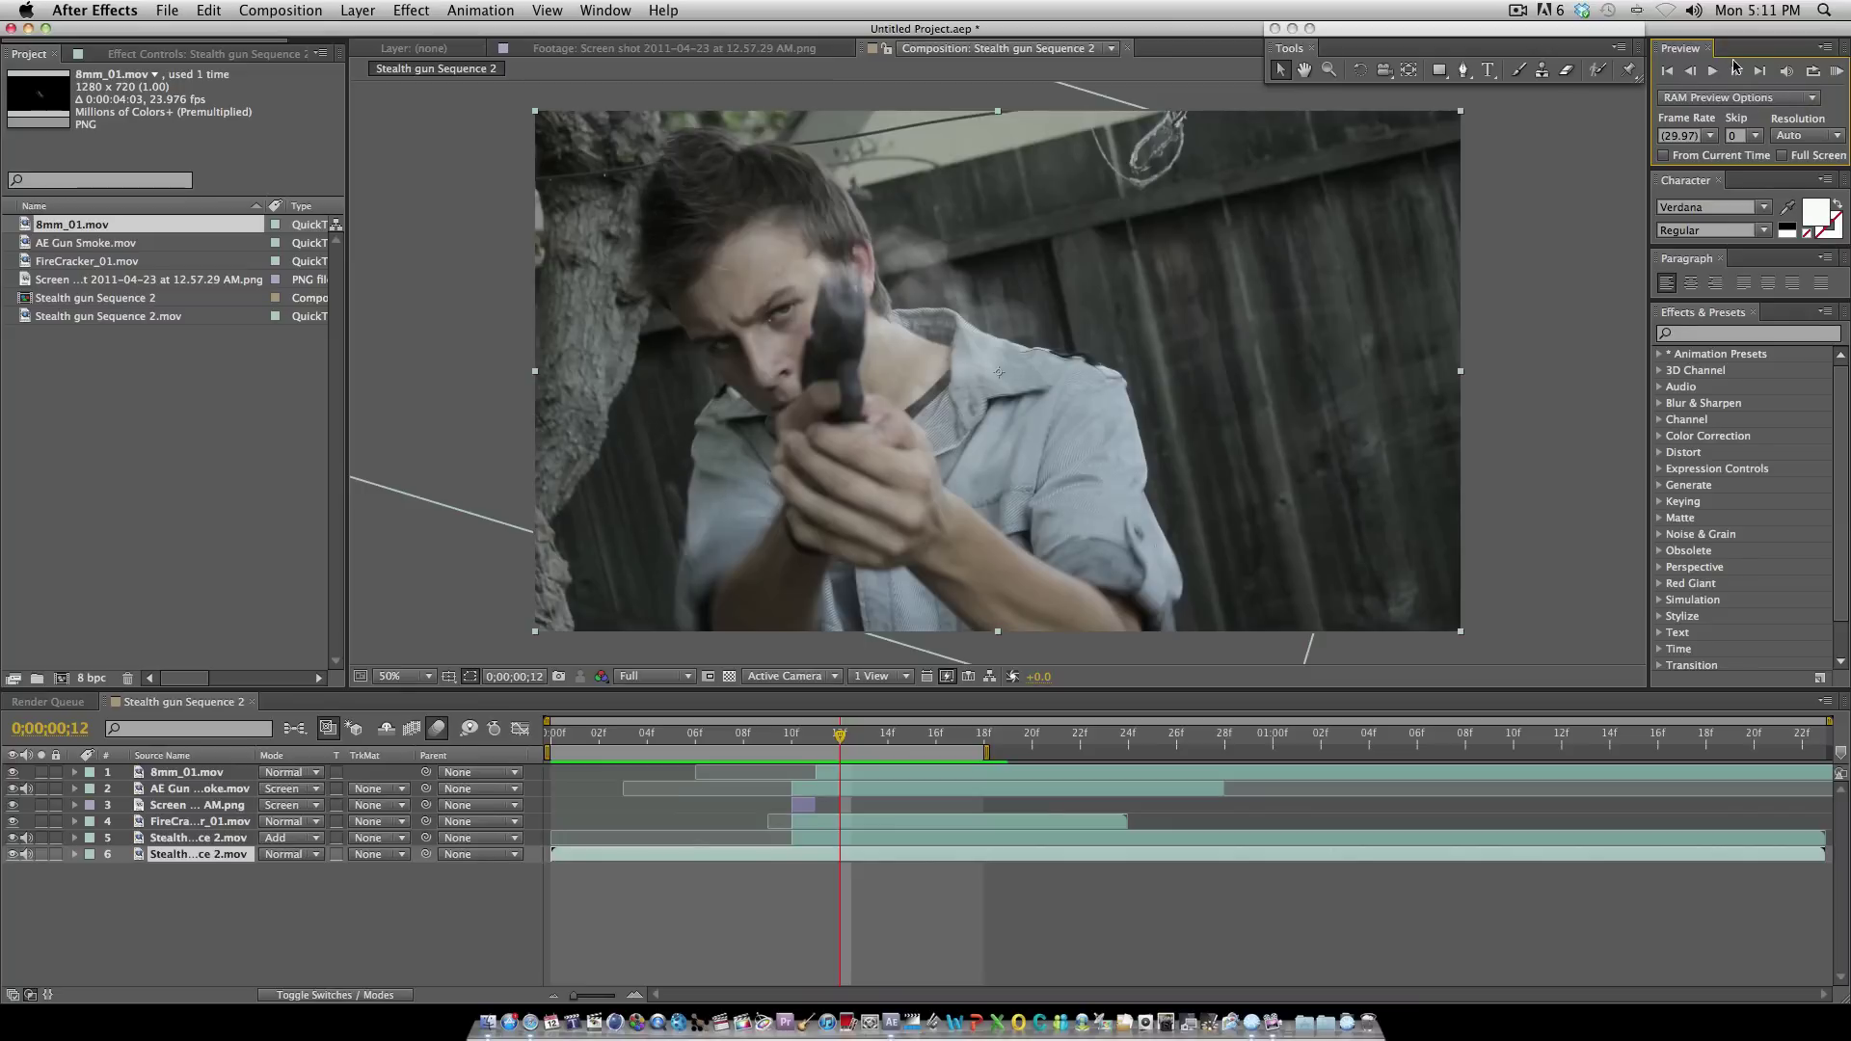
click(1736, 73)
click(1736, 72)
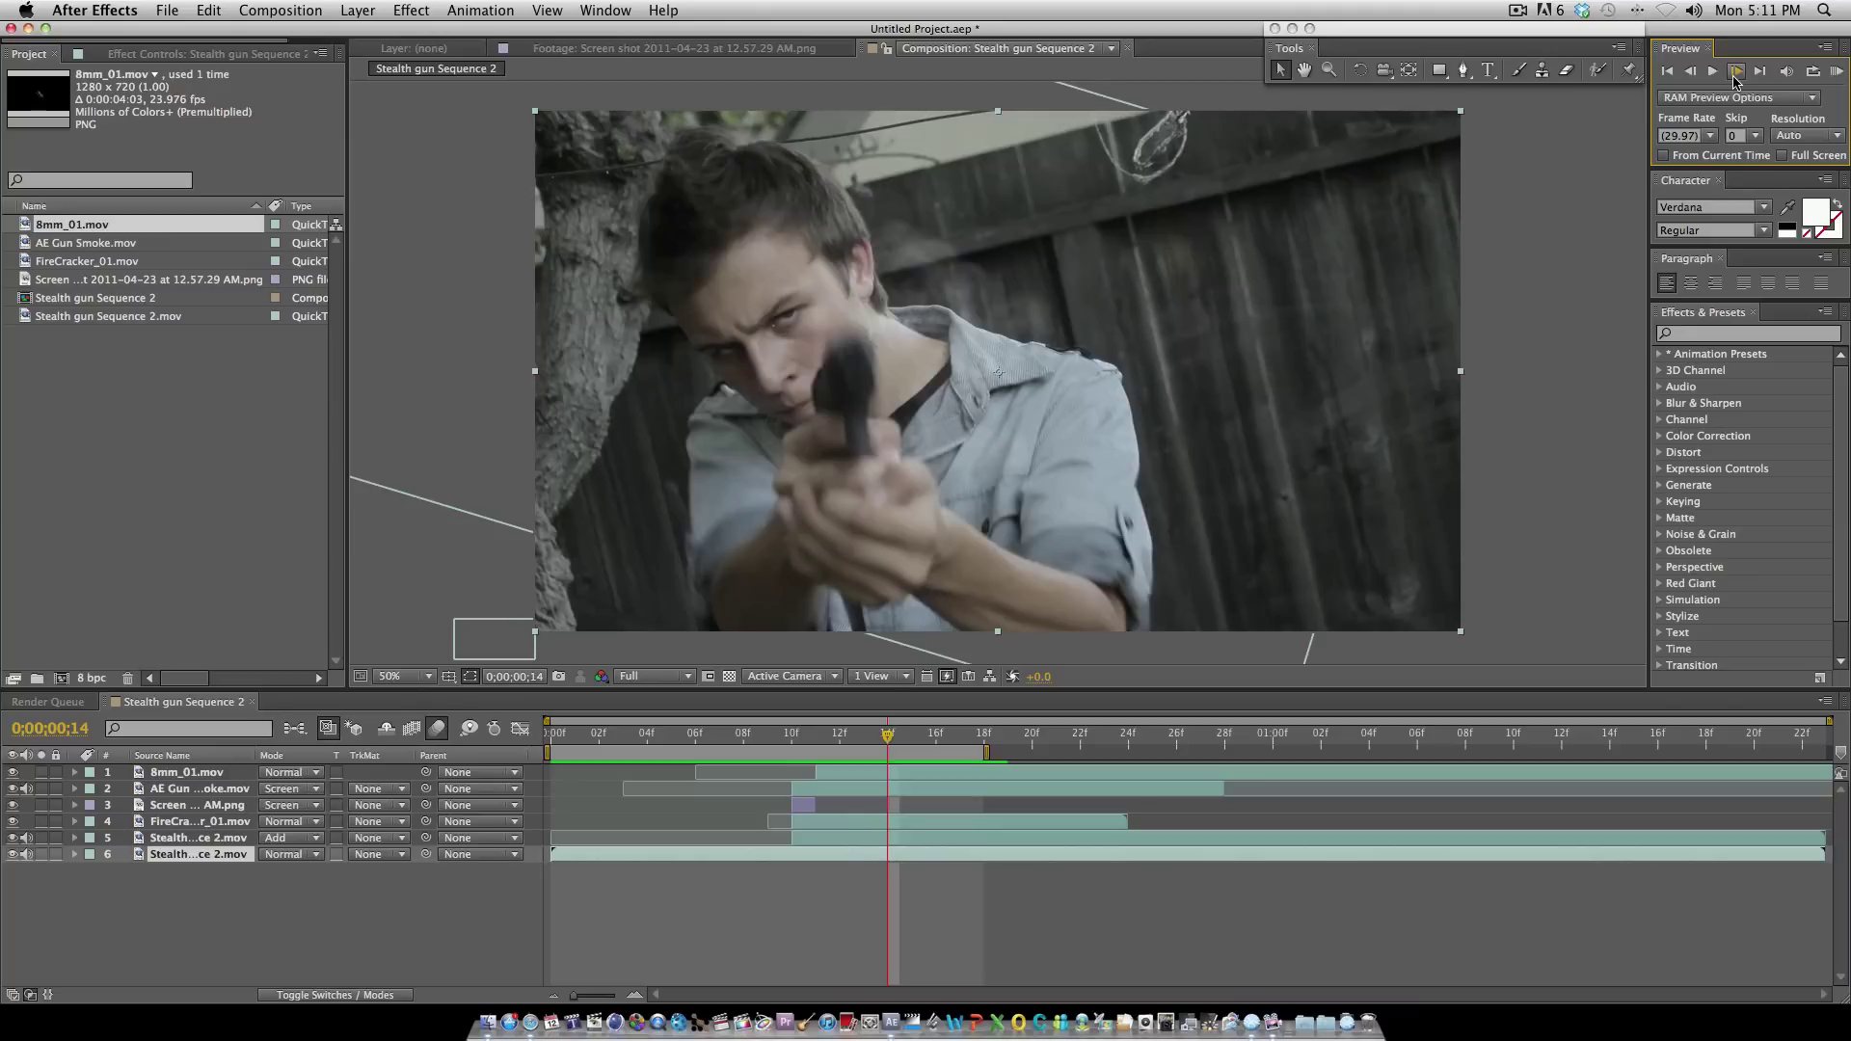
click(1736, 72)
click(1735, 72)
click(1735, 73)
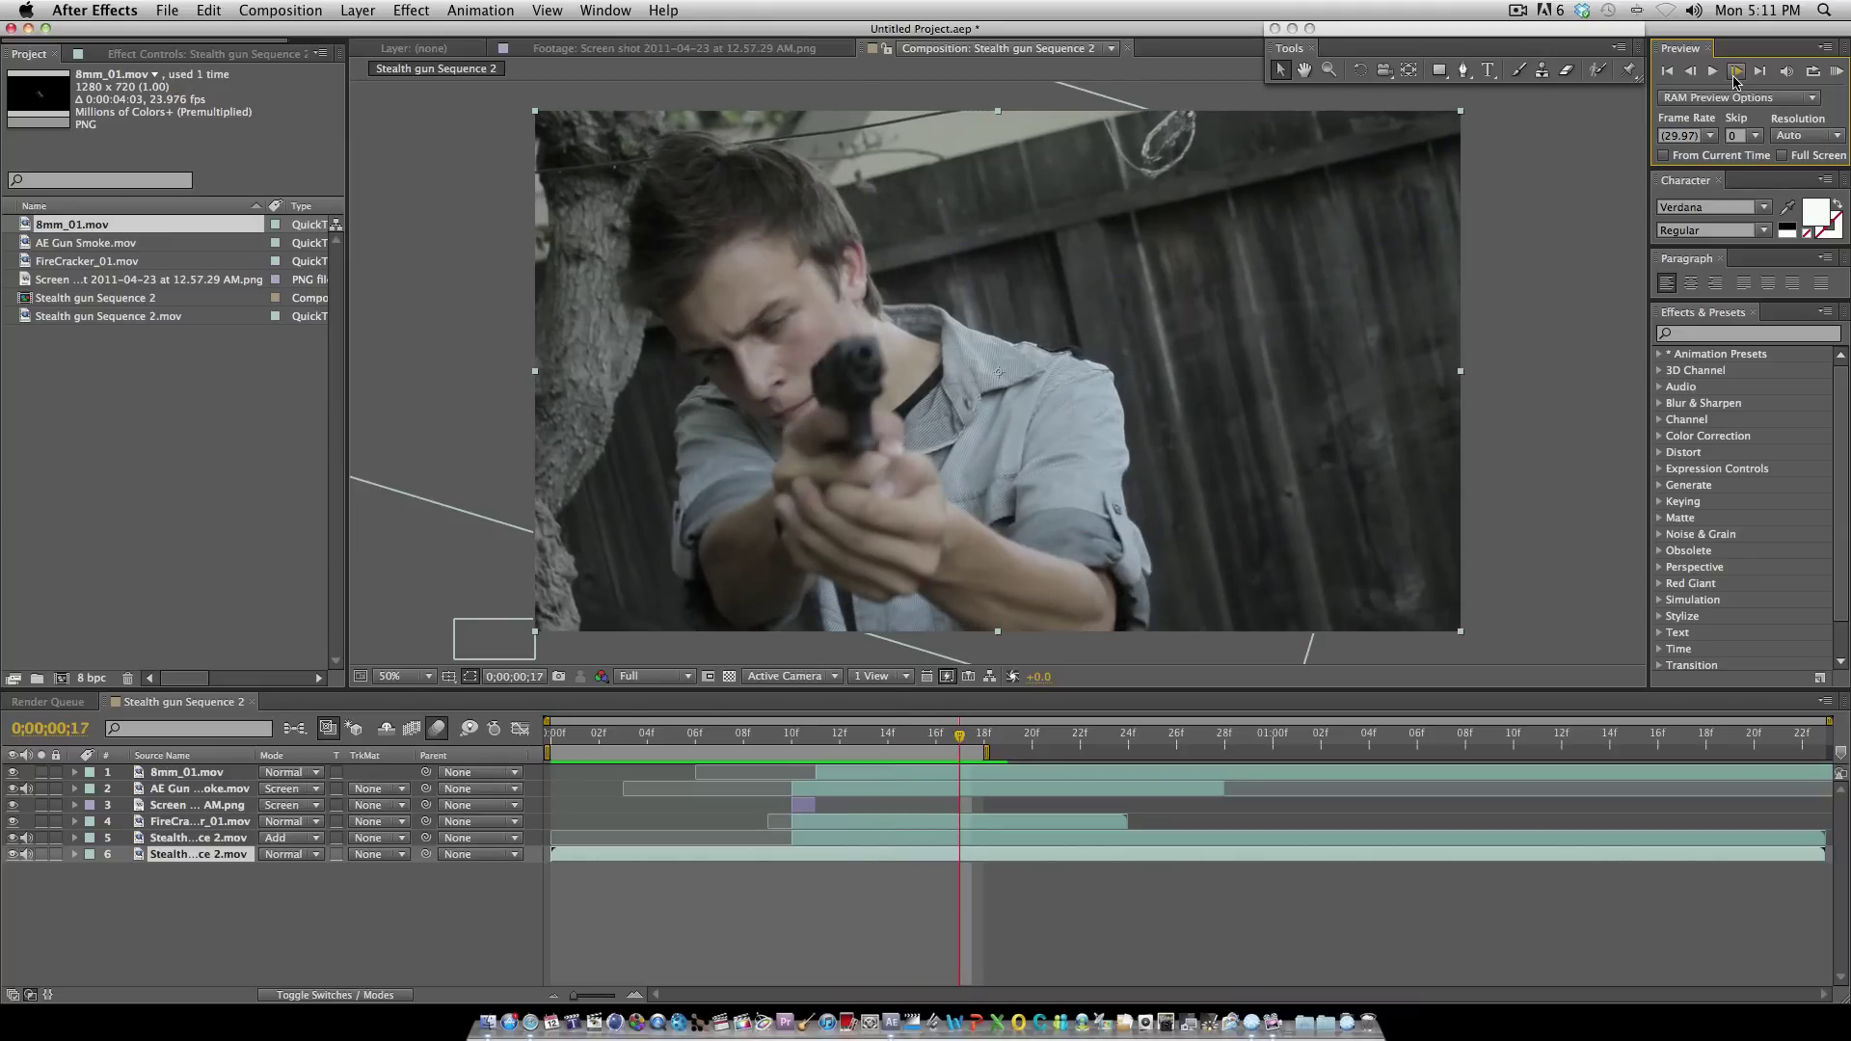
click(1735, 72)
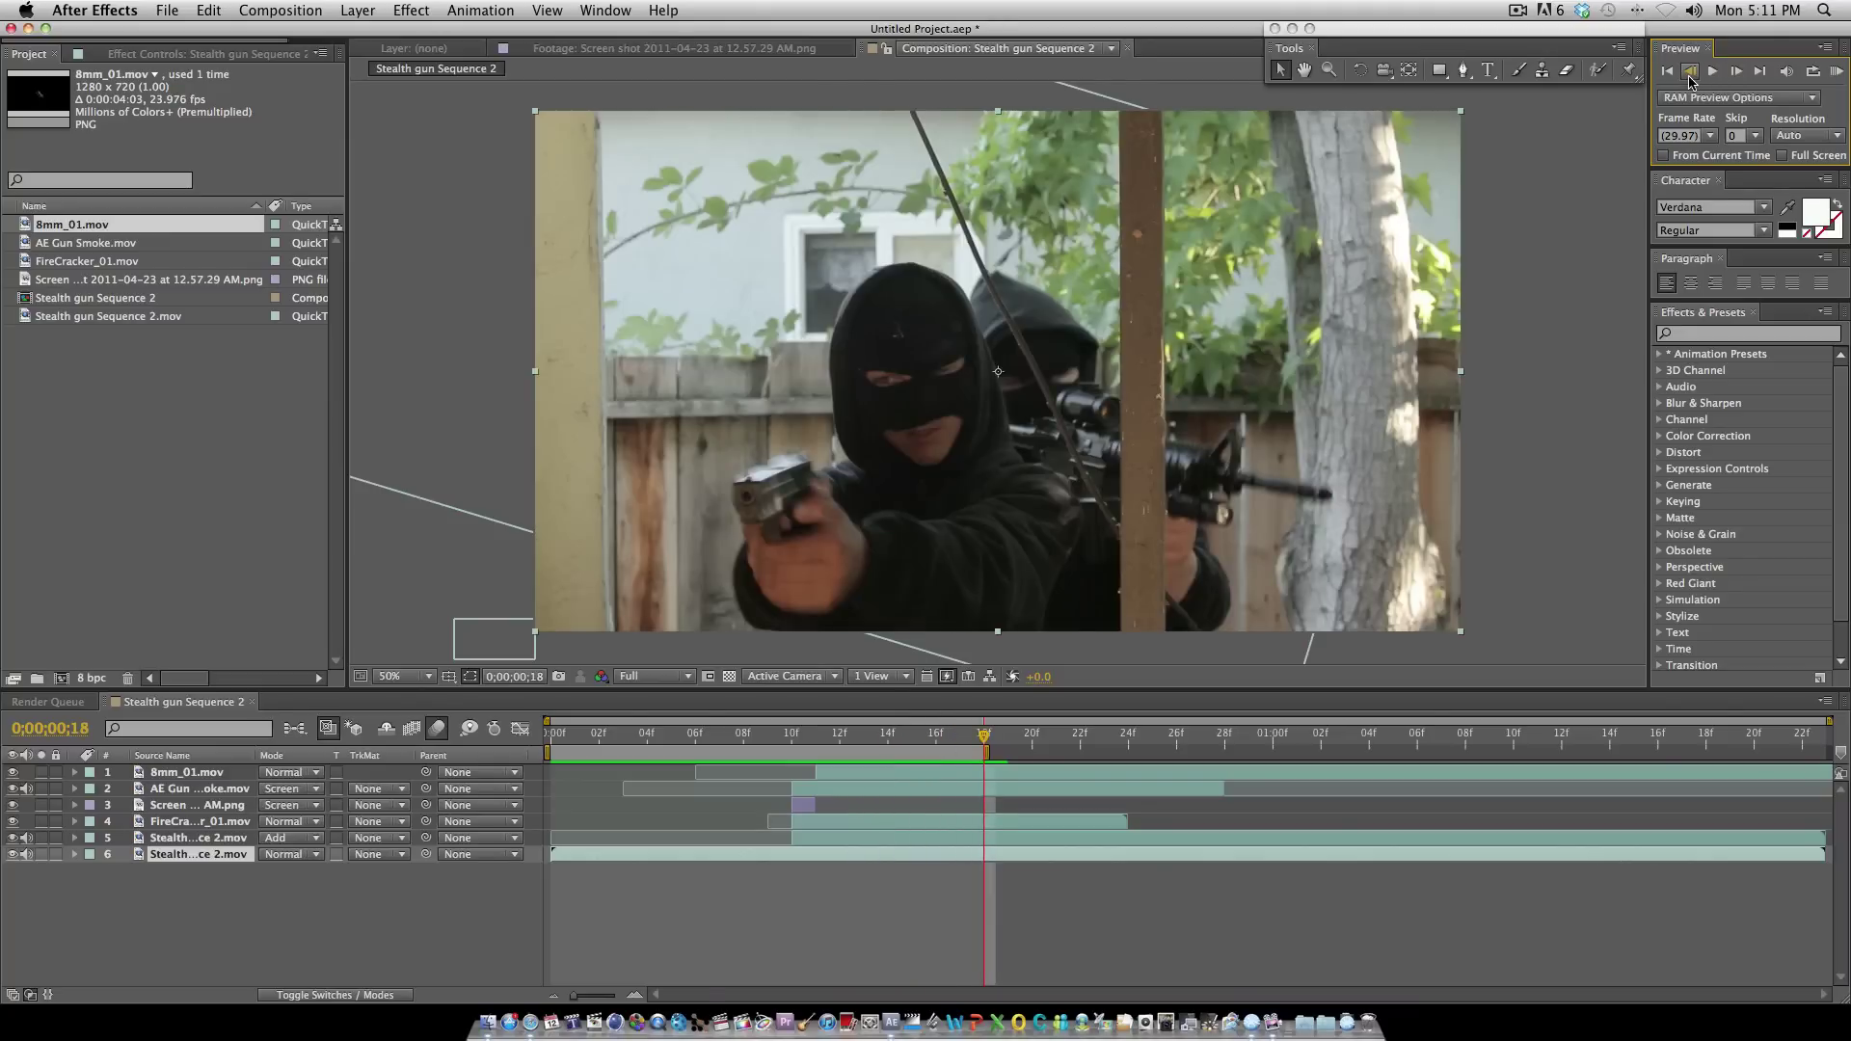
click(1689, 73)
click(1689, 72)
click(1690, 73)
click(1689, 72)
click(1689, 72)
click(1689, 72)
click(1689, 73)
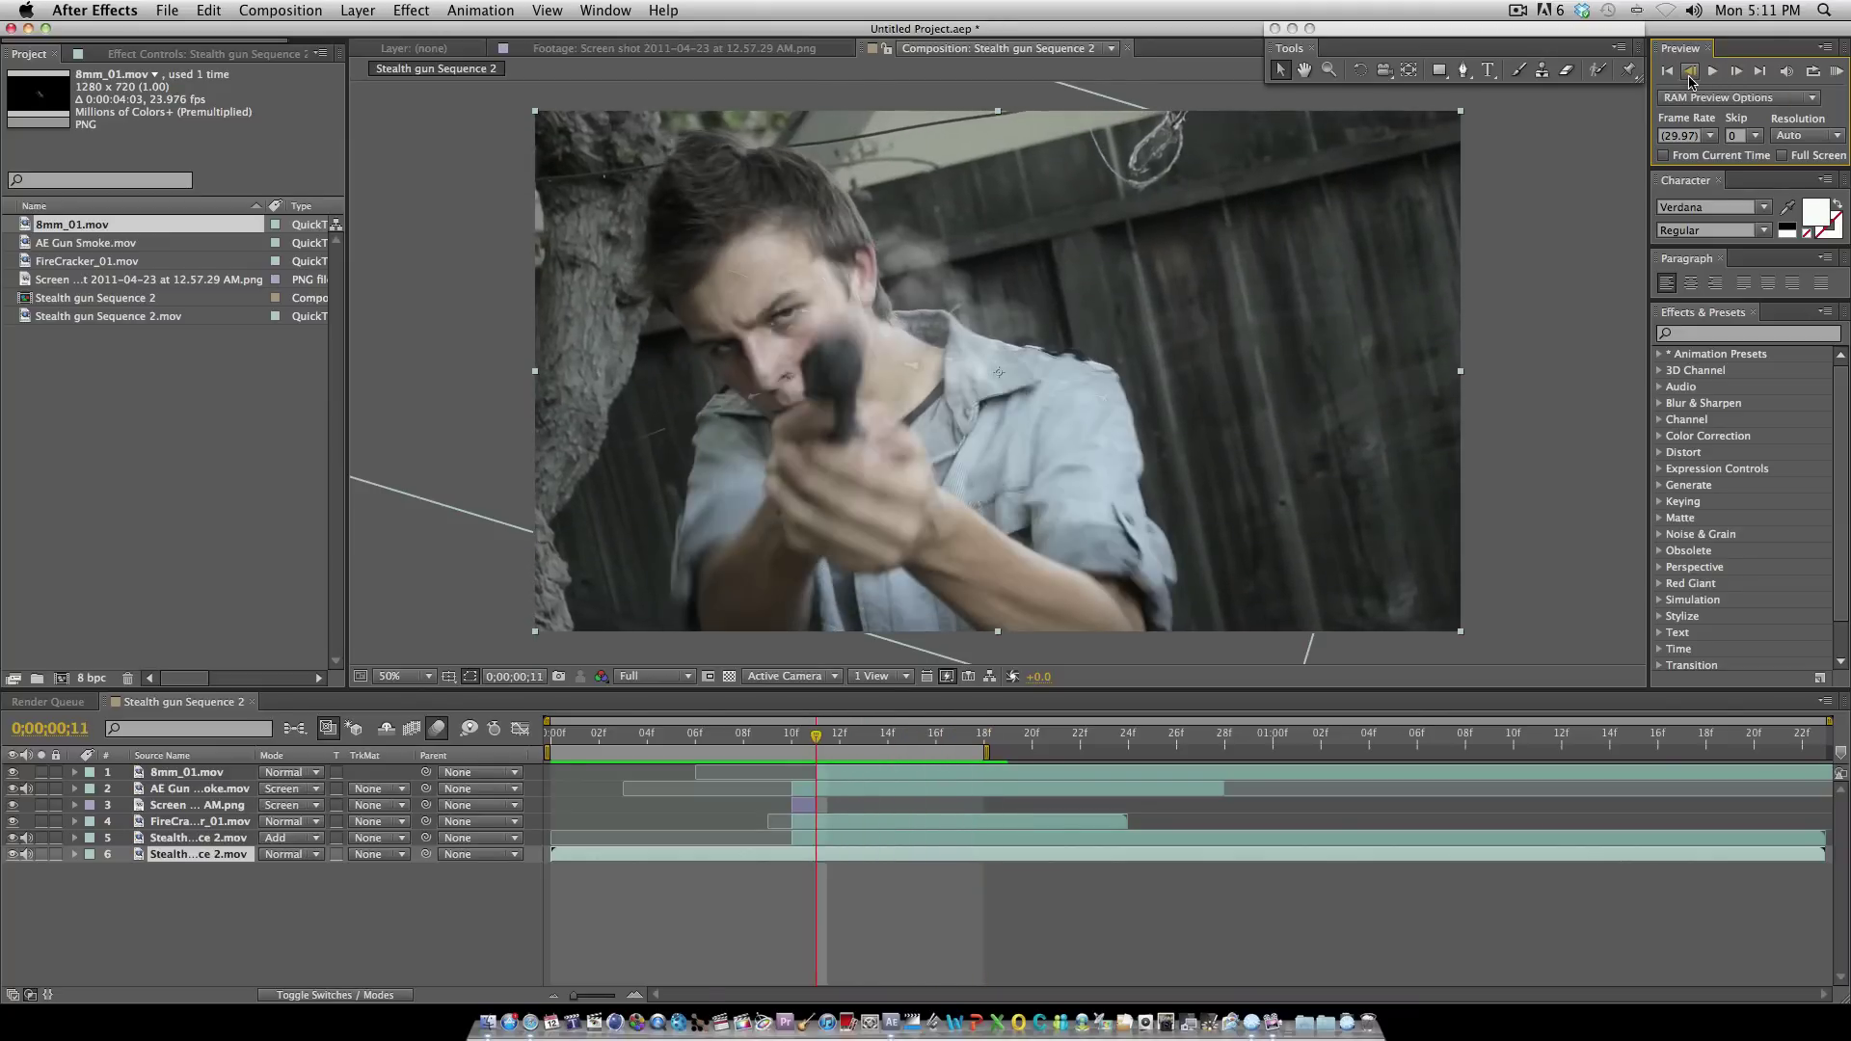
click(1689, 72)
click(1689, 72)
Step: Advance from the muzzle flash frame through the smoke frames to frame 14
click(1736, 72)
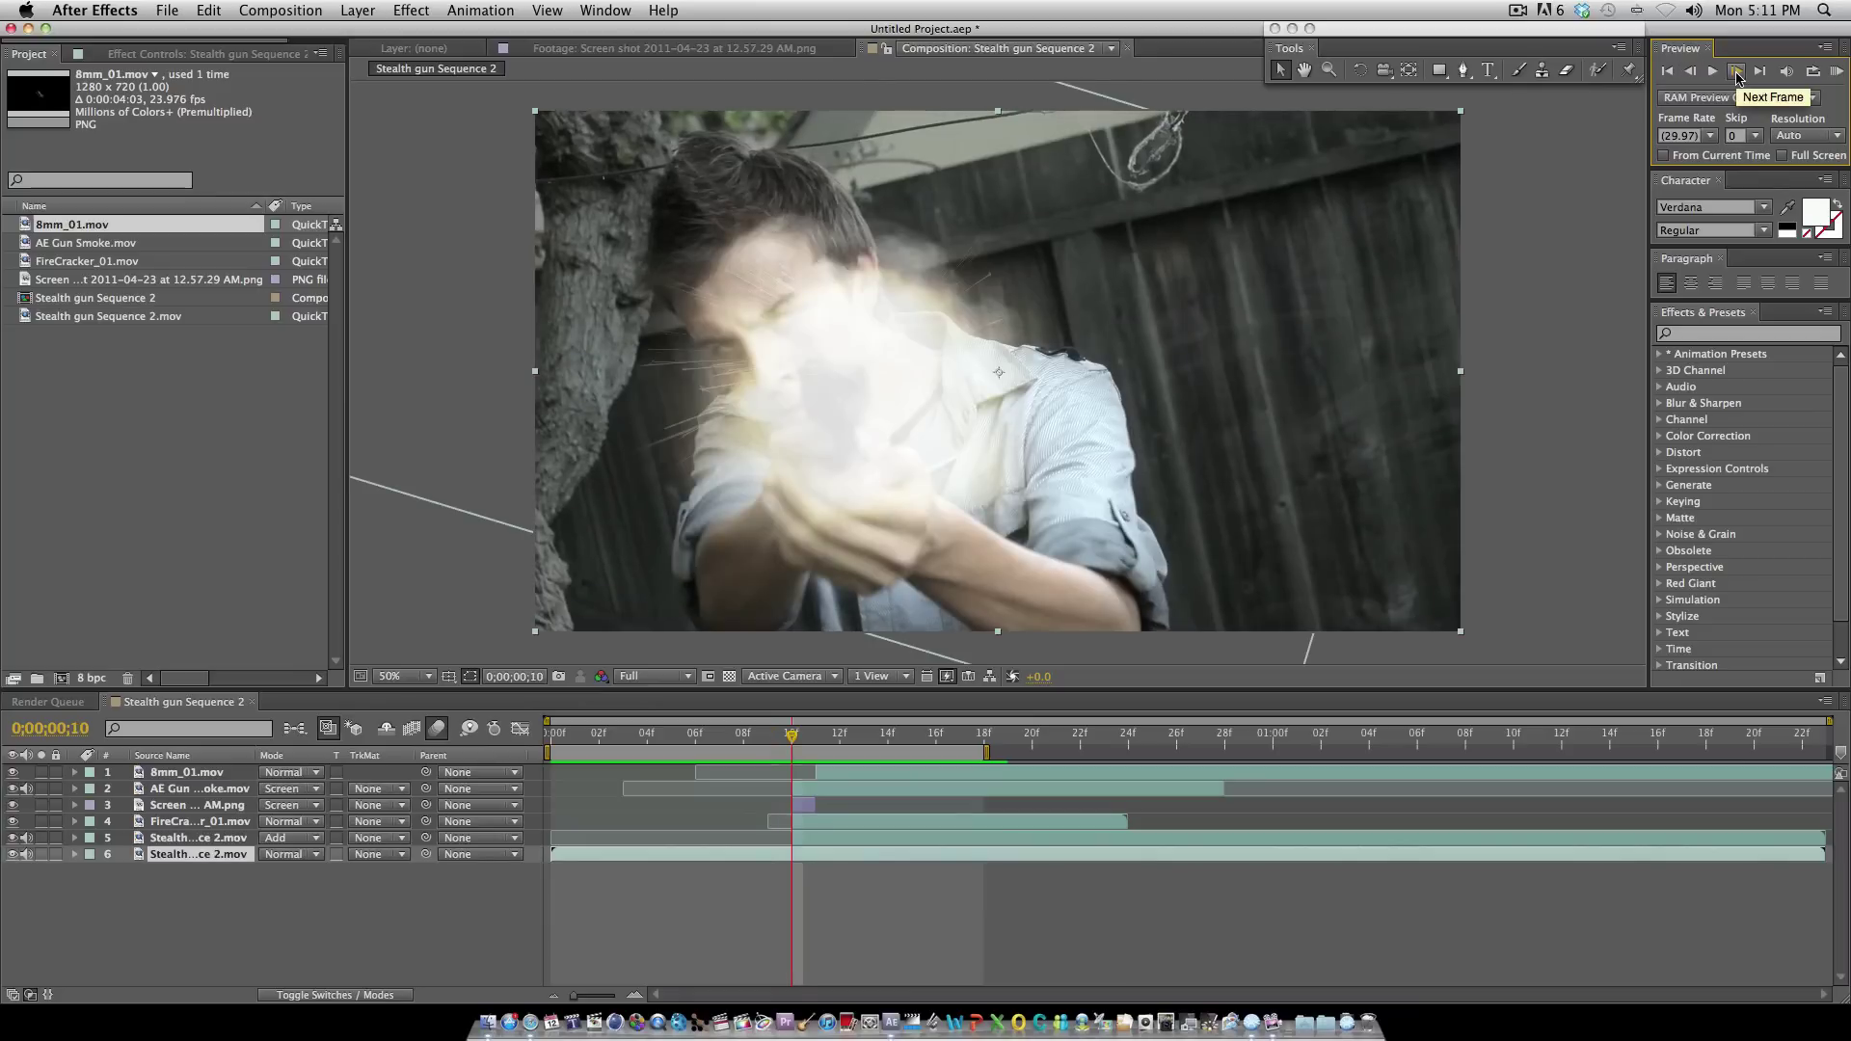
click(1736, 72)
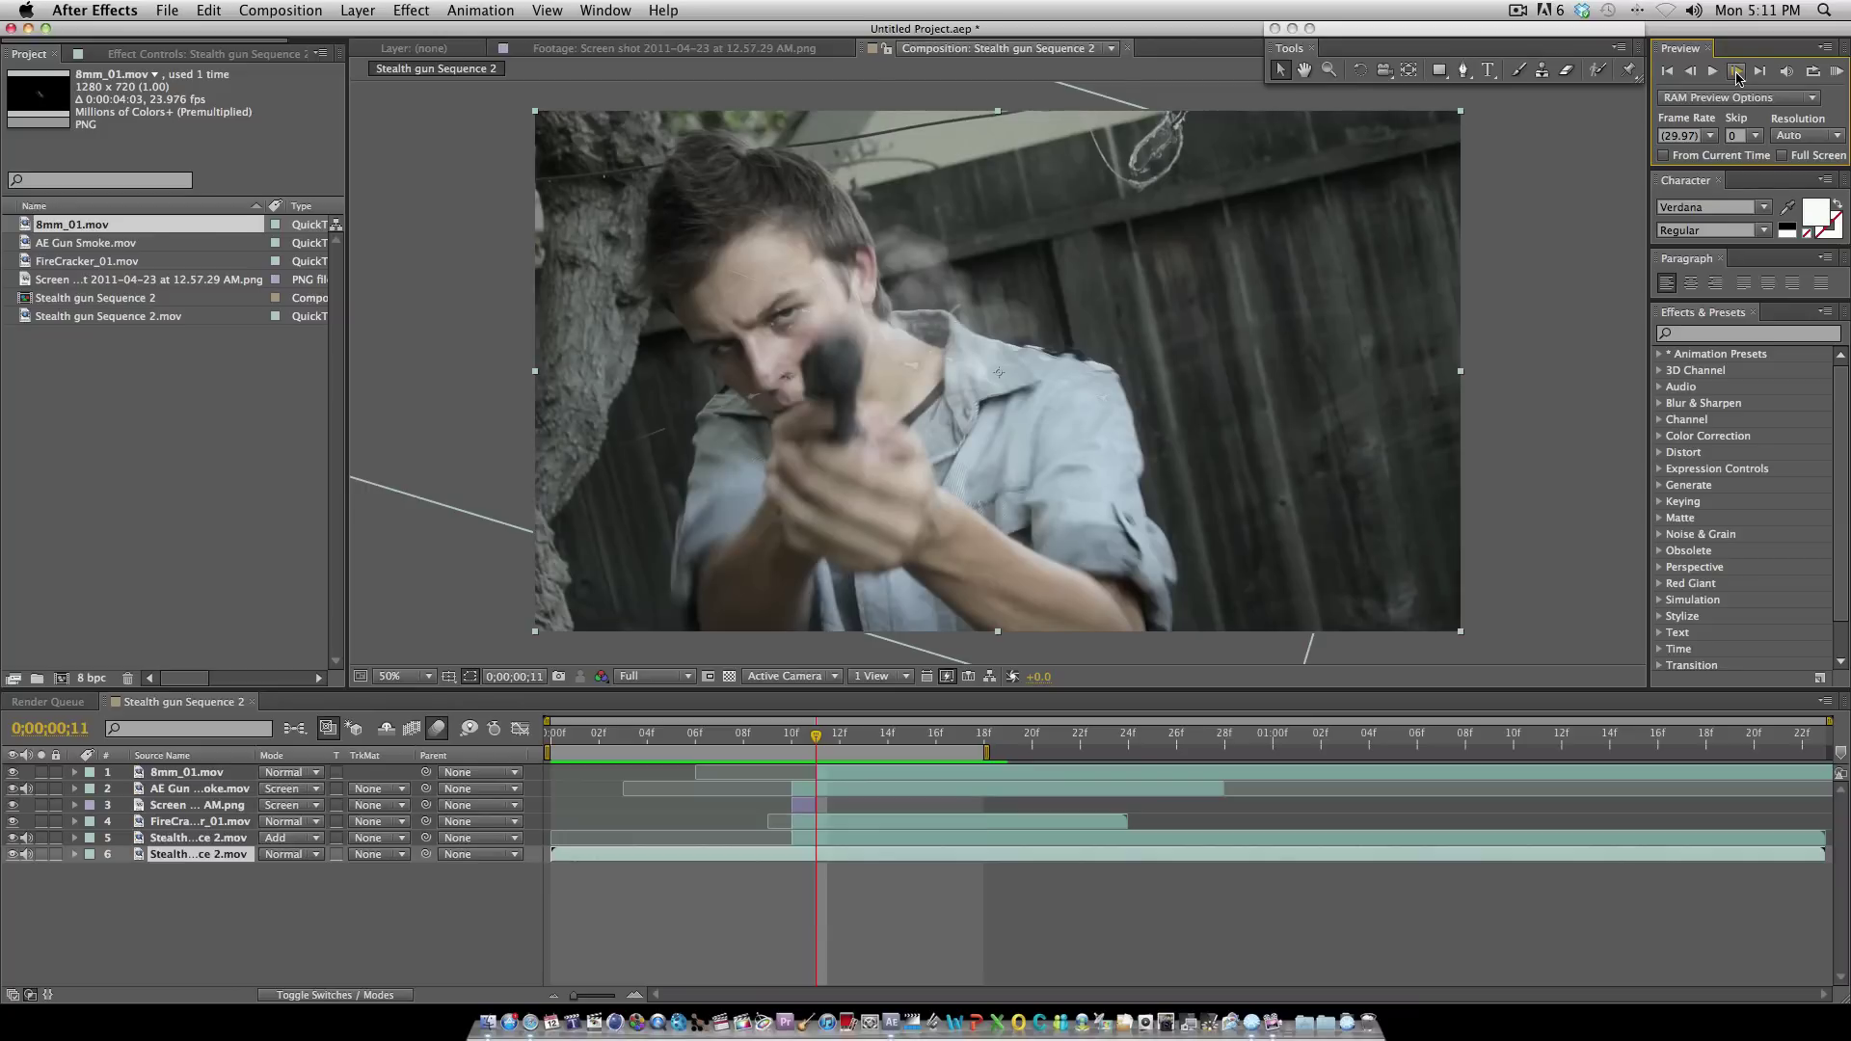
click(1736, 72)
click(1736, 73)
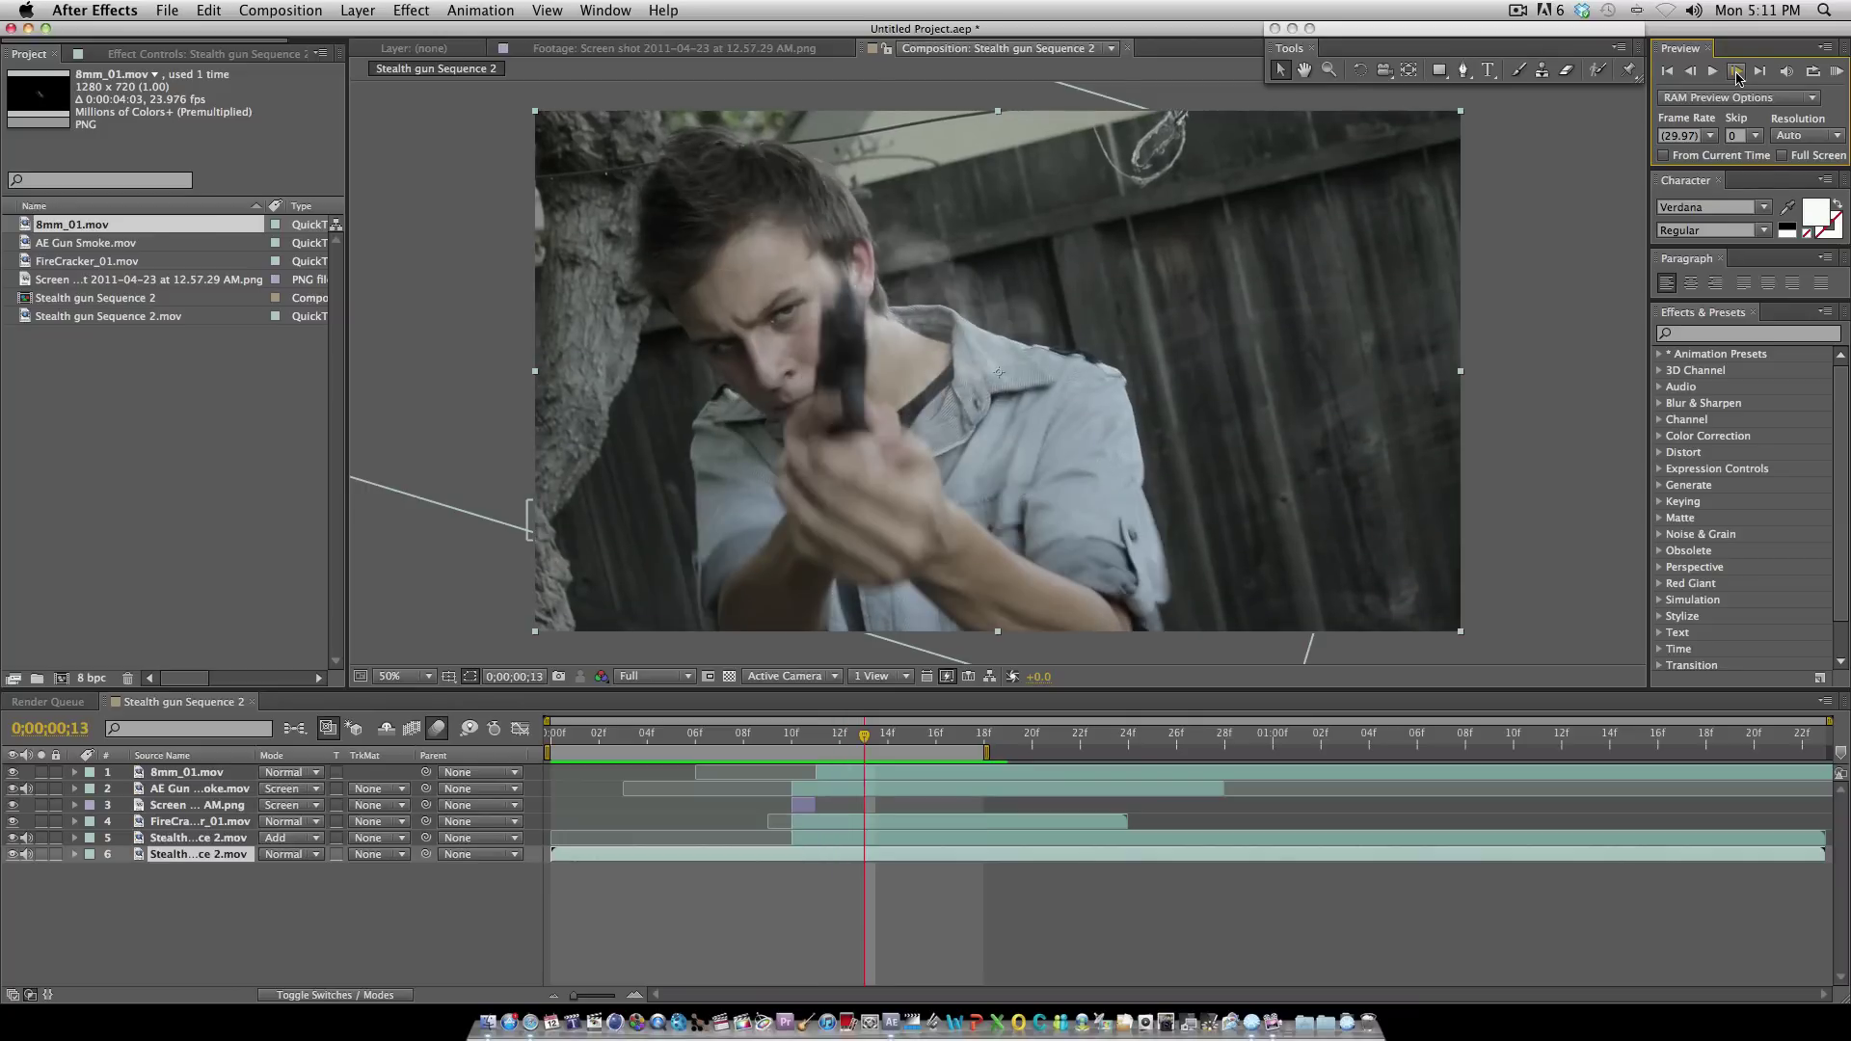
click(1737, 72)
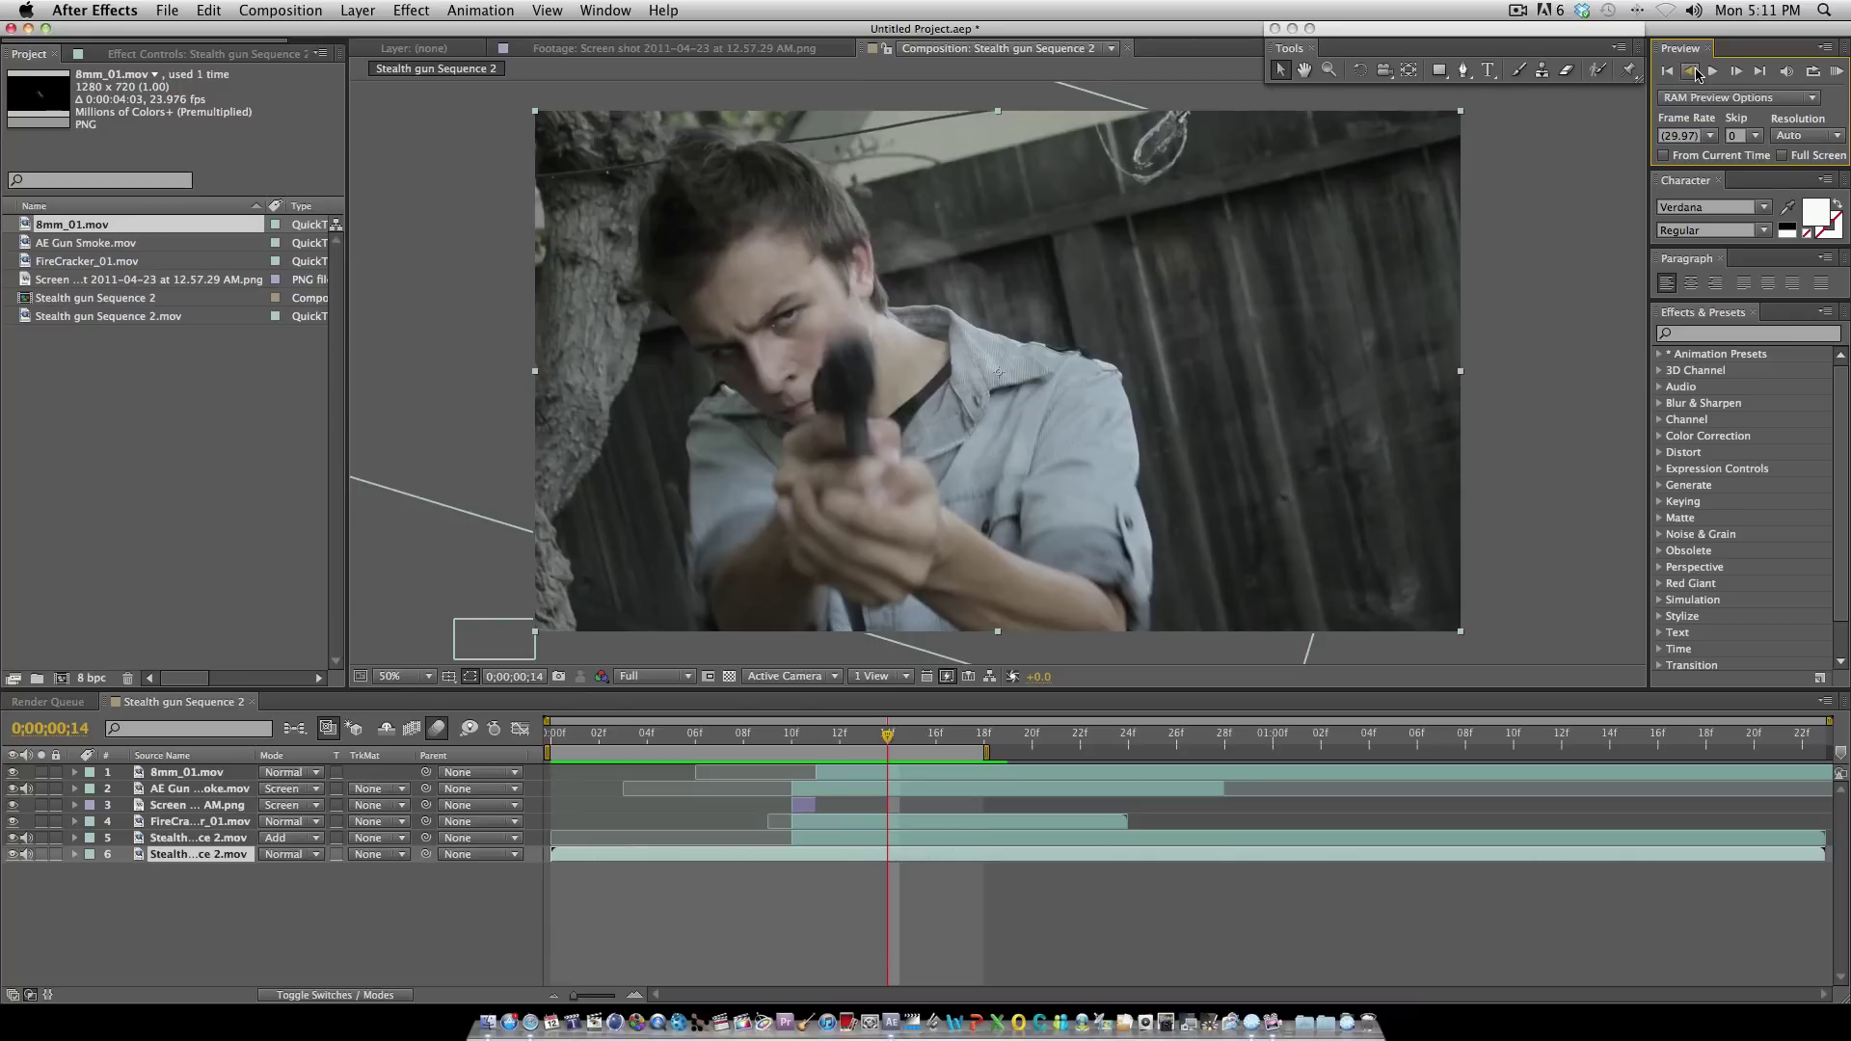
Step: Preview the muzzle flash still, then the FireCracker_01 sparks clip rewound to its first frame
double_click(156, 279)
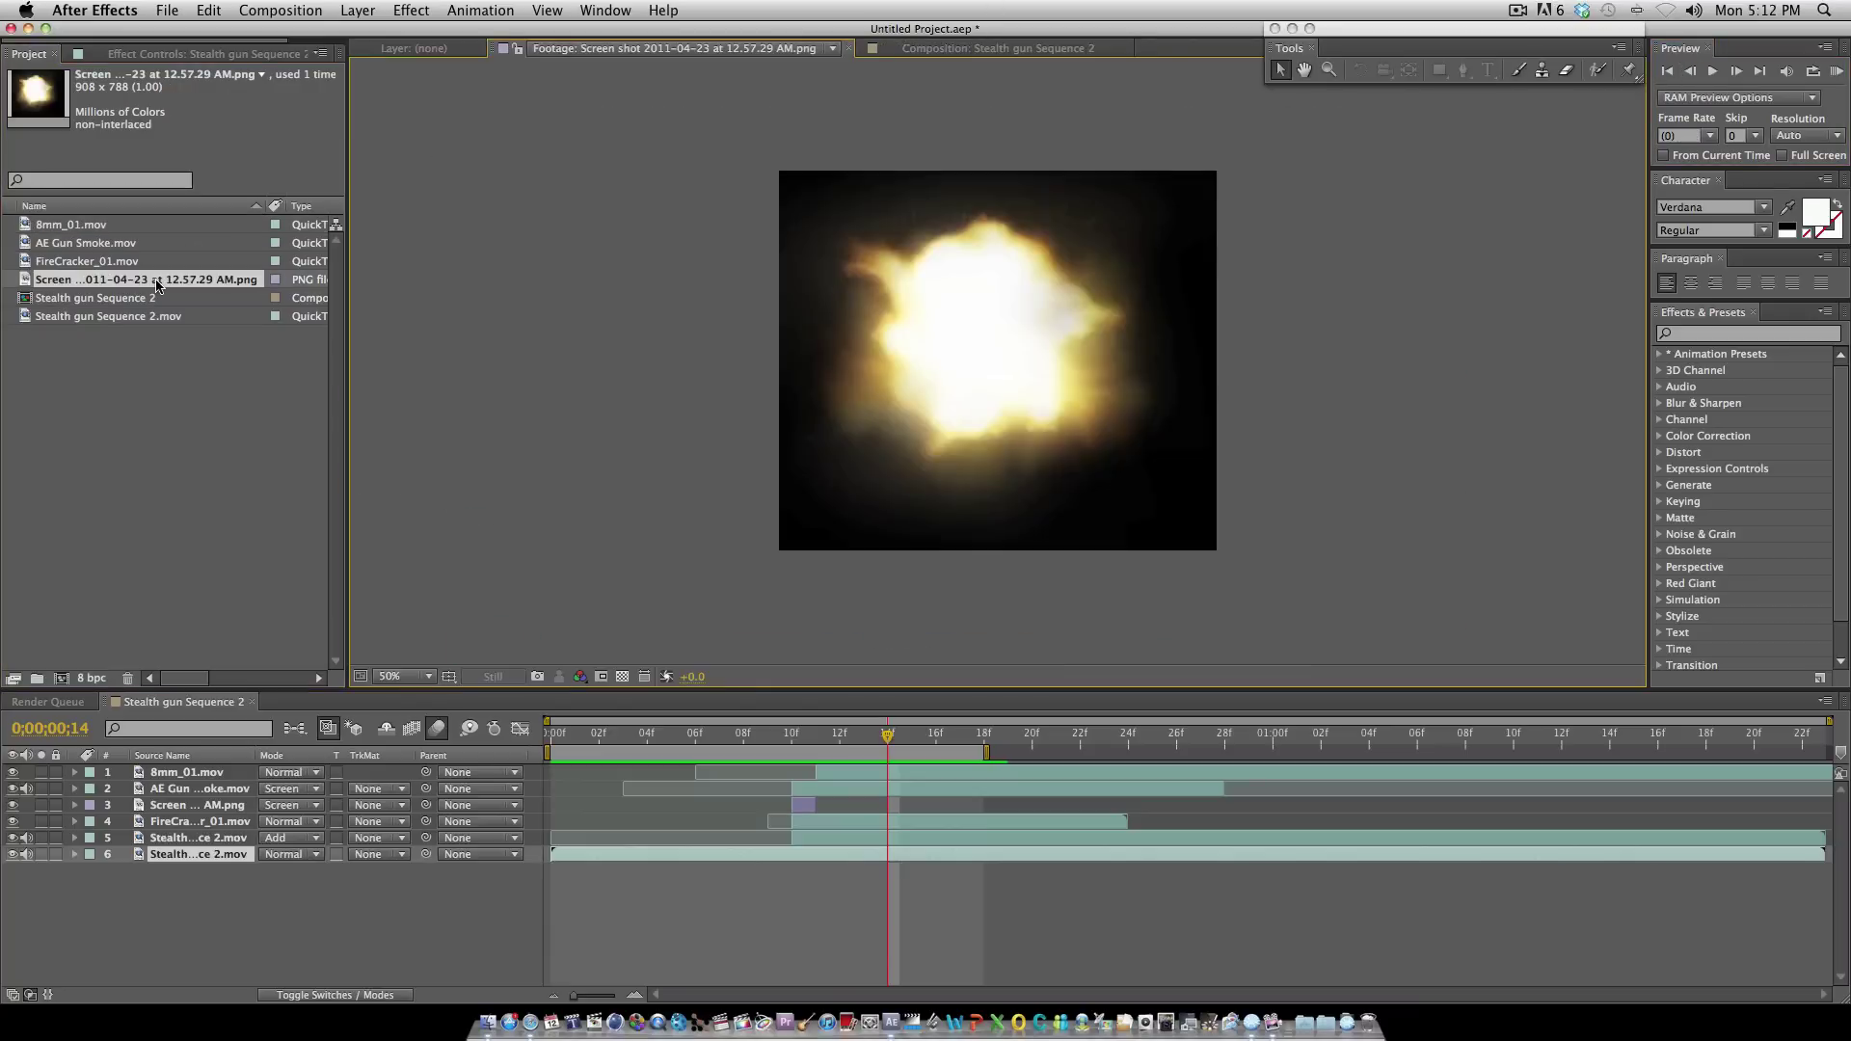
double_click(84, 261)
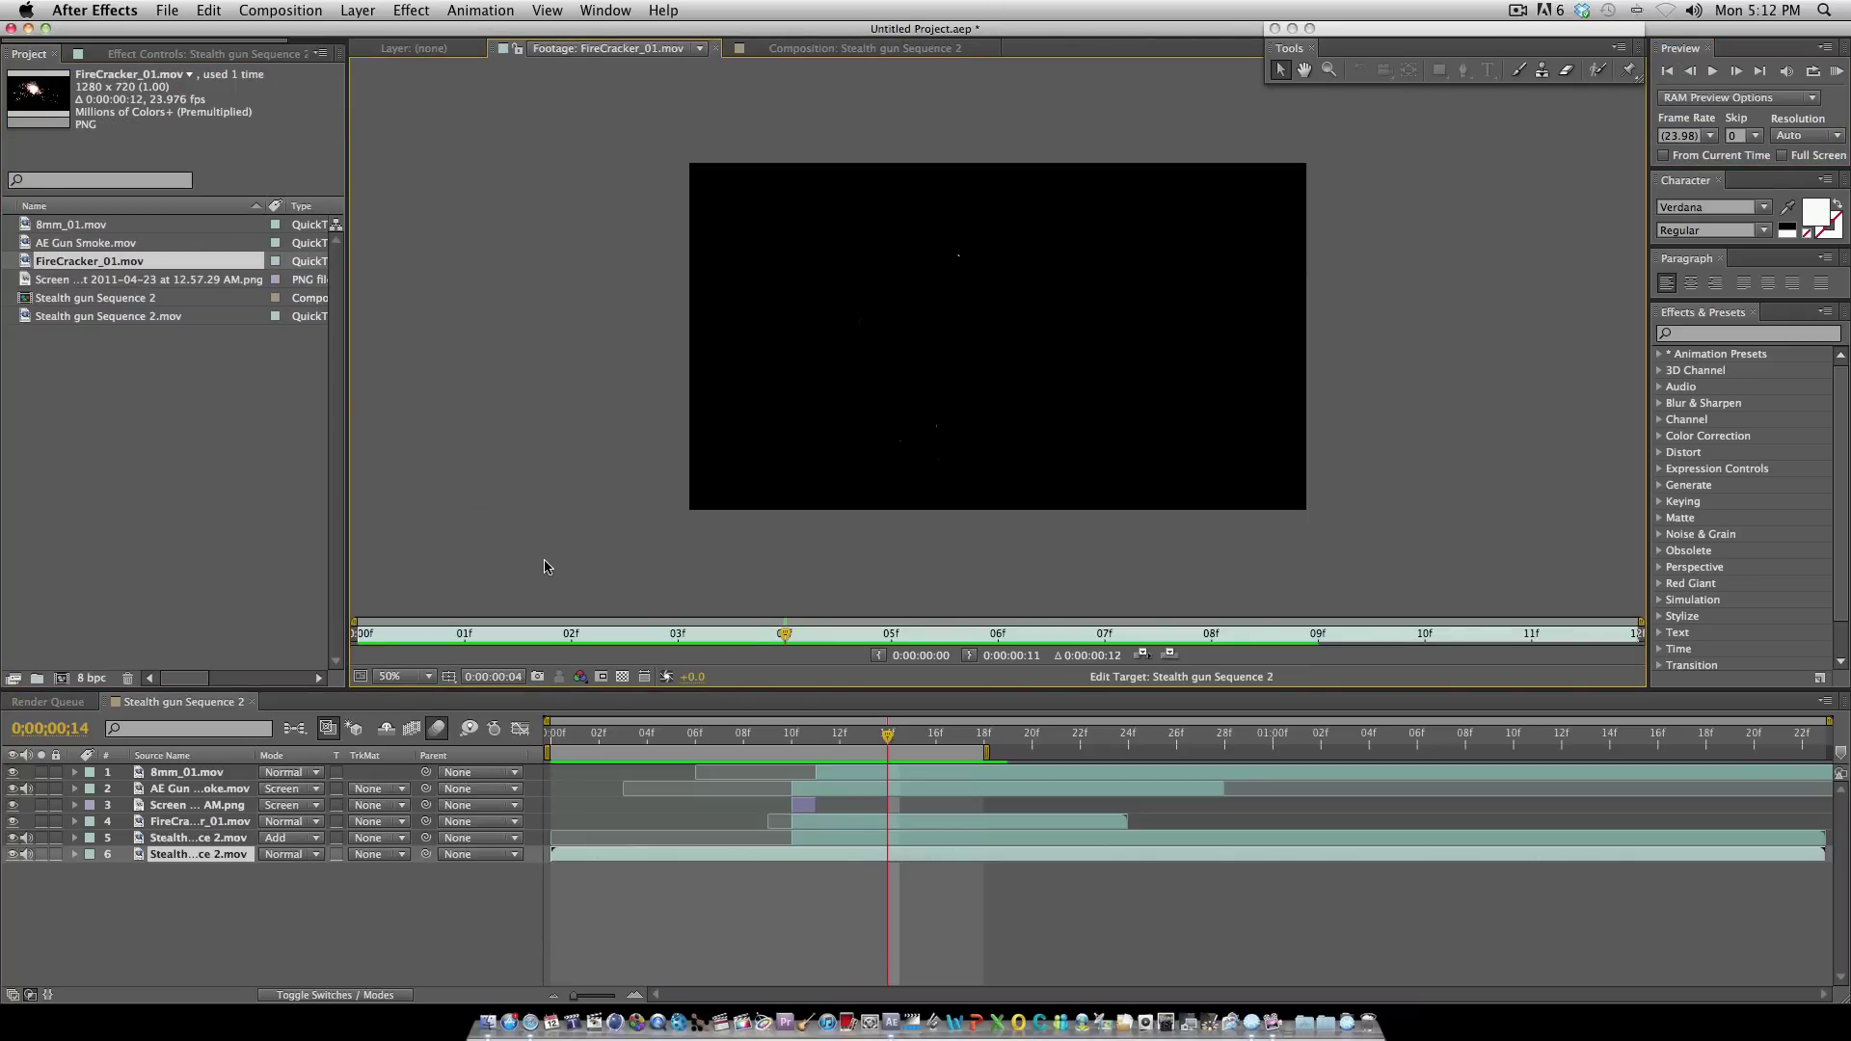
drag(784, 636, 405, 625)
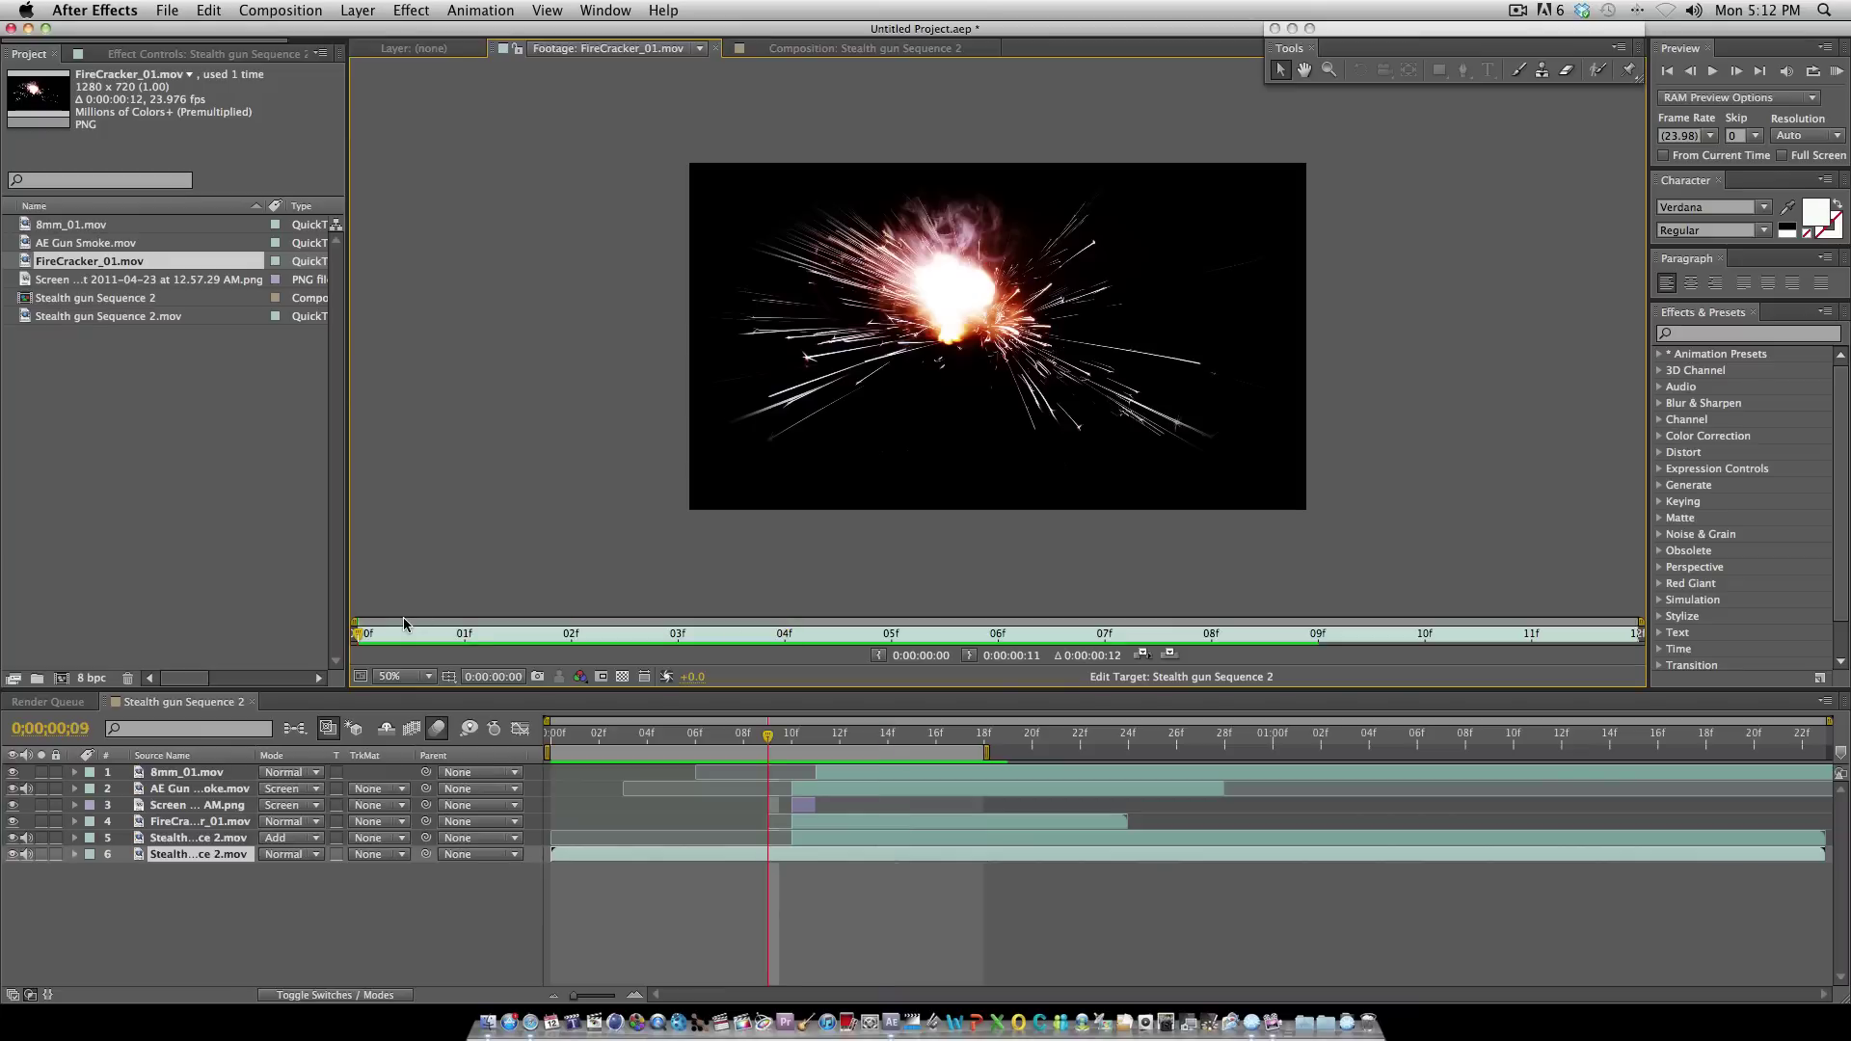
Step: Preview the AE Gun Smoke and raw Stealth gun Sequence 2 clips, then return to the composition
double_click(87, 244)
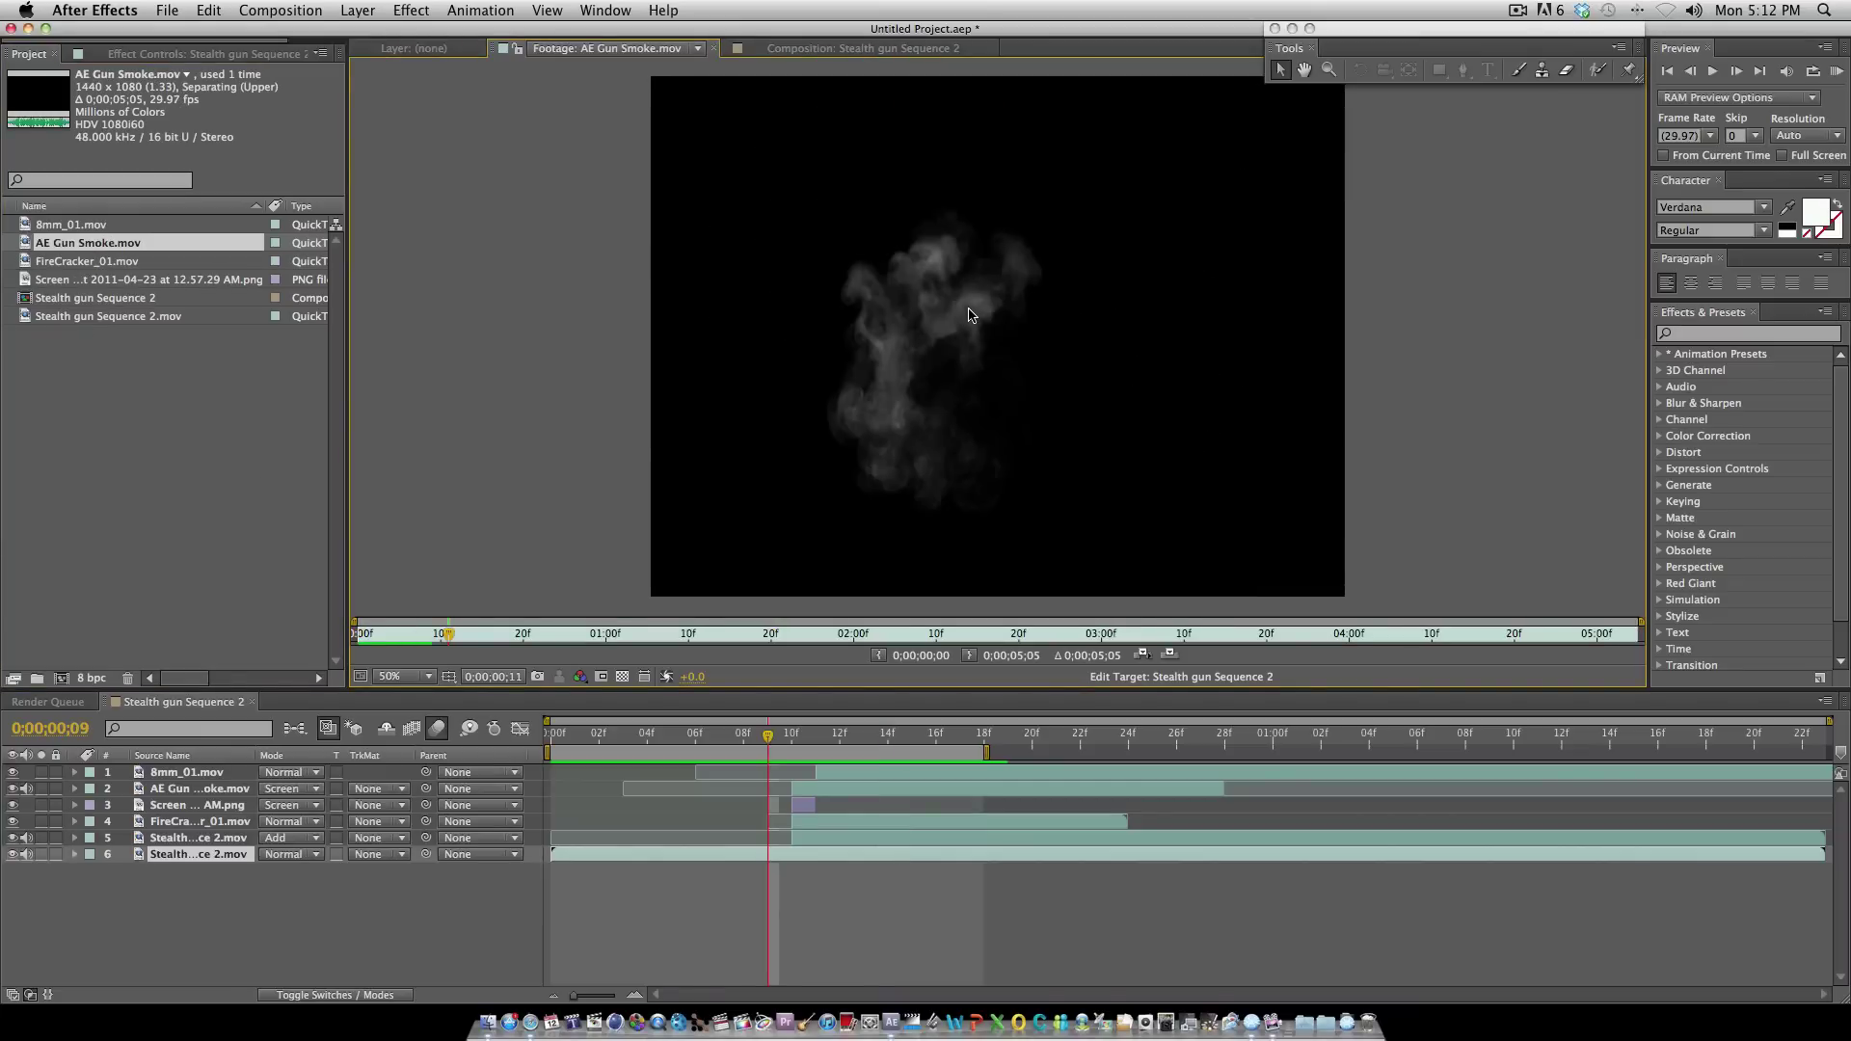
double_click(135, 317)
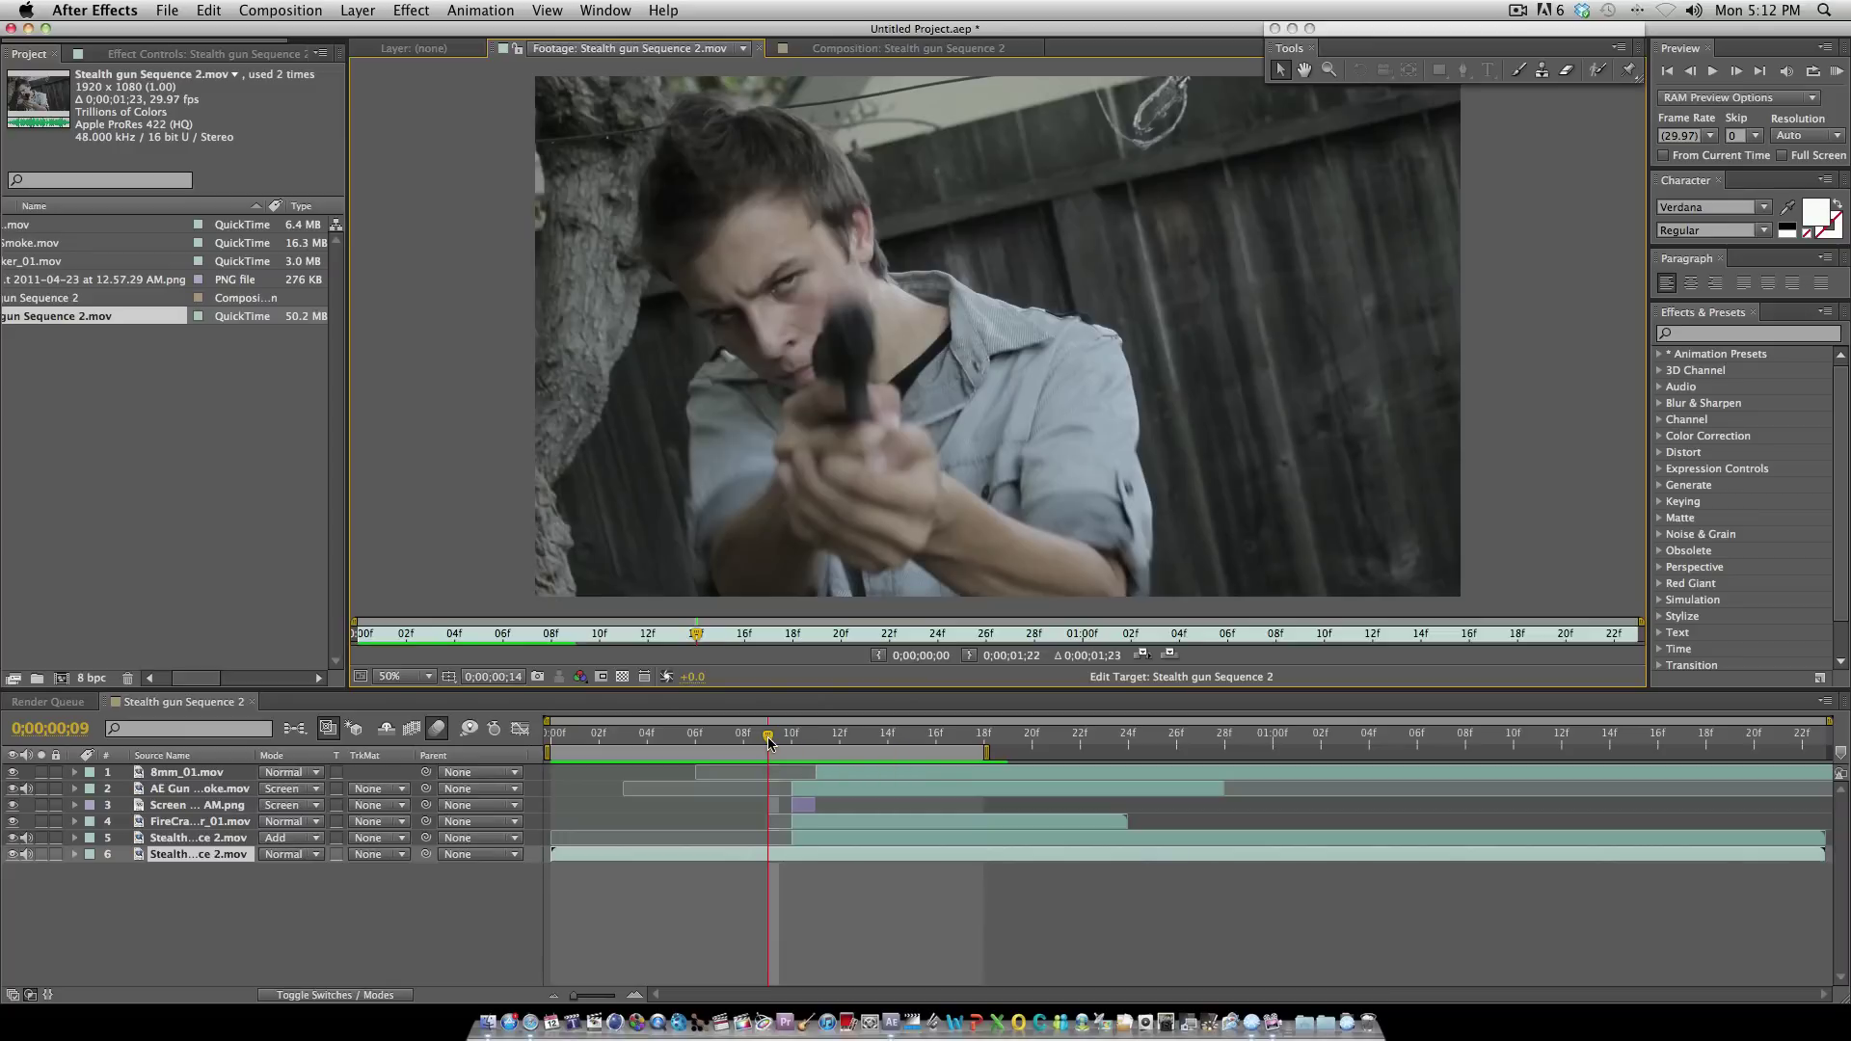
click(768, 741)
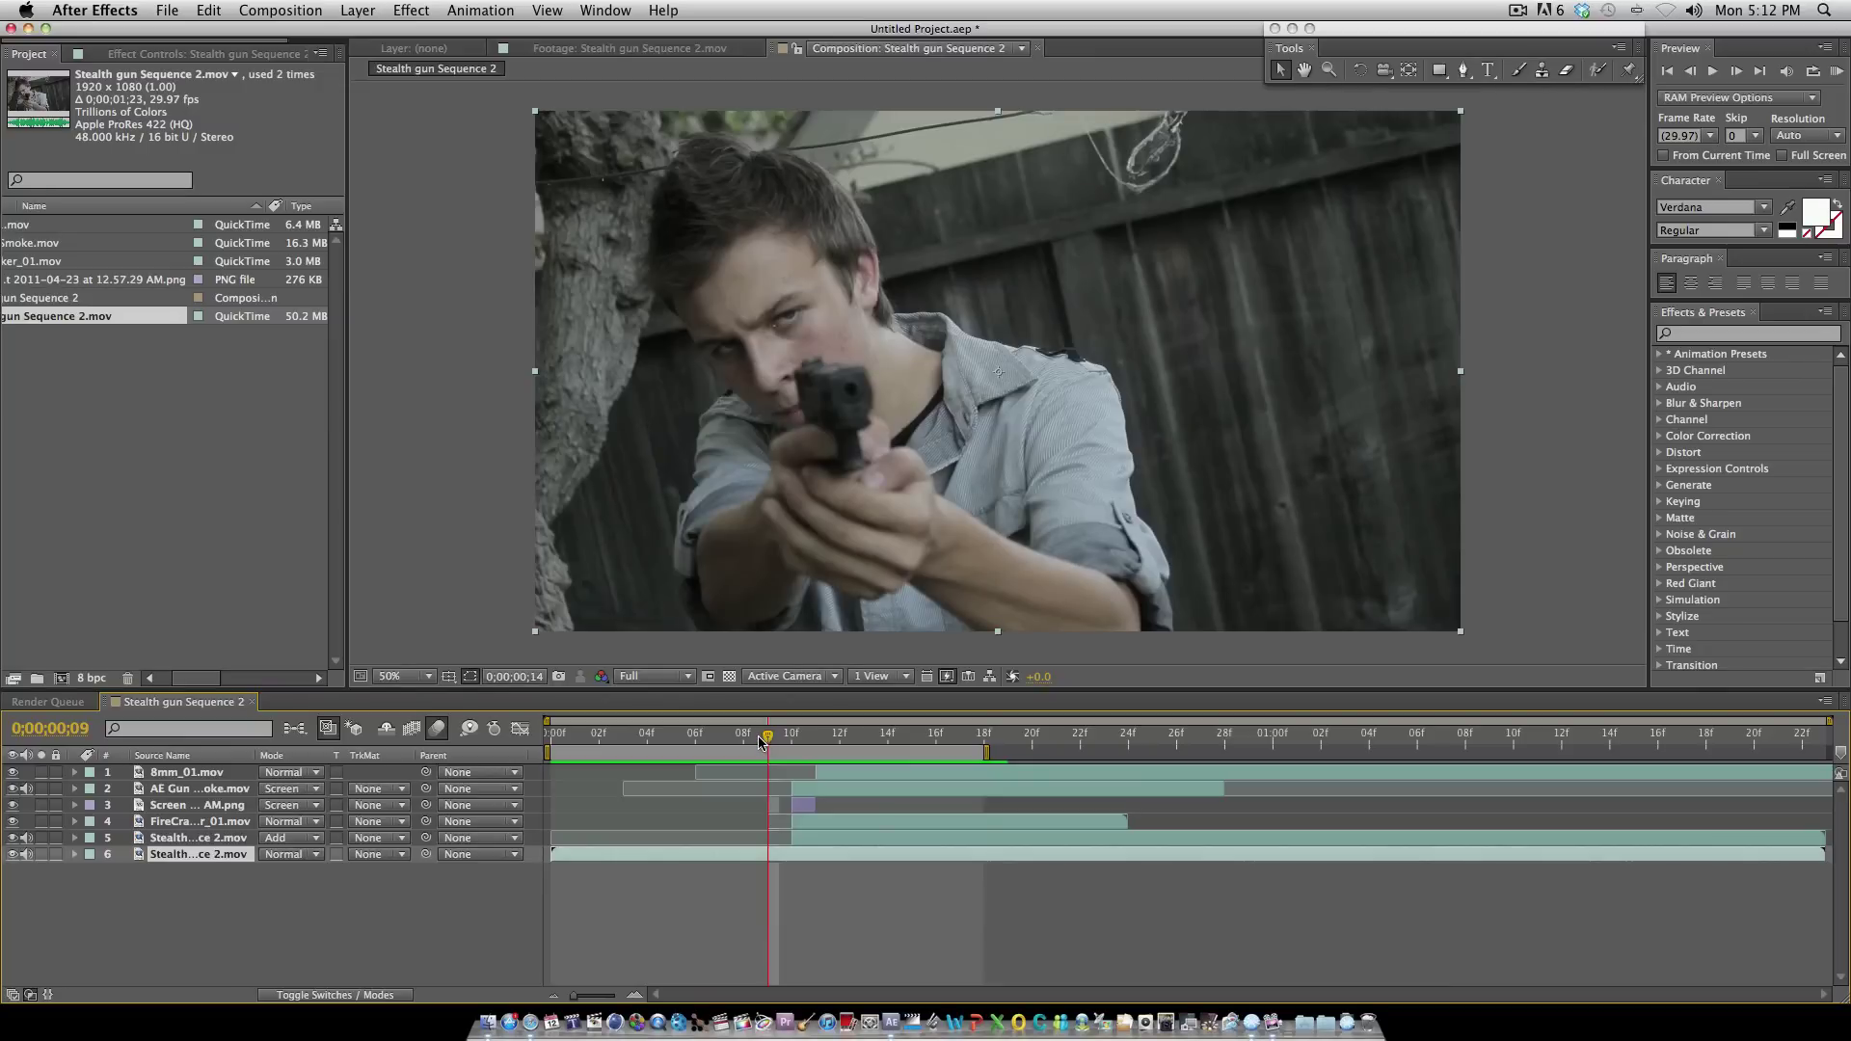
drag(761, 740, 650, 738)
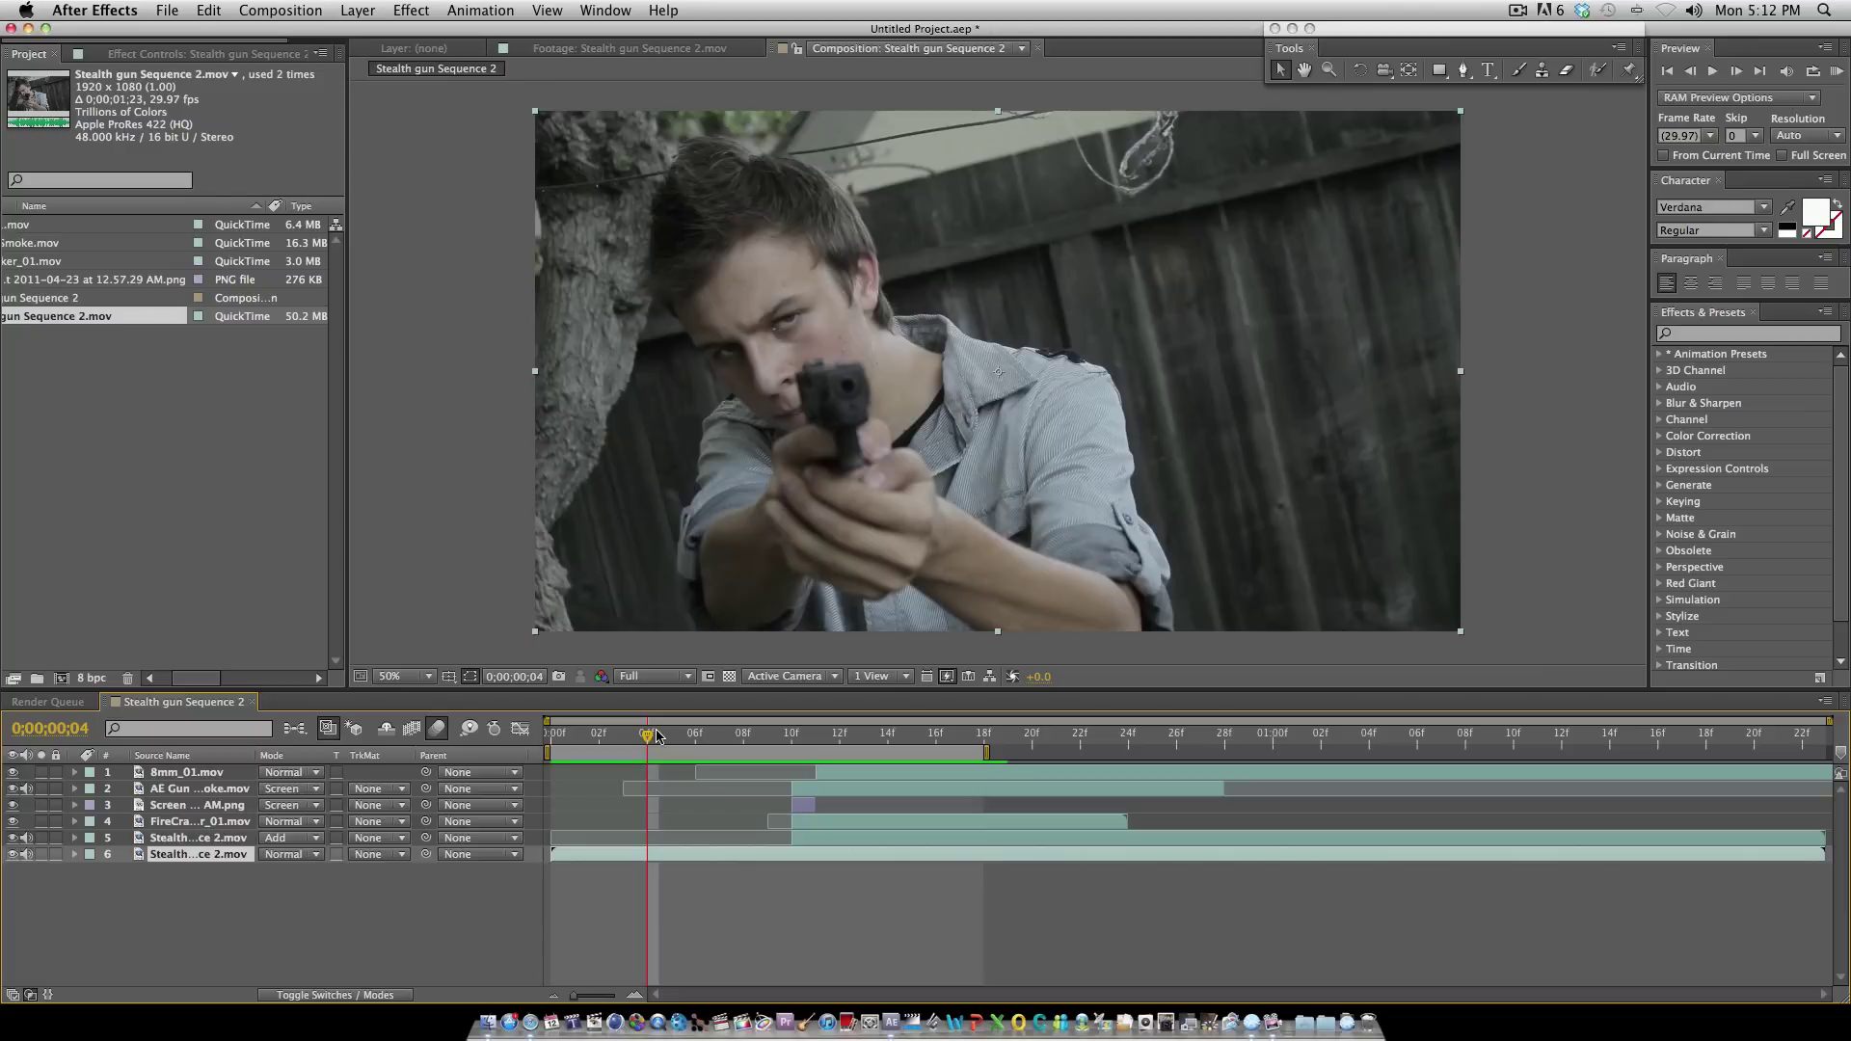
drag(648, 737, 564, 744)
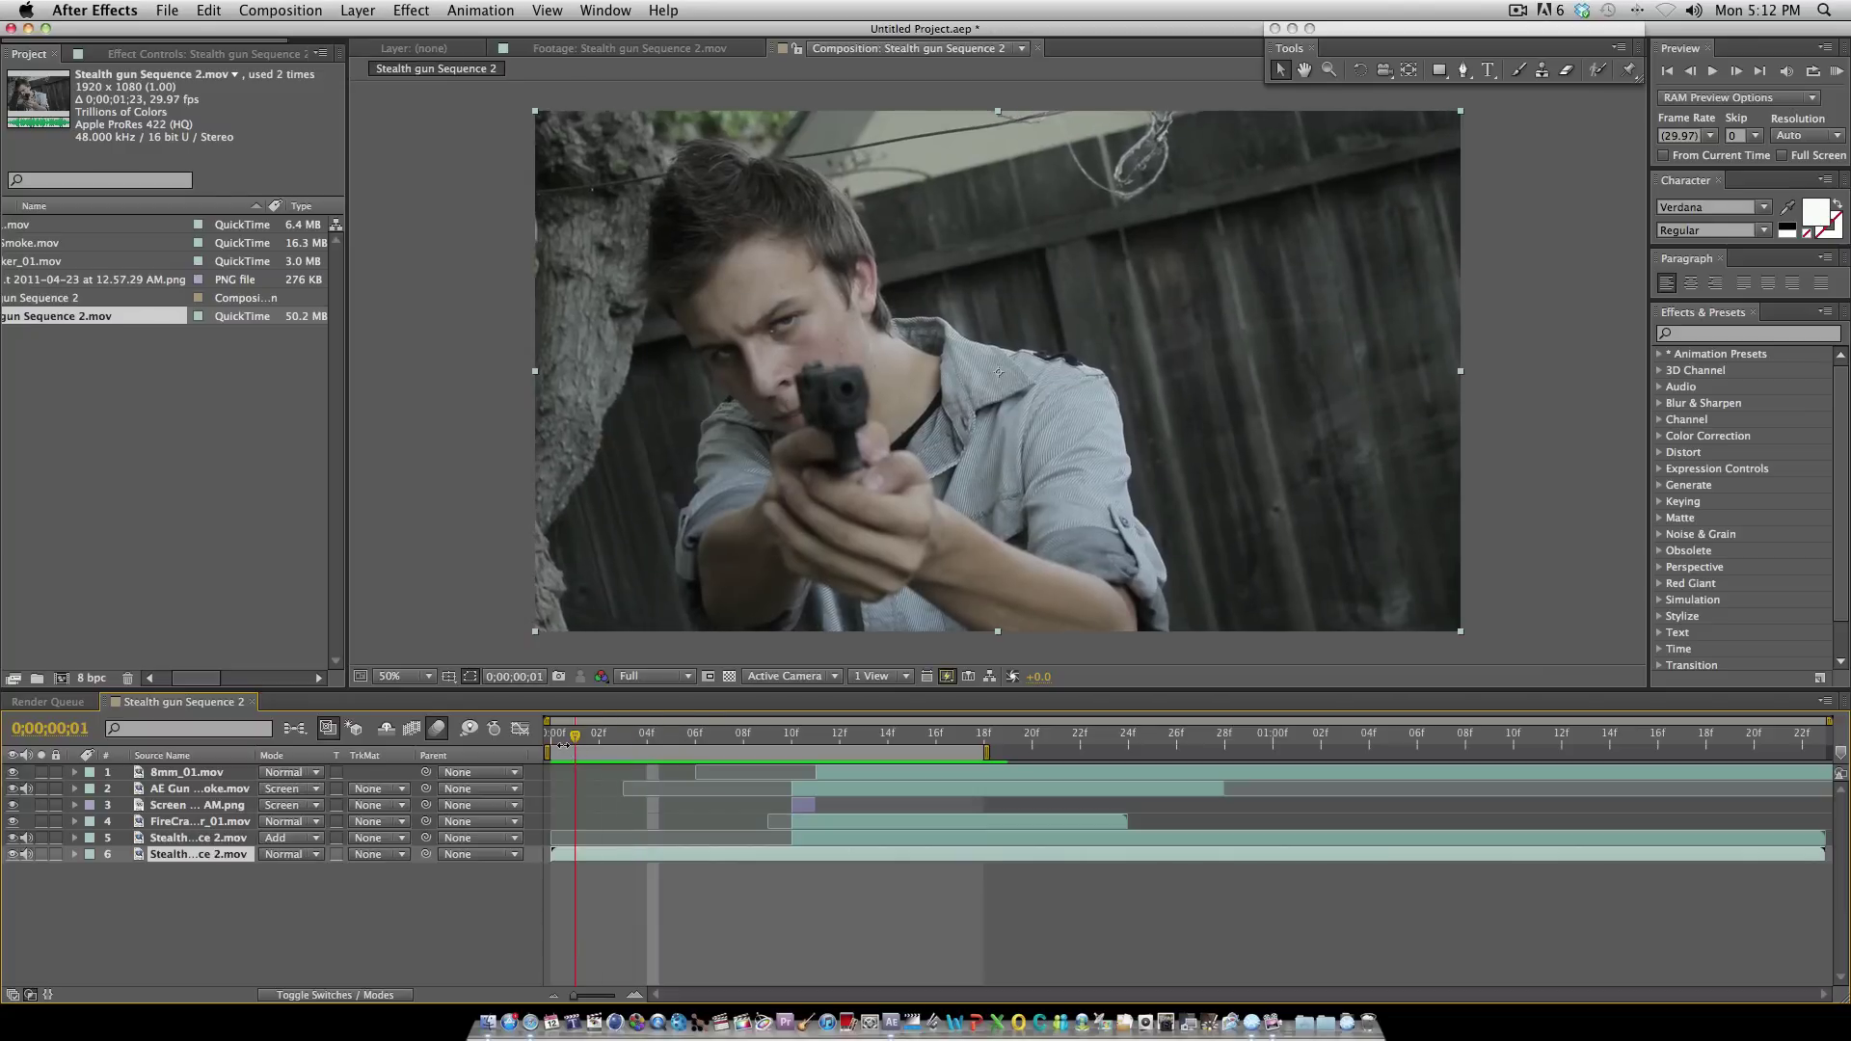
key(space)
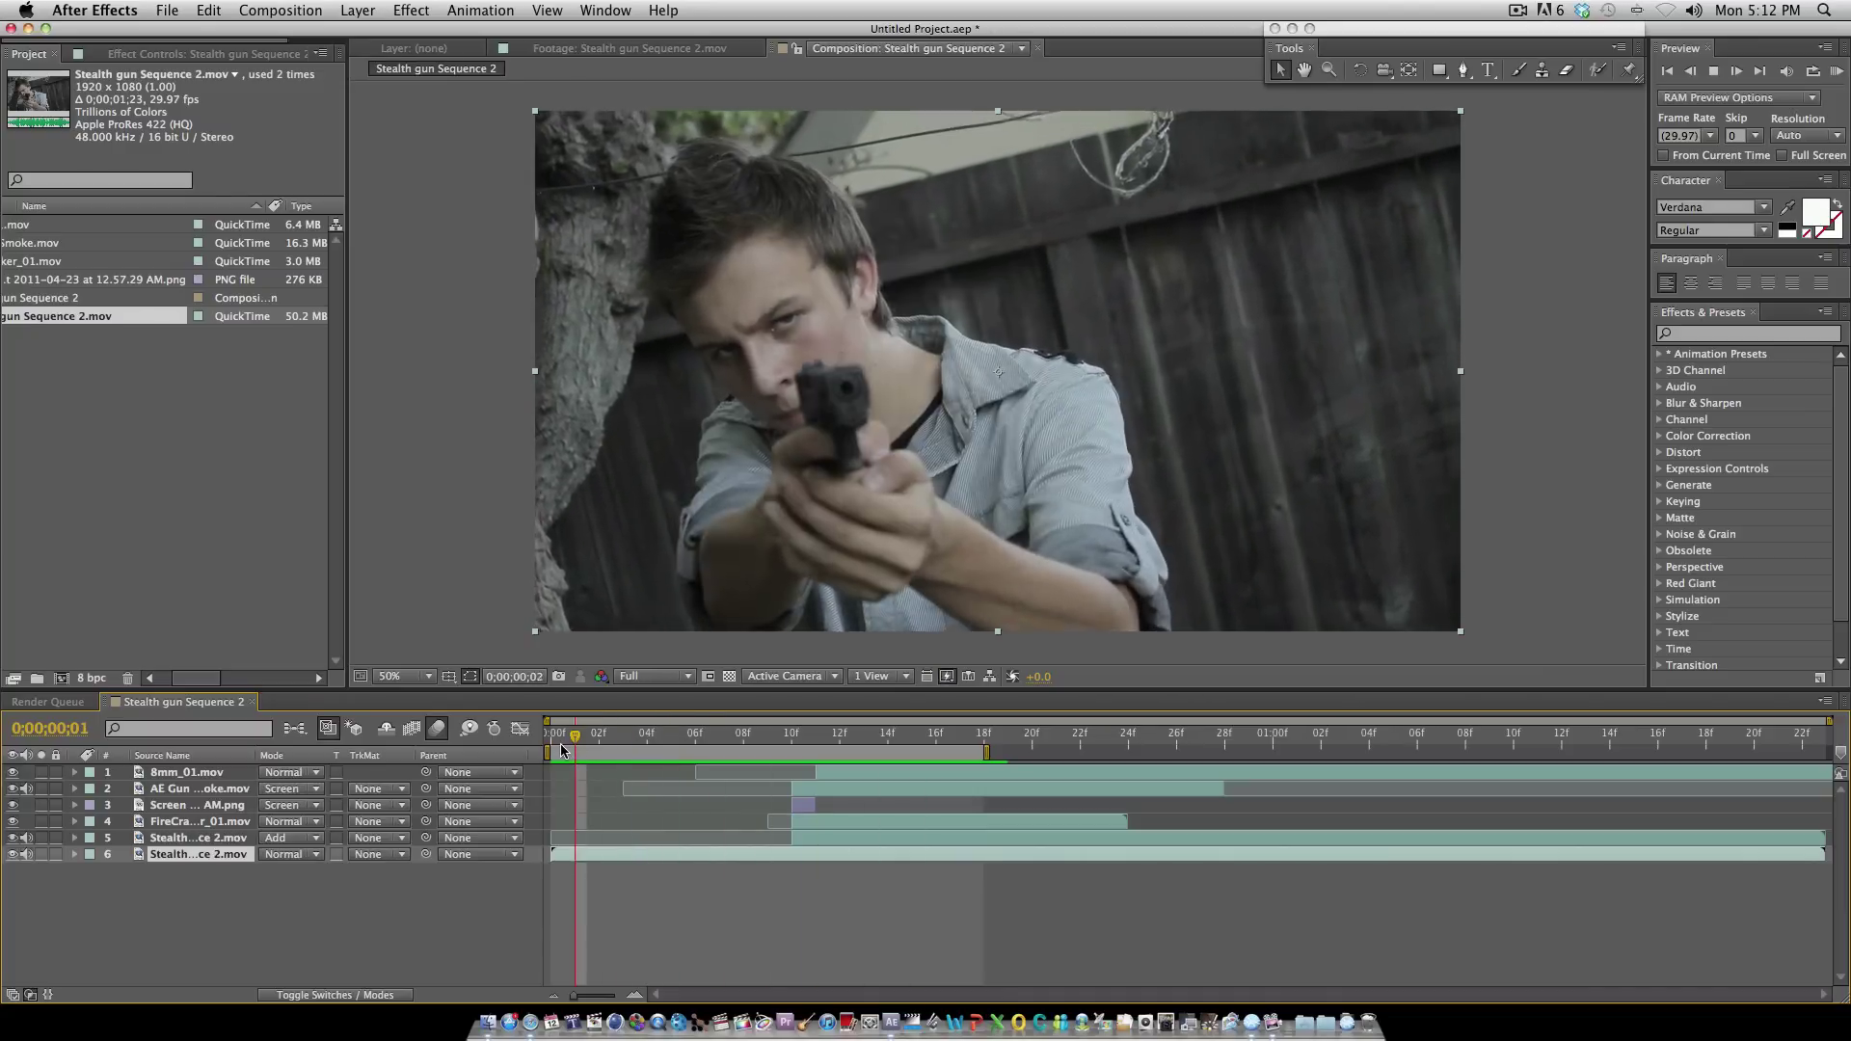
key(space)
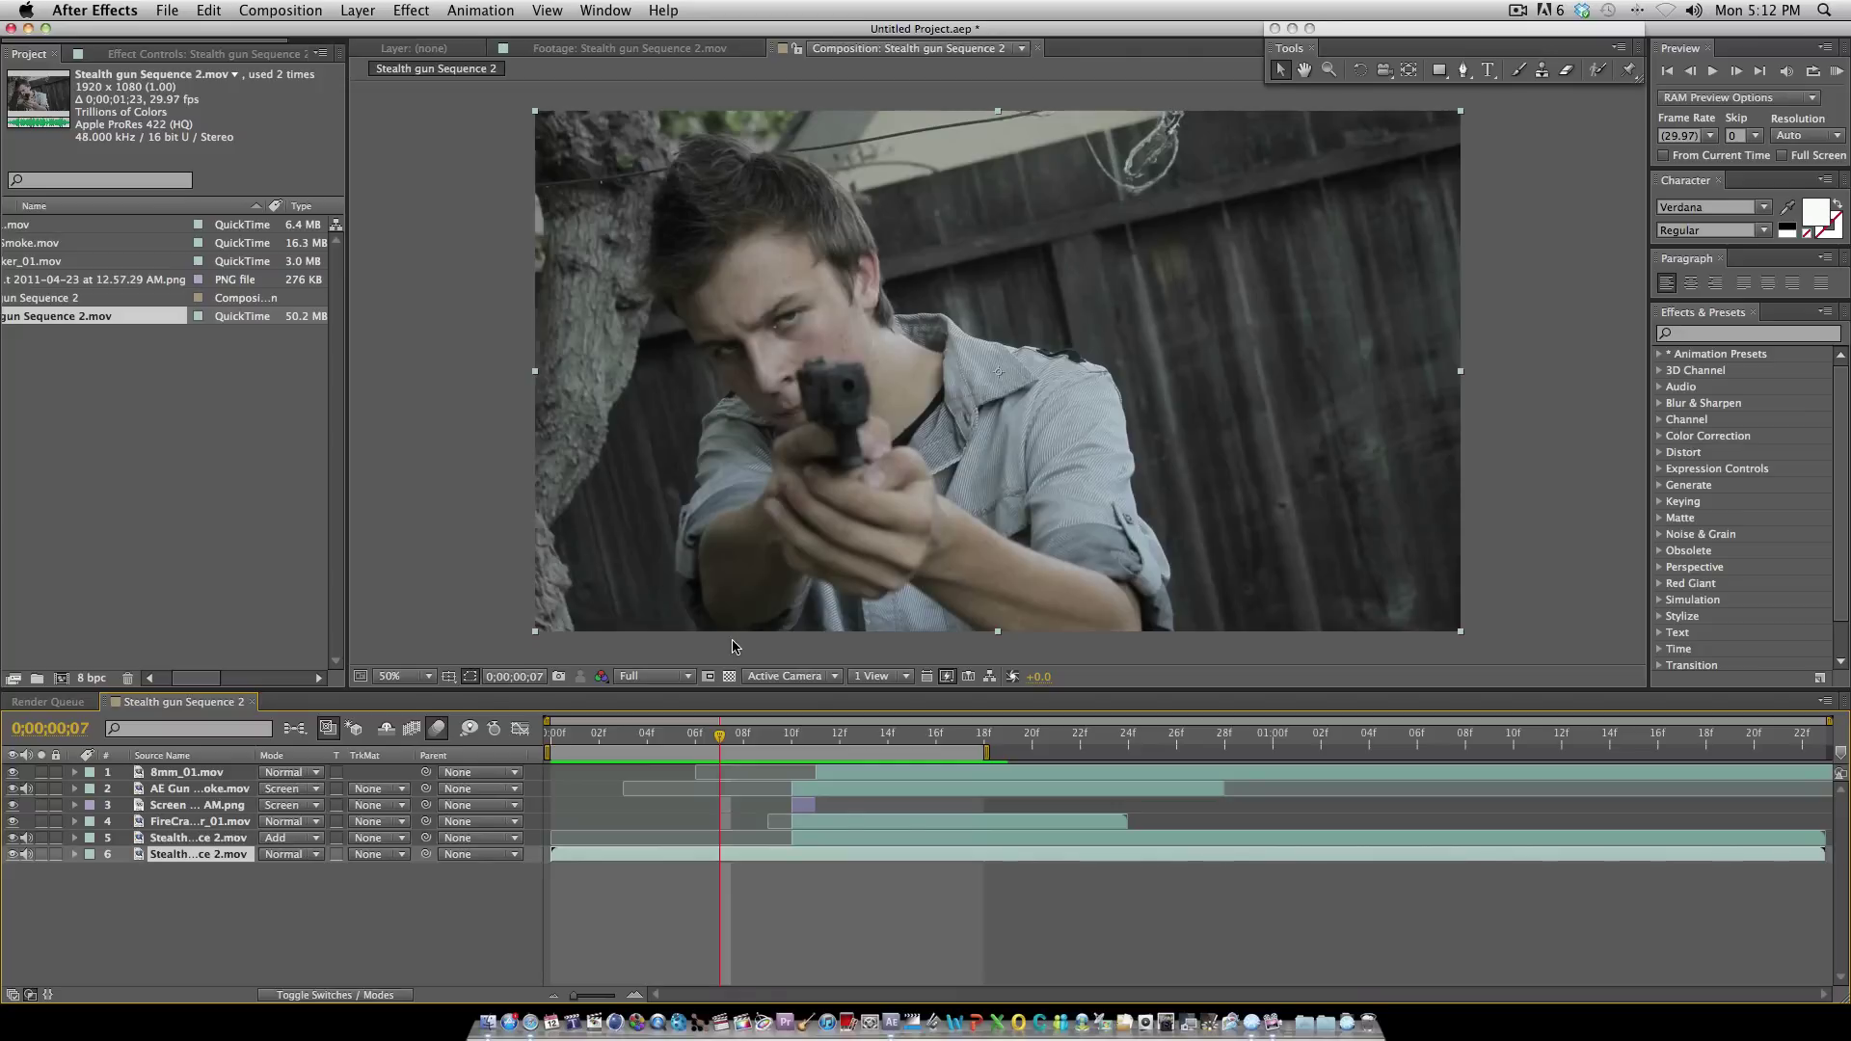